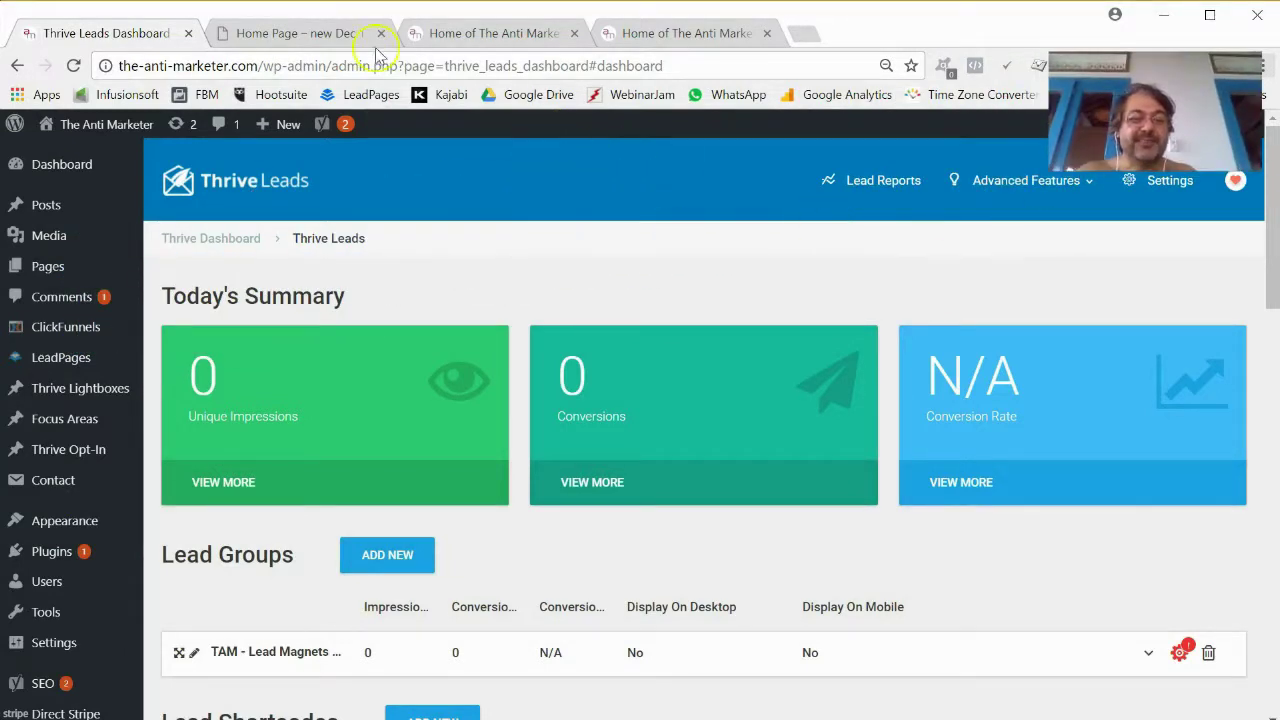
# Open the live preview of the new homepage from the Thrive Architect editor.
pyautogui.click(320, 36)
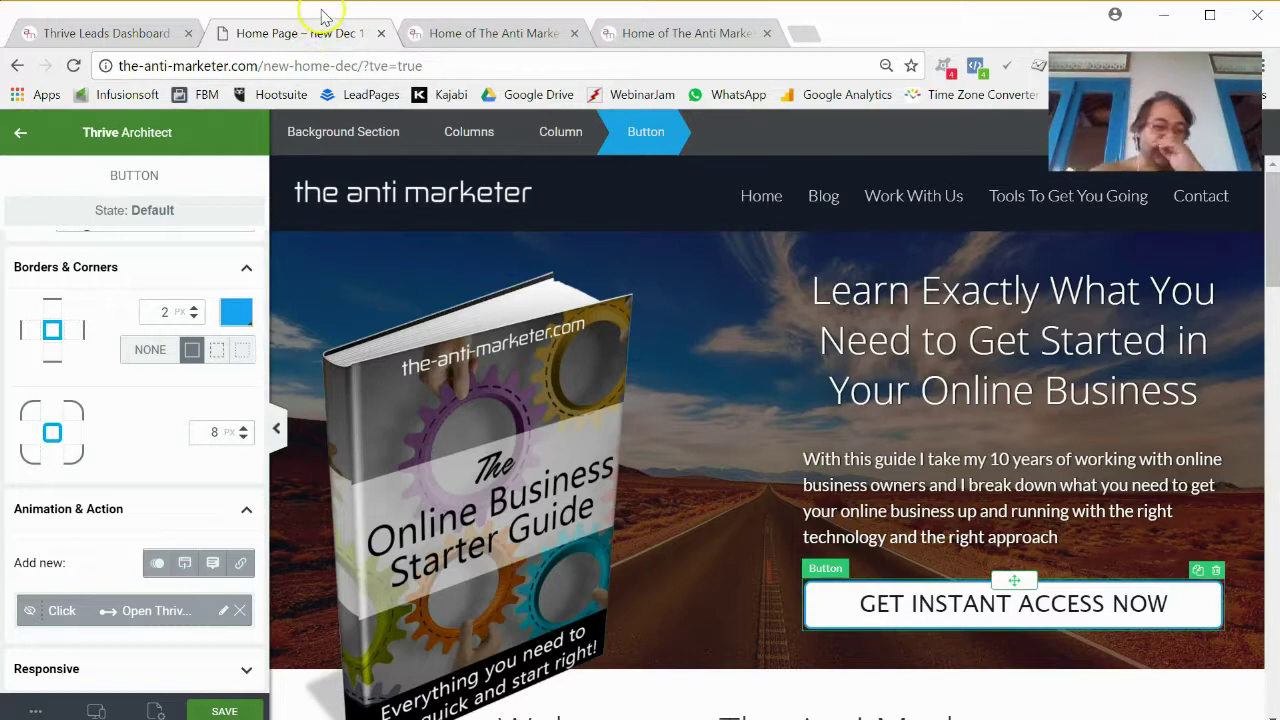
pyautogui.scroll(-2, 614, 337)
pyautogui.scroll(2, 980, 457)
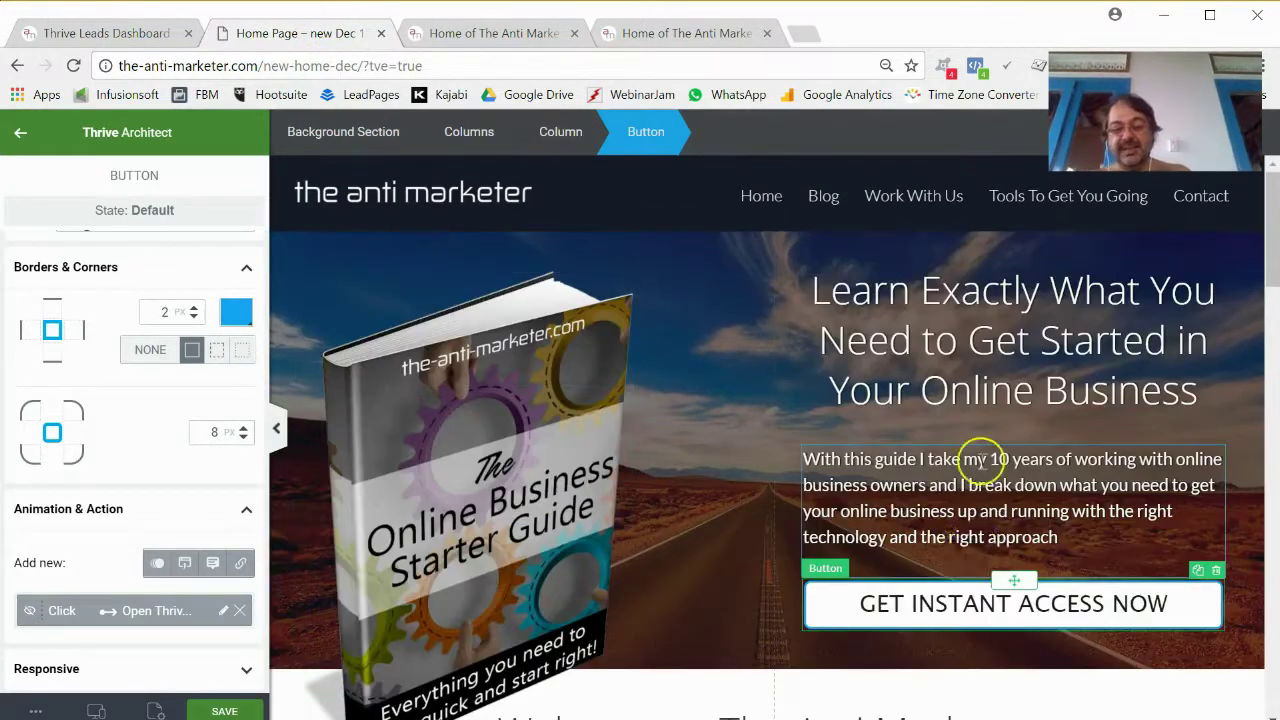
pyautogui.click(500, 33)
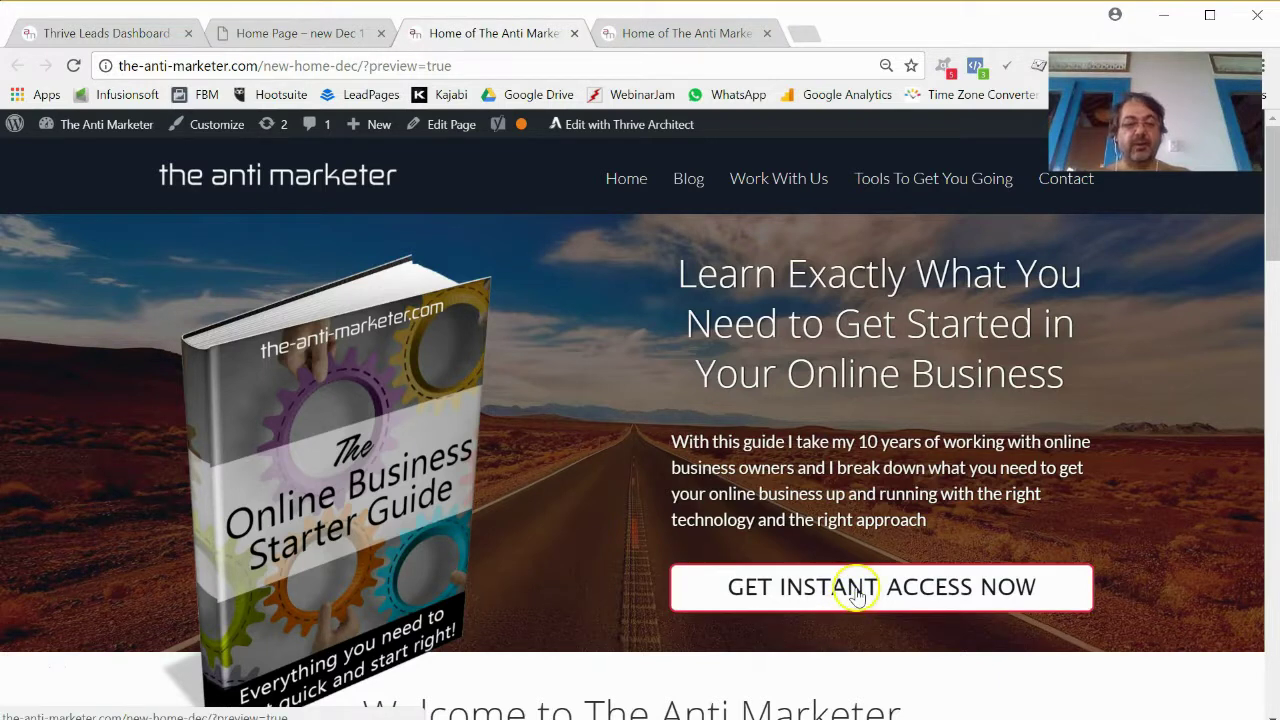
# Check that GET INSTANT ACCESS NOW opens the signup popup, close it, and review the page.
pyautogui.click(905, 587)
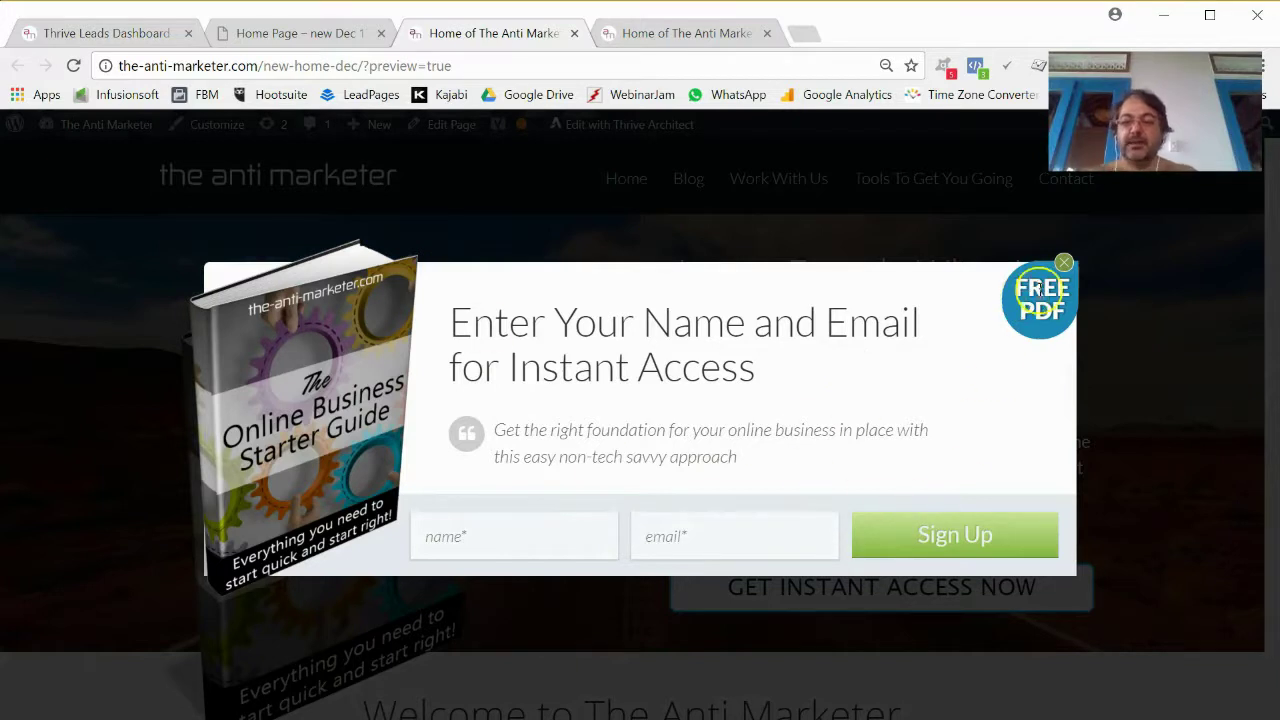
pyautogui.click(1064, 263)
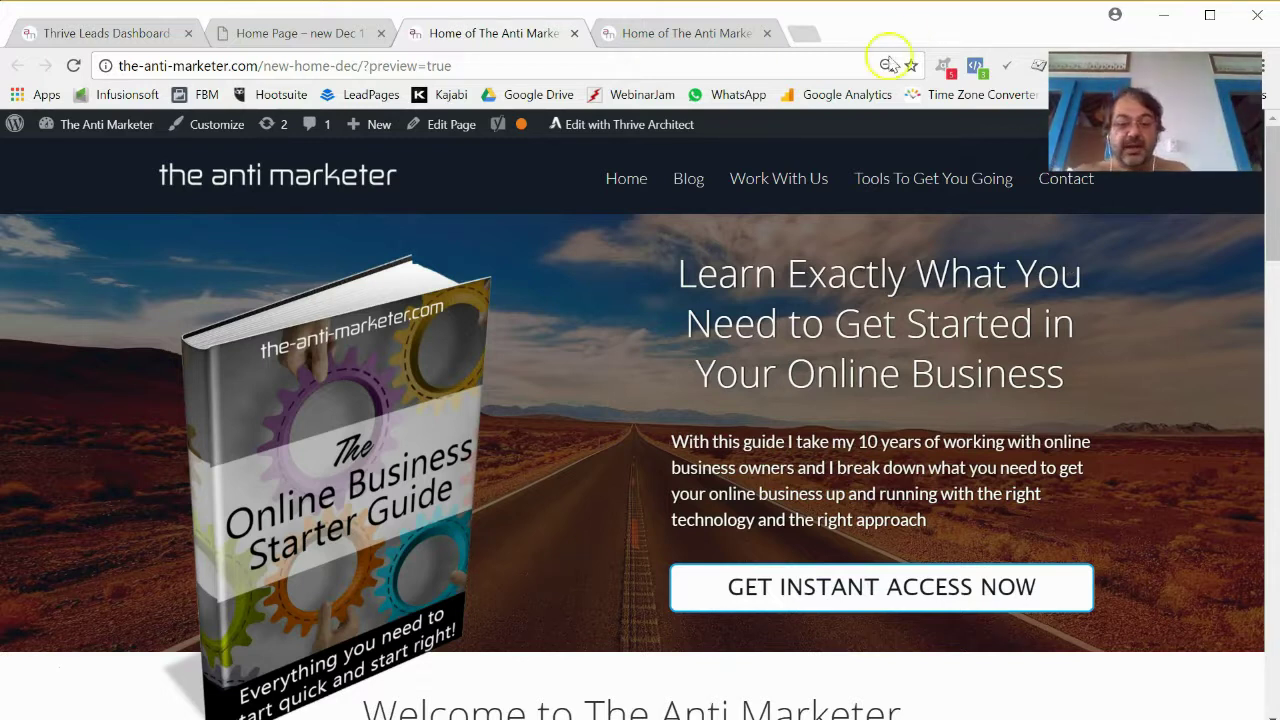
pyautogui.scroll(-10, 580, 351)
pyautogui.scroll(-7, 580, 358)
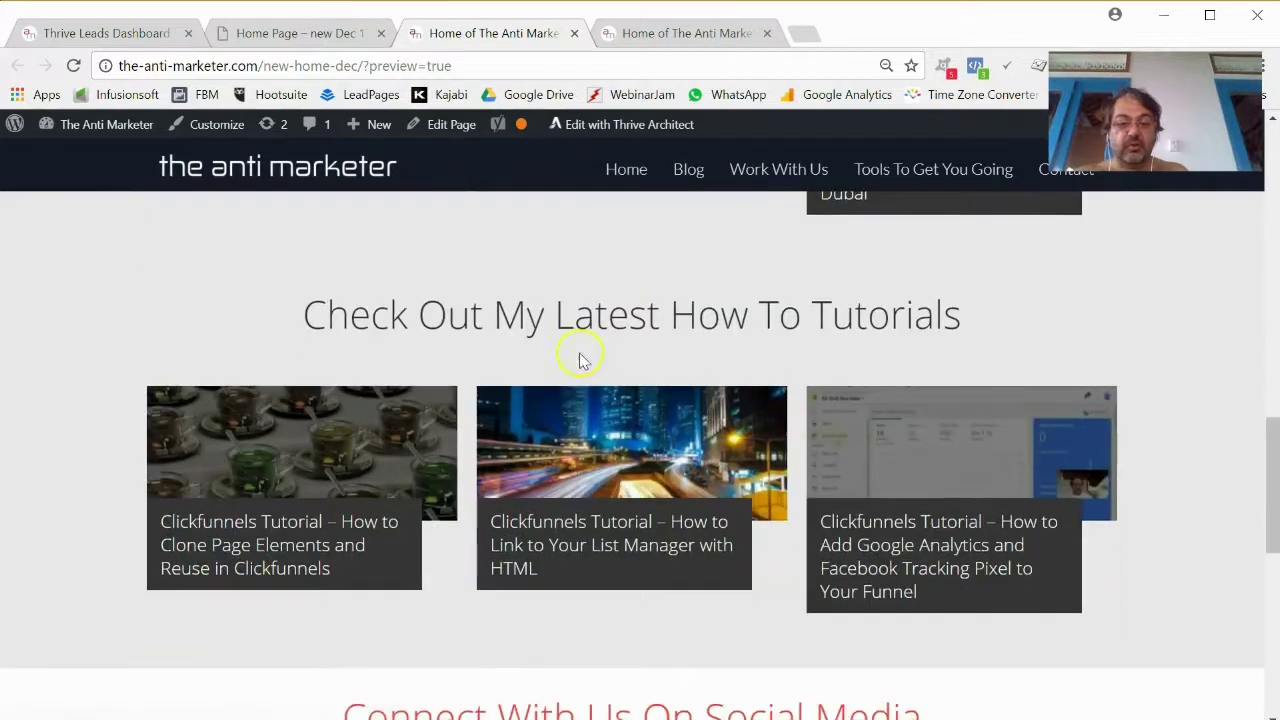
pyautogui.scroll(15, 648, 360)
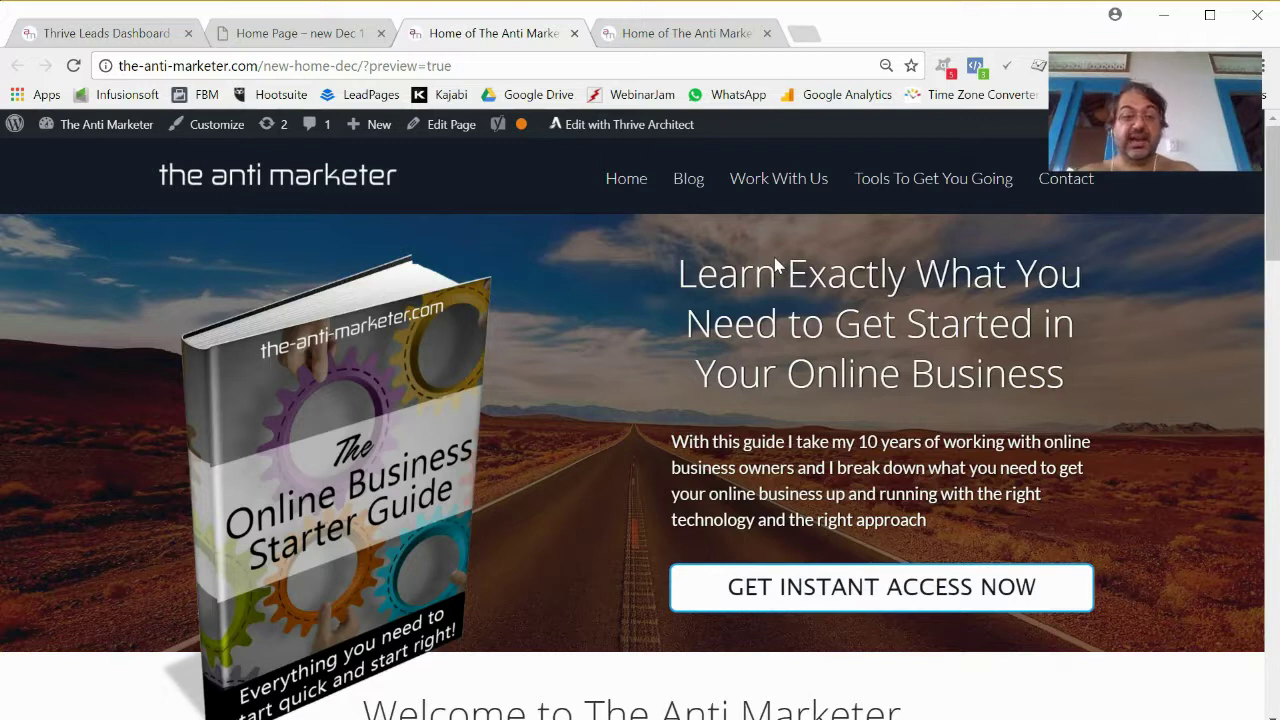
# Go to Settings > Reading in the WordPress admin.
pyautogui.click(126, 37)
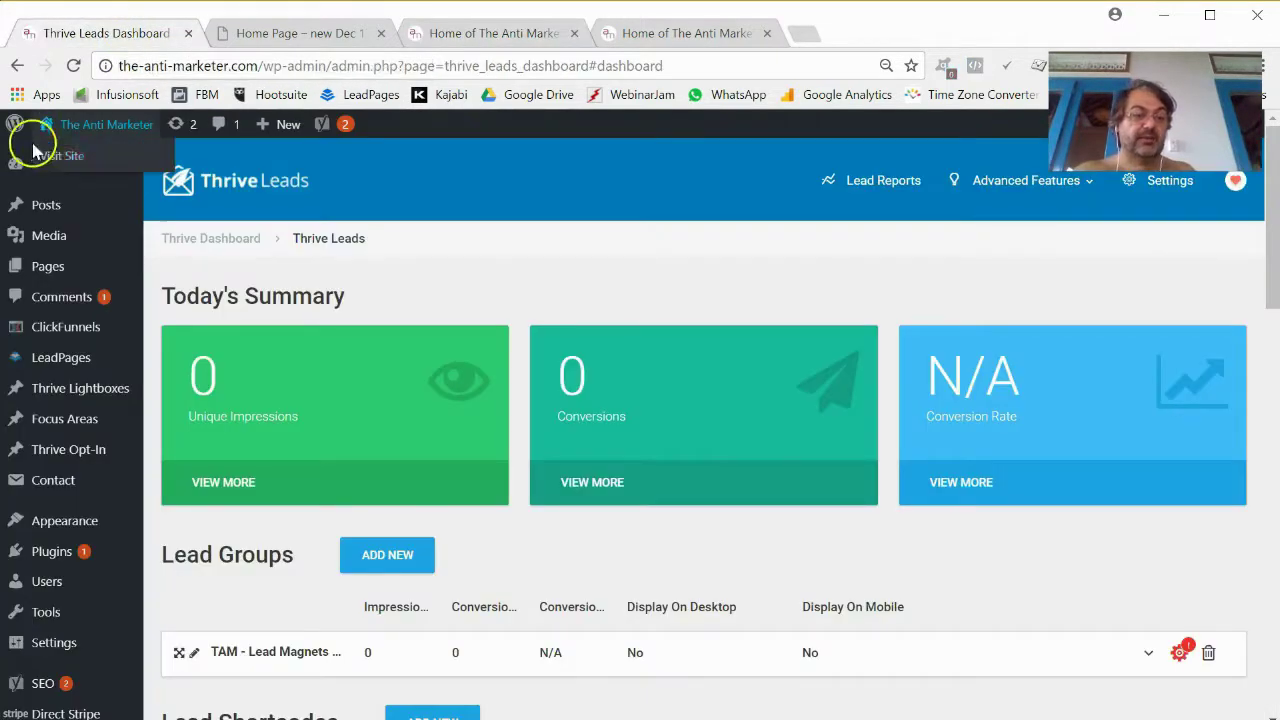
pyautogui.click(45, 268)
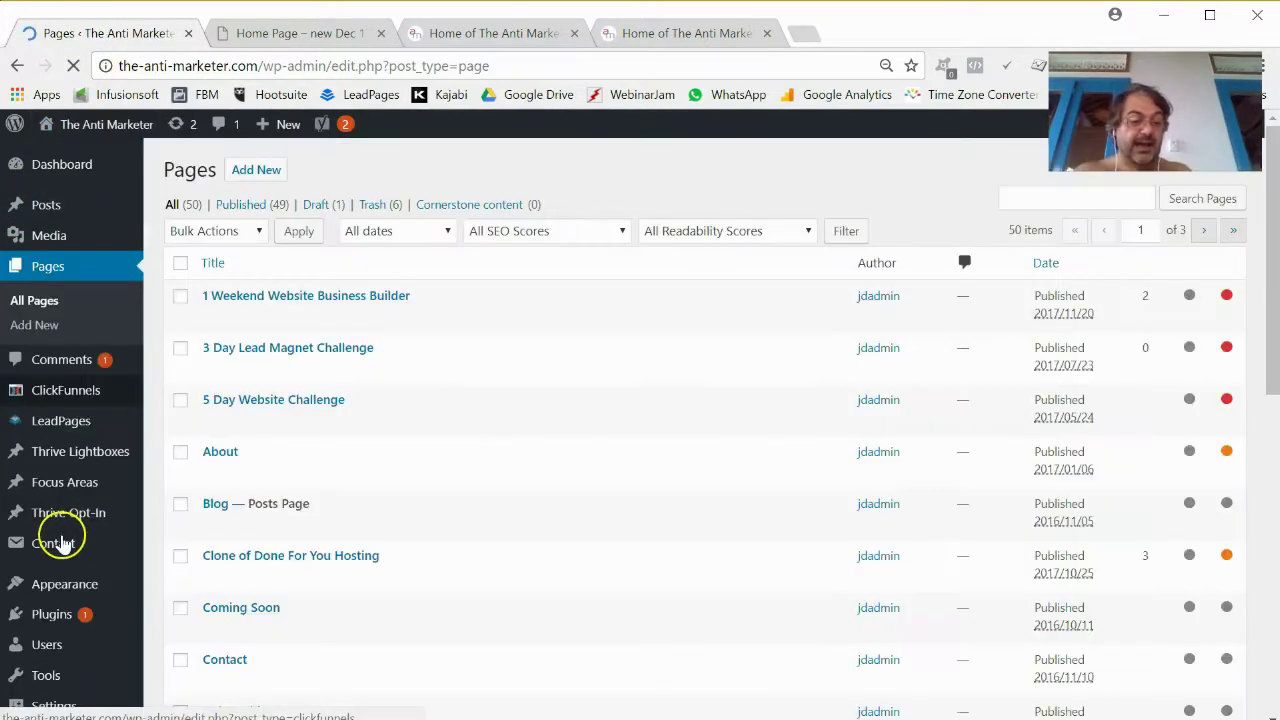
pyautogui.scroll(-3, 62, 535)
pyautogui.scroll(-4, 62, 560)
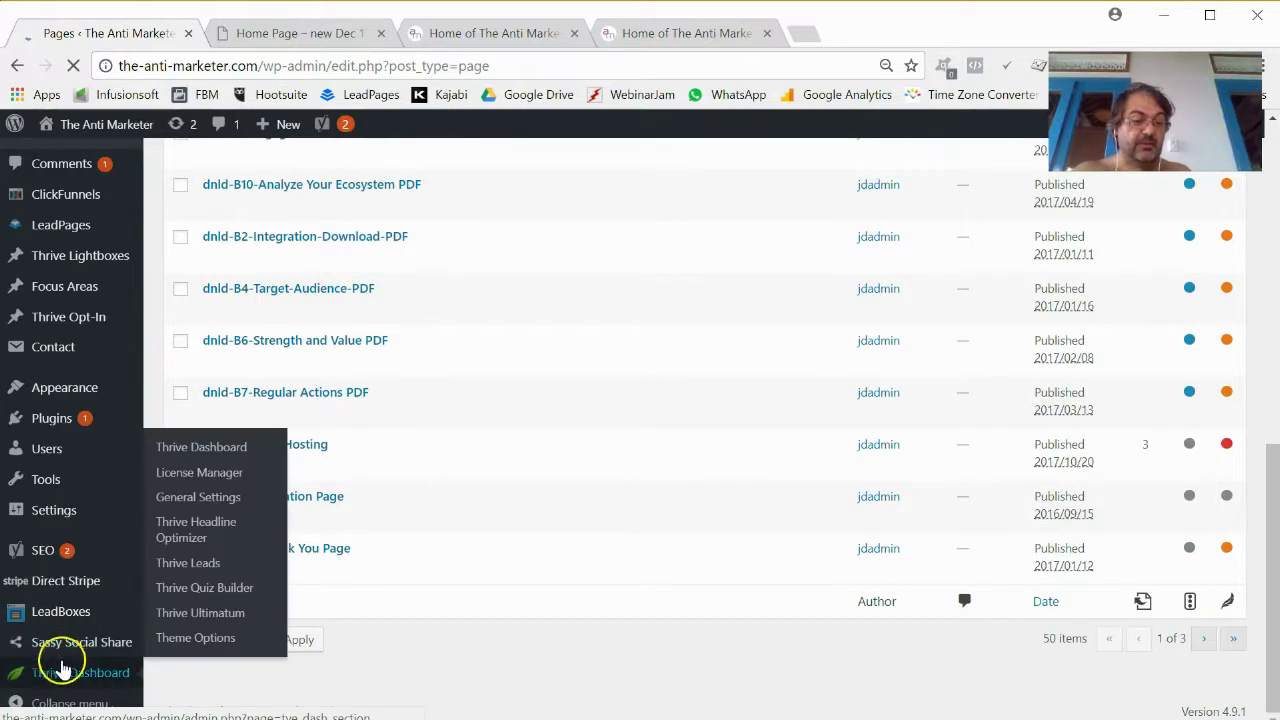
pyautogui.moveTo(55, 512)
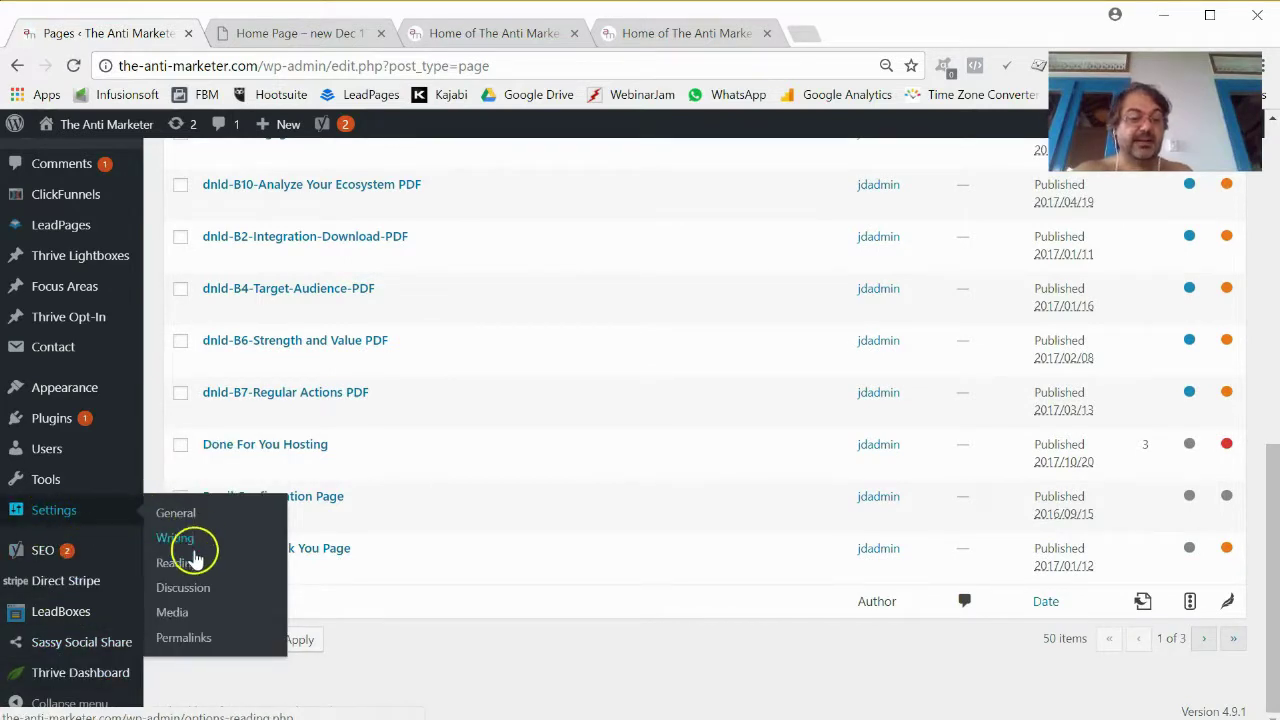
pyautogui.click(175, 563)
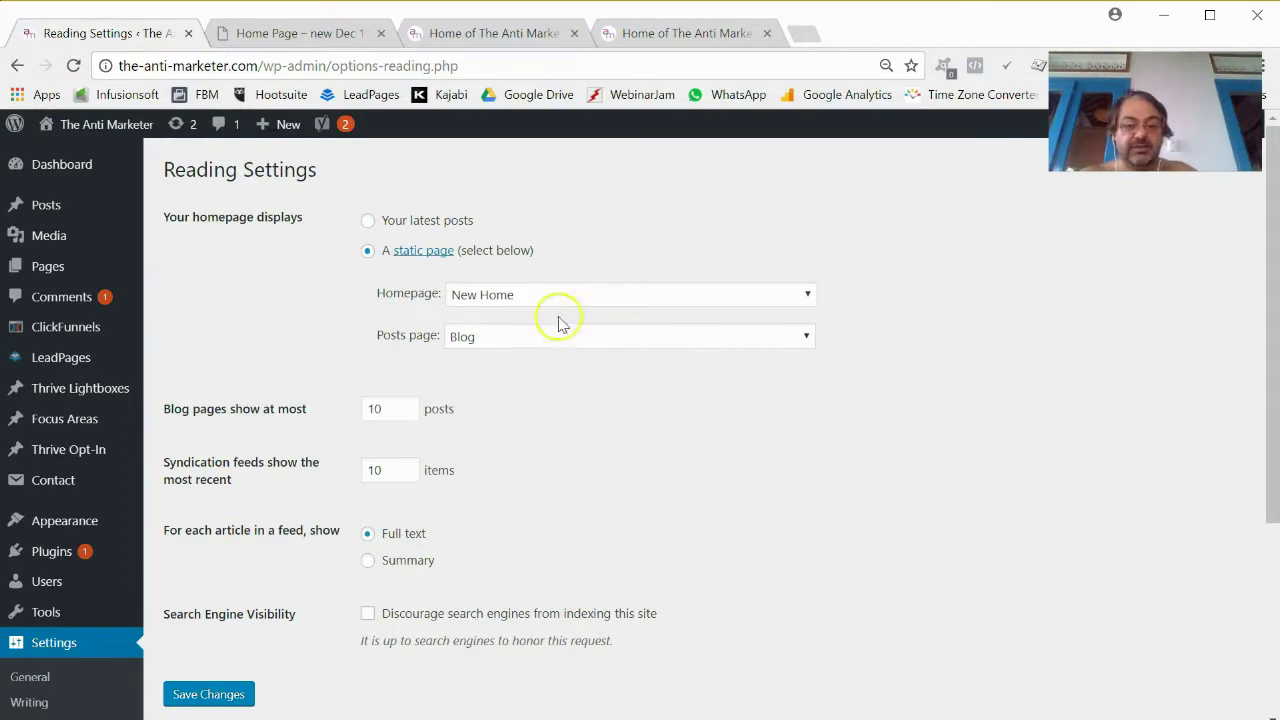
# Choose 'Home Page – new Dec 17' as the static homepage and save the changes.
pyautogui.click(482, 294)
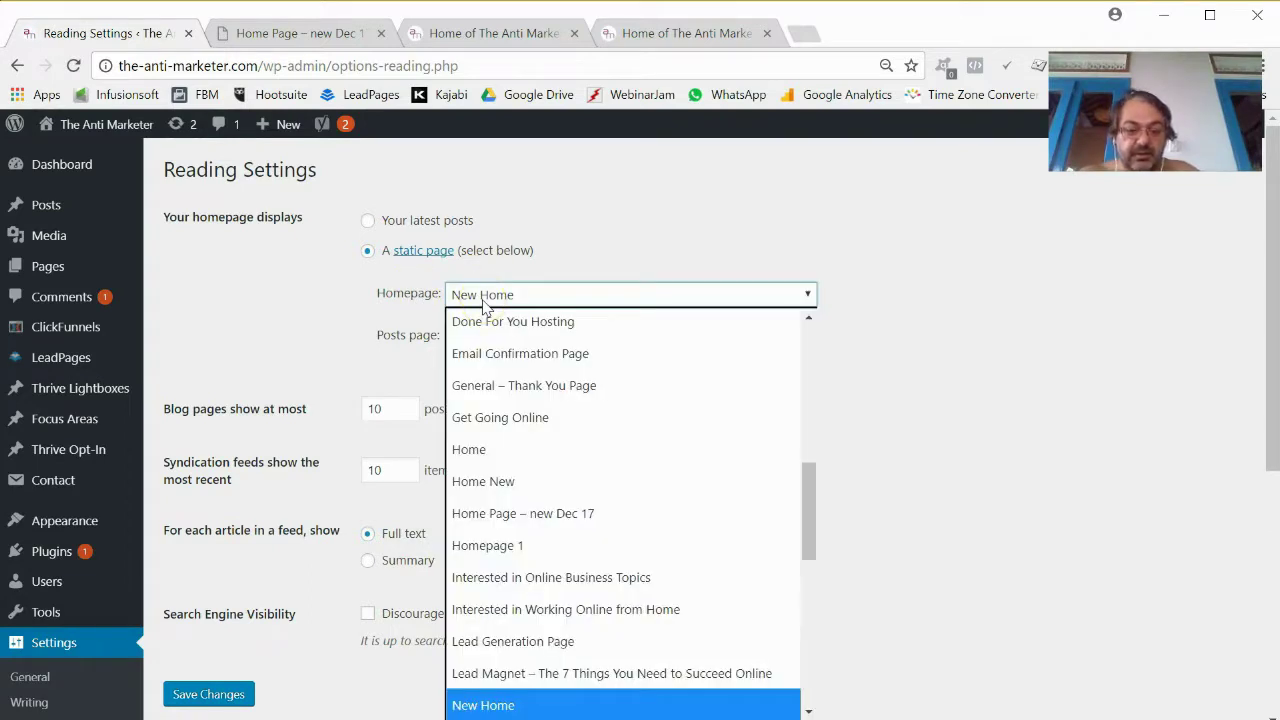
pyautogui.scroll(-1, 540, 373)
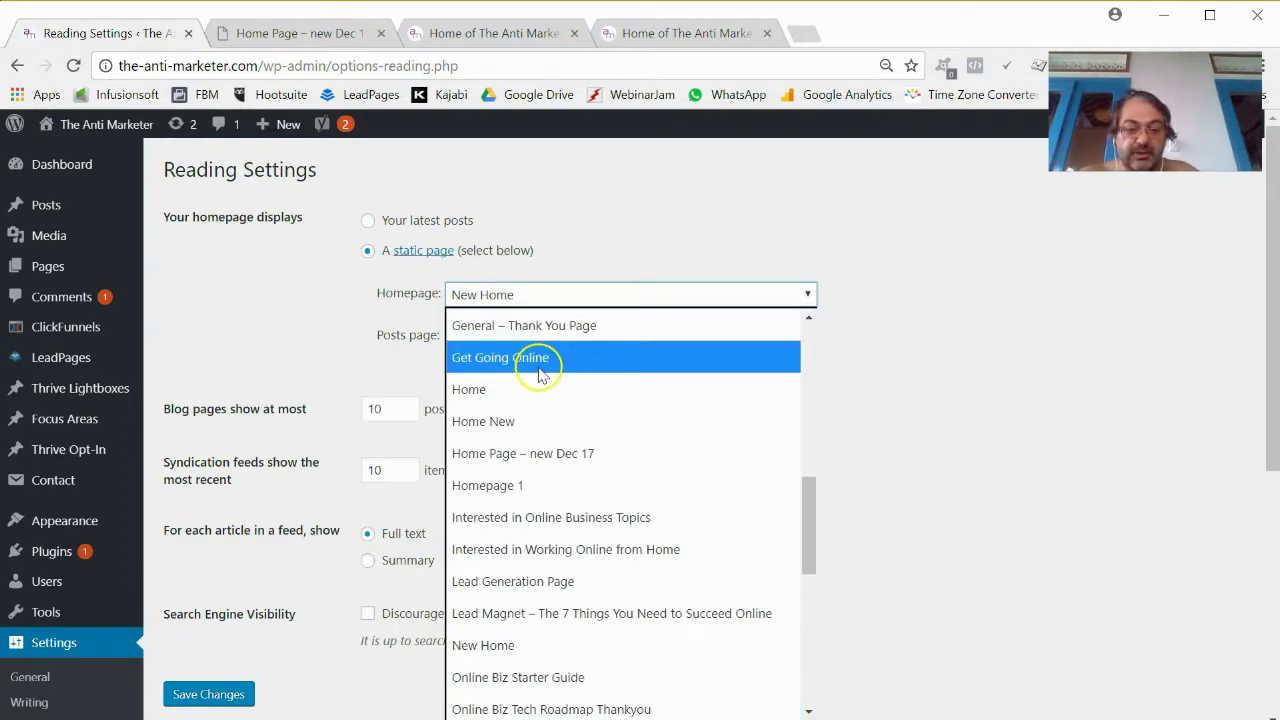
pyautogui.click(556, 453)
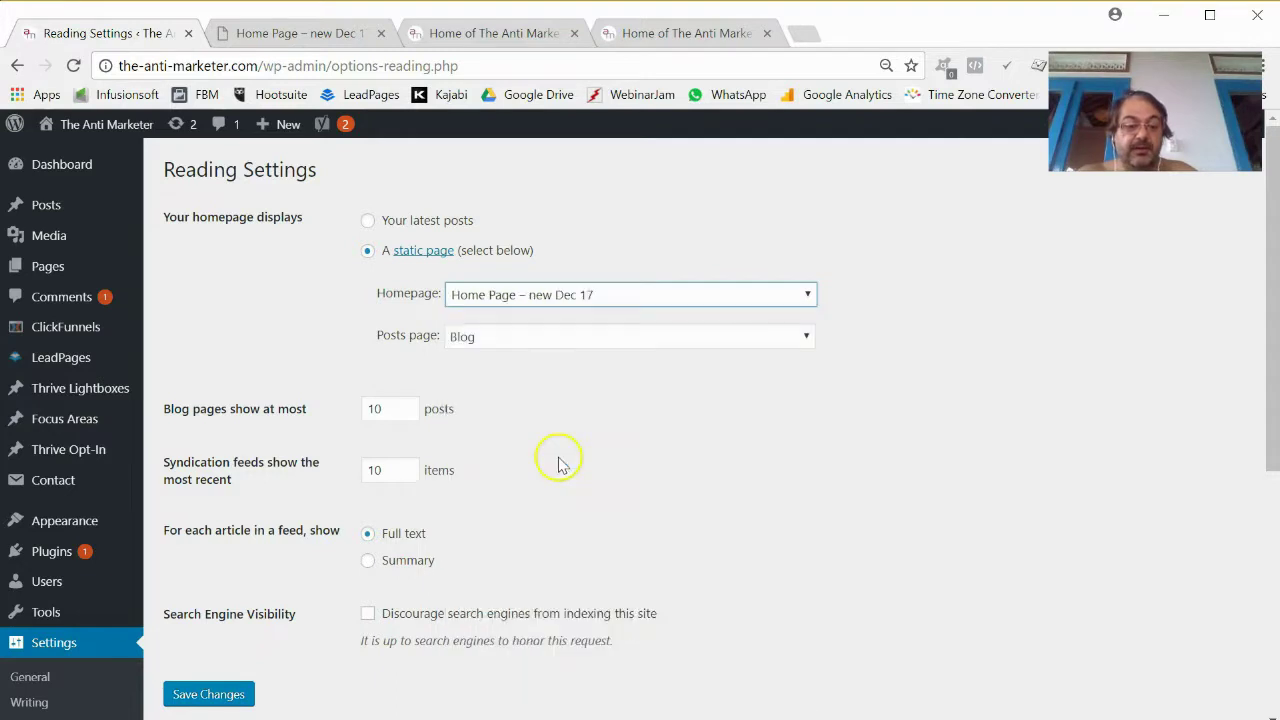
pyautogui.click(222, 697)
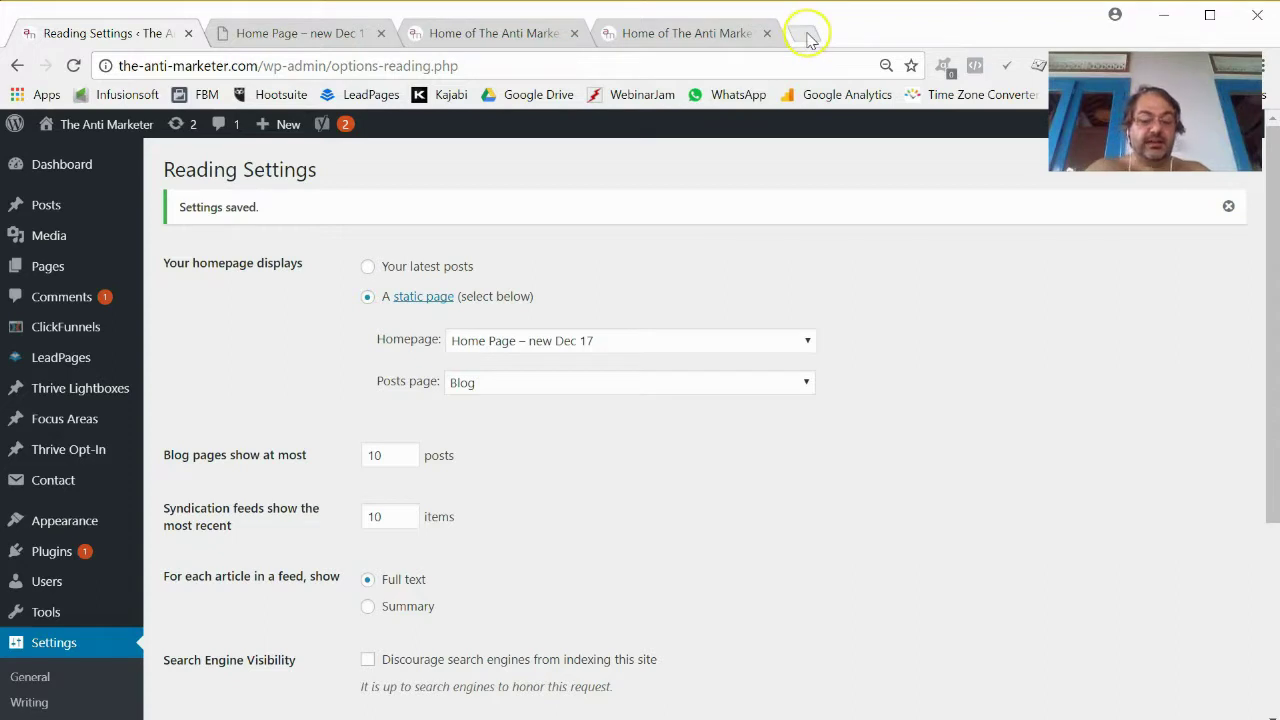
# Load the-anti-marketer.com in a new tab and scroll through the new homepage.
pyautogui.click(808, 38)
pyautogui.write('the-anti-marketer.com')
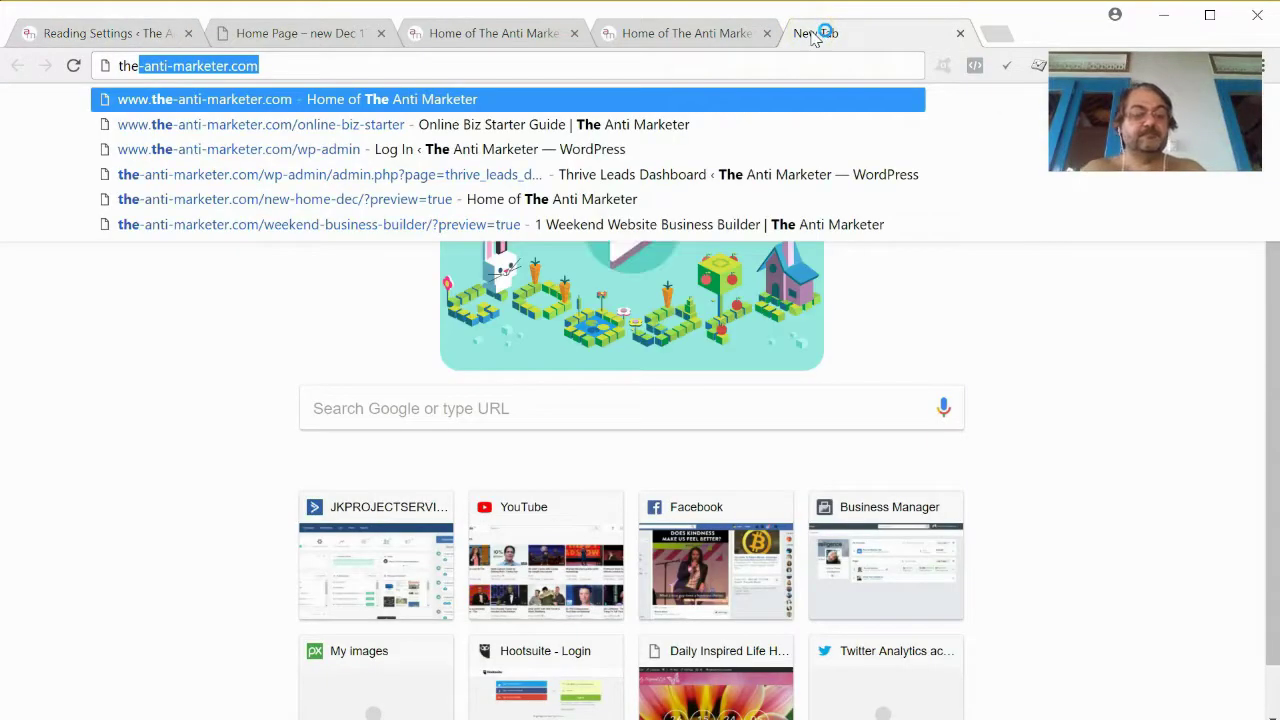
pyautogui.press('Return')
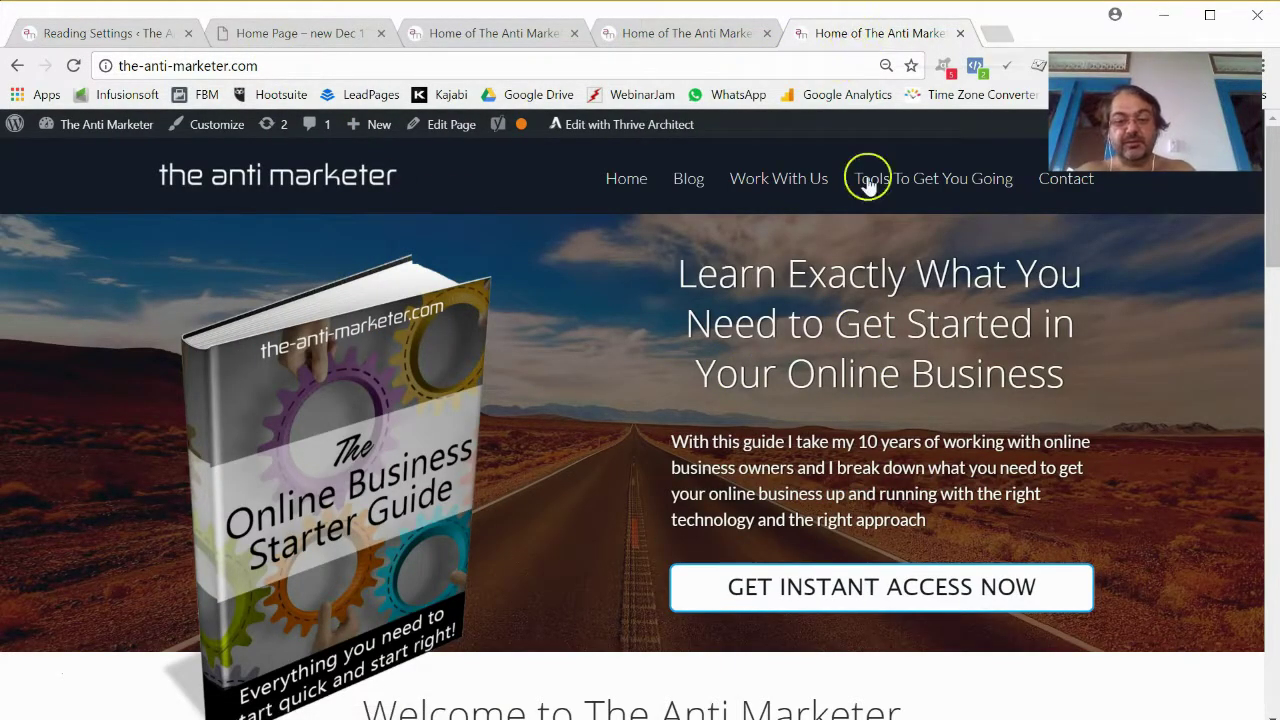
pyautogui.scroll(-8, 868, 300)
pyautogui.scroll(-11, 866, 340)
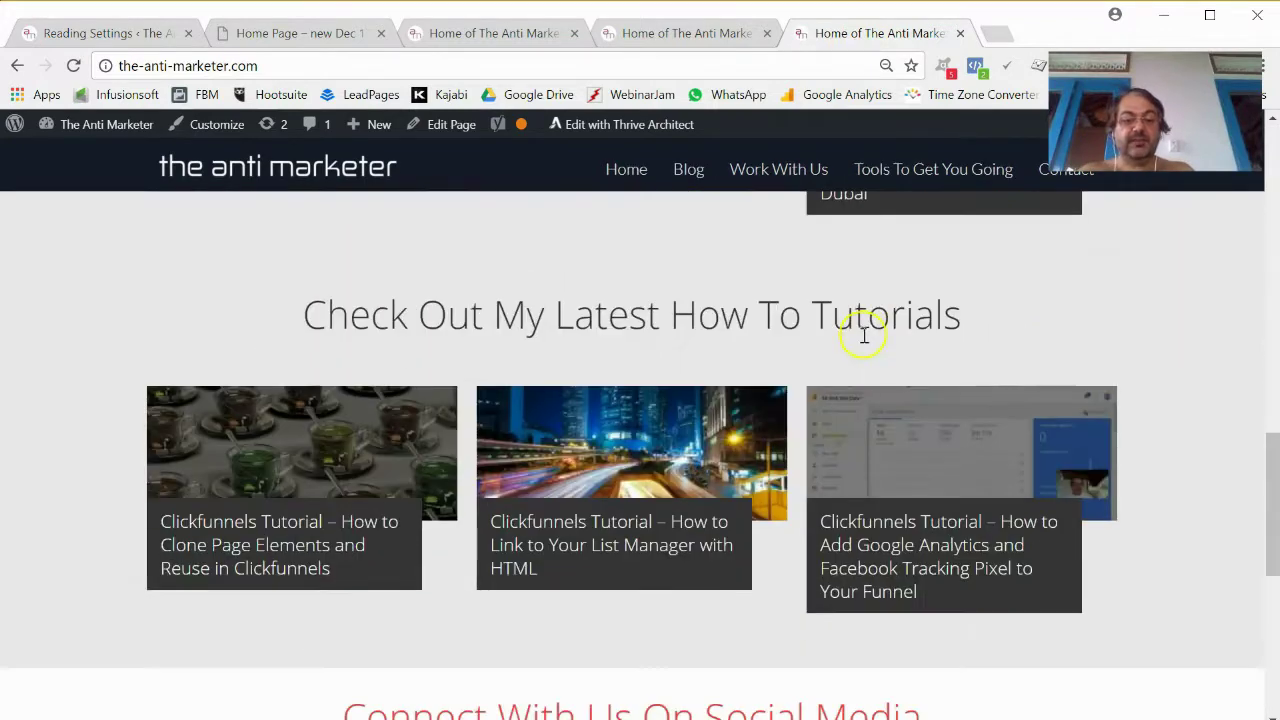
pyautogui.scroll(20, 866, 340)
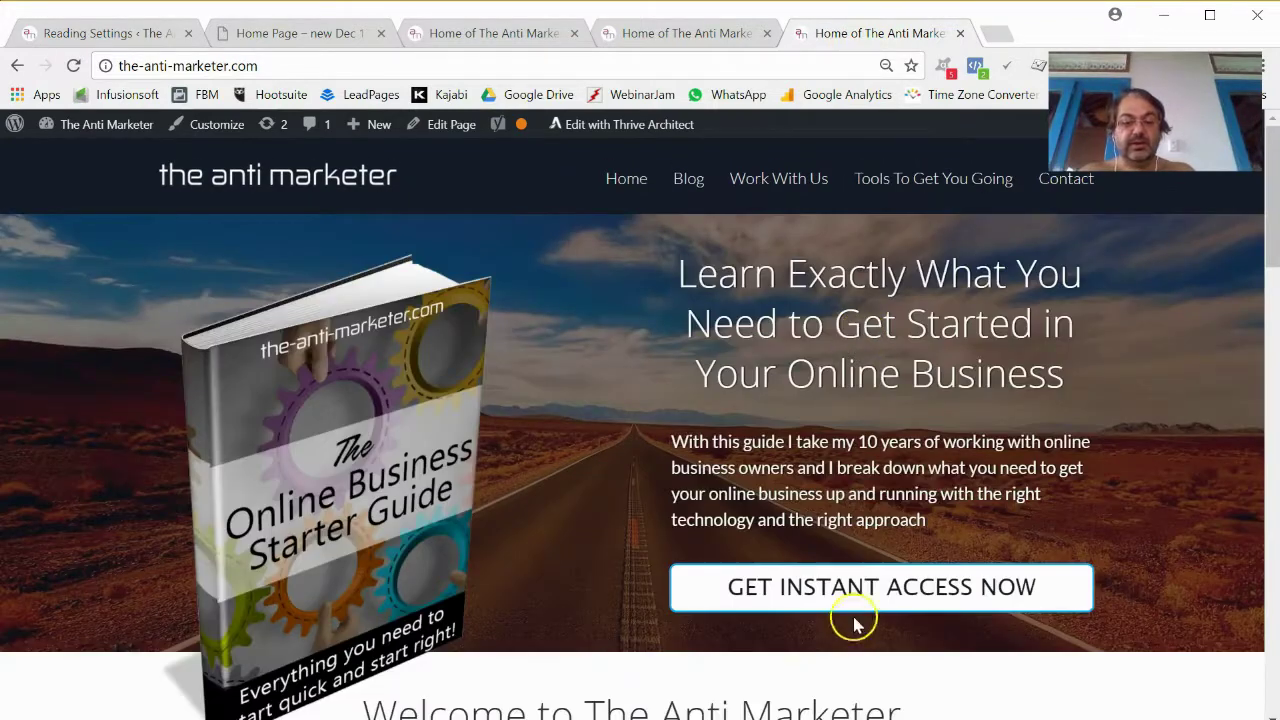
# Confirm the GET INSTANT ACCESS NOW popup works, close it, and go to the Blog page.
pyautogui.click(862, 595)
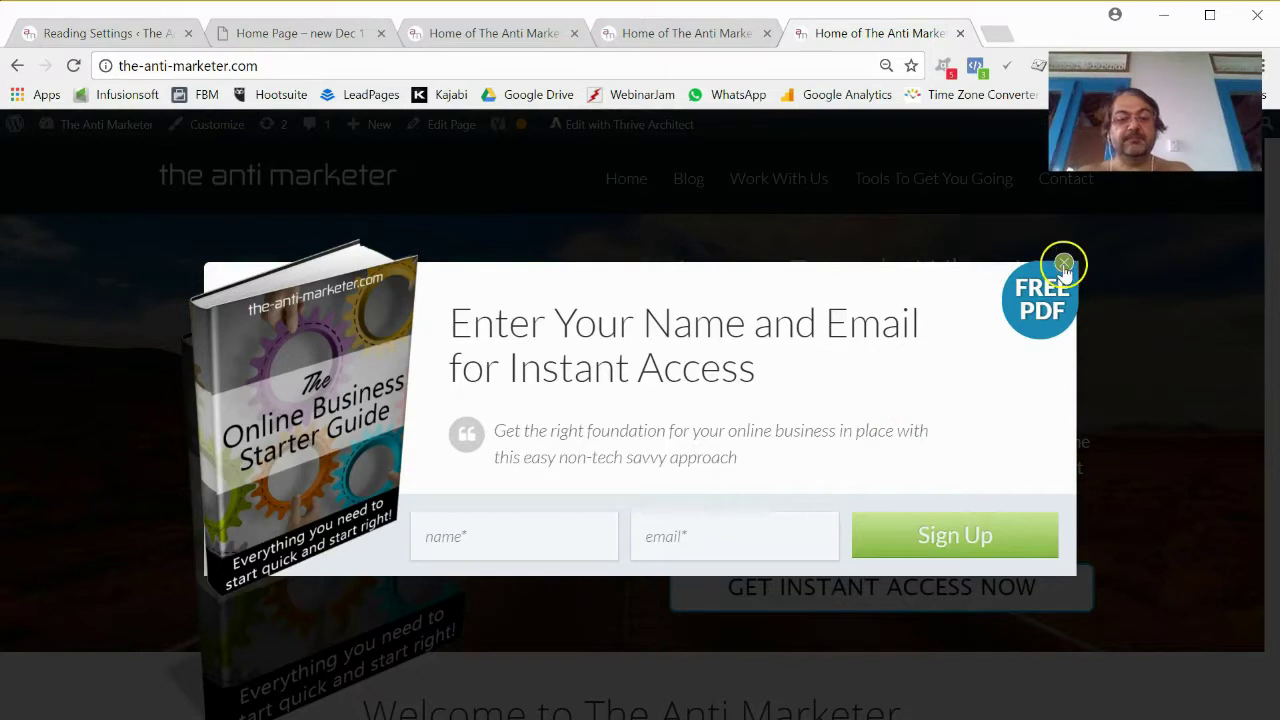
pyautogui.click(1063, 265)
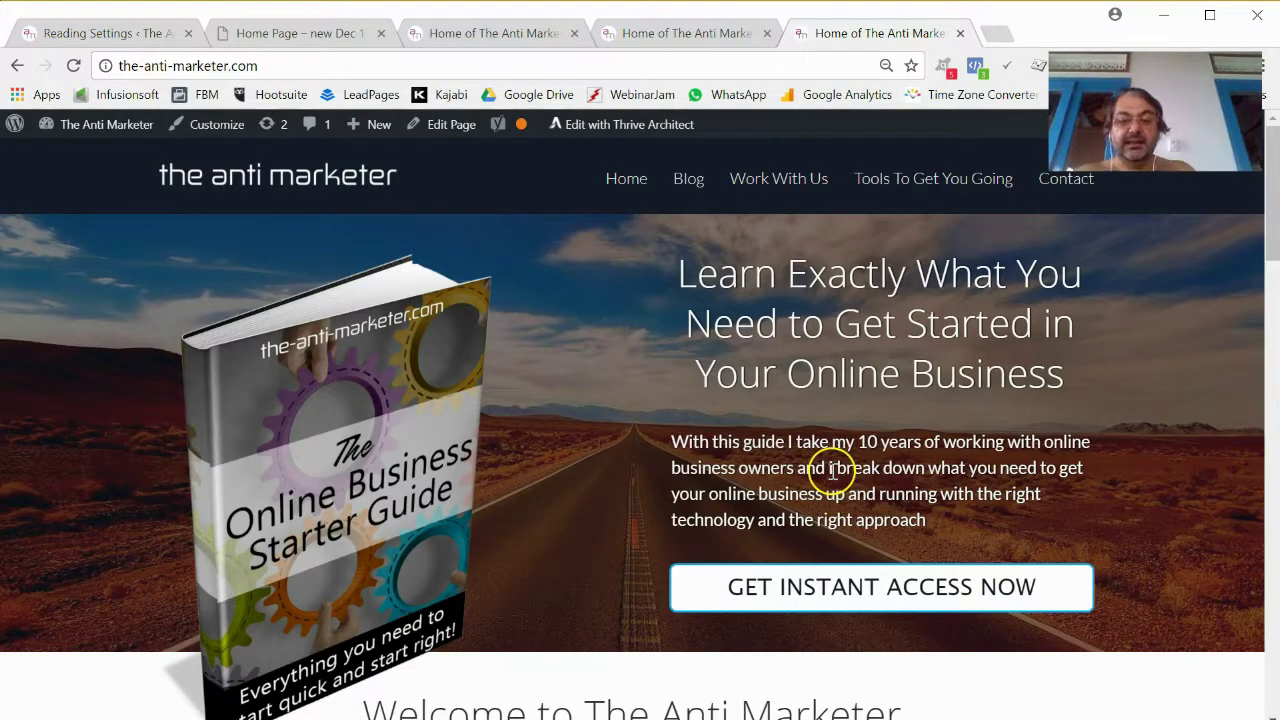
pyautogui.click(692, 180)
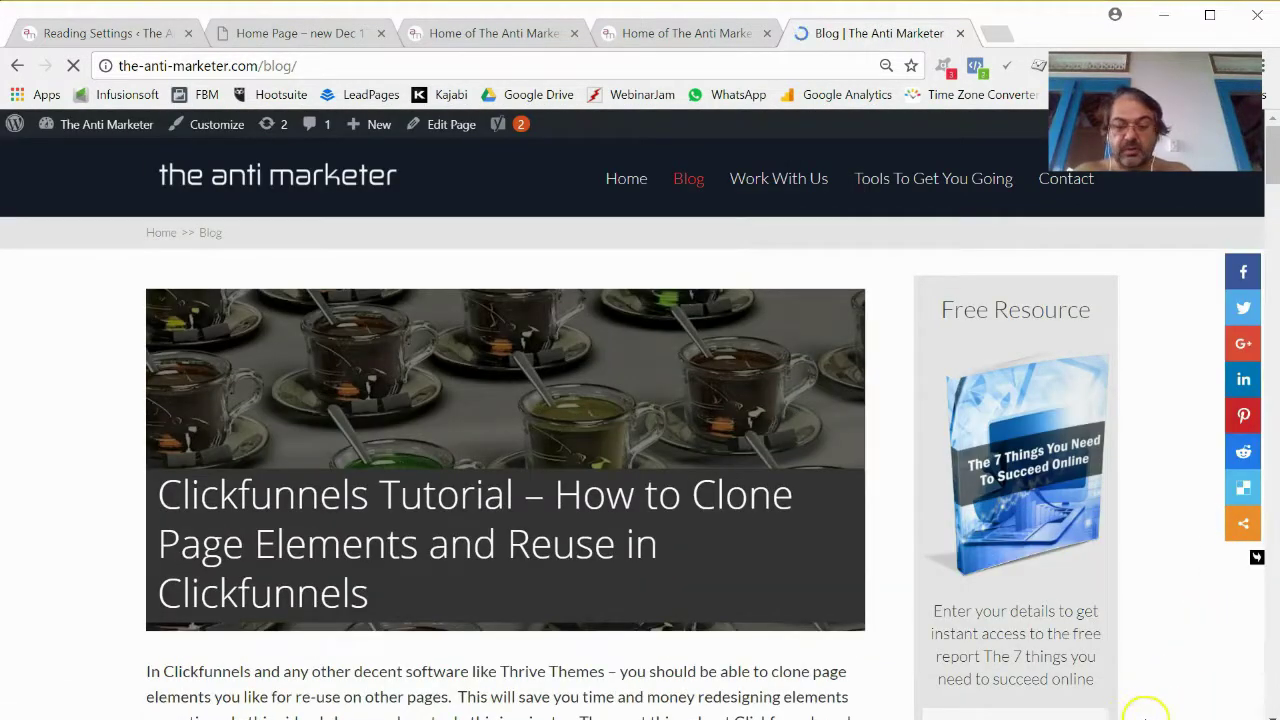
pyautogui.press('super')
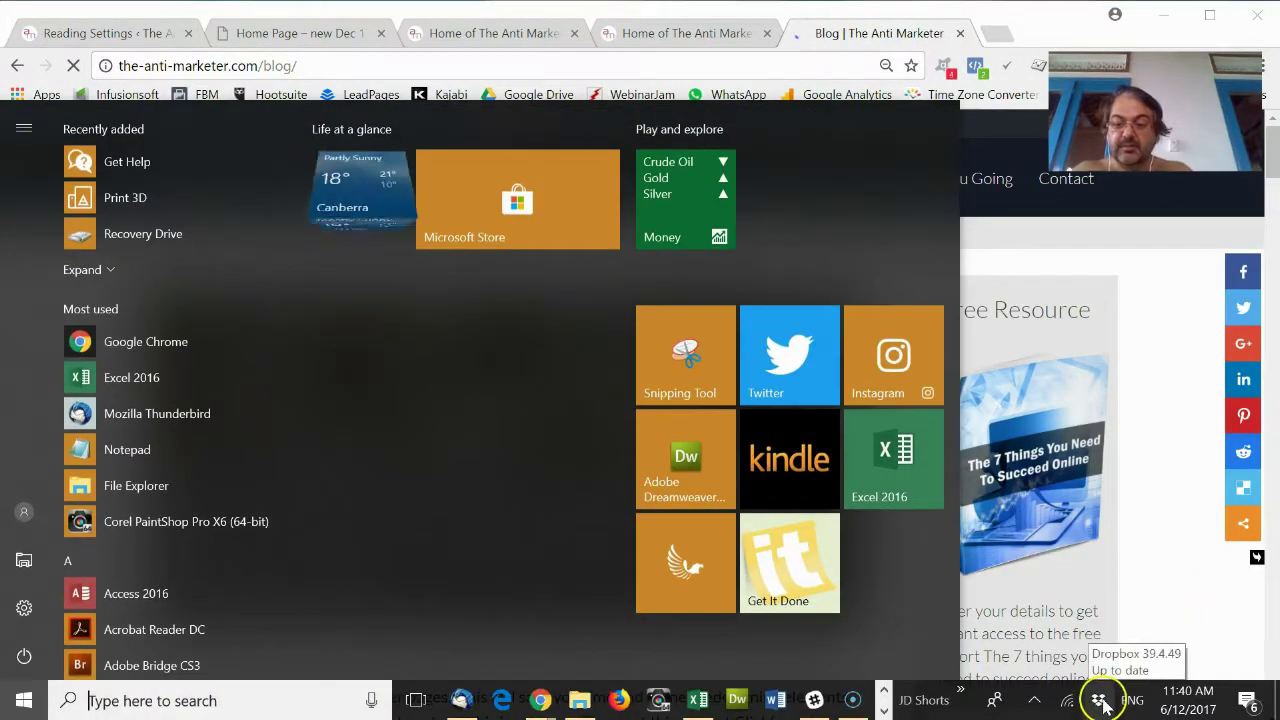
pyautogui.press('Escape')
pyautogui.click(1100, 710)
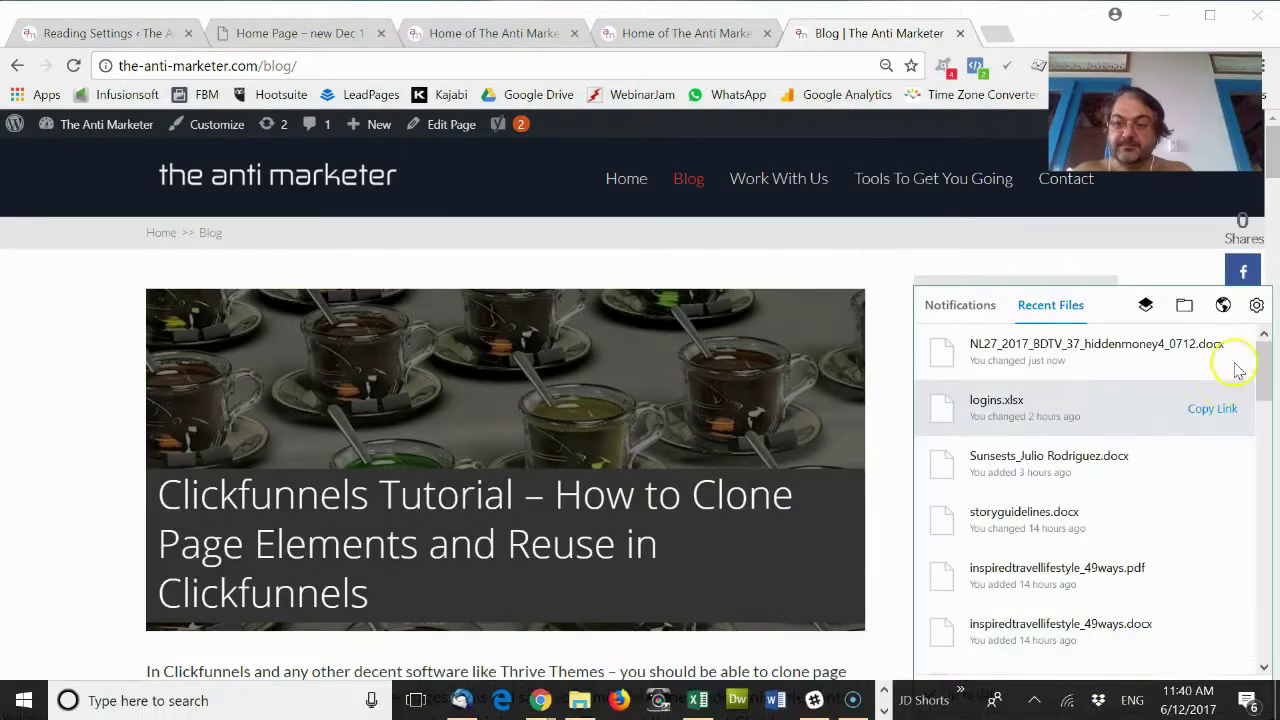
pyautogui.click(1257, 305)
pyautogui.click(1195, 380)
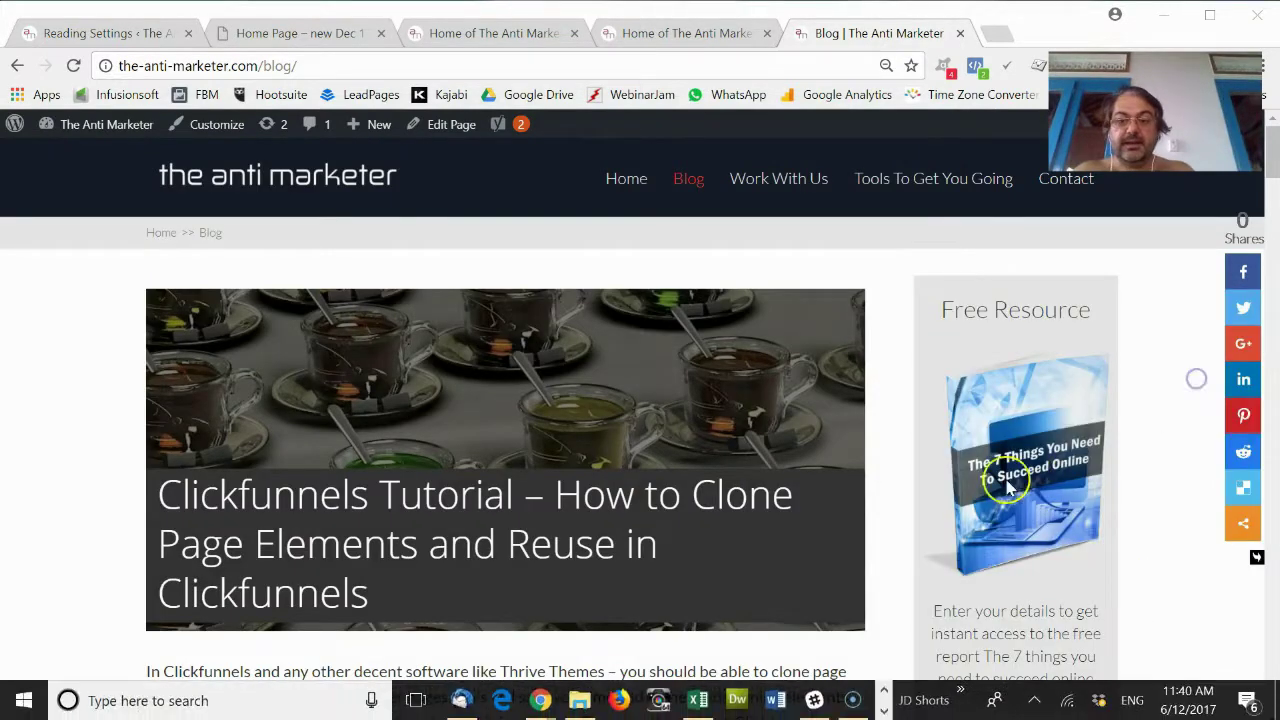
pyautogui.scroll(-4, 1034, 437)
pyautogui.scroll(4, 1034, 437)
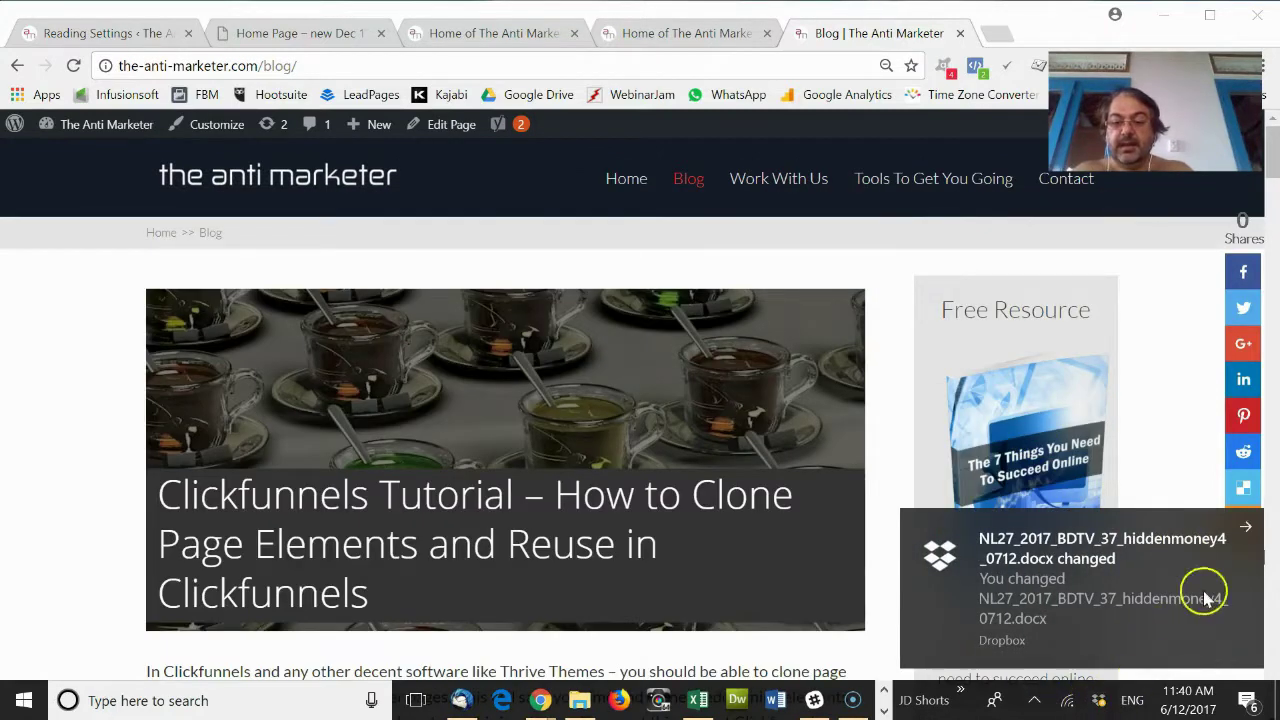
pyautogui.click(1246, 527)
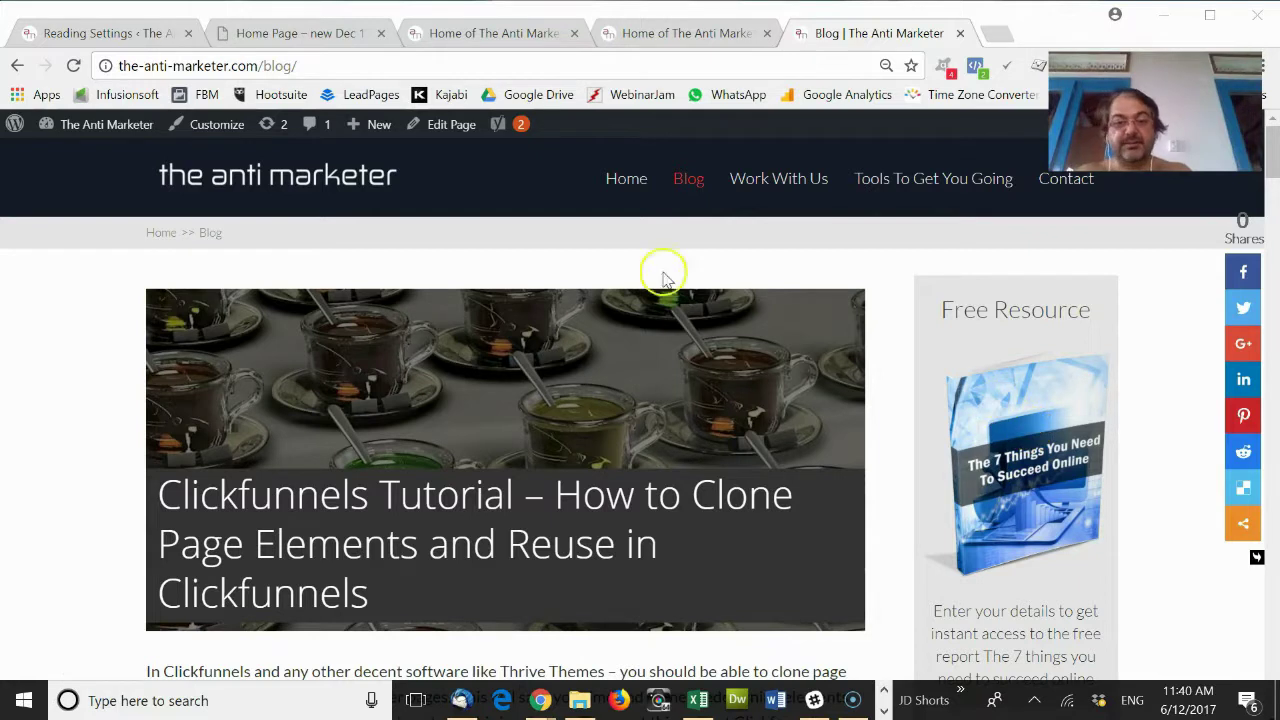
pyautogui.scroll(-7, 737, 297)
pyautogui.scroll(8, 737, 307)
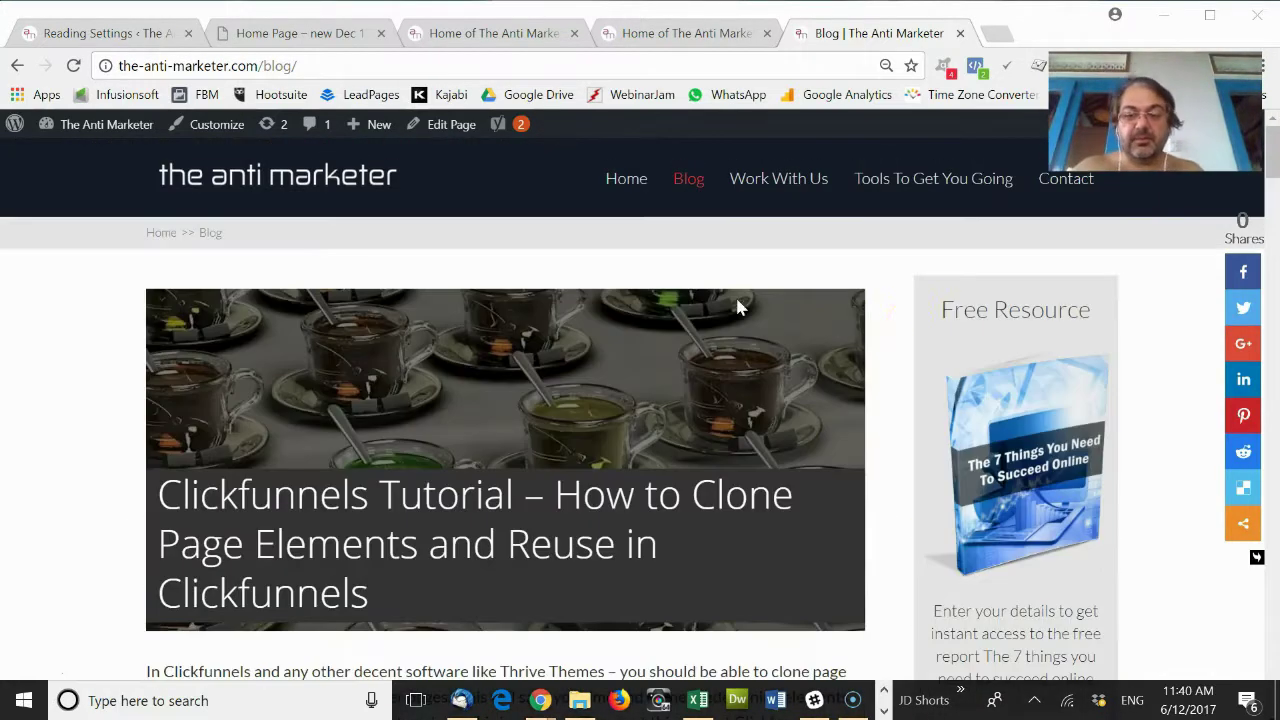
pyautogui.scroll(-2, 1001, 353)
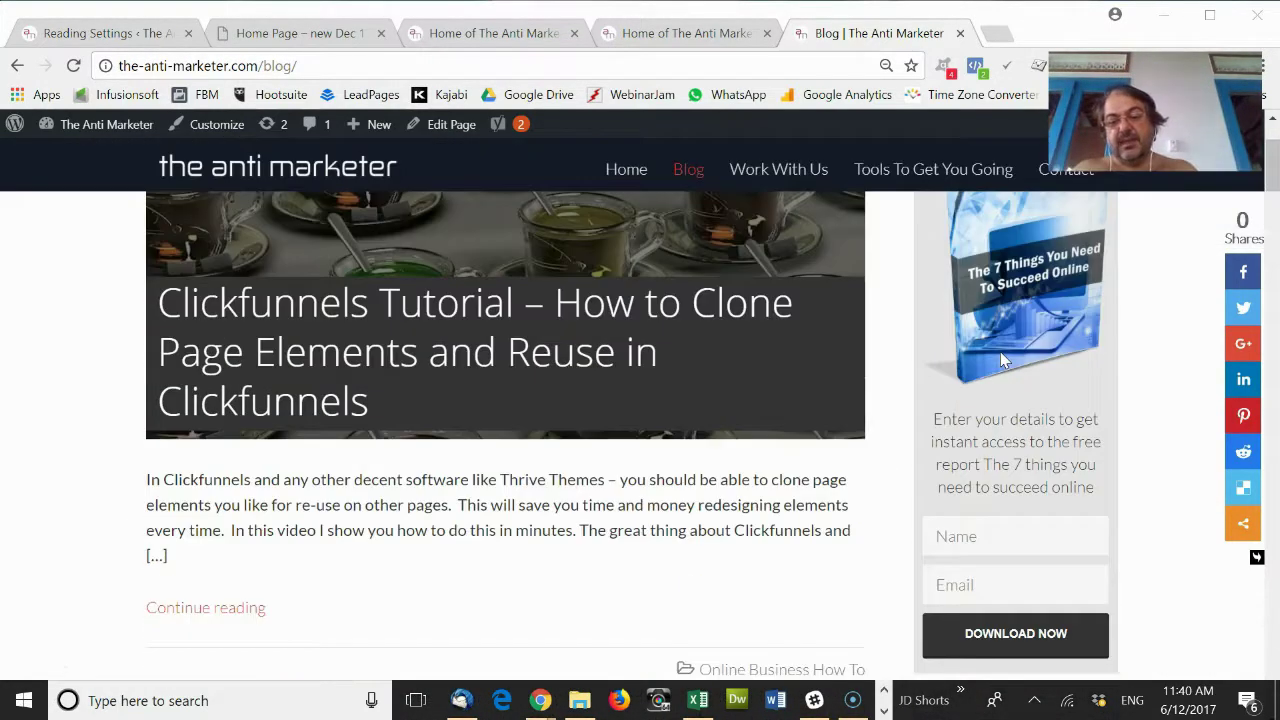
pyautogui.scroll(2, 1003, 360)
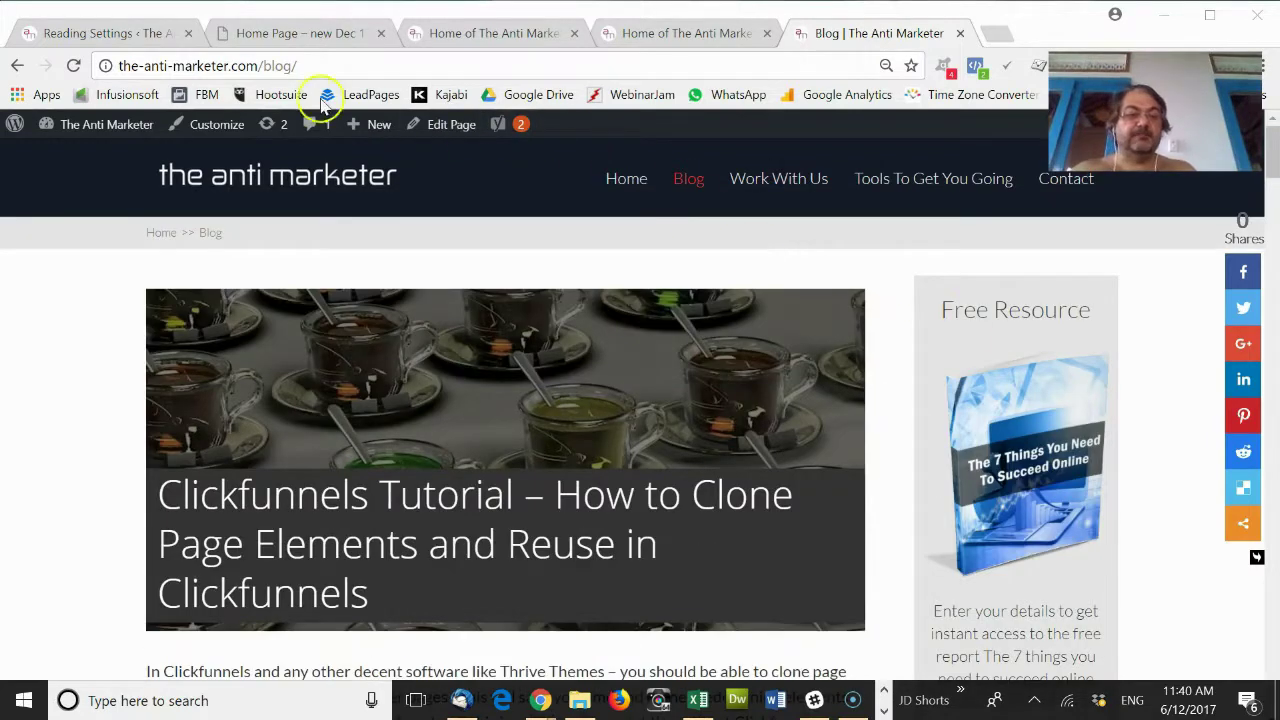
# From the Reading Settings tab, open Thrive Leads via the Thrive Dashboard menu.
pyautogui.click(129, 34)
pyautogui.scroll(-3, 171, 694)
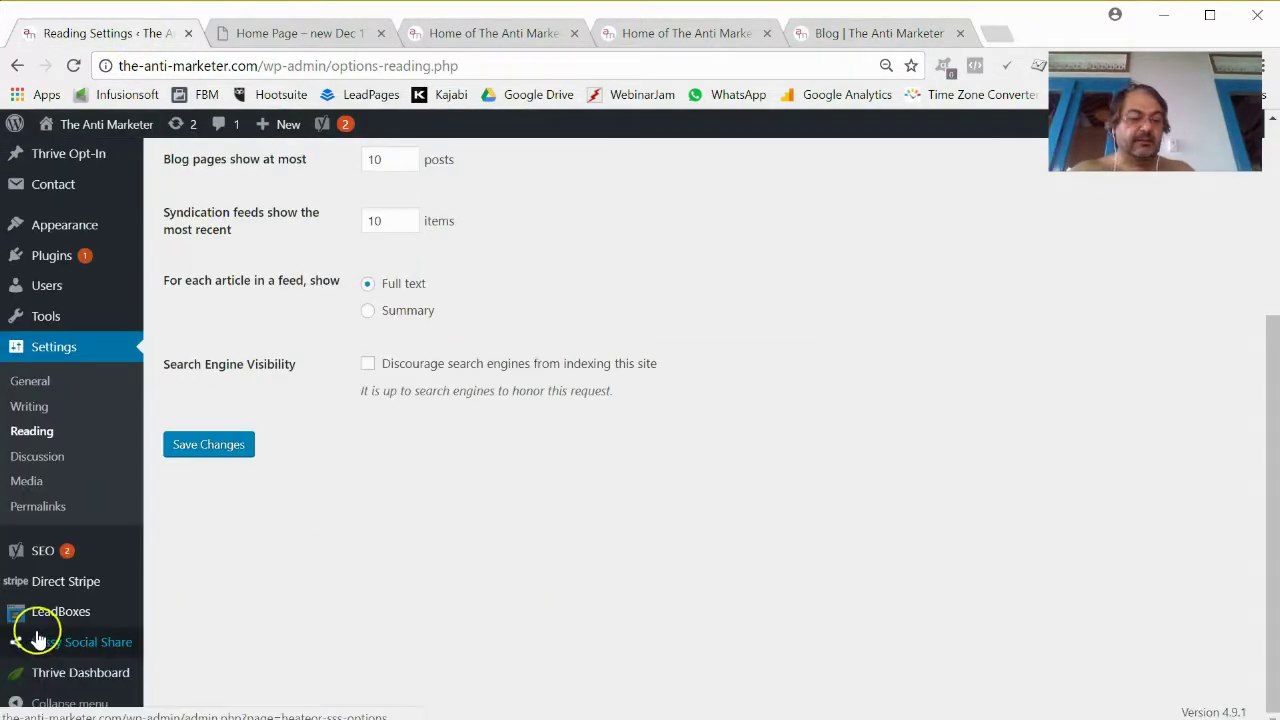
pyautogui.moveTo(90, 673)
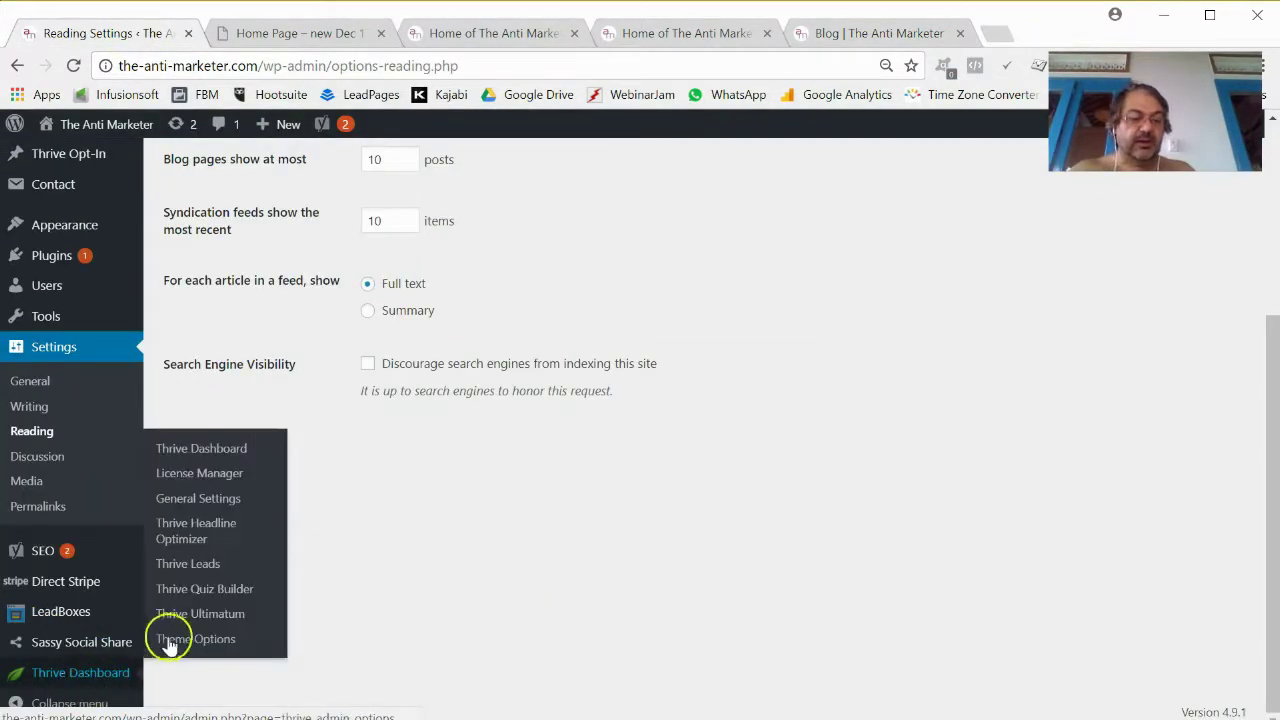
pyautogui.click(208, 565)
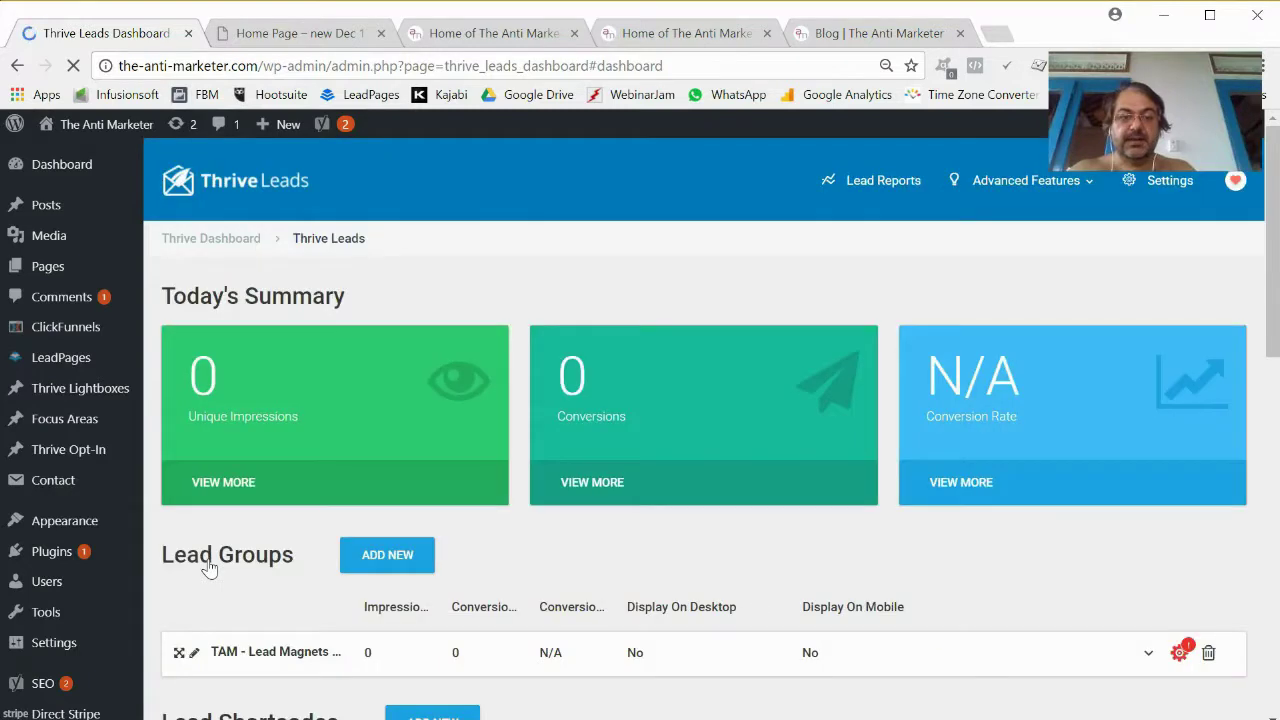
pyautogui.scroll(-3, 260, 570)
# Add a lead group named 'Online Biz Starter - Sidebar' under Lead Groups.
pyautogui.click(405, 387)
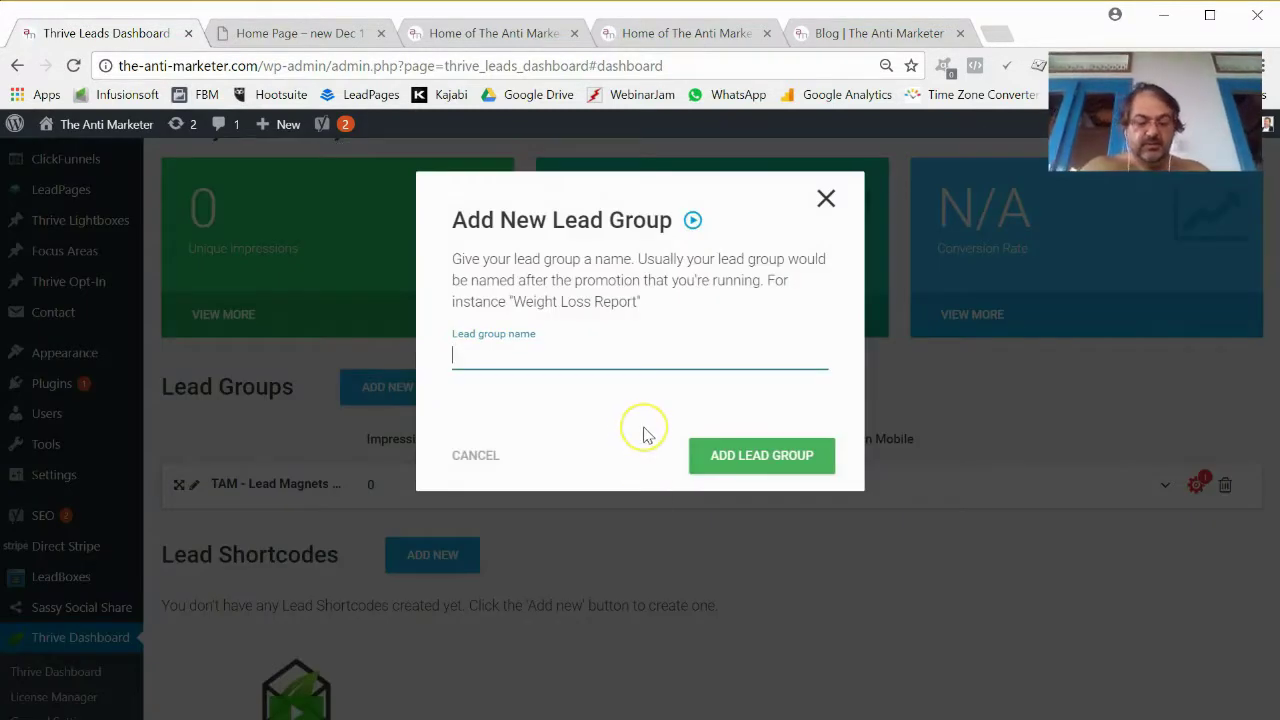
pyautogui.write('Online Biz Starter - Sidebar')
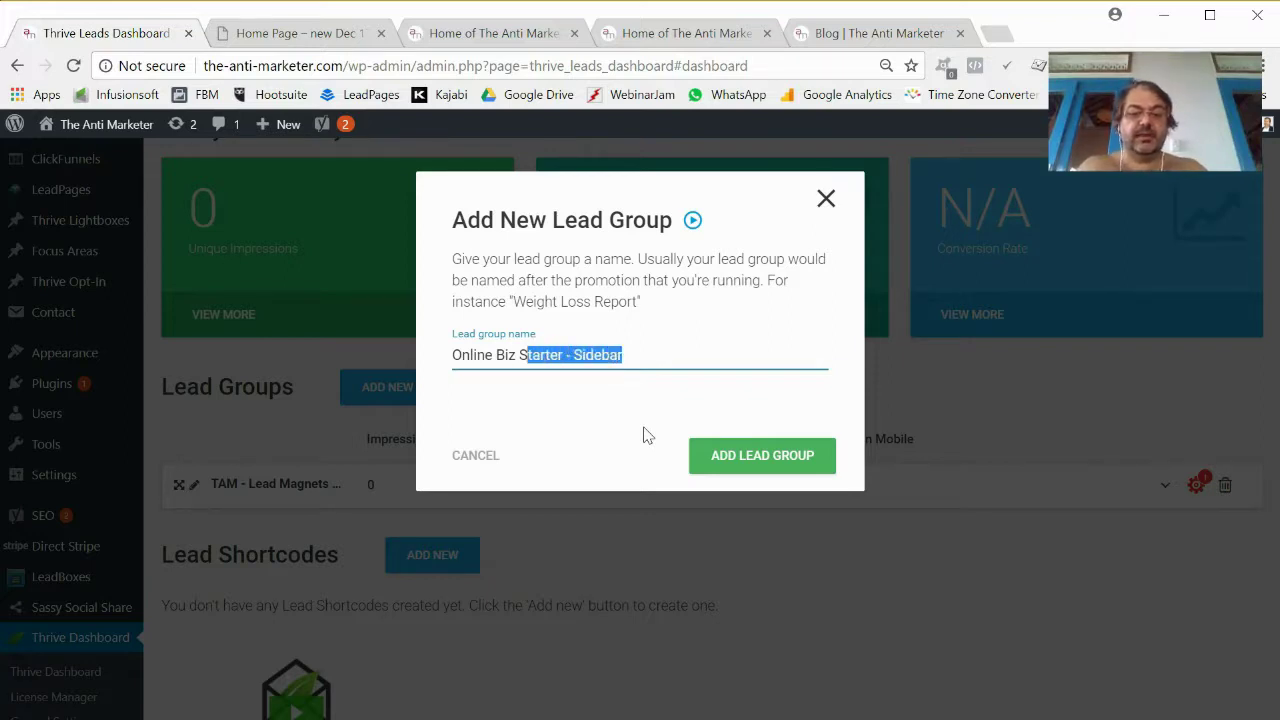
pyautogui.click(765, 460)
pyautogui.scroll(-2, 523, 437)
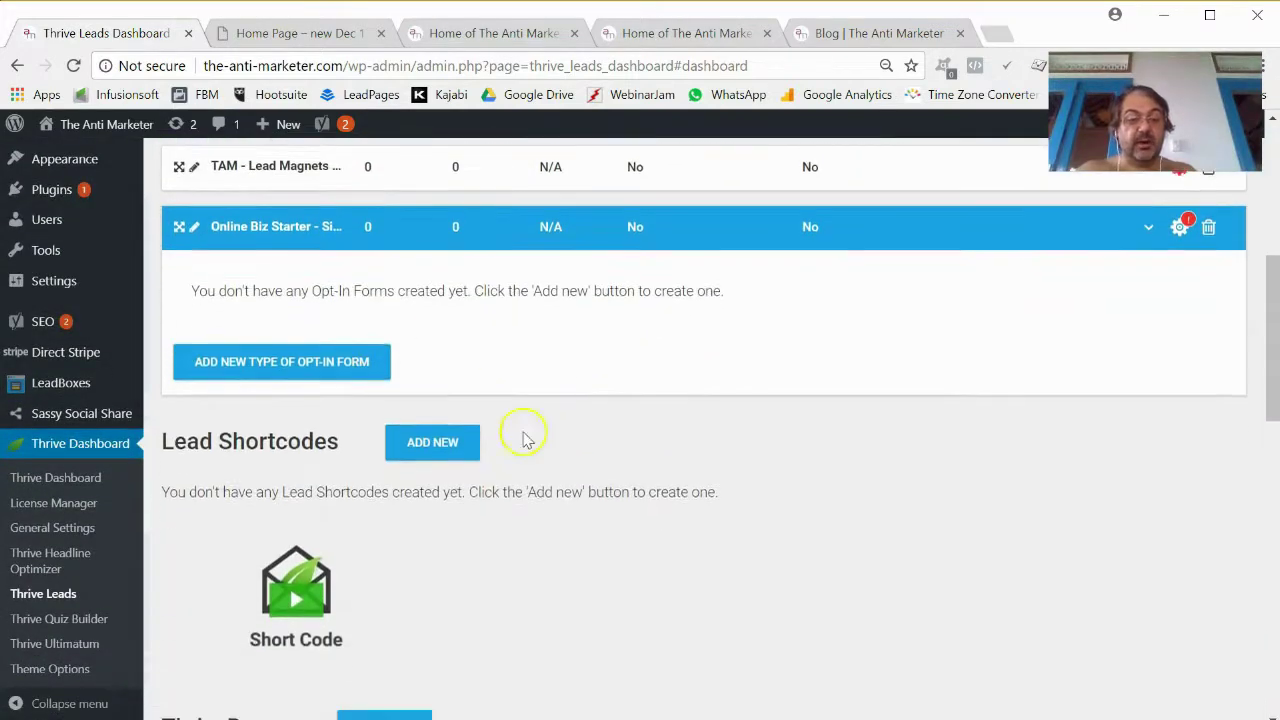
pyautogui.scroll(2, 532, 397)
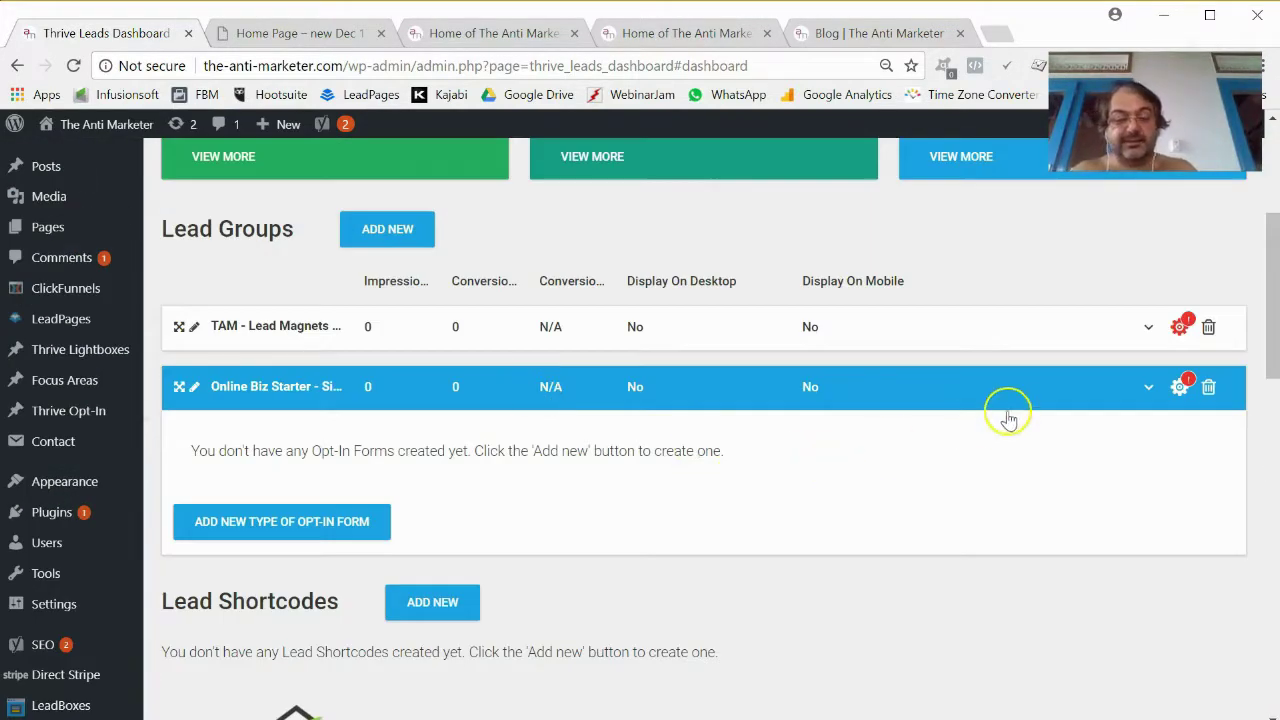
# Add the Widget opt-in form type to the group and open its form page.
pyautogui.click(353, 530)
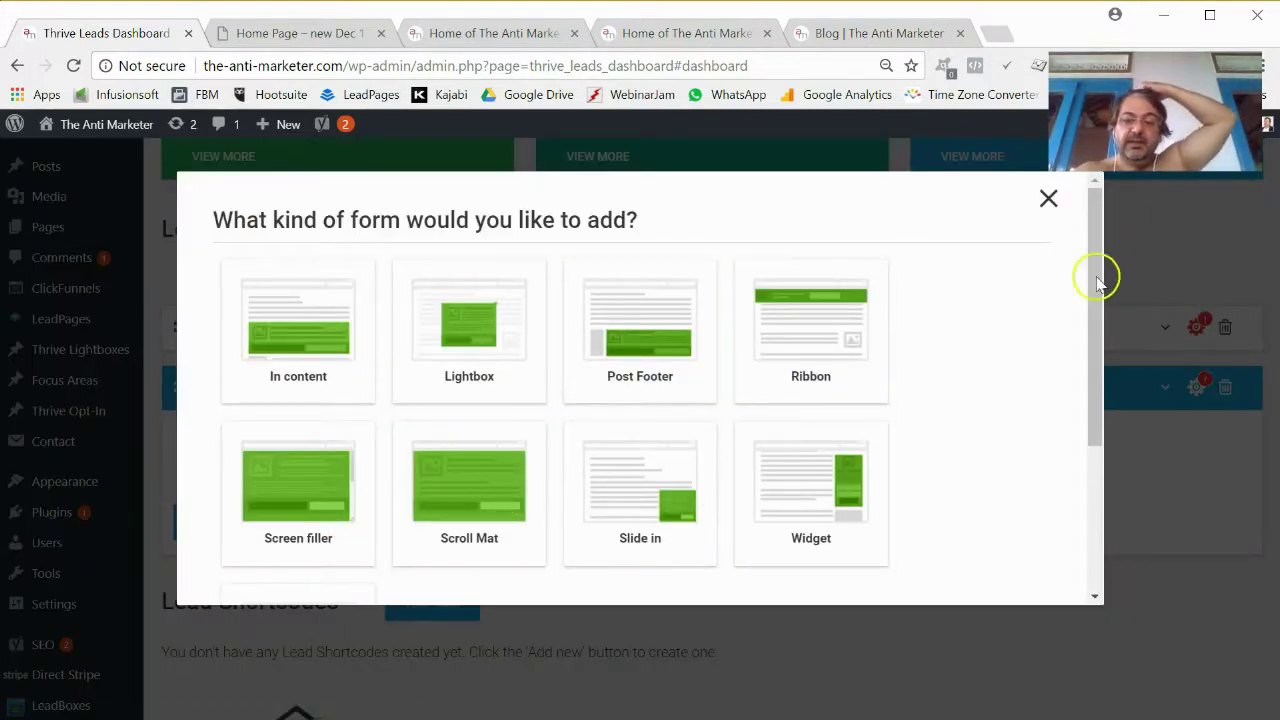
pyautogui.click(1046, 203)
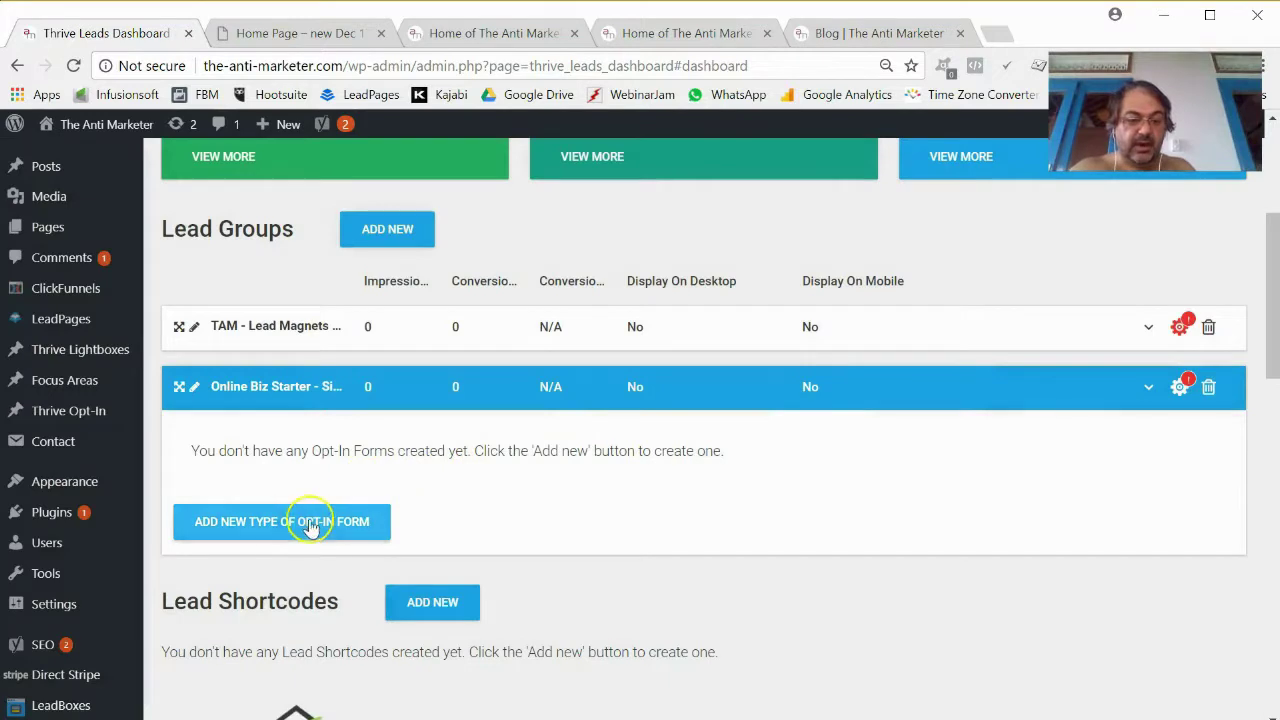
pyautogui.click(296, 520)
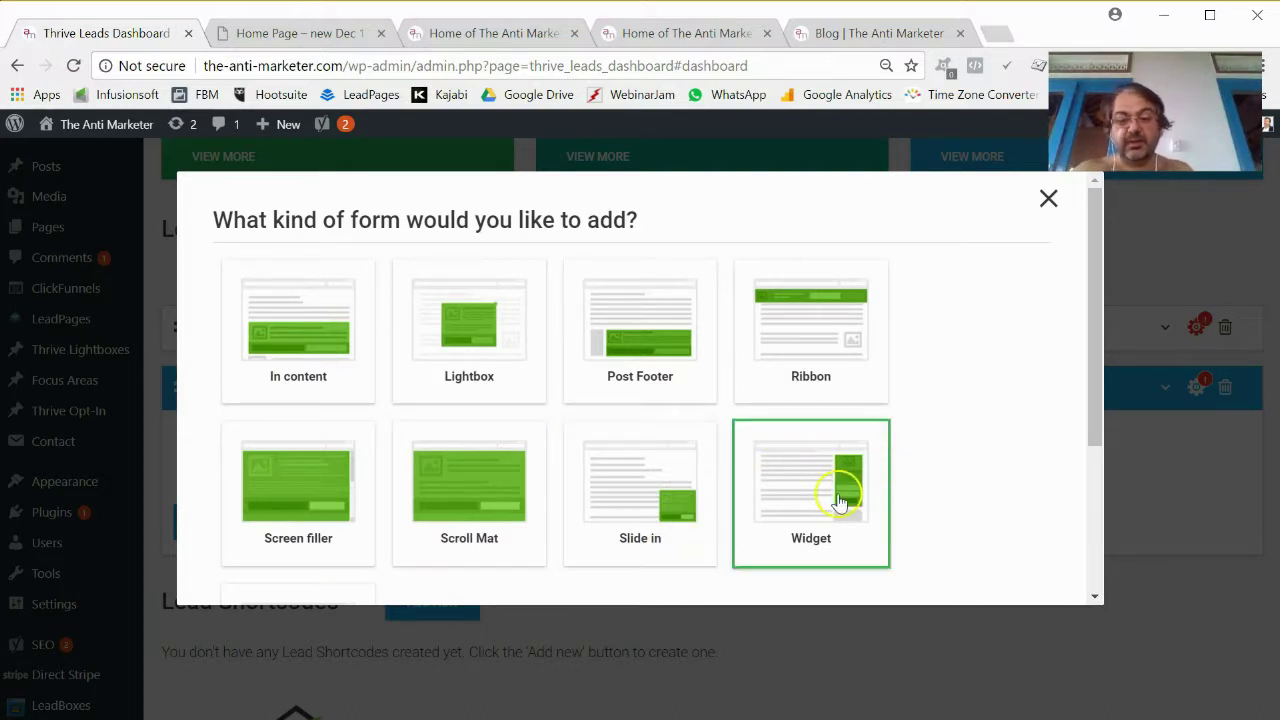
pyautogui.click(840, 502)
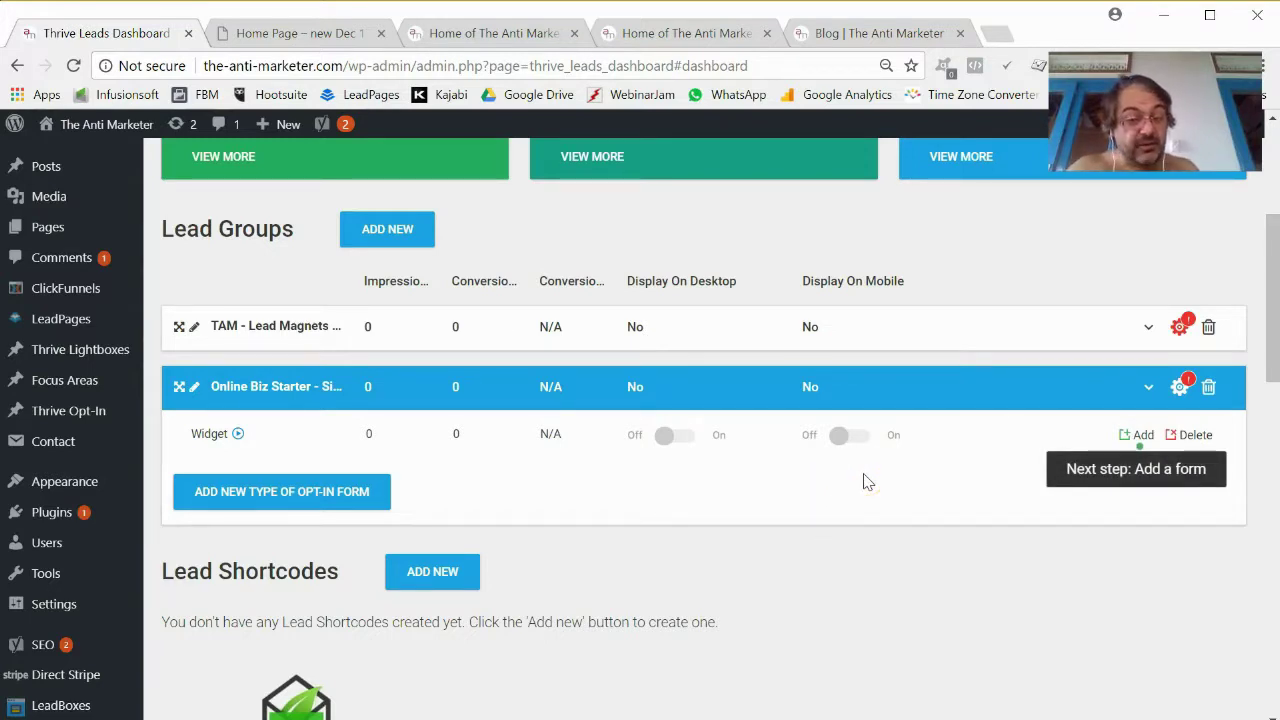
pyautogui.click(1138, 437)
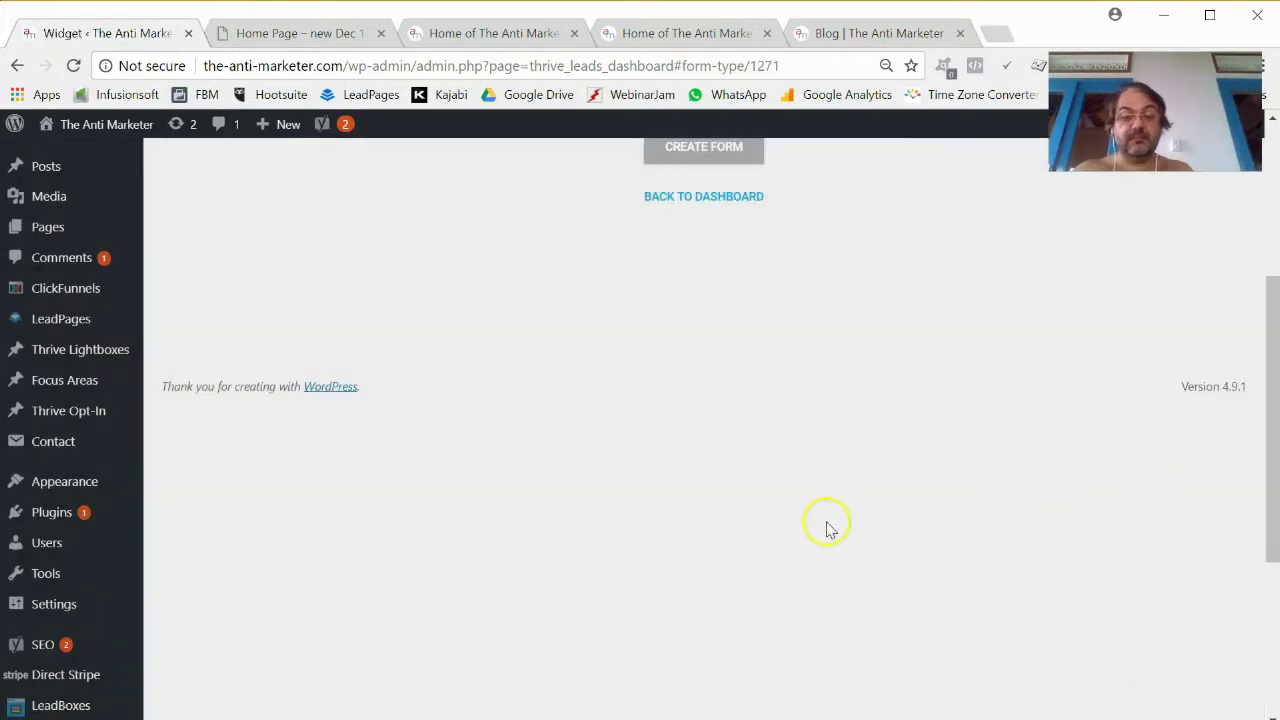
# Create the widget form 'Online Biz Starter - Sidebar' and open it in Thrive Architect.
pyautogui.click(691, 481)
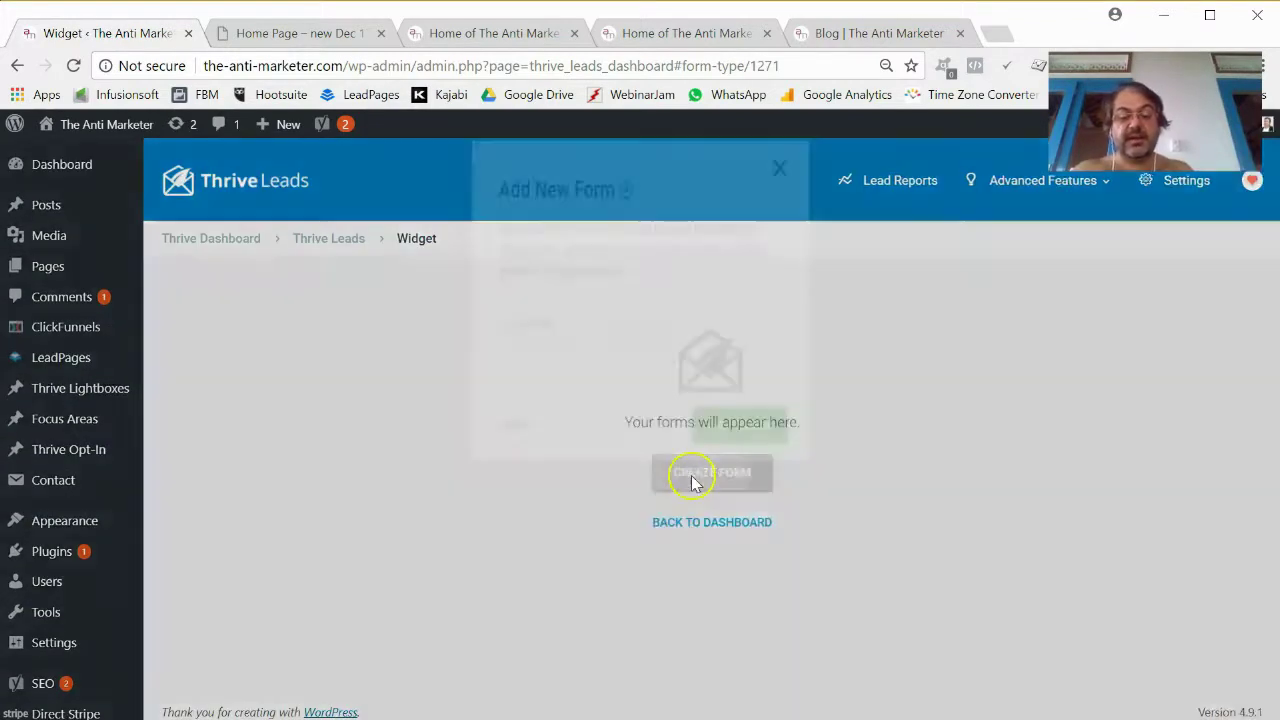
pyautogui.write('Online Biz Starter - Sidebar')
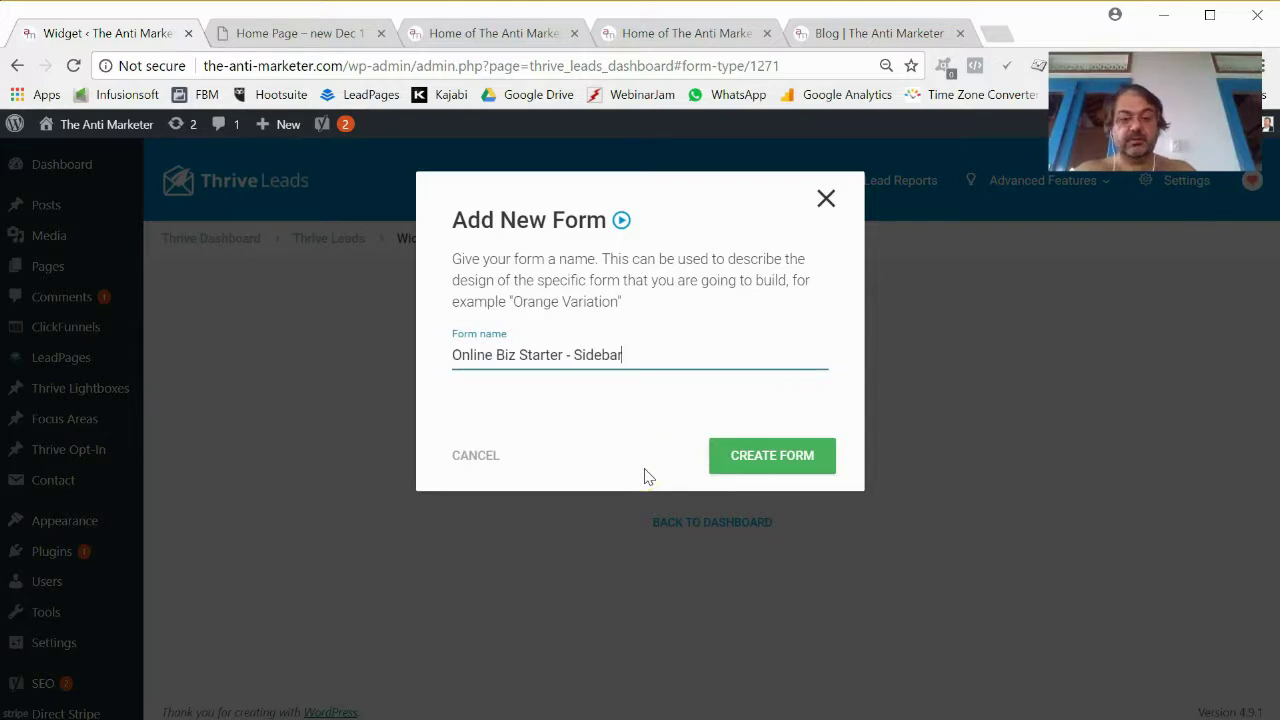
pyautogui.click(771, 465)
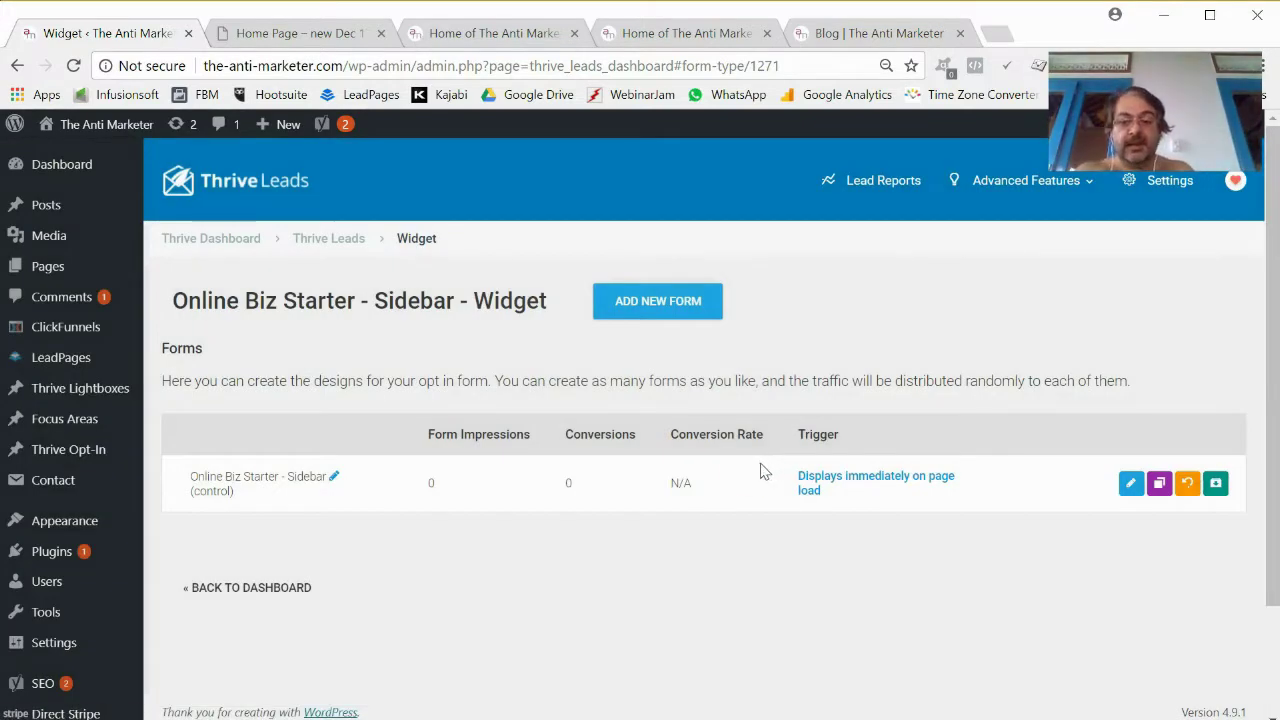
pyautogui.click(566, 474)
pyautogui.click(1131, 483)
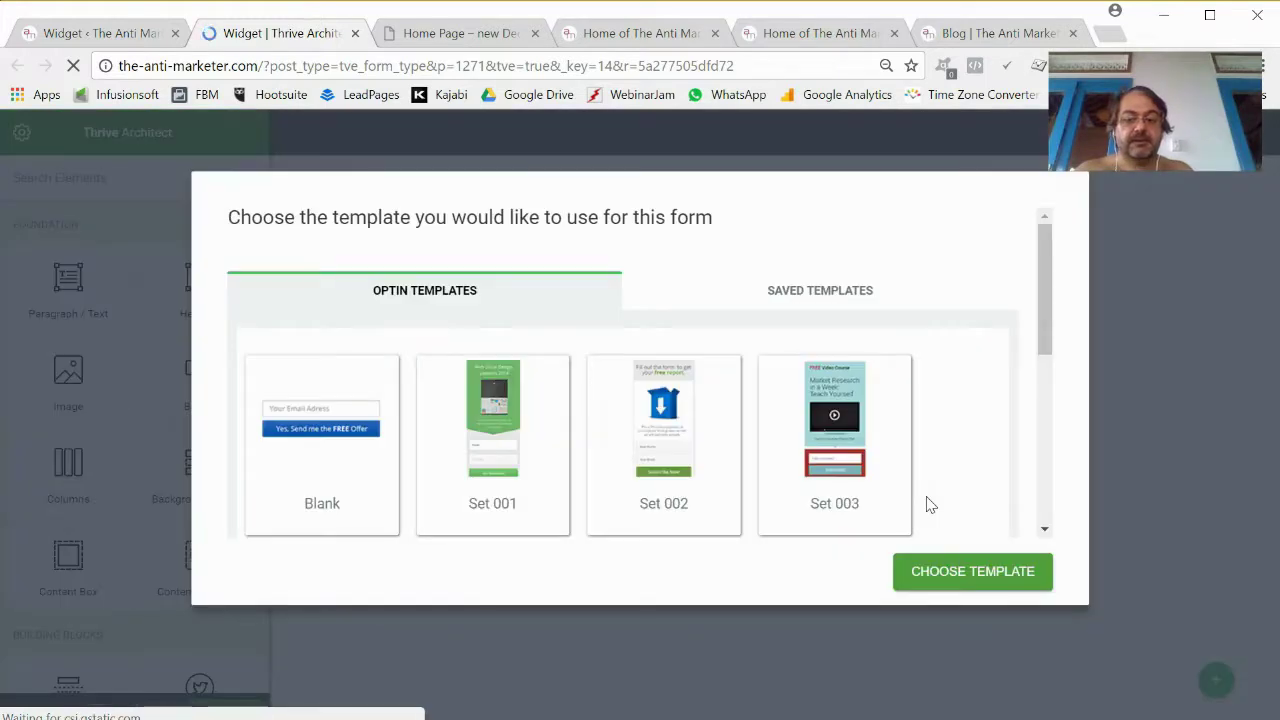
# Browse the opt-in templates and glance at the homepage, blog and preview tabs for reference.
pyautogui.scroll(-4, 808, 430)
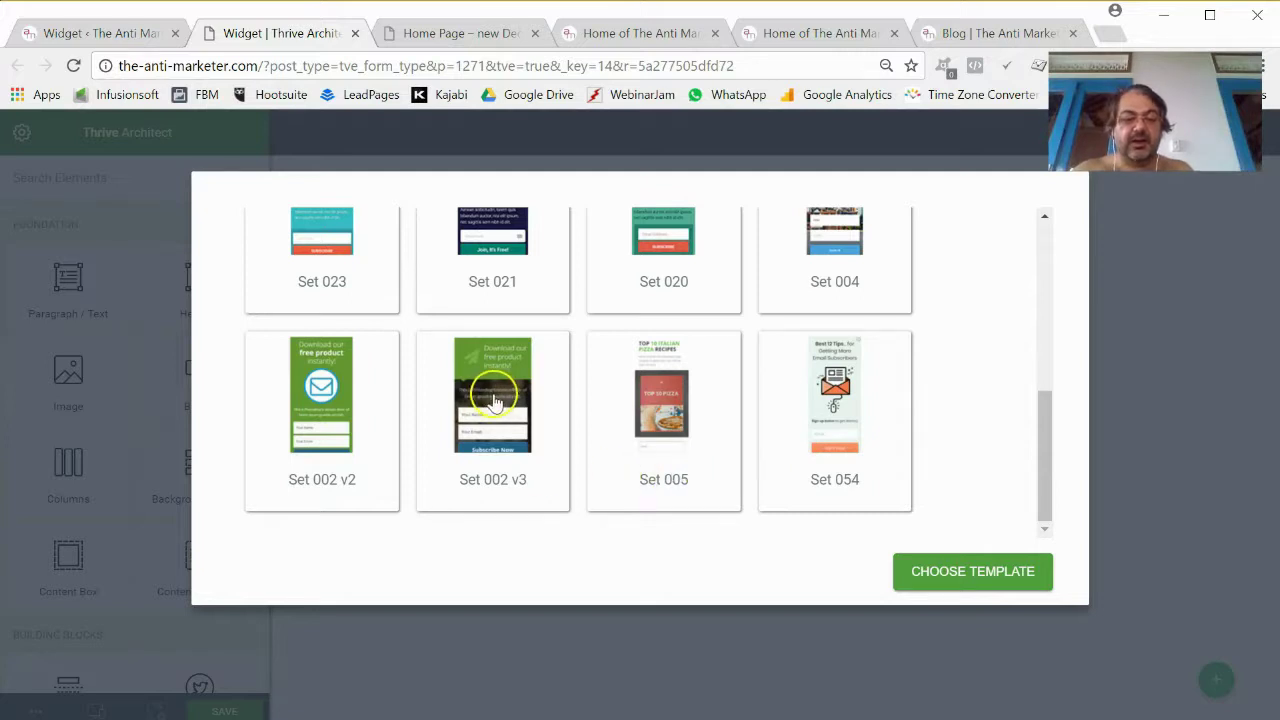
pyautogui.scroll(5, 493, 410)
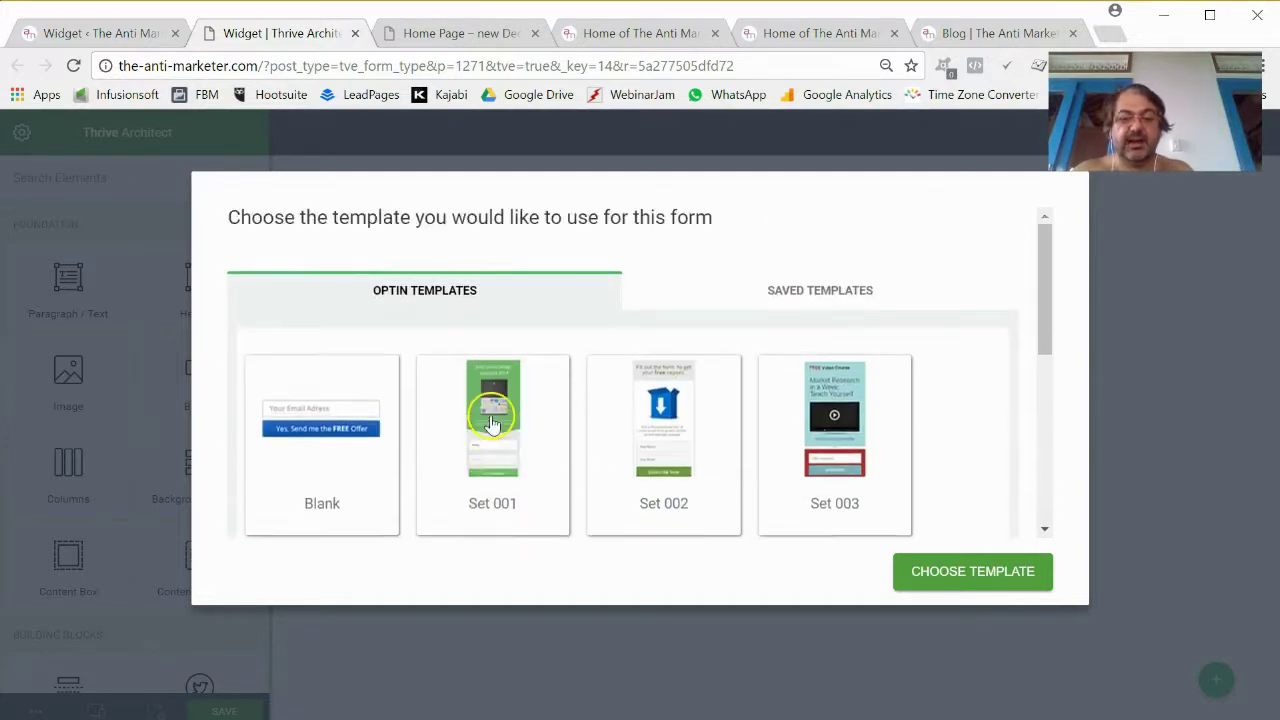
pyautogui.scroll(-3, 493, 425)
pyautogui.scroll(3, 623, 394)
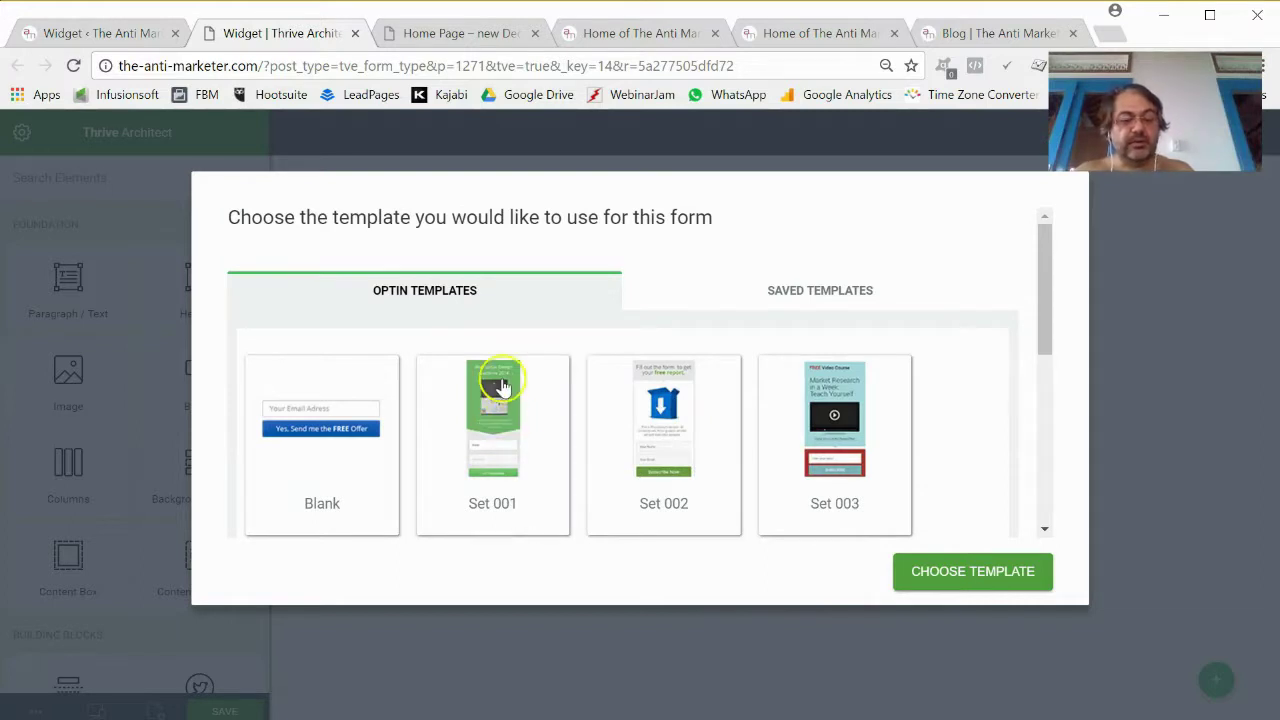
pyautogui.scroll(-4, 500, 388)
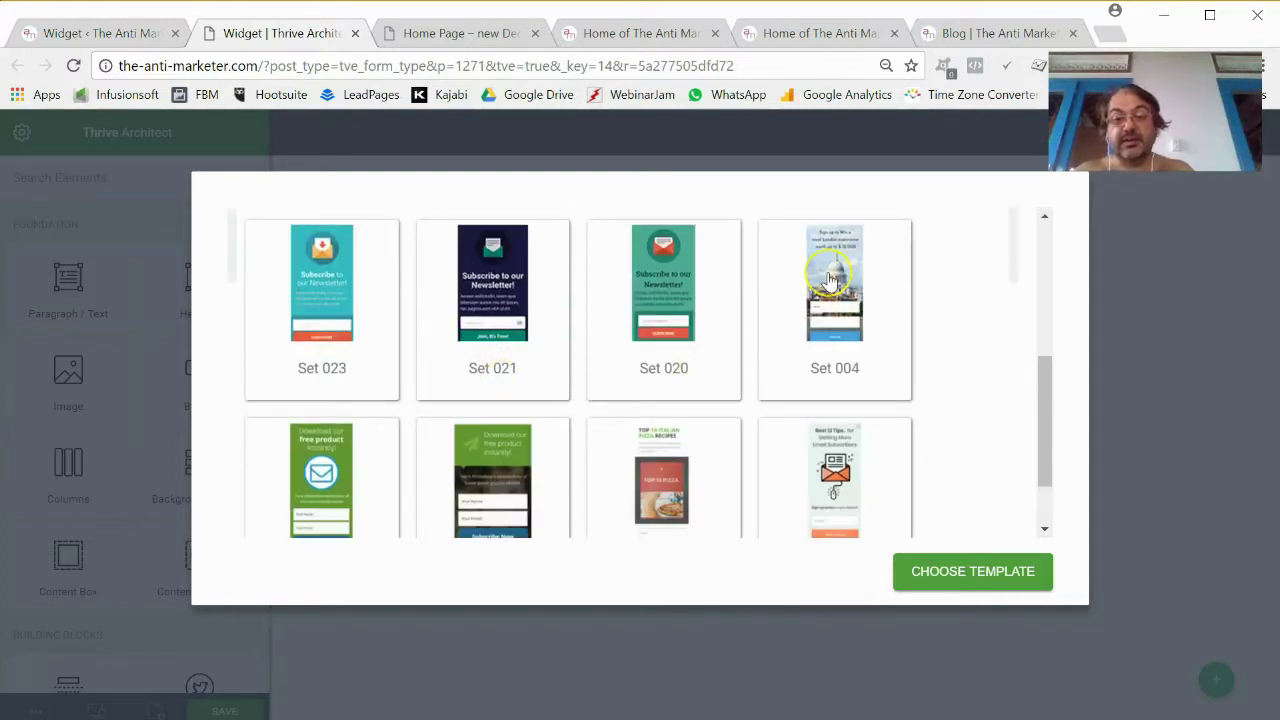
pyautogui.click(818, 33)
pyautogui.click(970, 36)
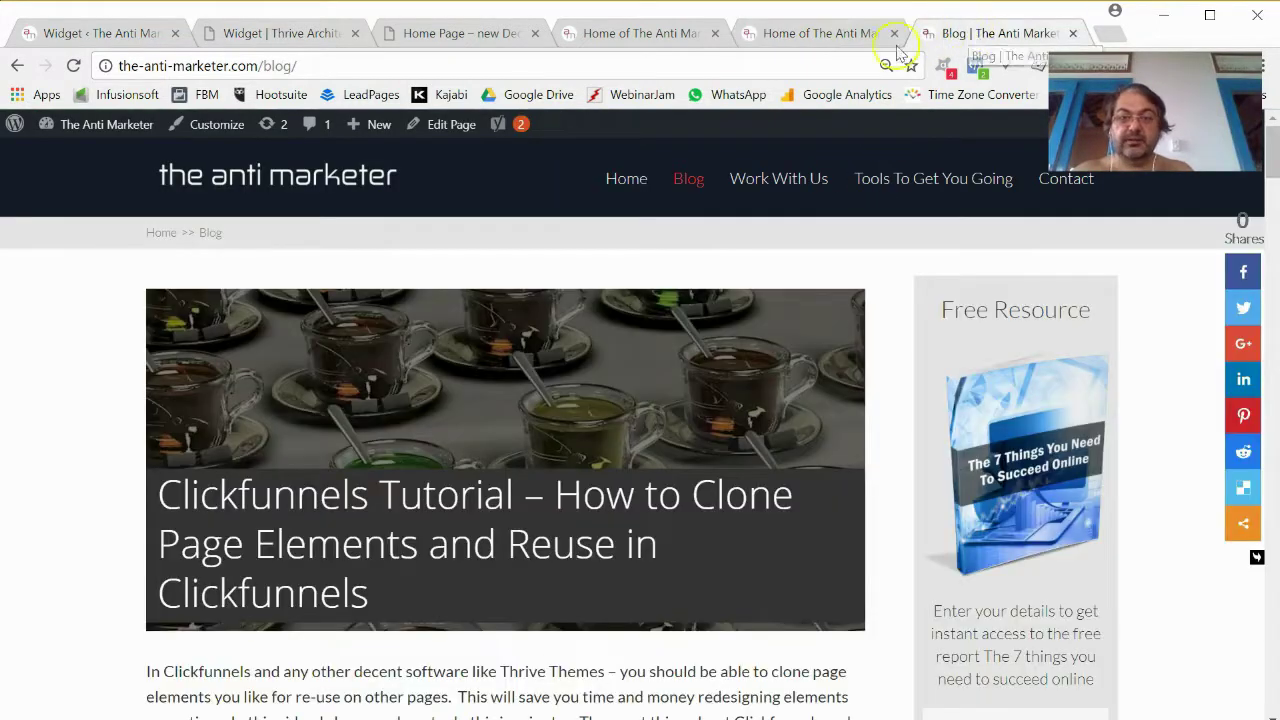
pyautogui.click(648, 36)
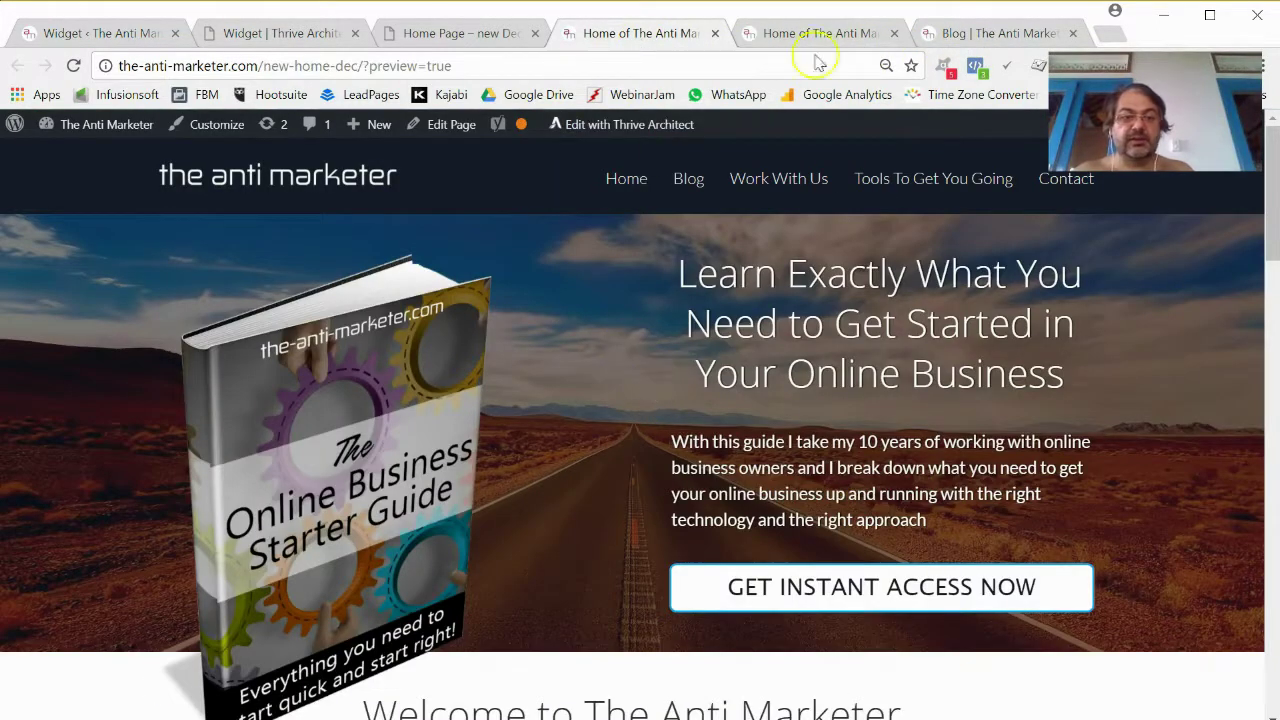
# Return to the template chooser and apply the Set 004 template.
pyautogui.click(122, 35)
pyautogui.click(240, 33)
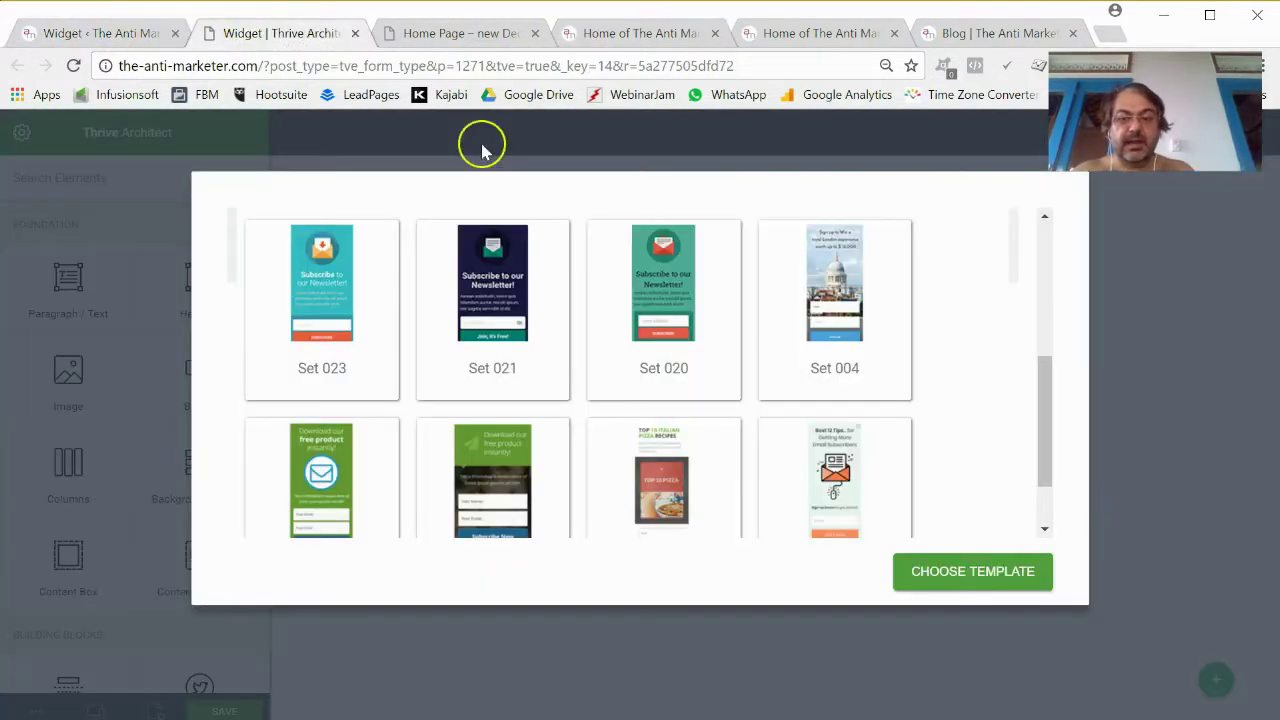
pyautogui.click(853, 338)
pyautogui.click(969, 588)
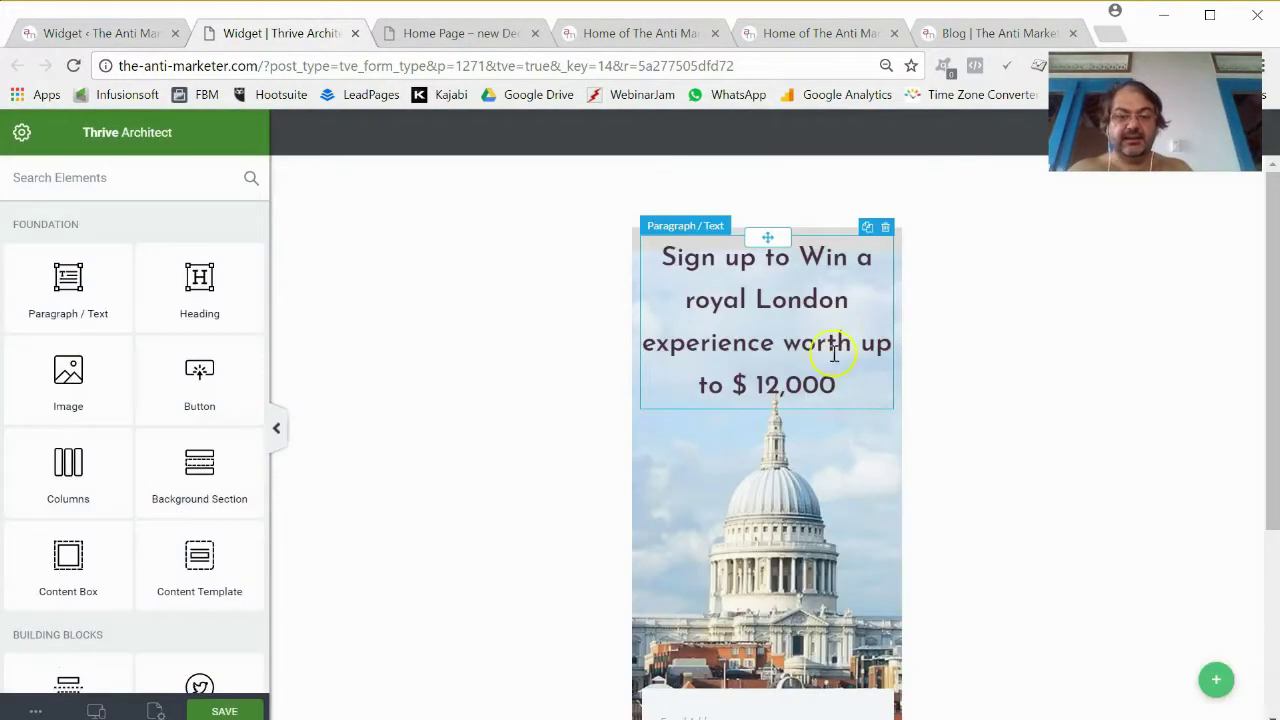
# Replace the Thrive Leads element's London background layer with the desert-2340326_1920 image.
pyautogui.scroll(-3, 777, 428)
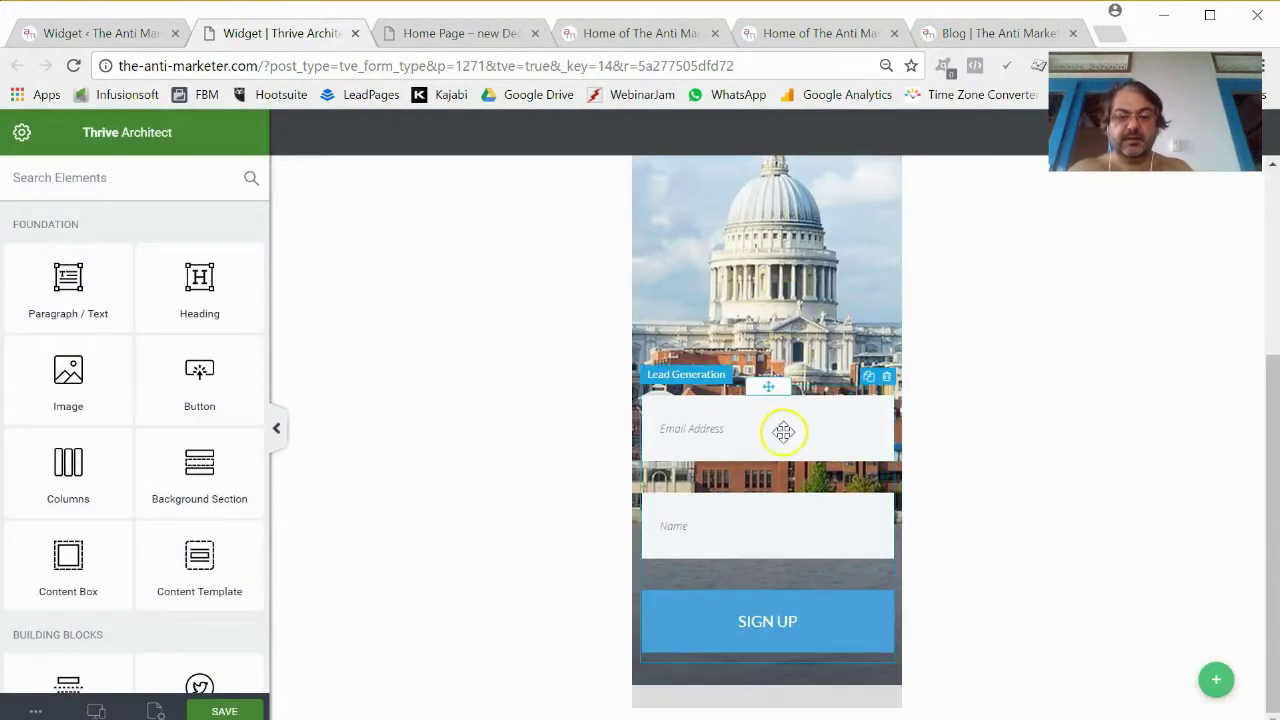
pyautogui.scroll(3, 780, 430)
pyautogui.scroll(1, 770, 460)
pyautogui.click(755, 503)
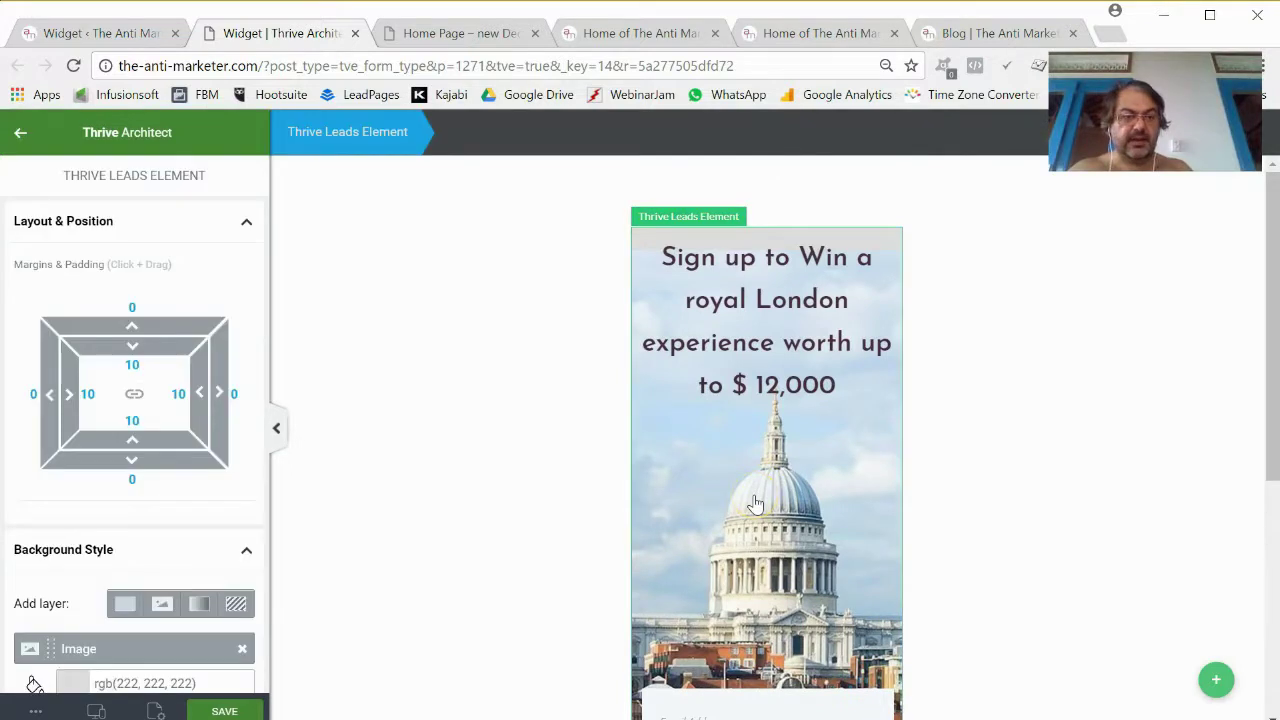
pyautogui.scroll(-3, 200, 509)
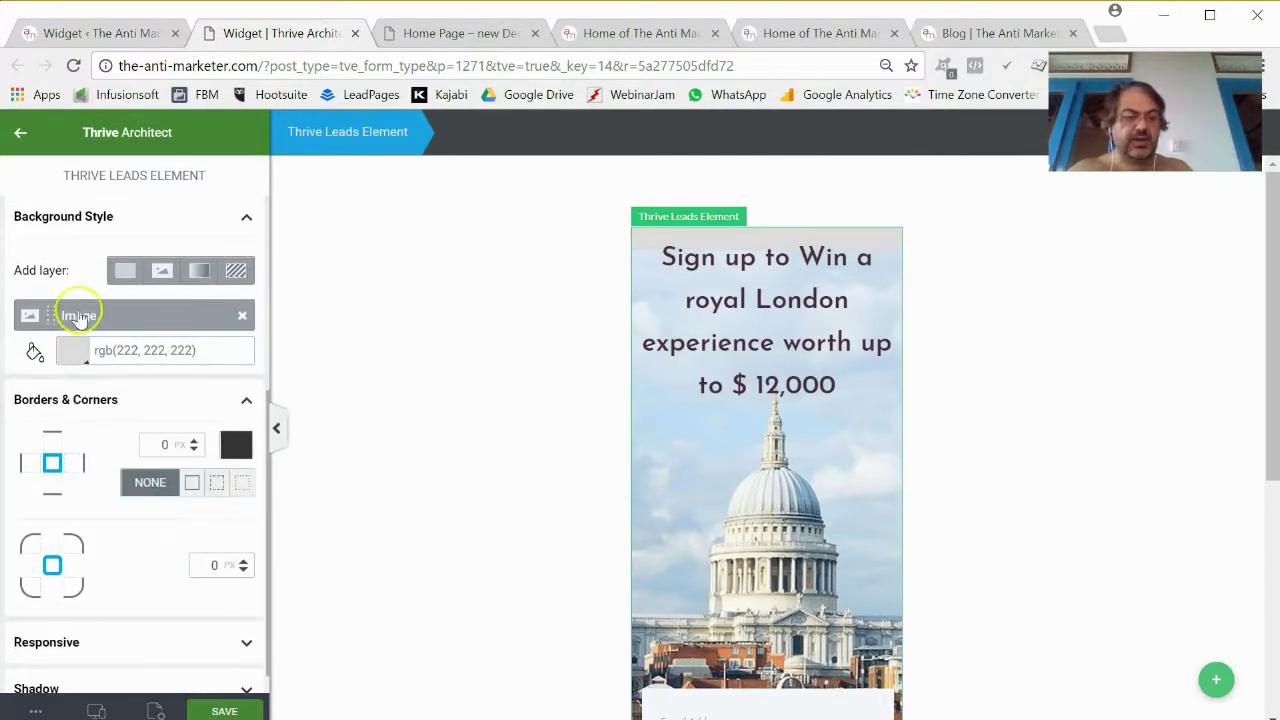
pyautogui.click(244, 318)
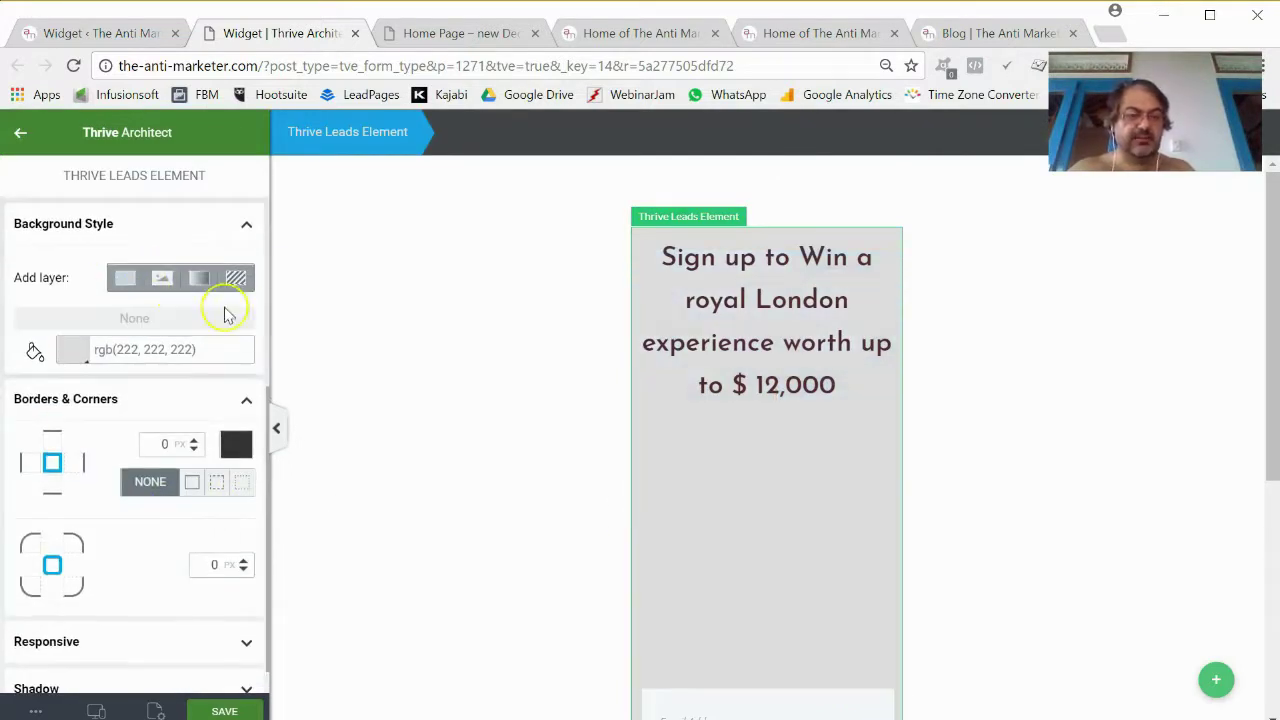
pyautogui.click(165, 285)
pyautogui.click(106, 347)
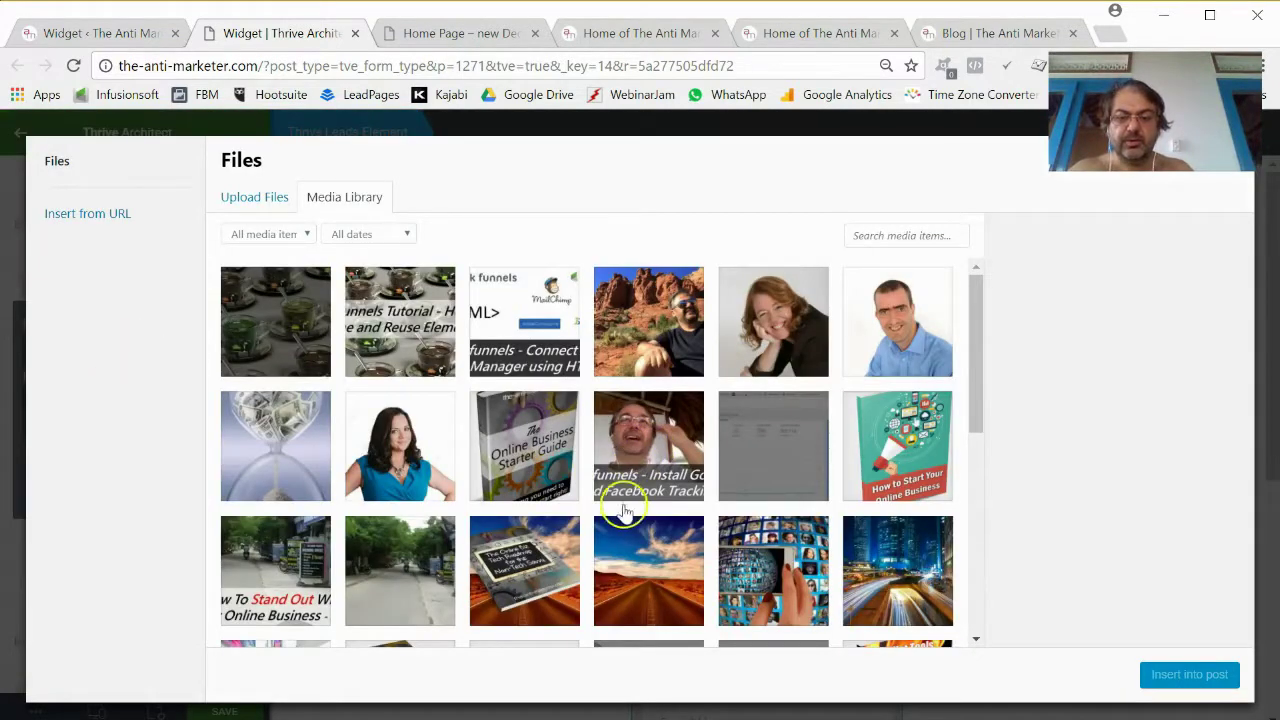
pyautogui.click(644, 578)
pyautogui.click(1185, 676)
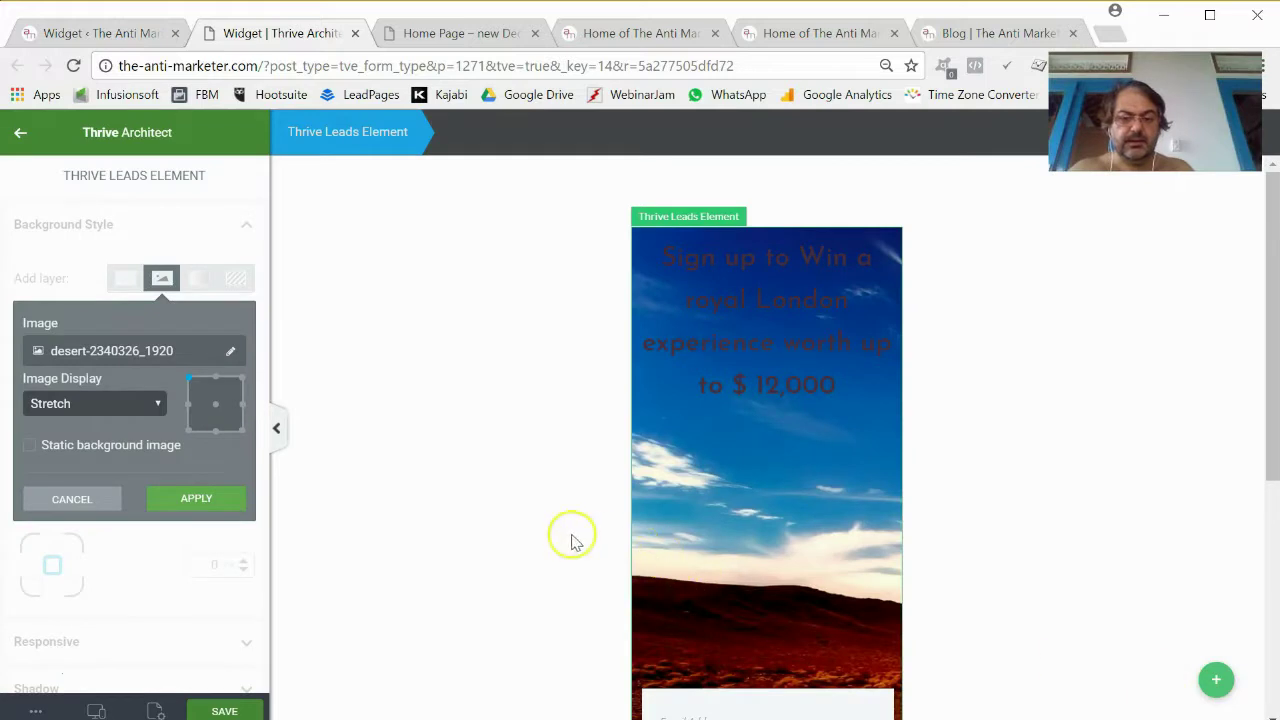
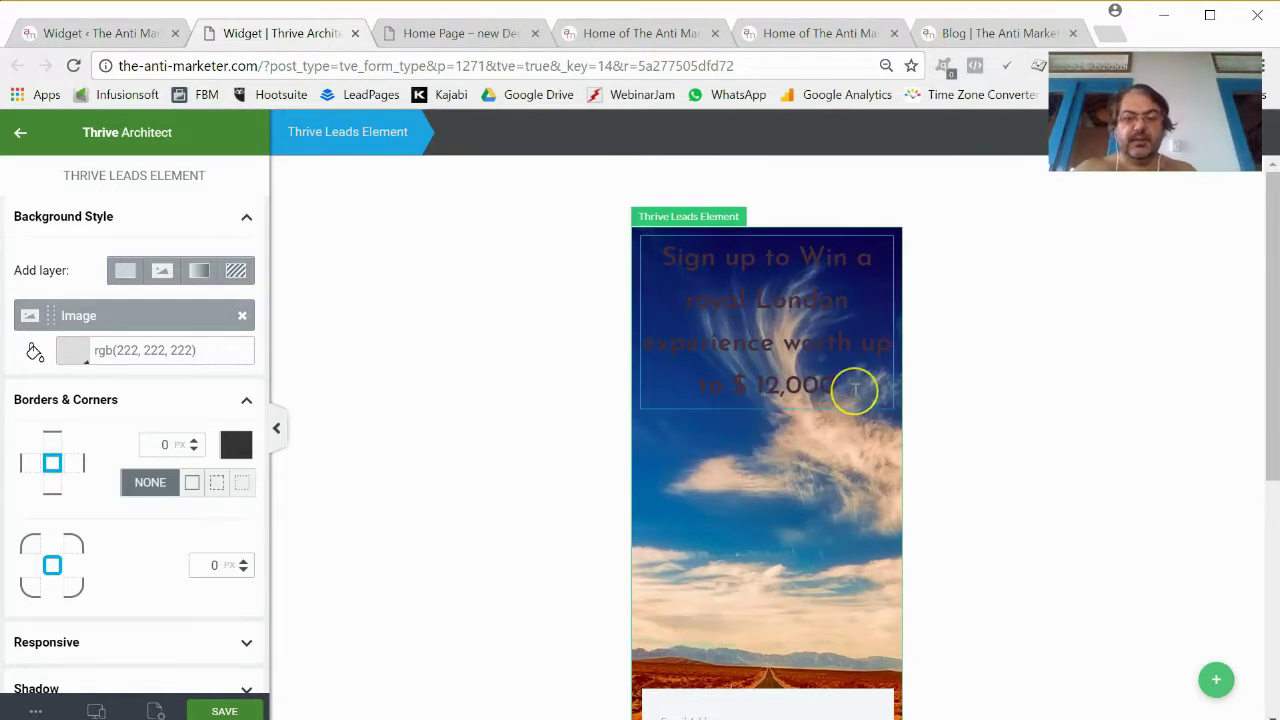
# Make the prize headline text white.
pyautogui.click(855, 389)
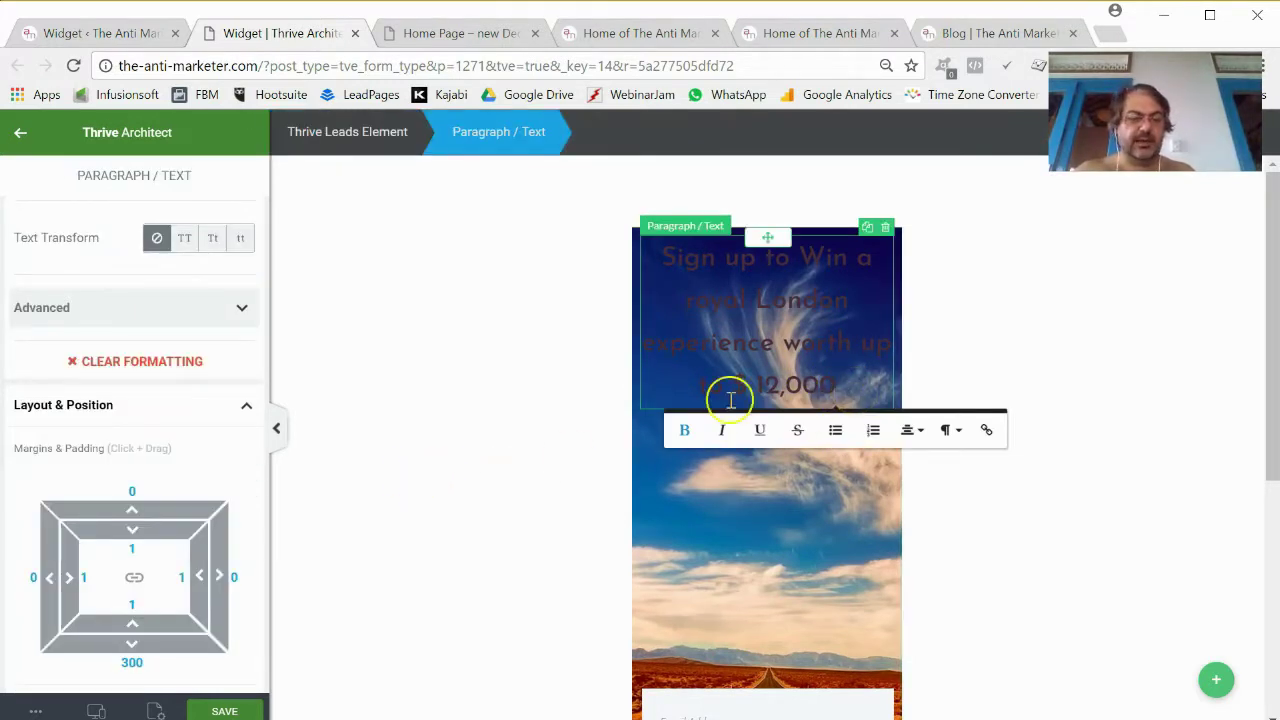
pyautogui.scroll(-3, 283, 477)
pyautogui.scroll(-3, 230, 505)
pyautogui.scroll(-2, 230, 505)
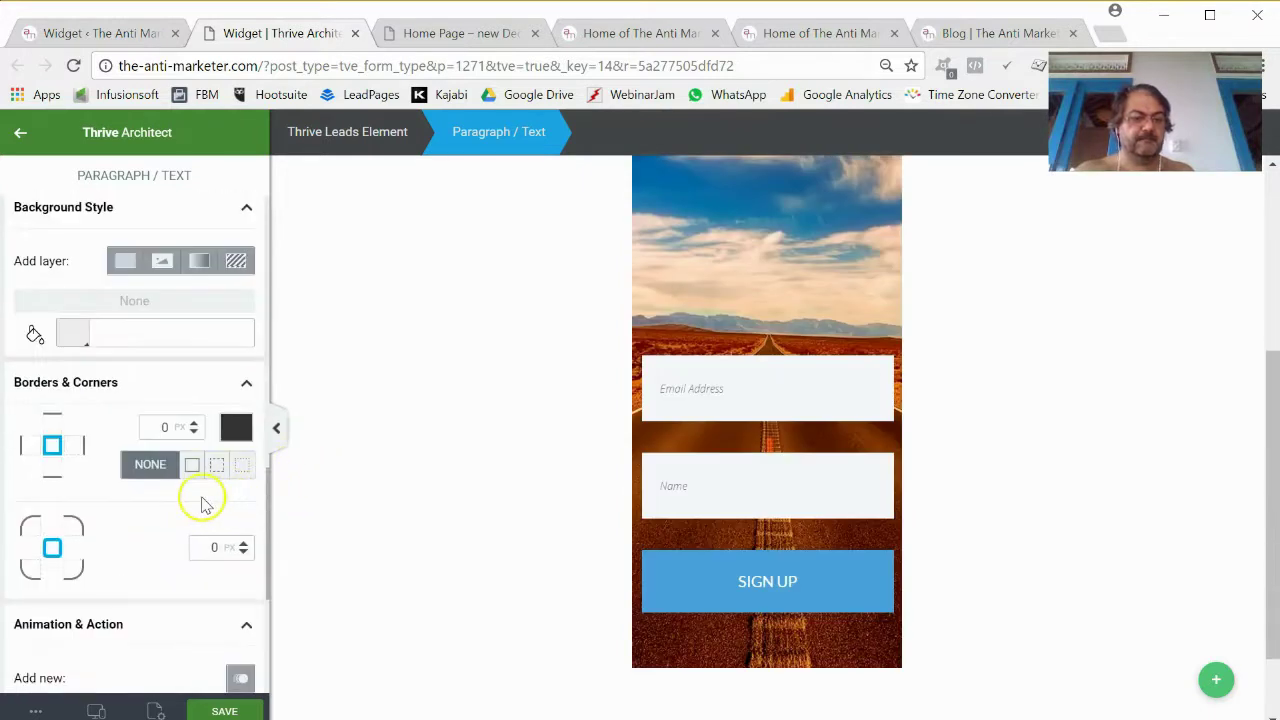
pyautogui.scroll(6, 203, 503)
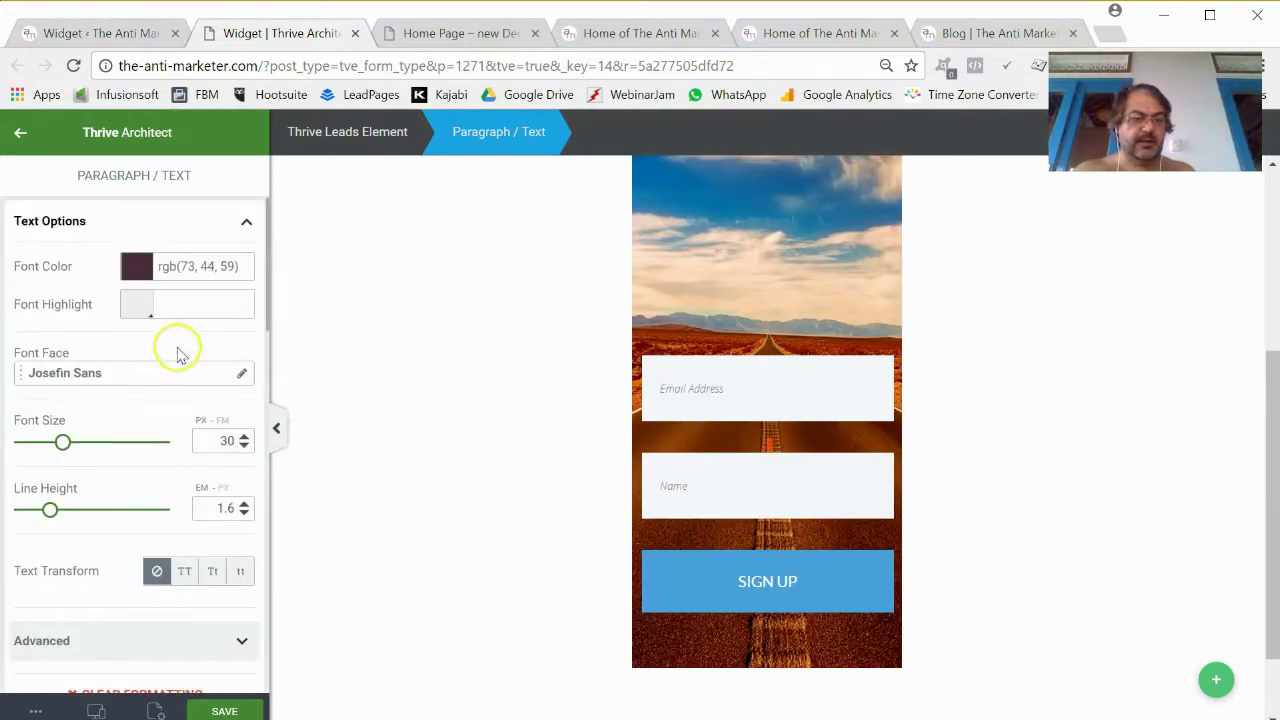
pyautogui.click(140, 268)
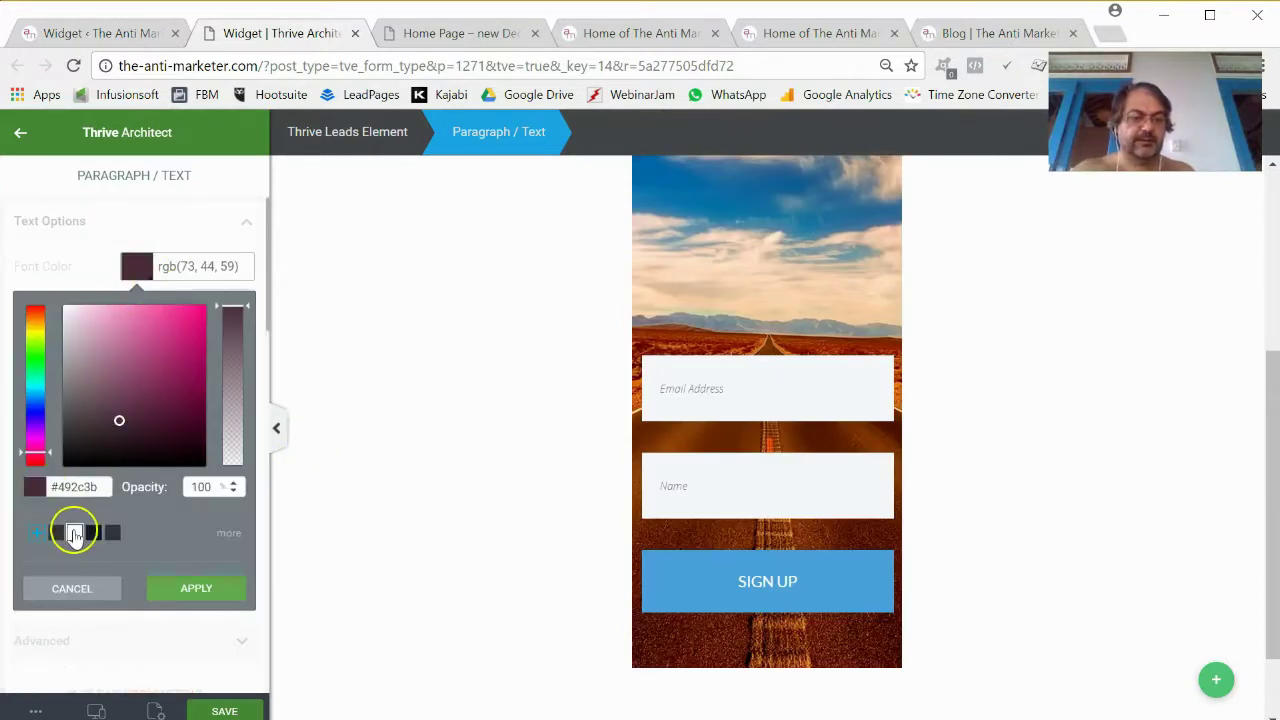
pyautogui.click(74, 532)
pyautogui.click(194, 586)
pyautogui.scroll(3, 742, 468)
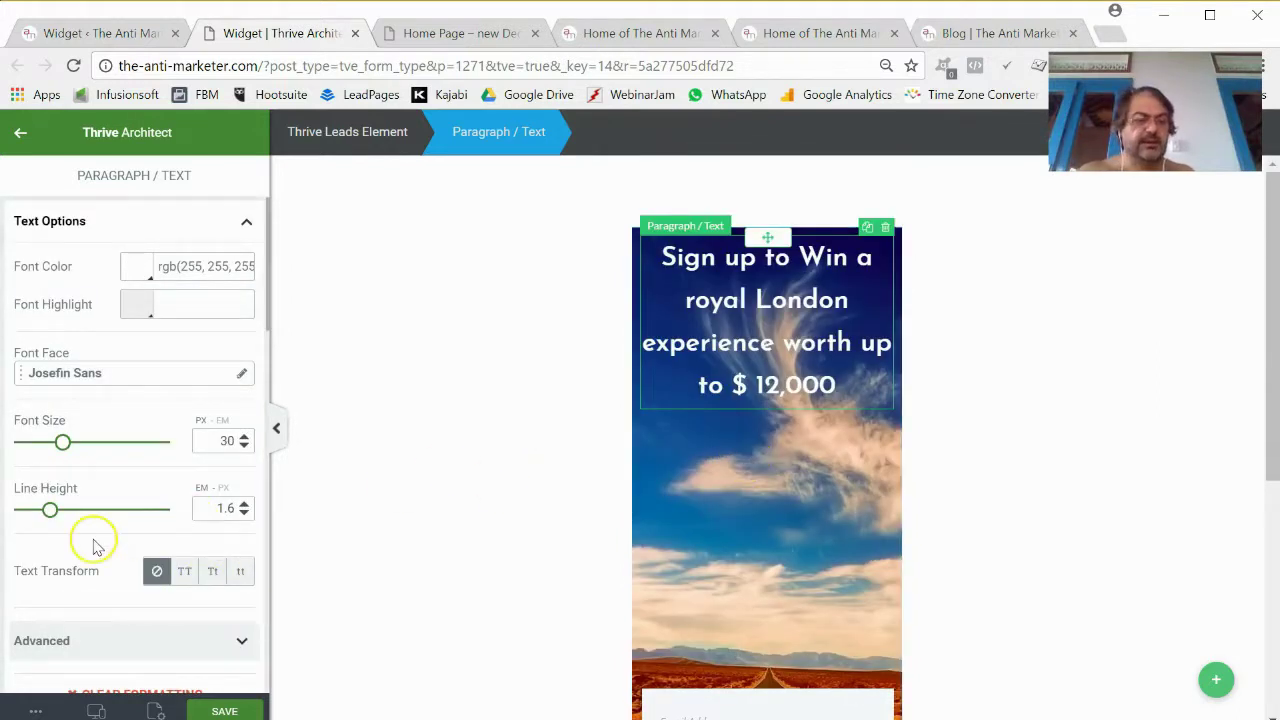
pyautogui.scroll(-2, 94, 543)
pyautogui.scroll(2, 94, 537)
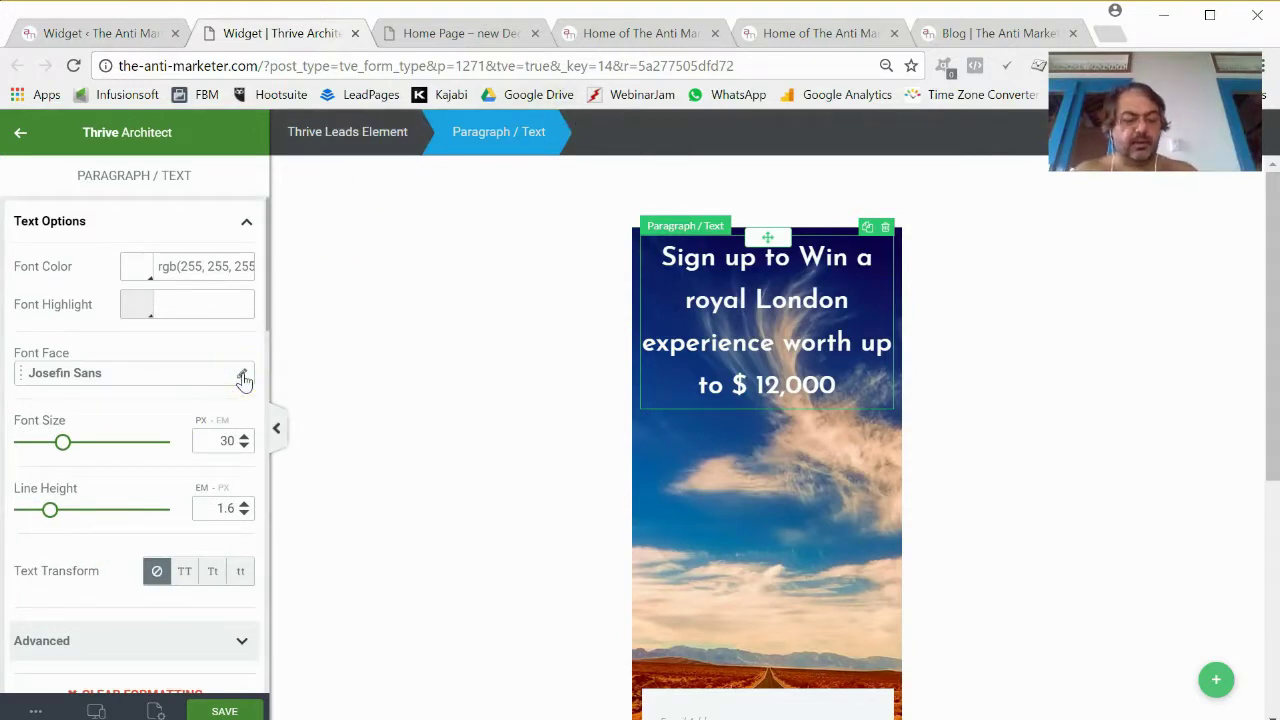
# Set the headline font to Open Sans with a 1.25 line height.
pyautogui.click(736, 306)
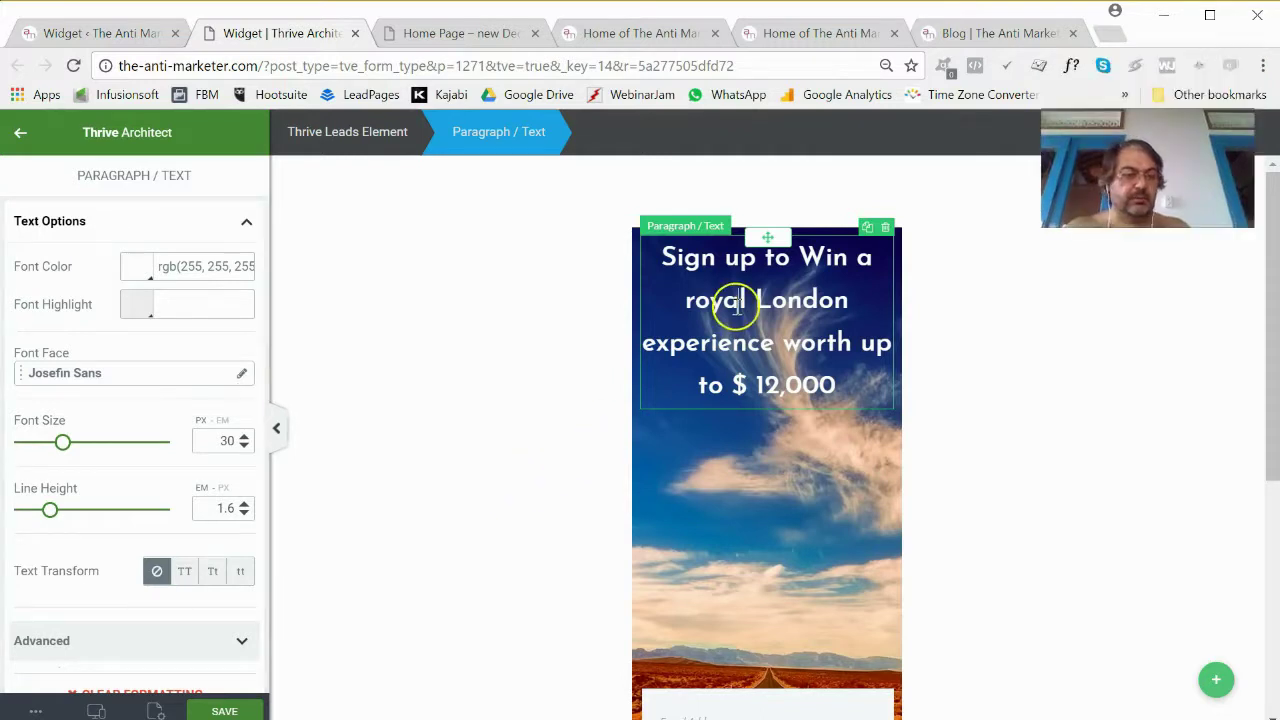
pyautogui.click(107, 377)
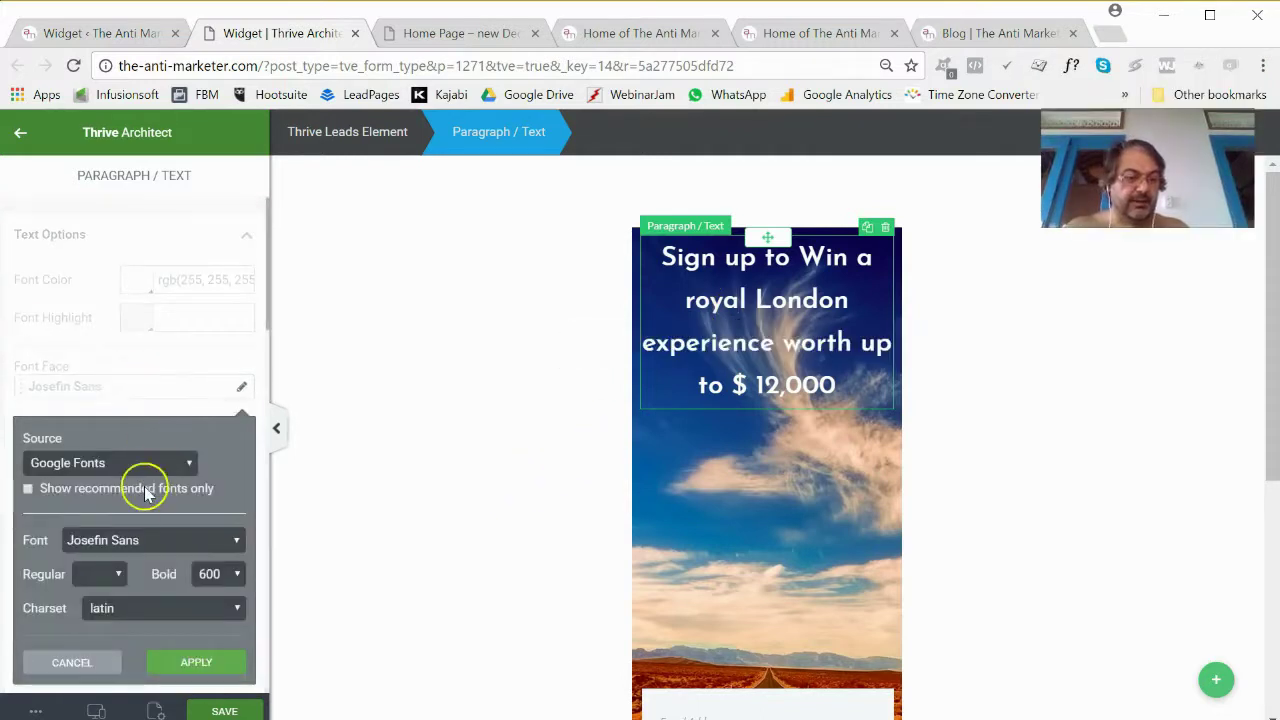
pyautogui.click(158, 540)
pyautogui.moveTo(158, 540); pyautogui.dragTo(63, 562)
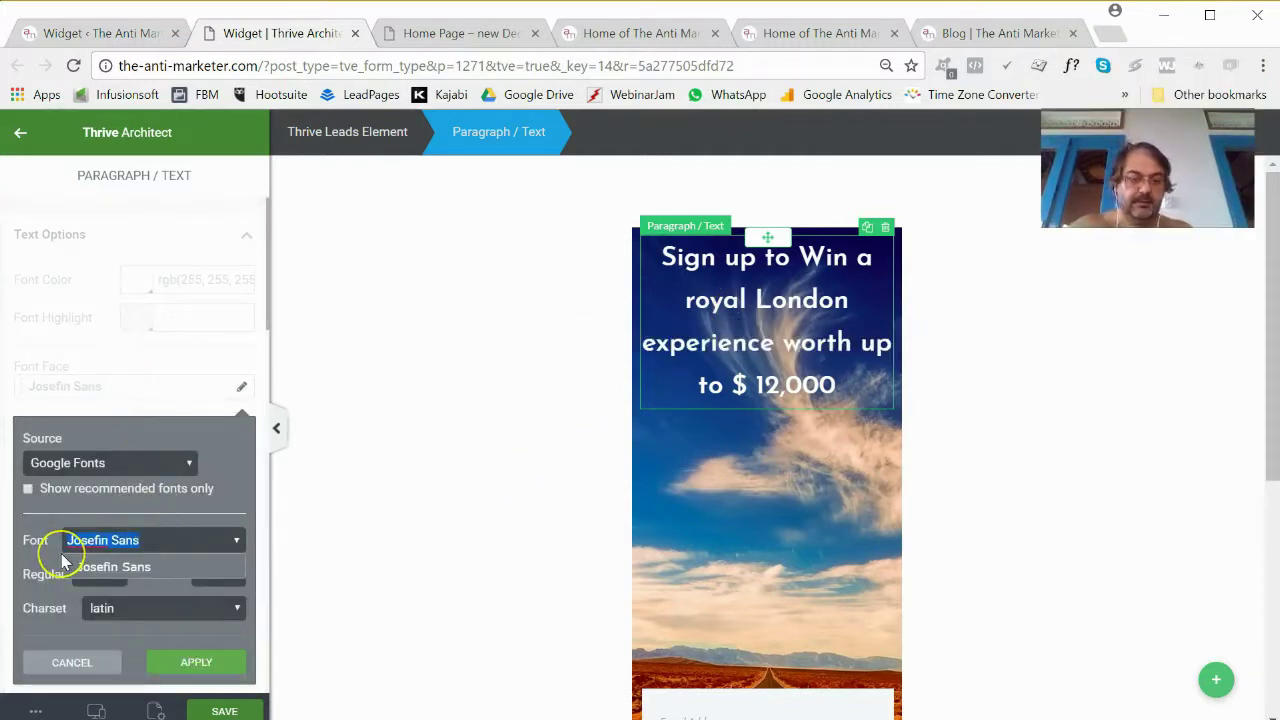
pyautogui.write('opw')
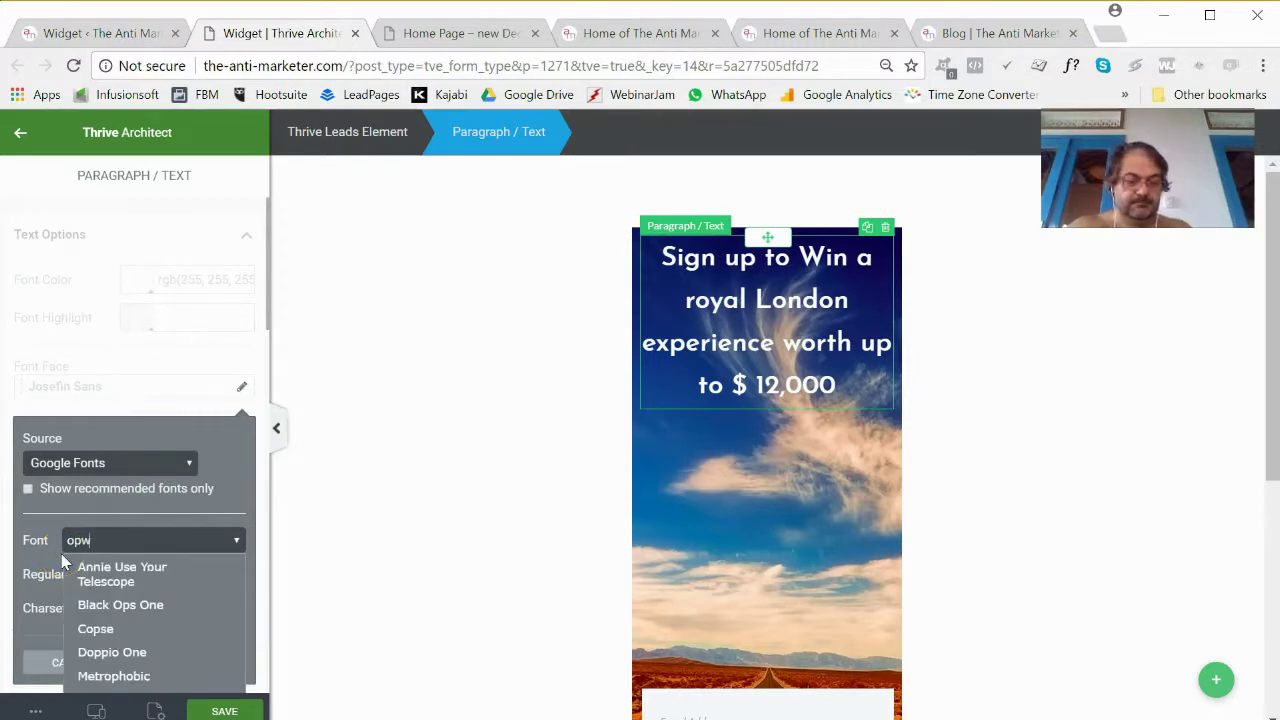
pyautogui.click(126, 545)
pyautogui.press('BackSpace')
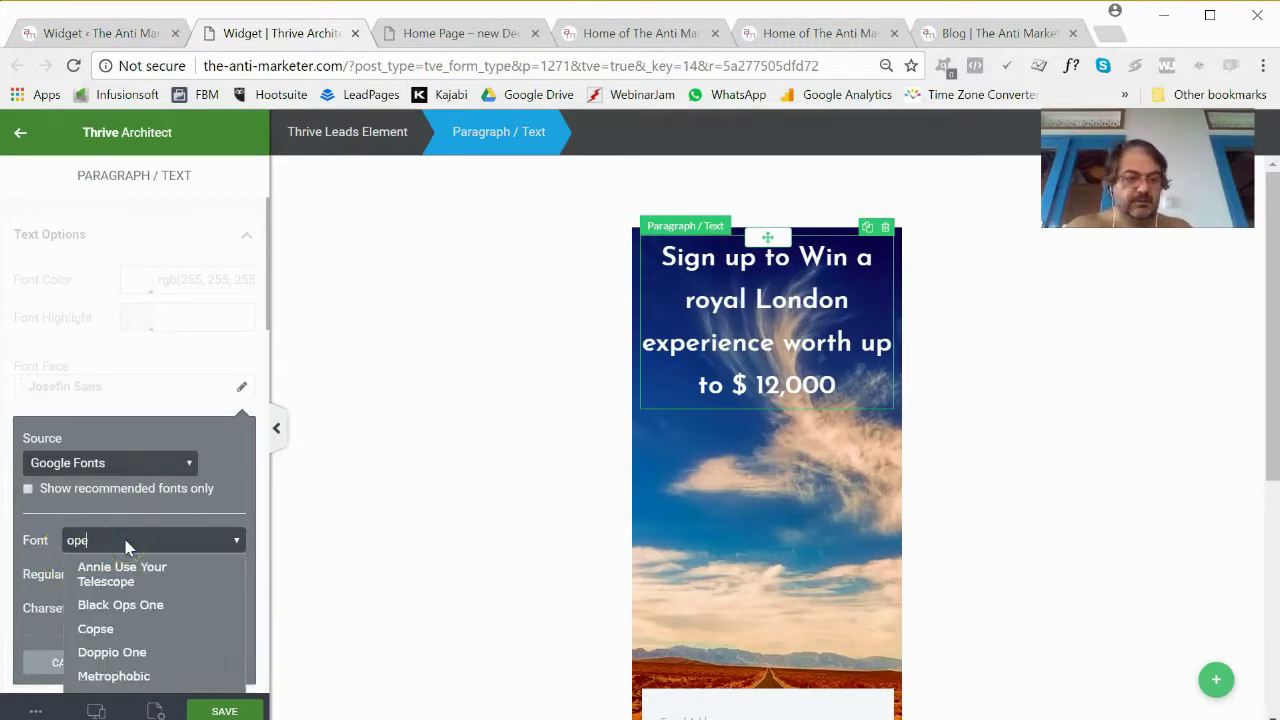
pyautogui.write('e')
pyautogui.click(118, 608)
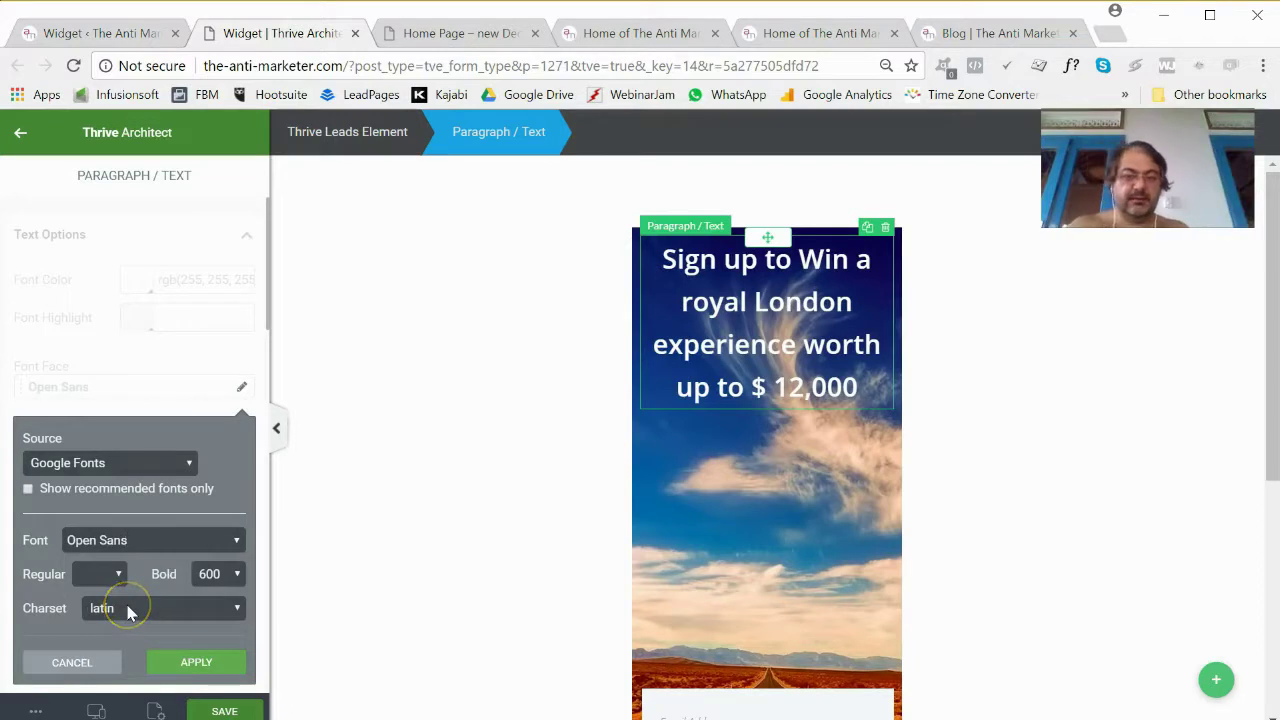
pyautogui.click(168, 660)
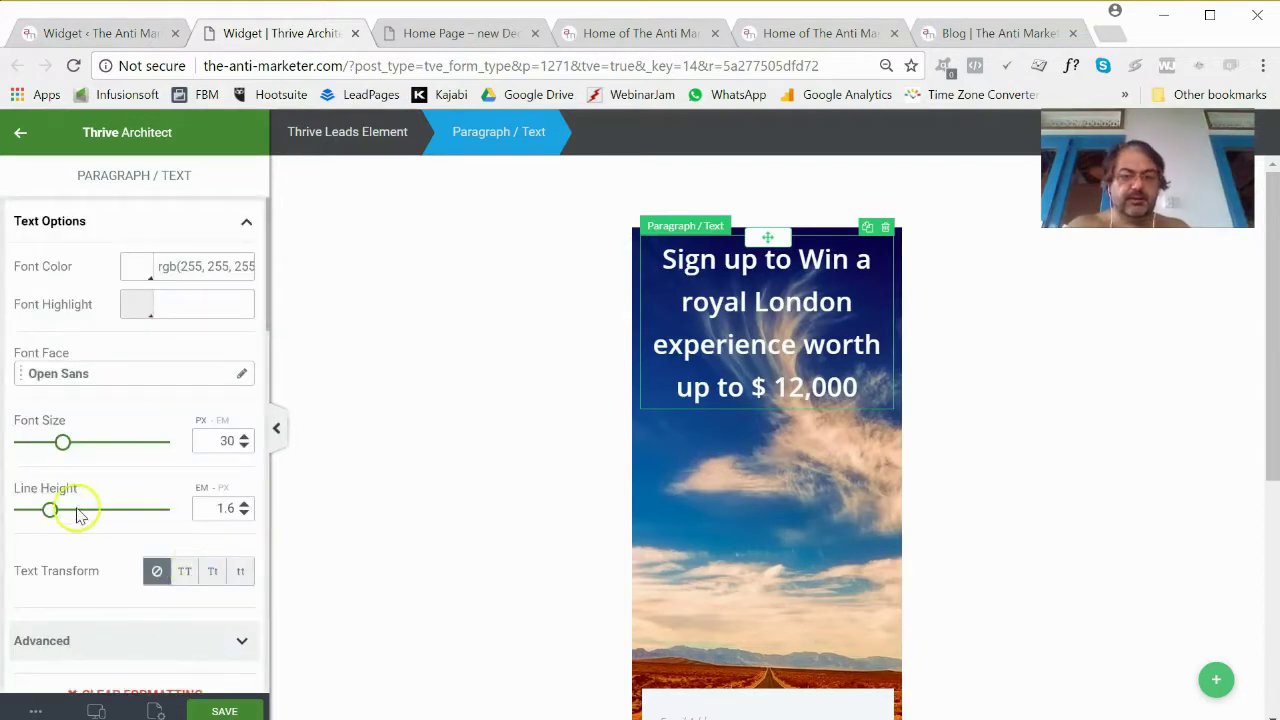
pyautogui.moveTo(50, 511); pyautogui.dragTo(44, 512)
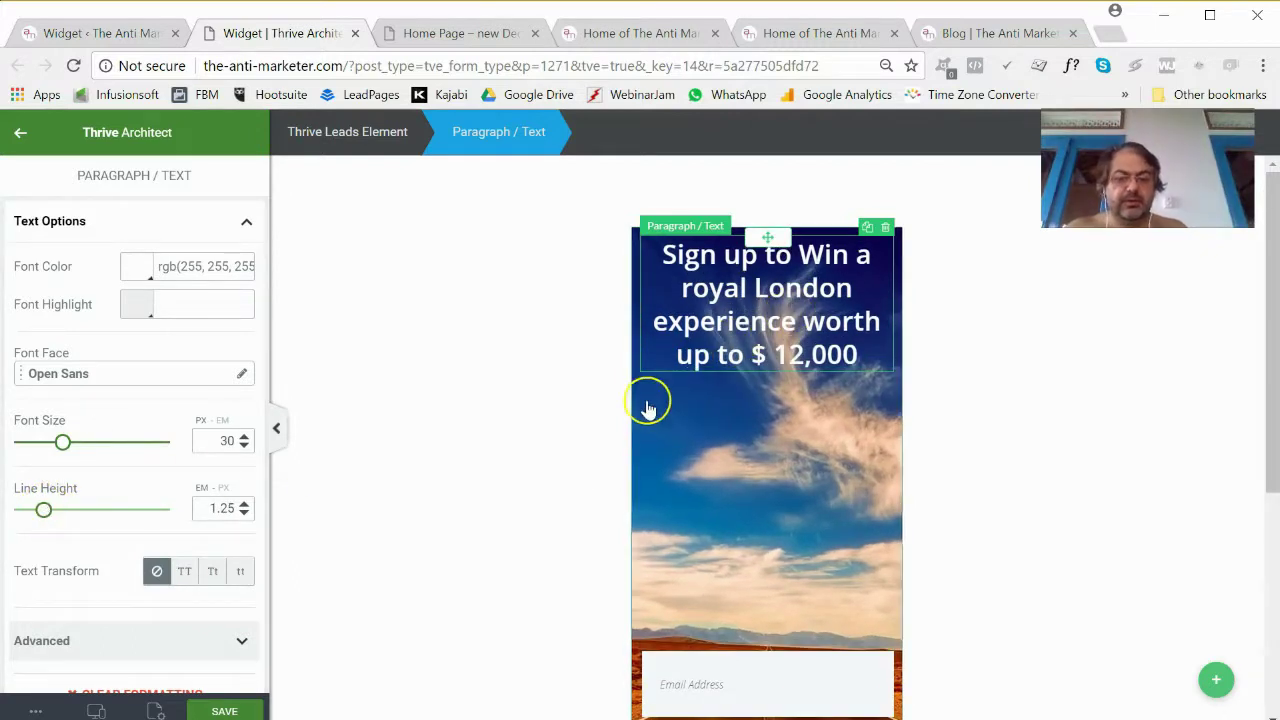
pyautogui.scroll(-3, 737, 698)
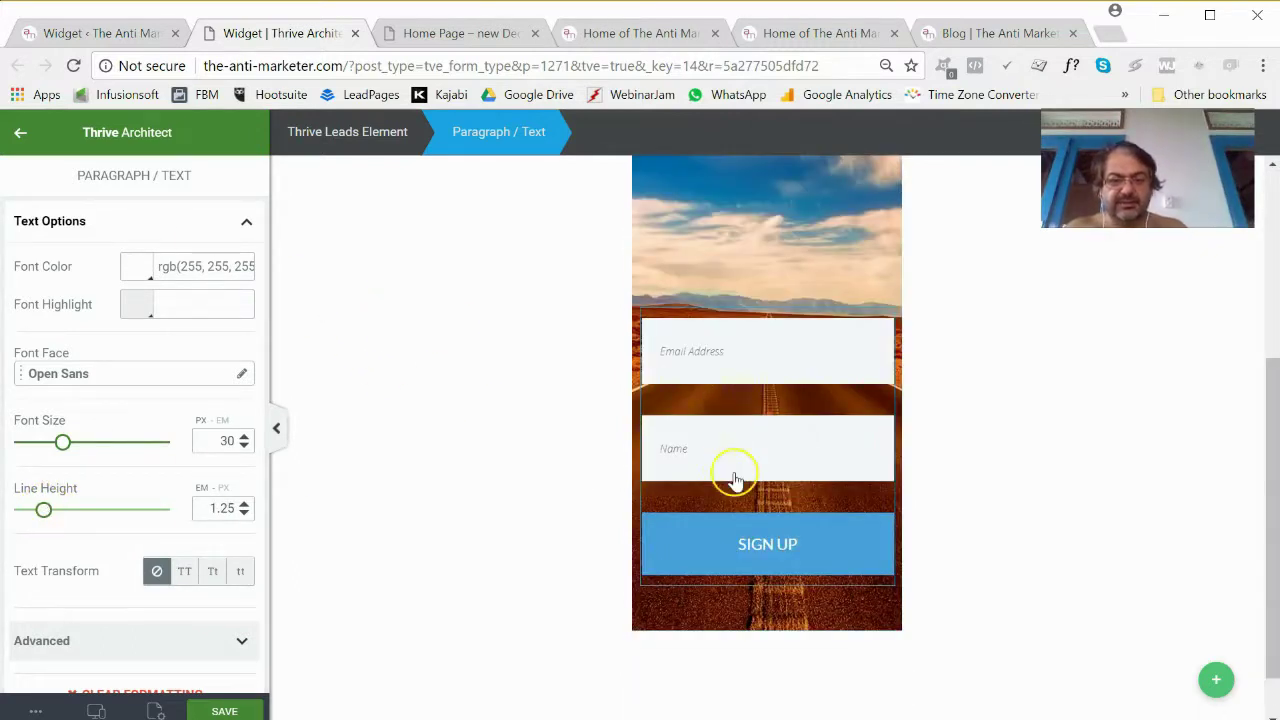
pyautogui.scroll(3, 697, 453)
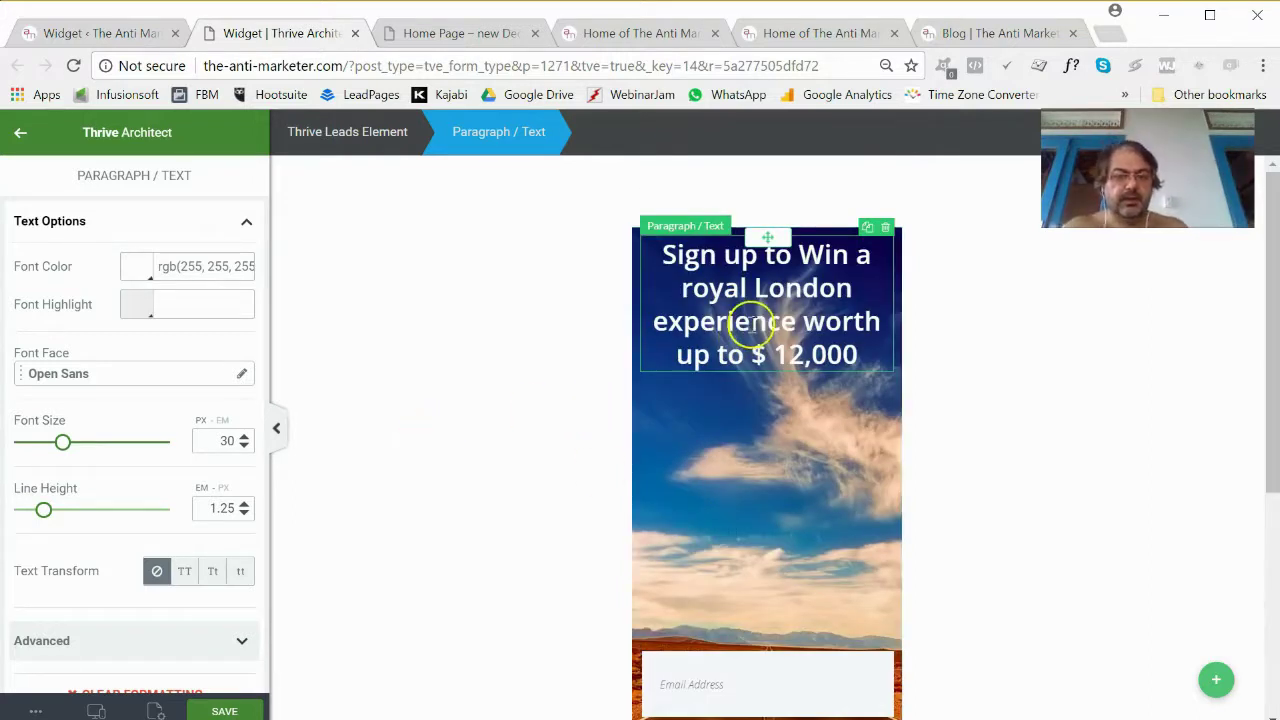
# Give the headline a top margin of about 19.
pyautogui.click(700, 305)
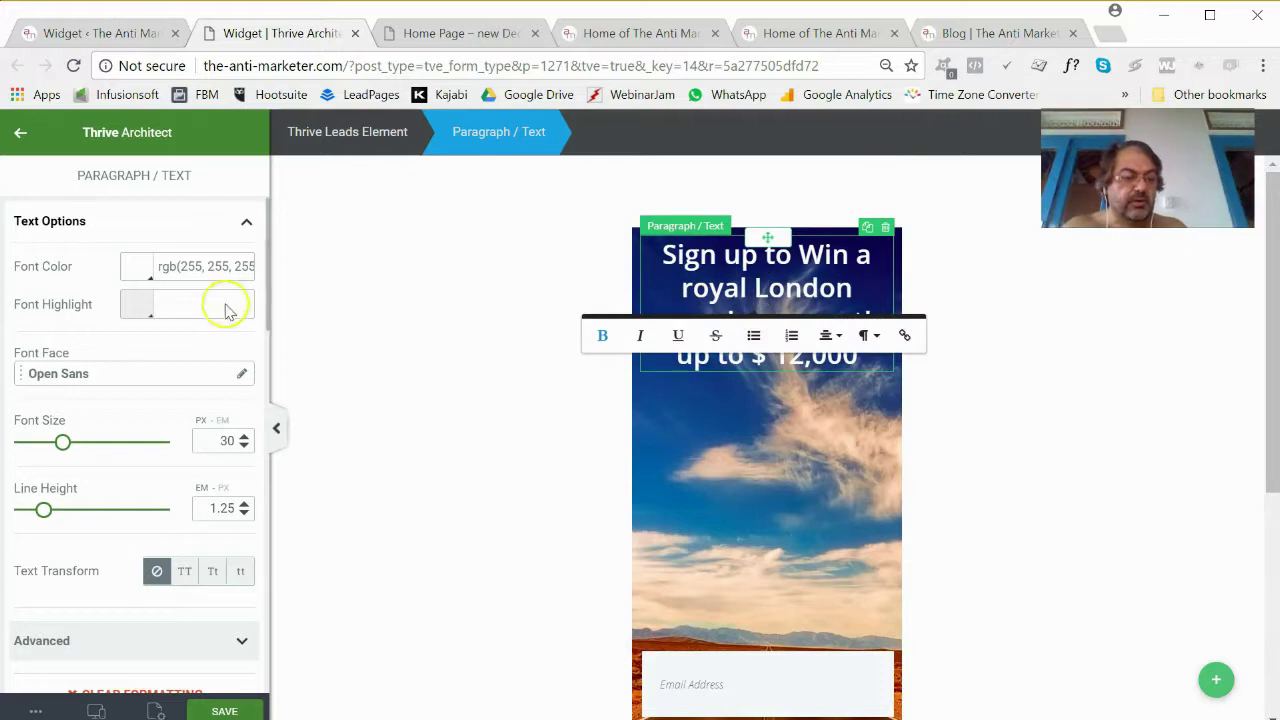
pyautogui.scroll(-2, 140, 500)
pyautogui.scroll(-4, 135, 503)
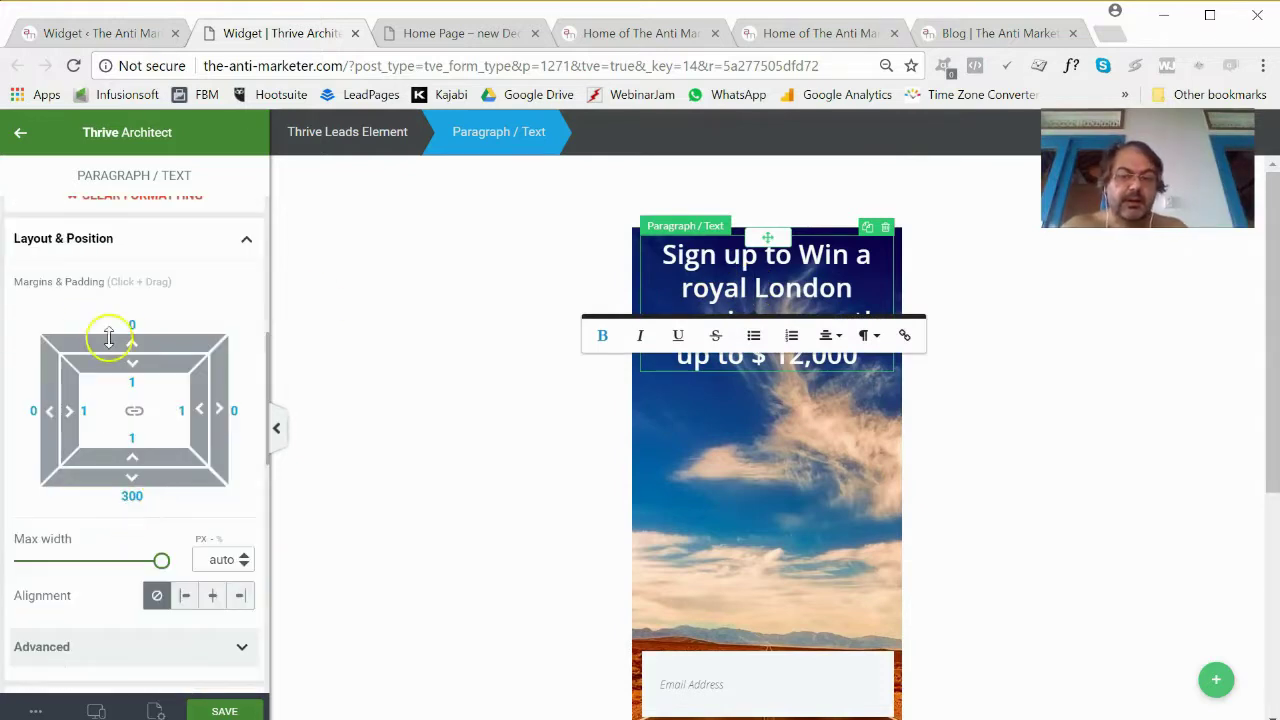
pyautogui.moveTo(133, 345); pyautogui.dragTo(140, 302)
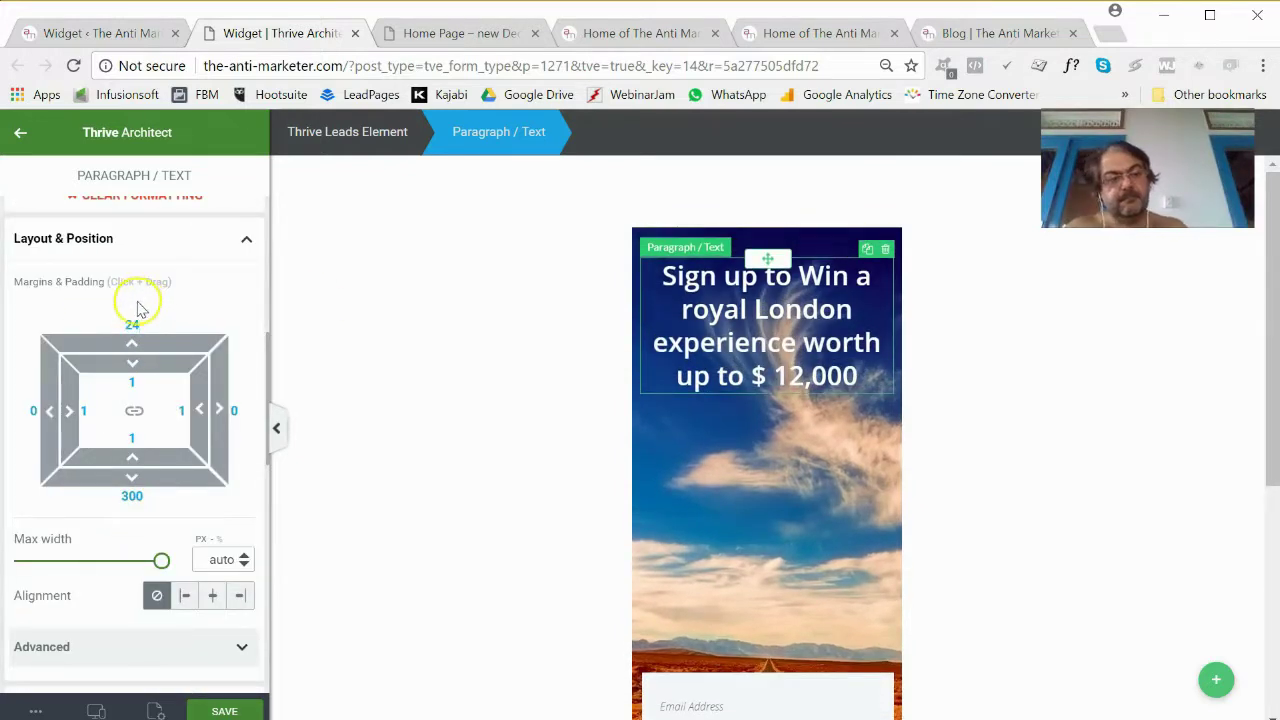
pyautogui.click(134, 333)
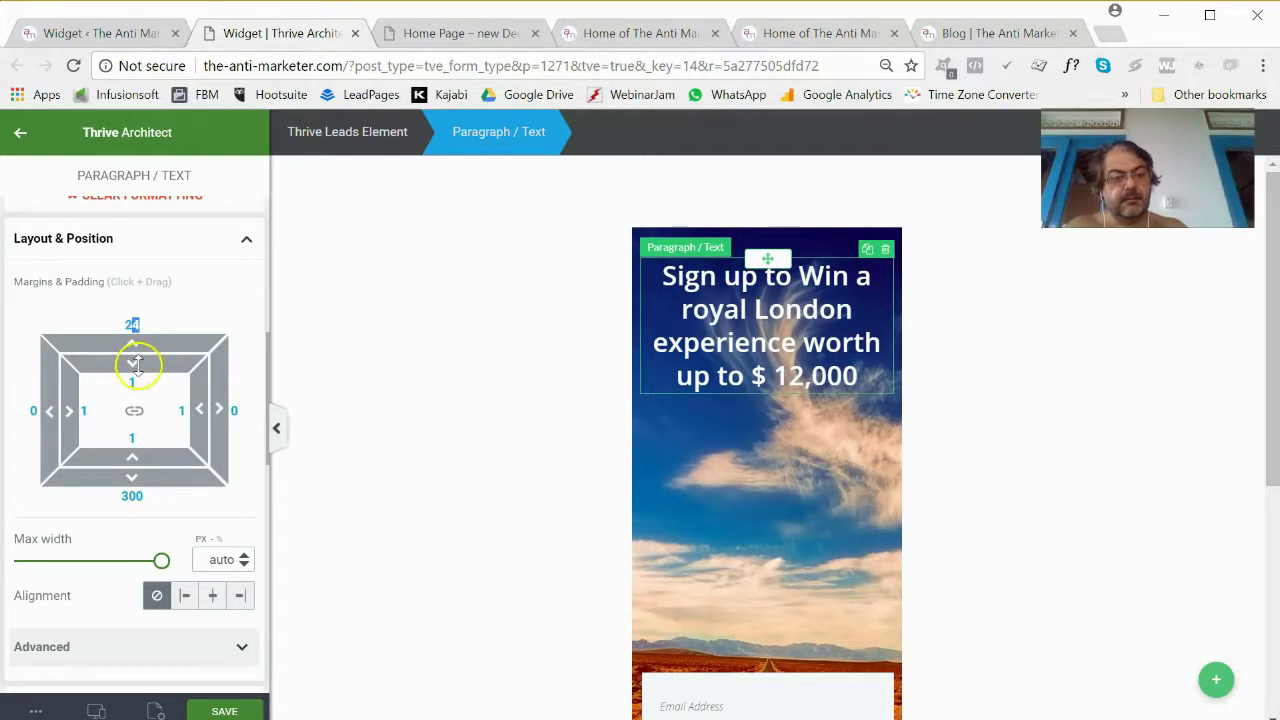
pyautogui.moveTo(132, 350); pyautogui.dragTo(135, 365)
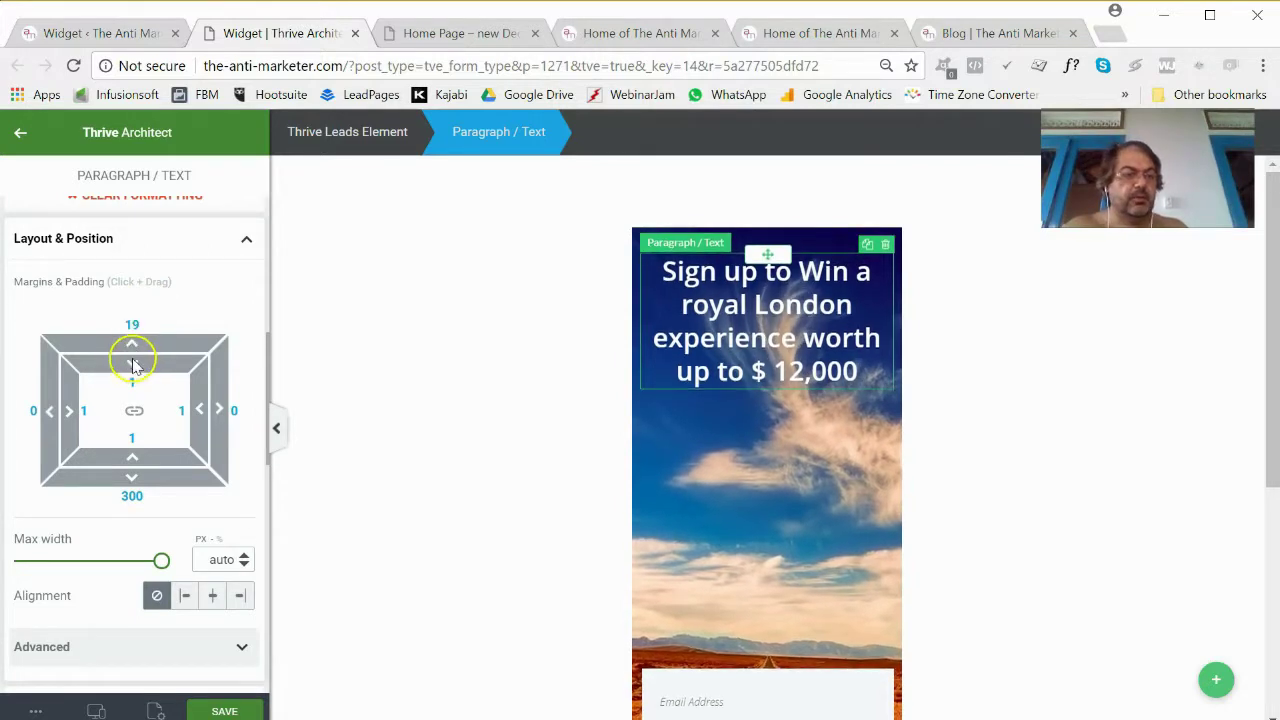
# Insert the Online Business Starter Guide ebook image below the headline.
pyautogui.click(16, 133)
pyautogui.moveTo(77, 373); pyautogui.dragTo(677, 534)
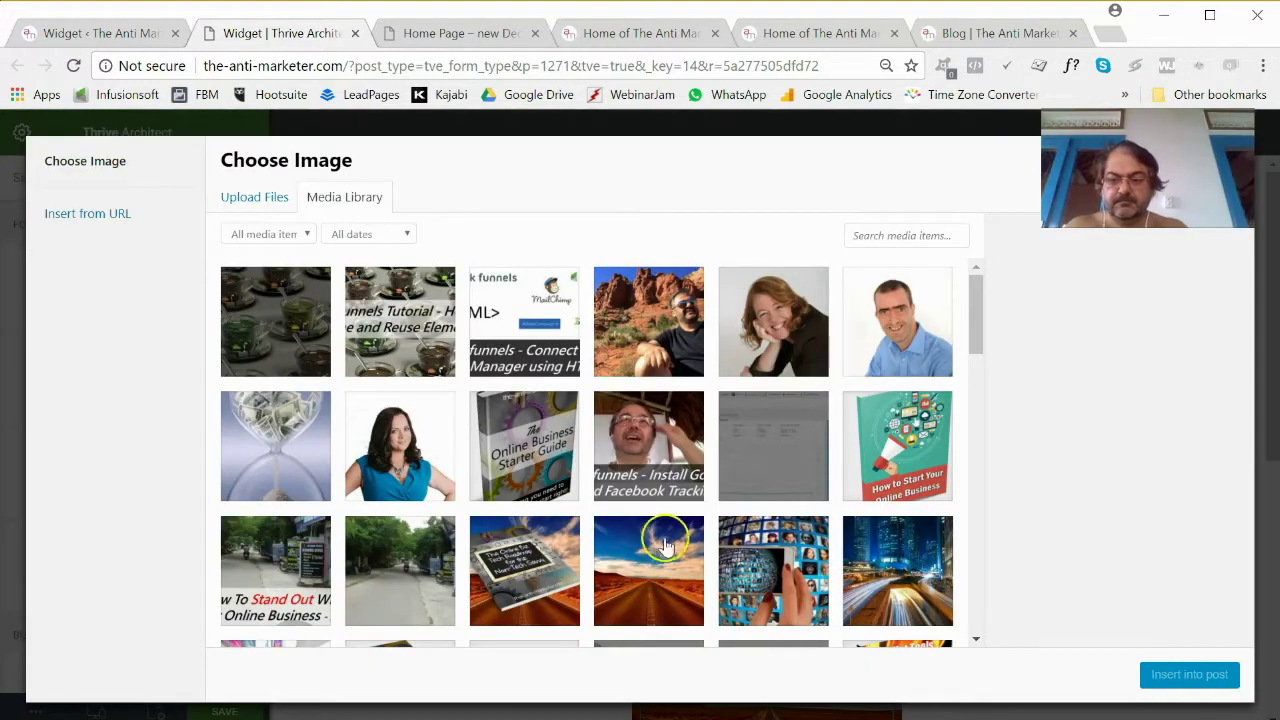
pyautogui.click(535, 442)
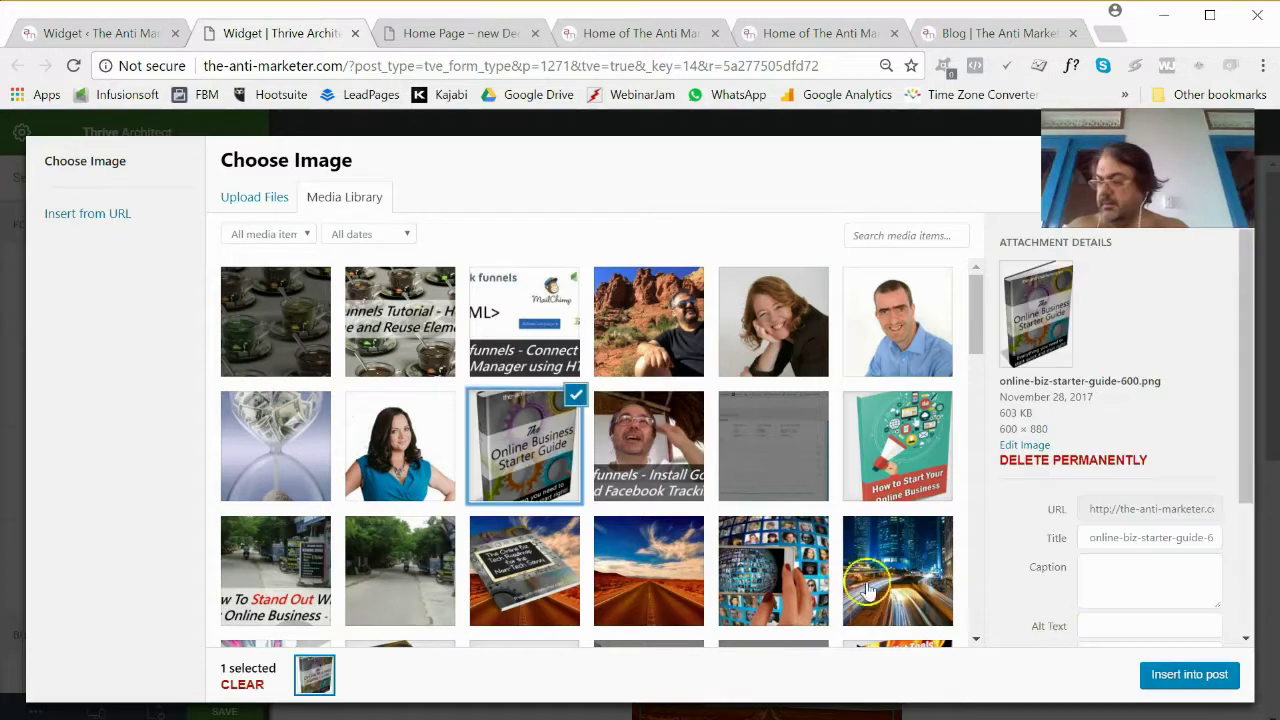
pyautogui.click(1202, 680)
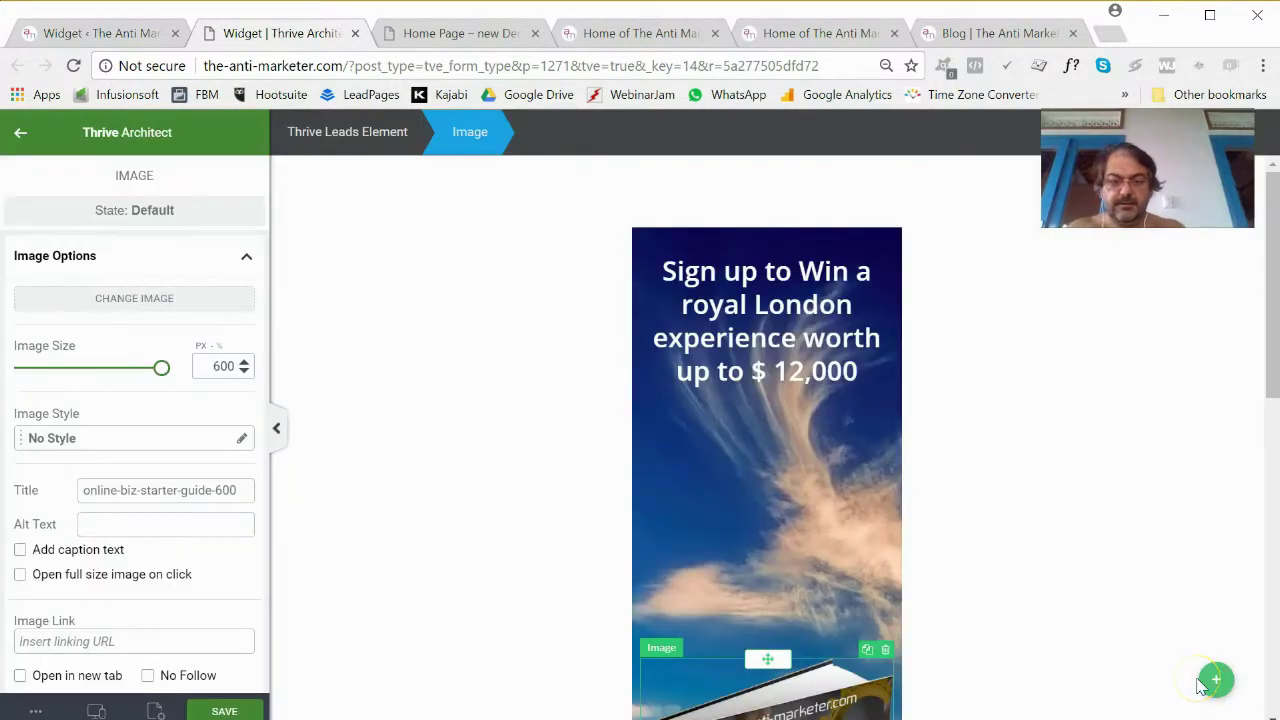
pyautogui.scroll(-5, 991, 583)
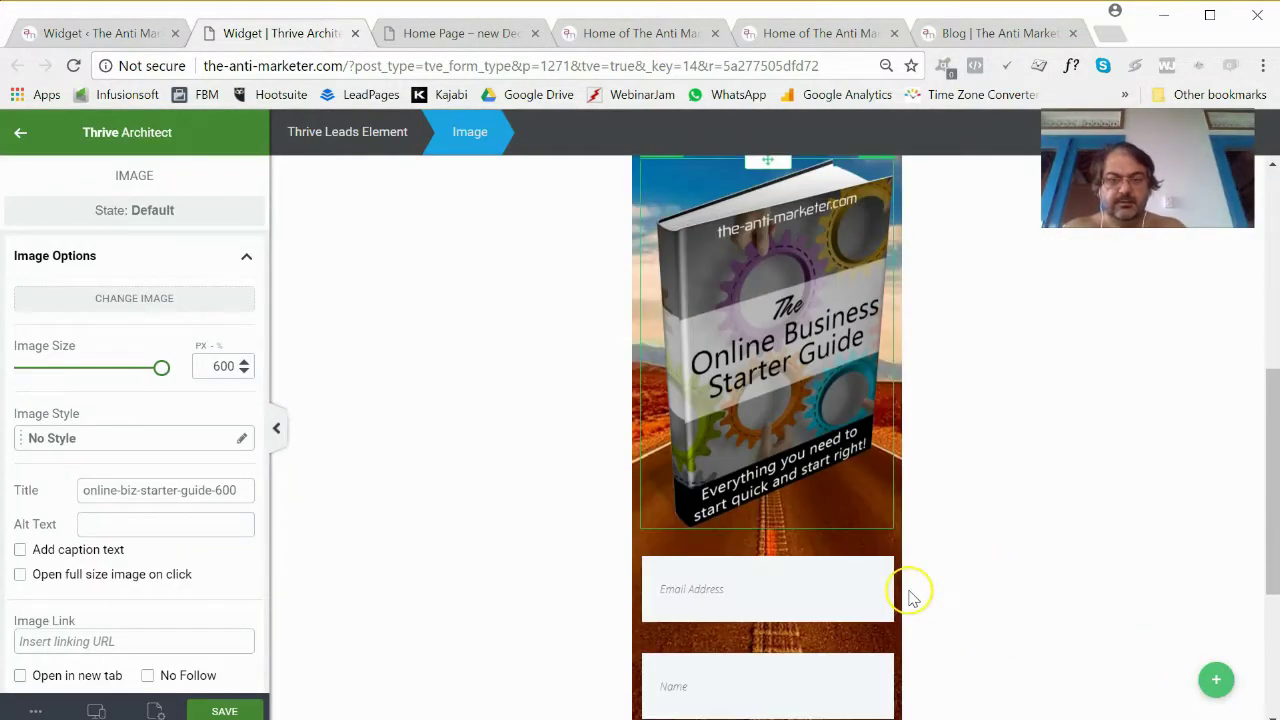
pyautogui.scroll(3, 904, 591)
pyautogui.scroll(3, 812, 285)
# Set the headline's bottom margin to 0 and cap its maximum width at about 275.
pyautogui.click(792, 340)
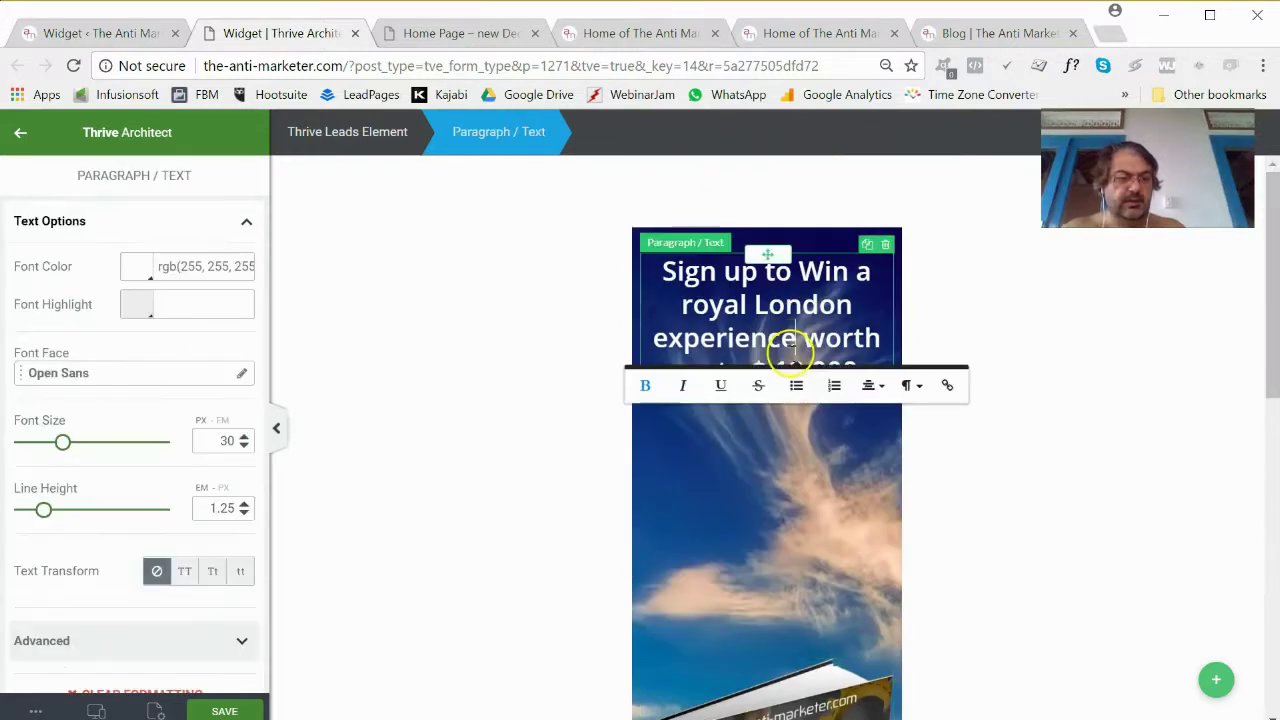
pyautogui.scroll(-5, 210, 435)
pyautogui.scroll(-3, 175, 390)
pyautogui.scroll(3, 134, 409)
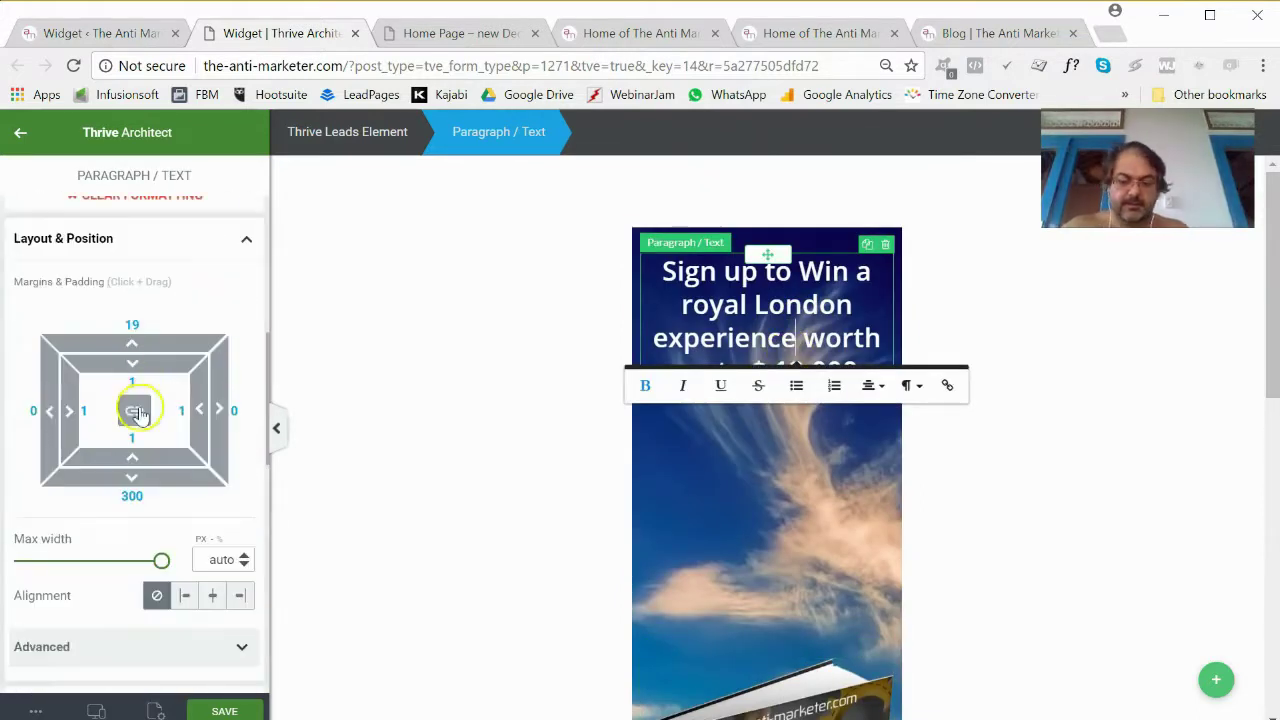
pyautogui.click(132, 496)
pyautogui.write('0')
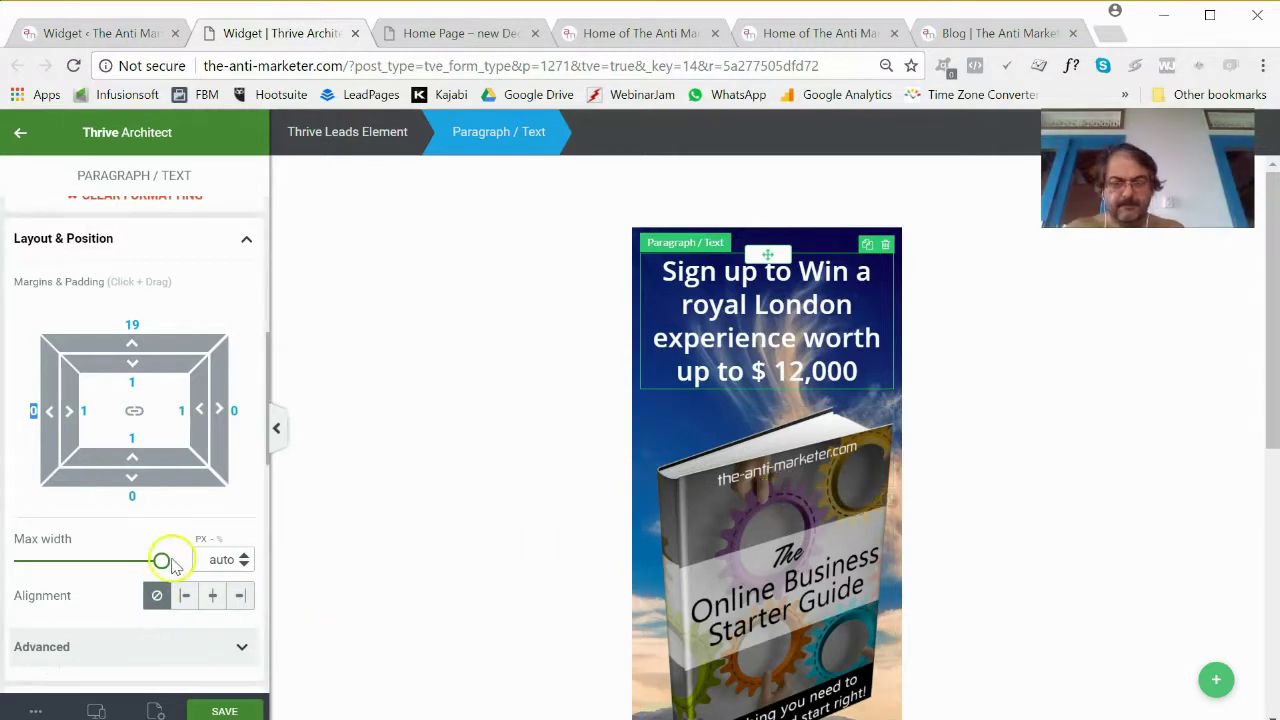
pyautogui.moveTo(172, 565); pyautogui.dragTo(160, 563)
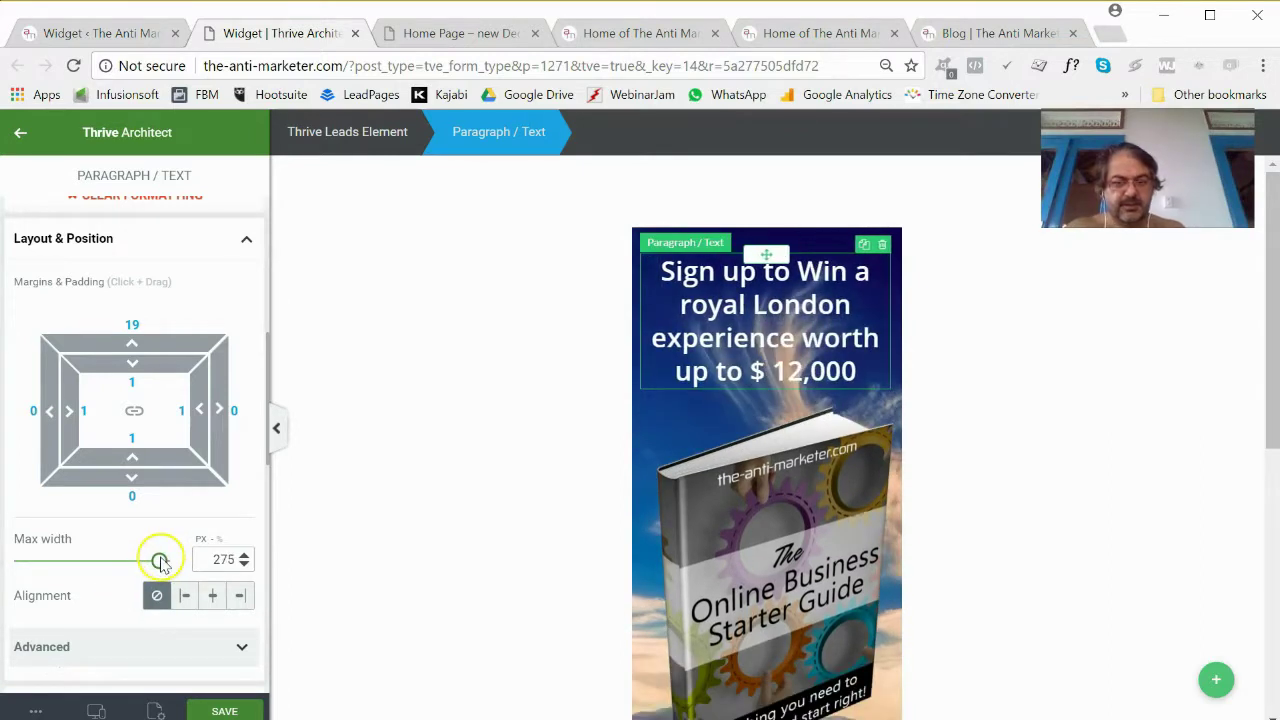
# Shrink the ebook image to 209 px and centre it in the widget.
pyautogui.click(755, 571)
pyautogui.scroll(-3, 145, 500)
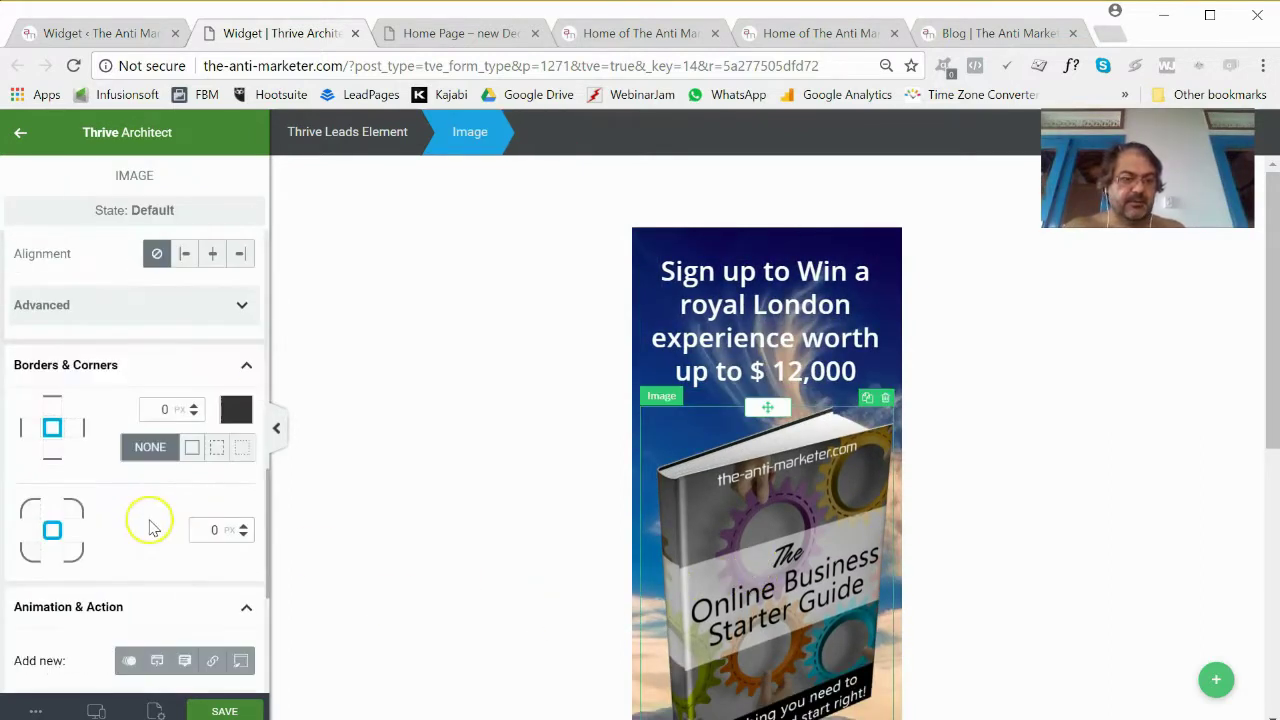
pyautogui.scroll(9, 194, 429)
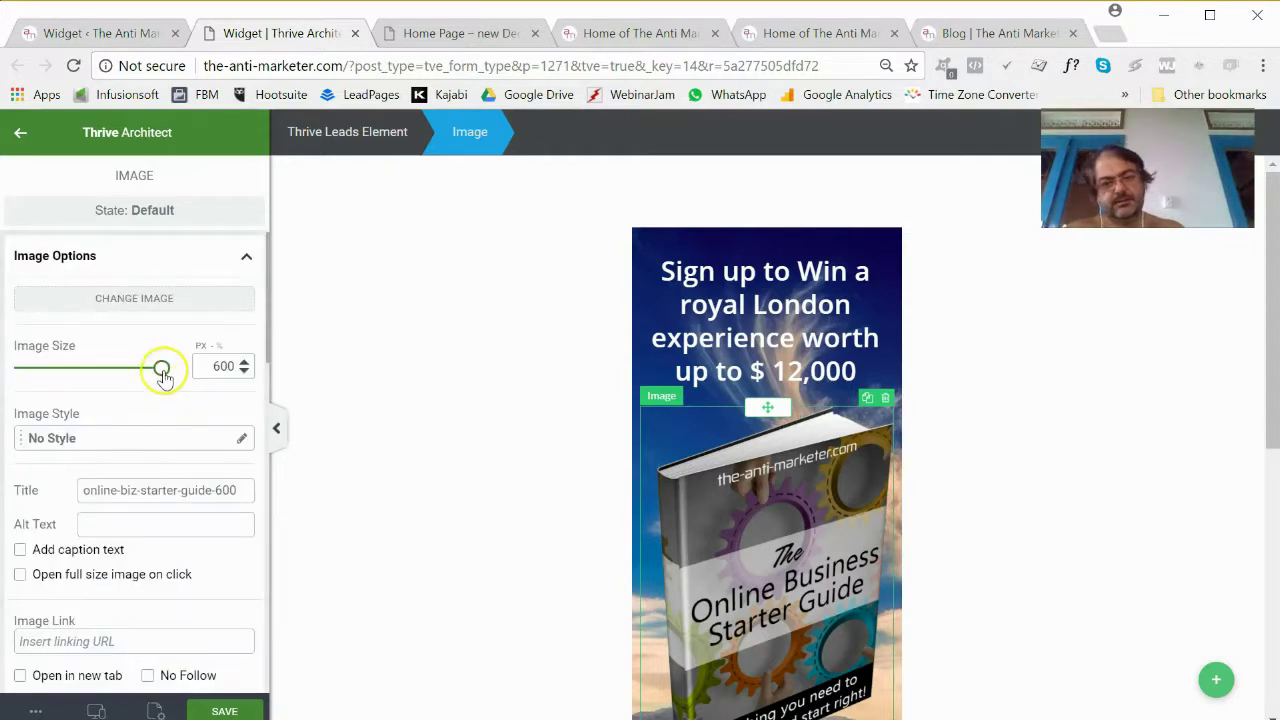
pyautogui.moveTo(162, 368); pyautogui.dragTo(124, 376)
pyautogui.scroll(-5, 229, 491)
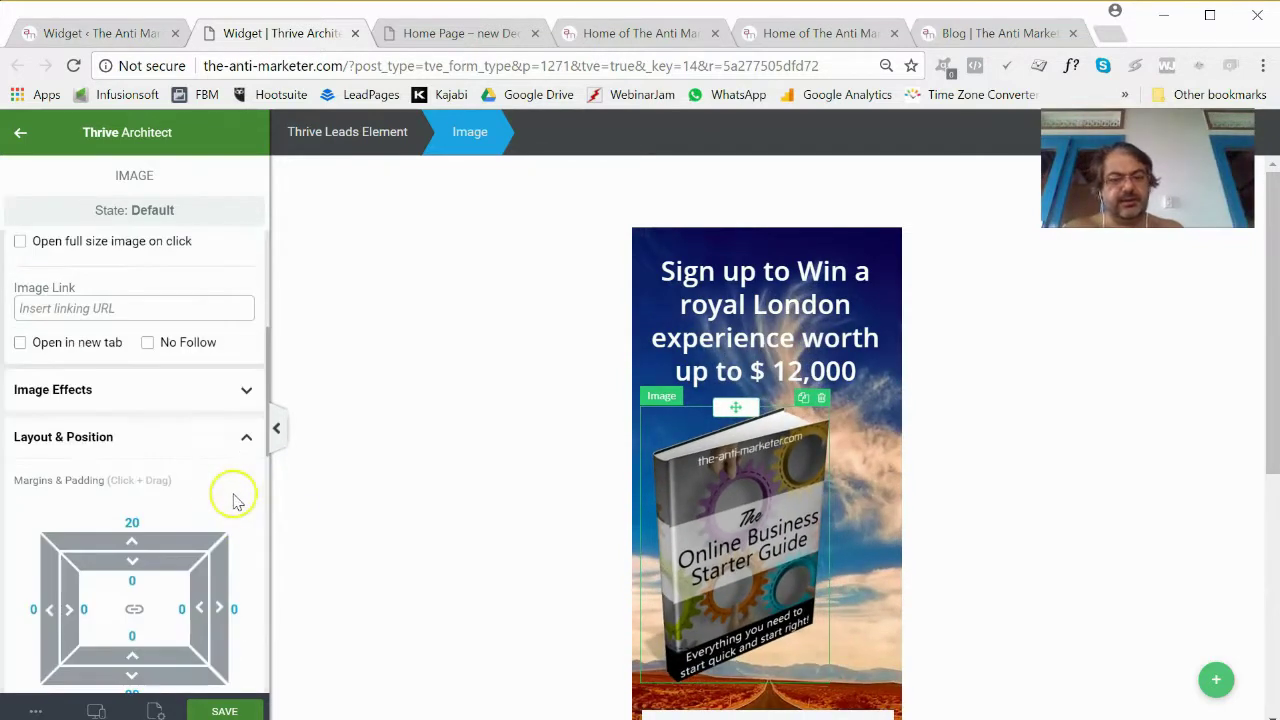
pyautogui.scroll(-2, 194, 560)
pyautogui.click(214, 587)
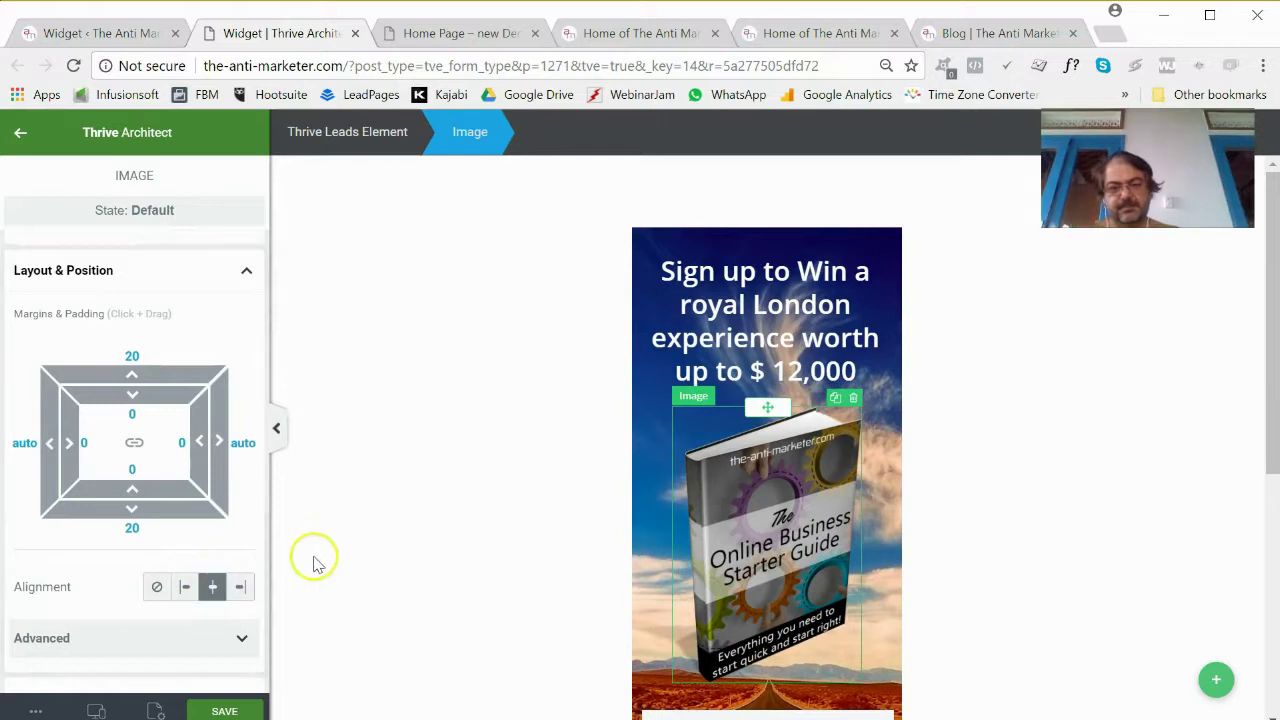
pyautogui.scroll(-2, 785, 543)
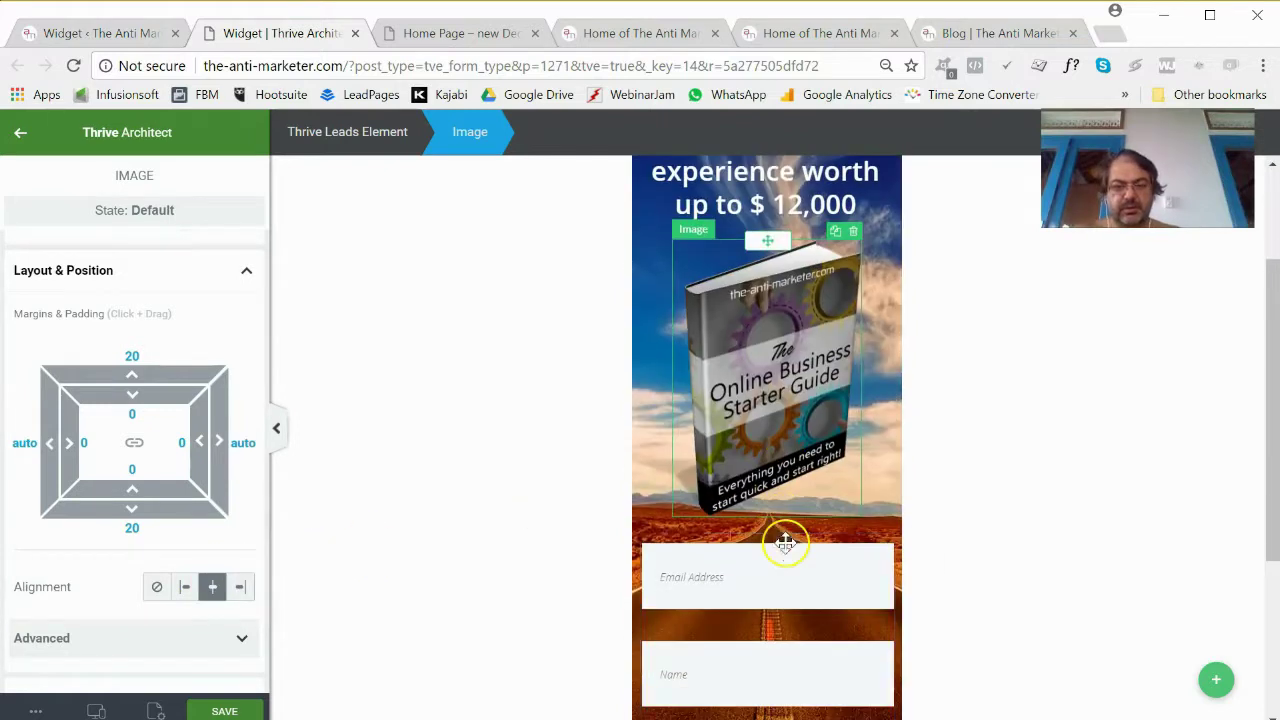
pyautogui.click(760, 617)
pyautogui.scroll(-2, 760, 610)
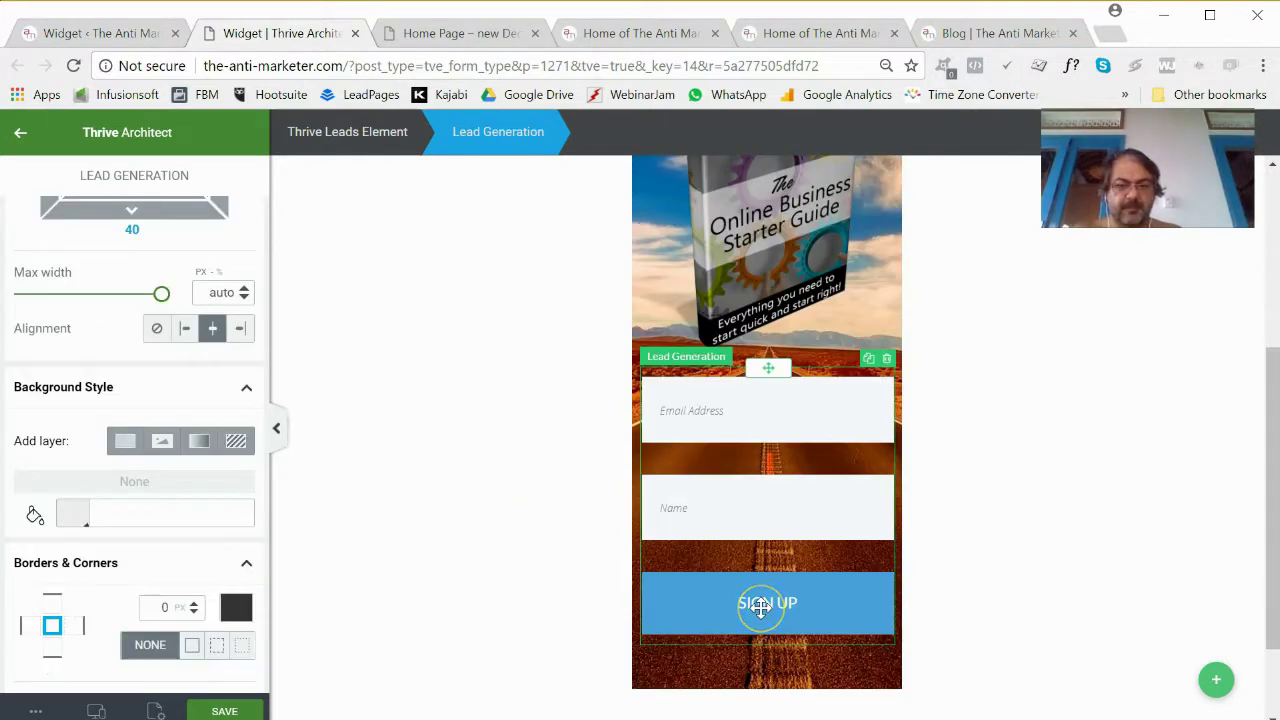
# In Edit Form Elements, give the Email Address input 10 padding on all sides.
pyautogui.scroll(4, 700, 530)
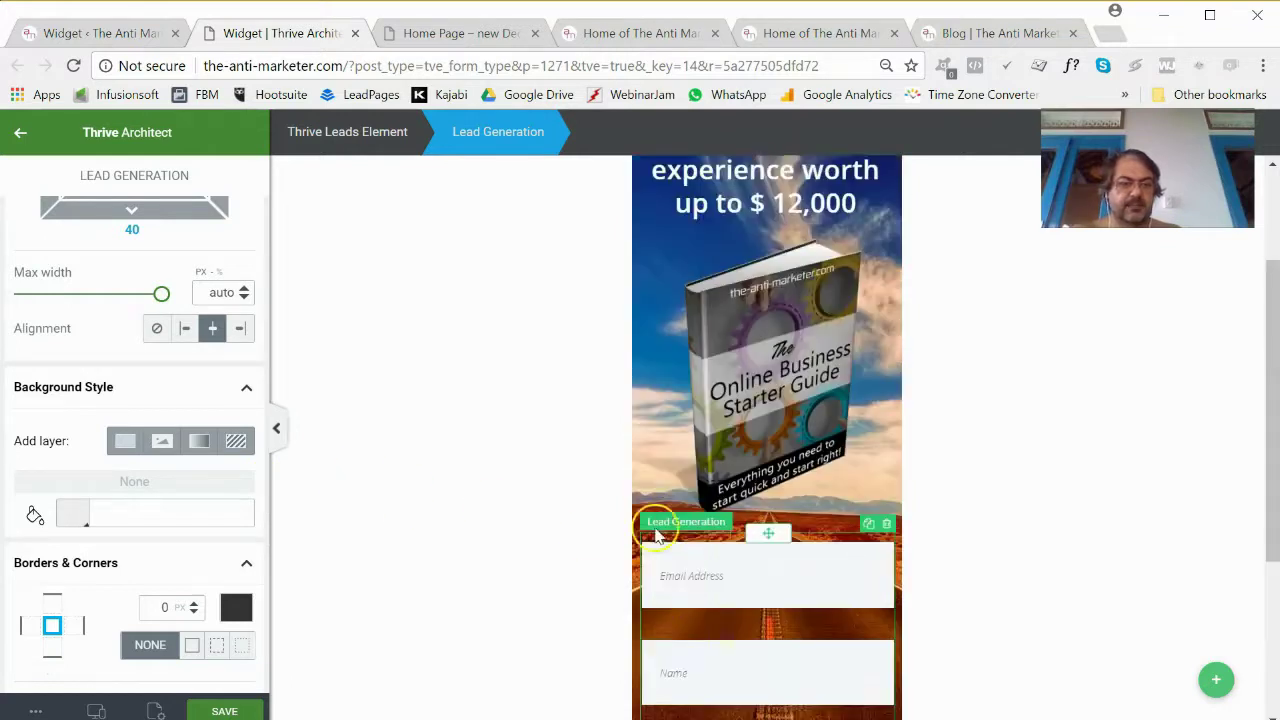
pyautogui.scroll(-4, 374, 503)
pyautogui.scroll(4, 374, 503)
pyautogui.scroll(5, 186, 434)
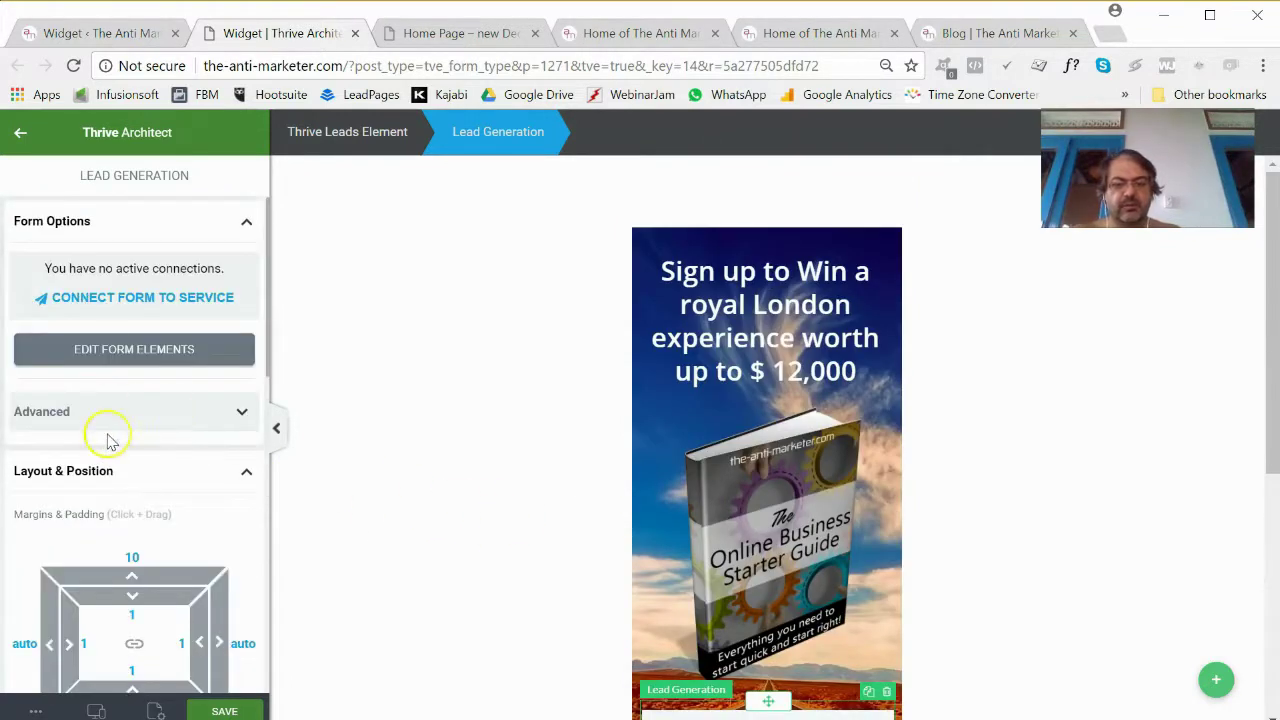
pyautogui.scroll(-1, 128, 376)
pyautogui.scroll(-1, 128, 376)
pyautogui.scroll(-5, 700, 600)
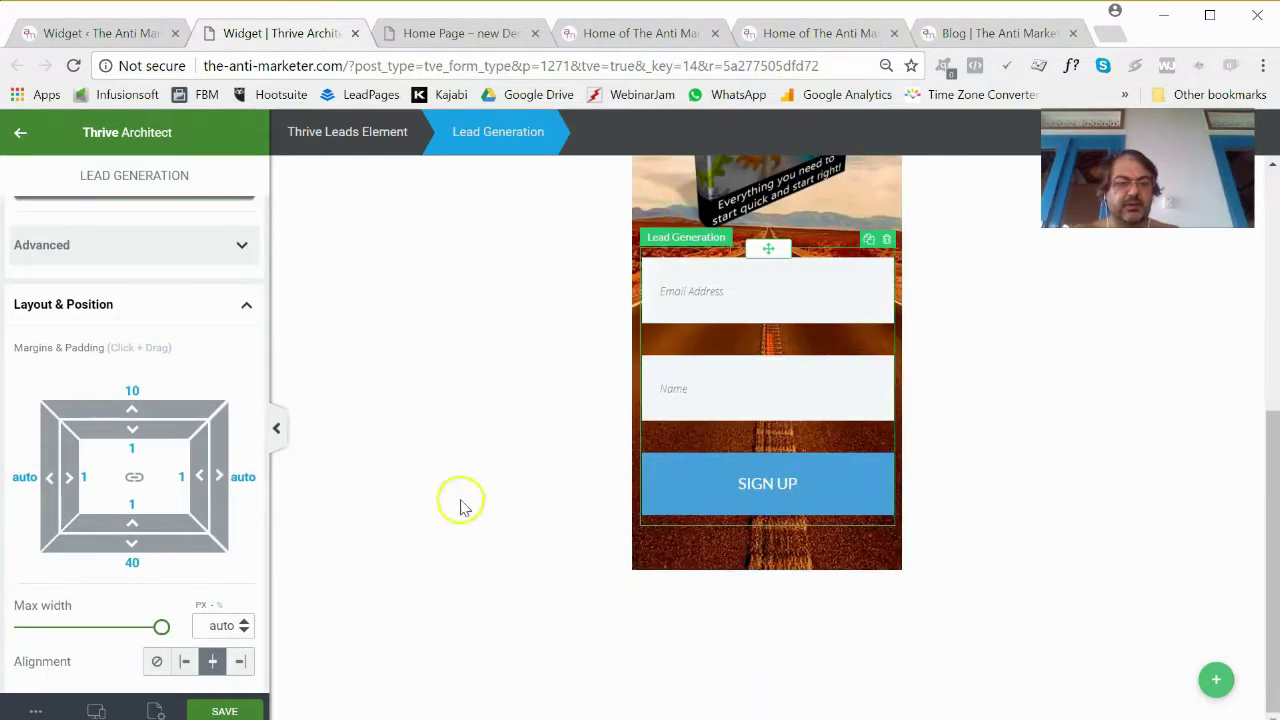
pyautogui.scroll(2, 463, 503)
pyautogui.scroll(-2, 277, 488)
pyautogui.scroll(2, 140, 370)
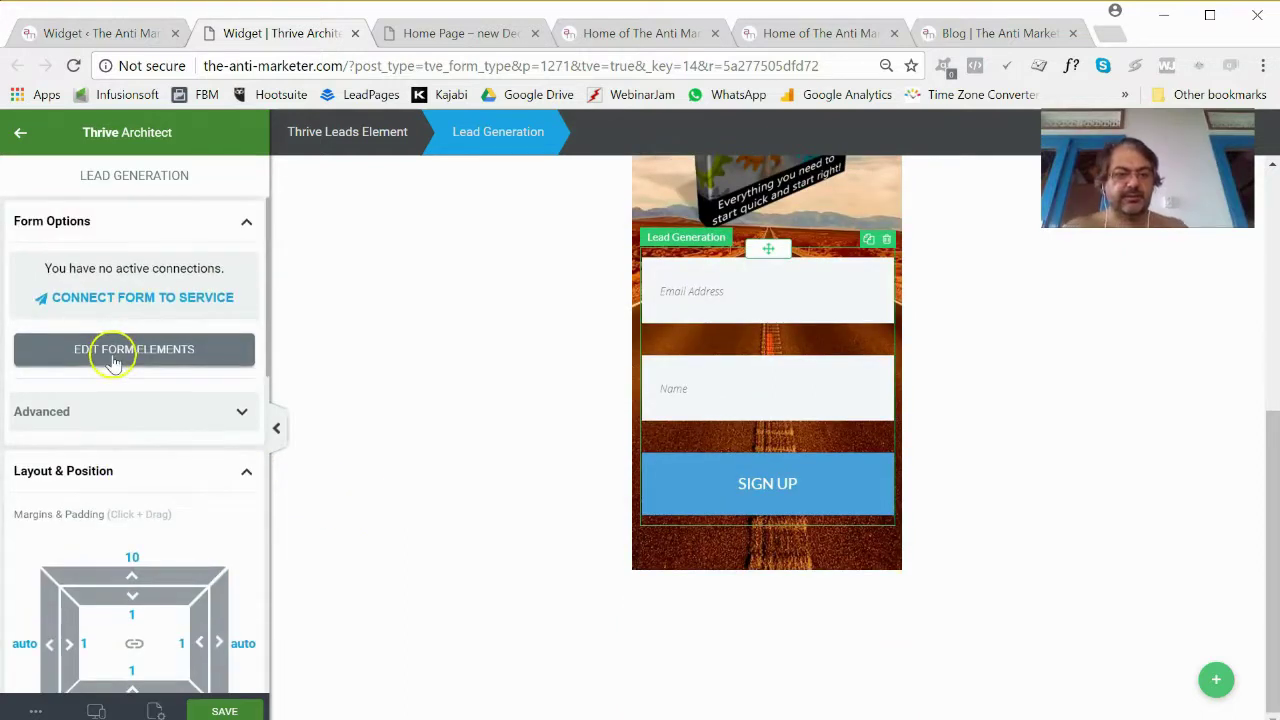
pyautogui.click(112, 356)
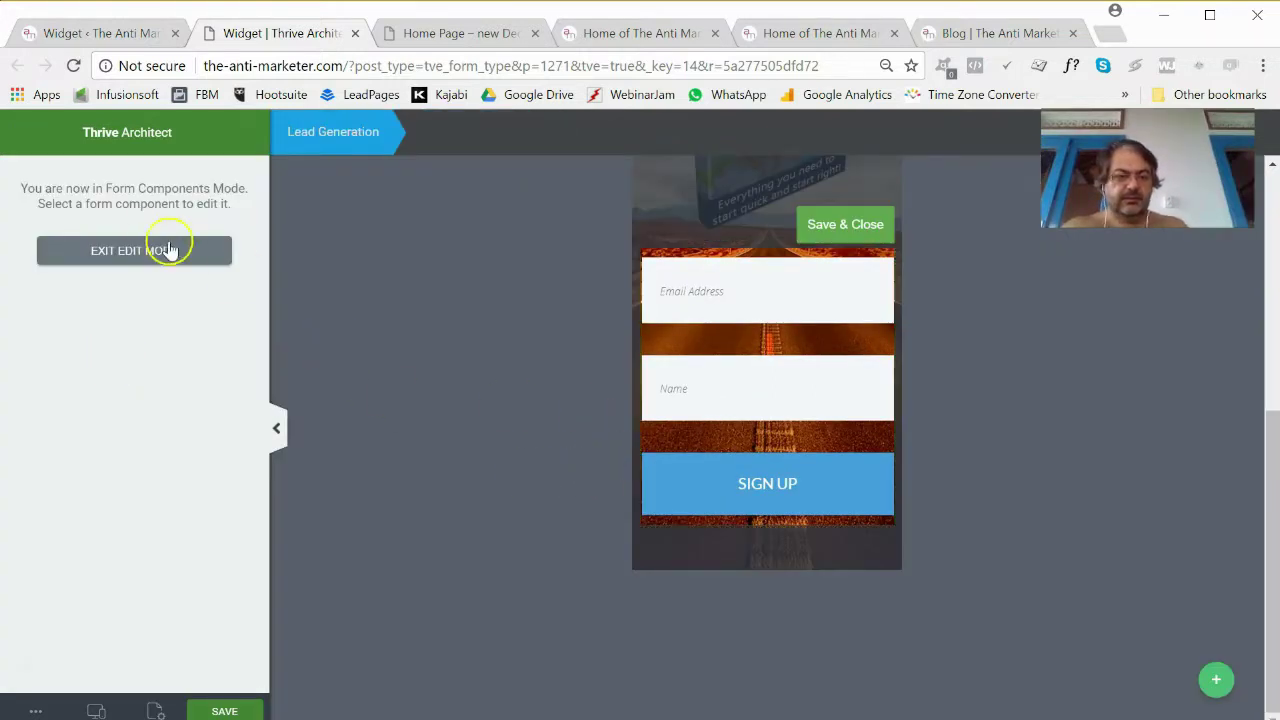
pyautogui.click(805, 312)
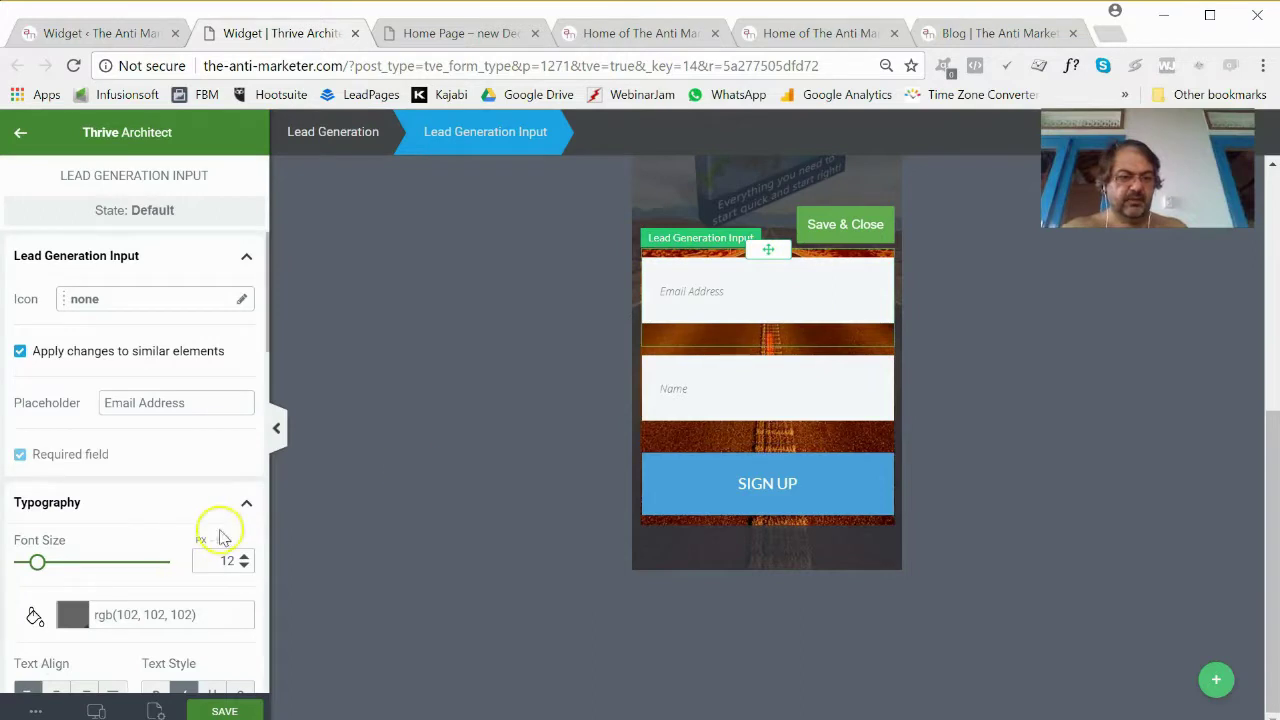
pyautogui.scroll(-6, 140, 512)
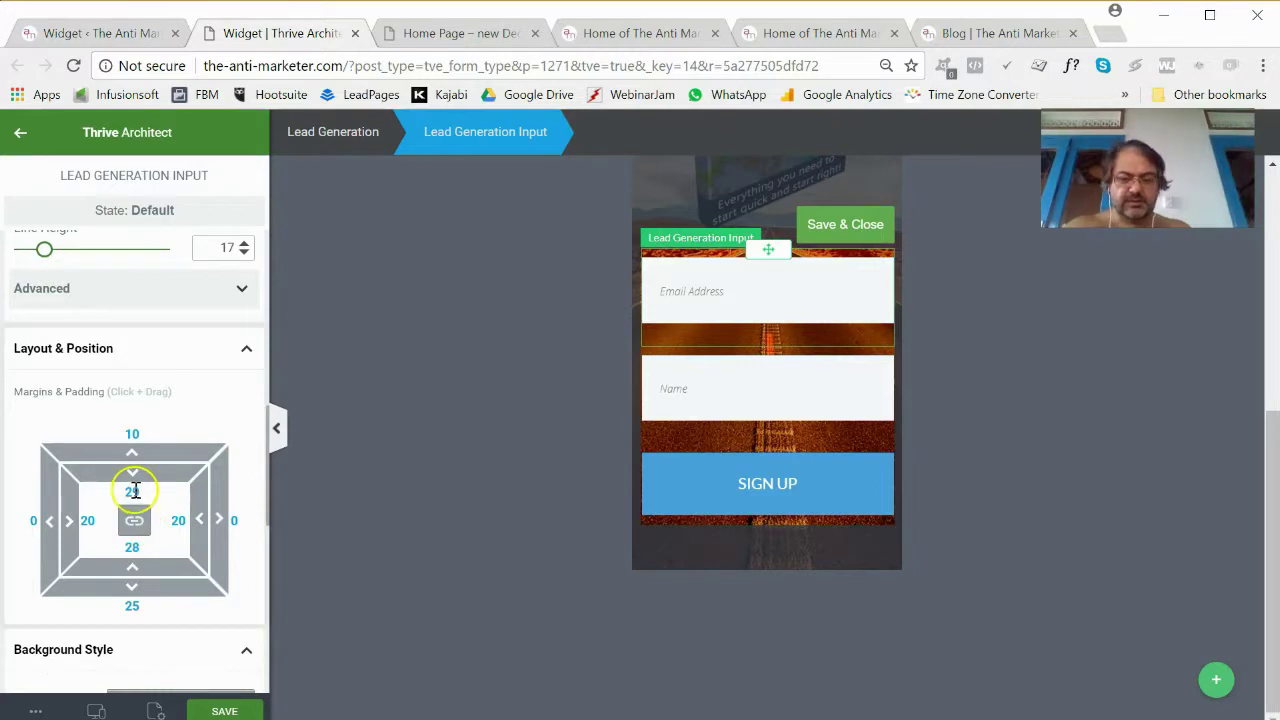
pyautogui.click(134, 491)
pyautogui.write('10')
pyautogui.press('Return')
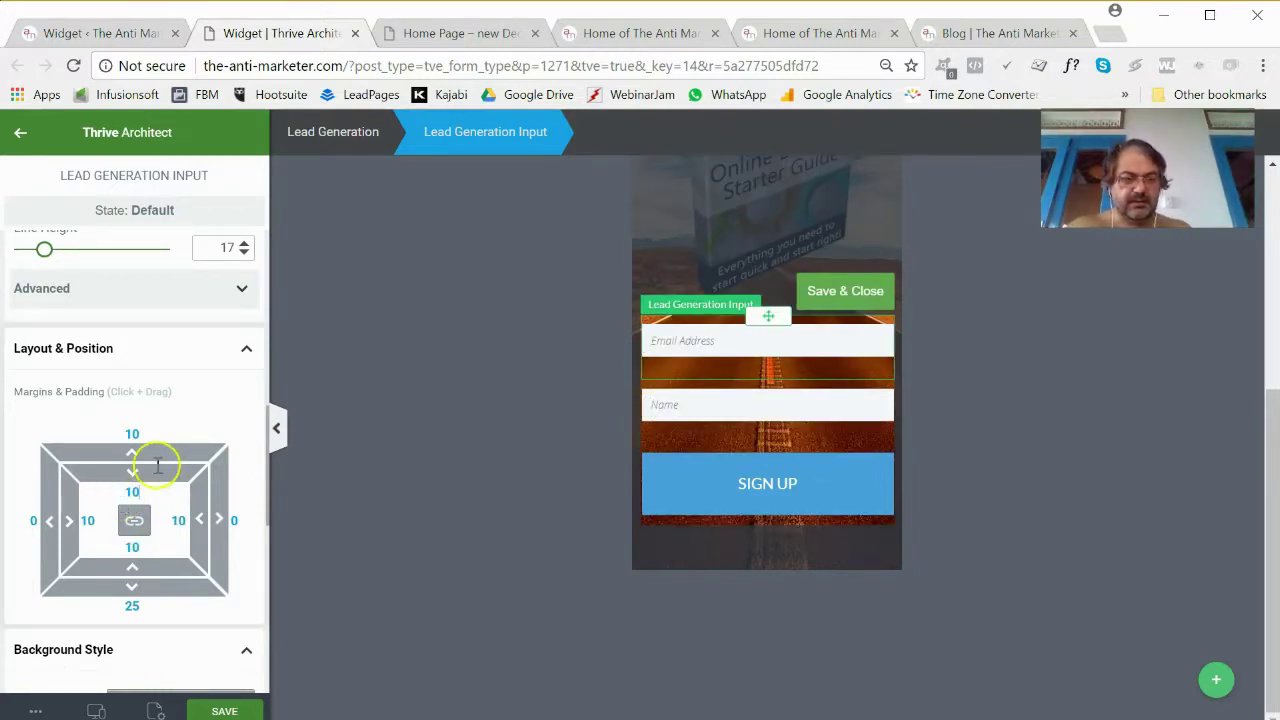
# Set the input's bottom margin to 10 and its top and bottom padding to 20.
pyautogui.click(136, 528)
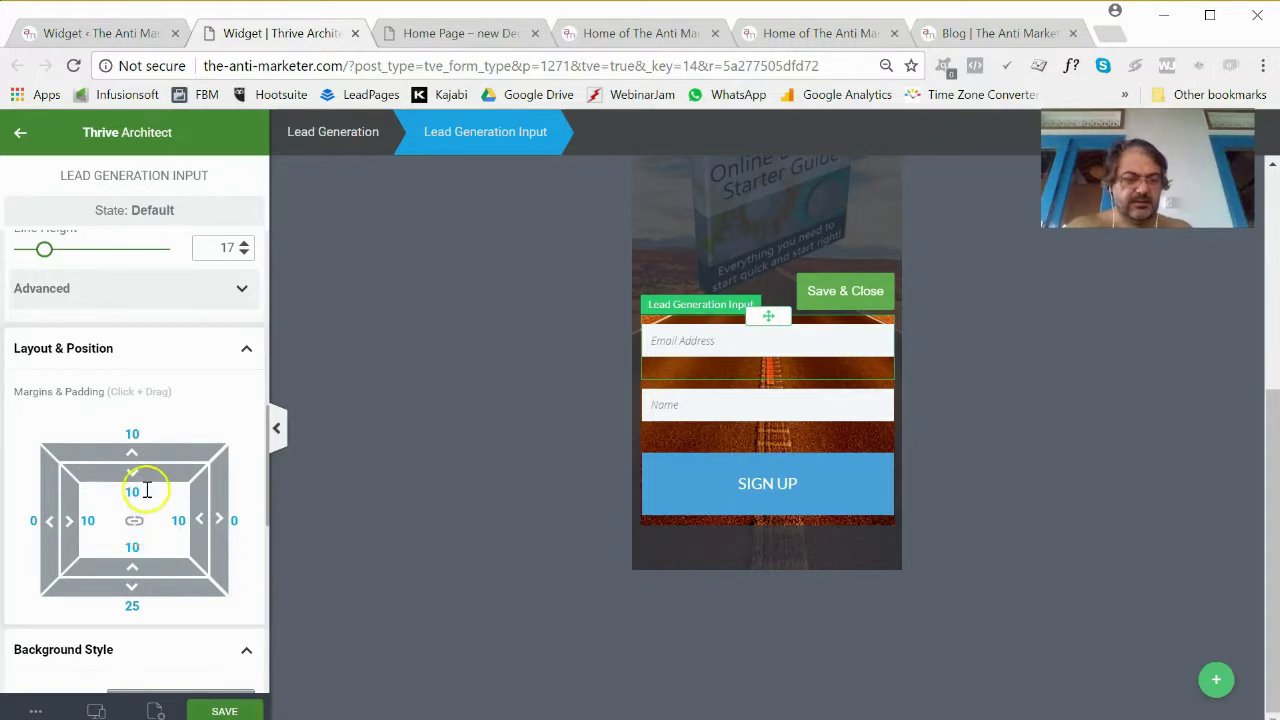
pyautogui.write('10')
pyautogui.press('Return')
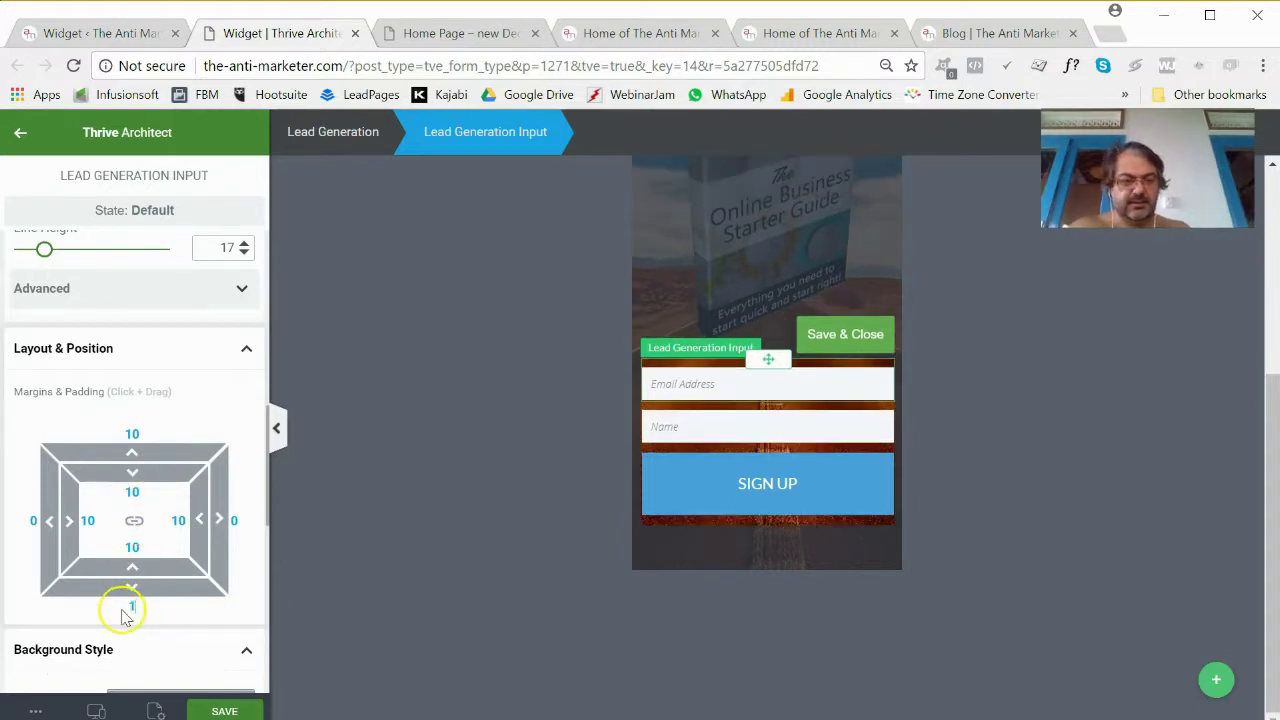
pyautogui.click(132, 490)
pyautogui.write('20')
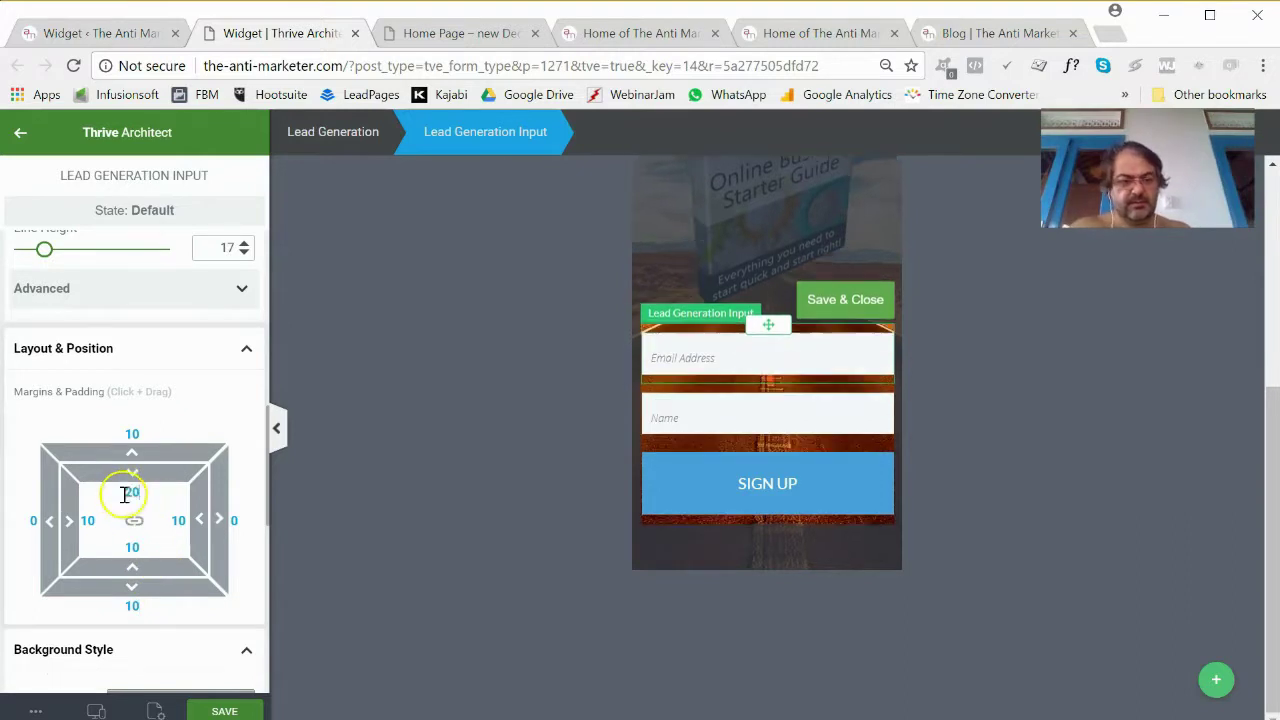
pyautogui.click(132, 550)
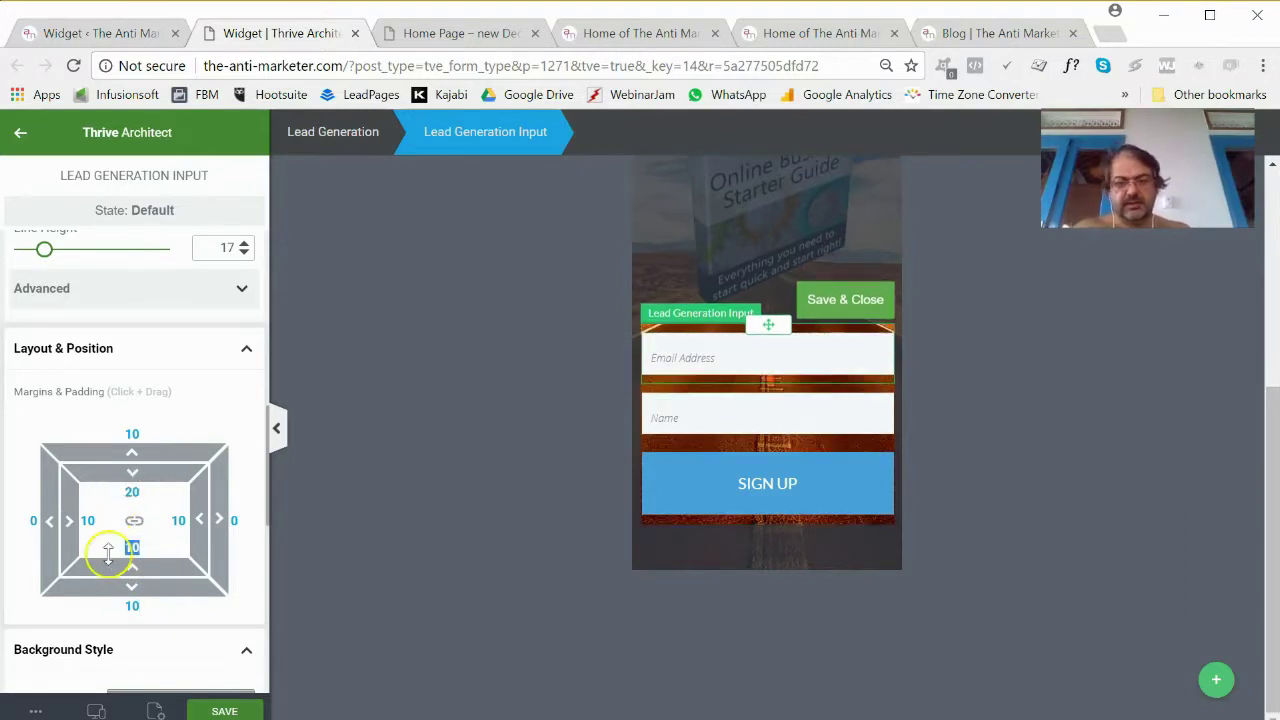
pyautogui.write('20')
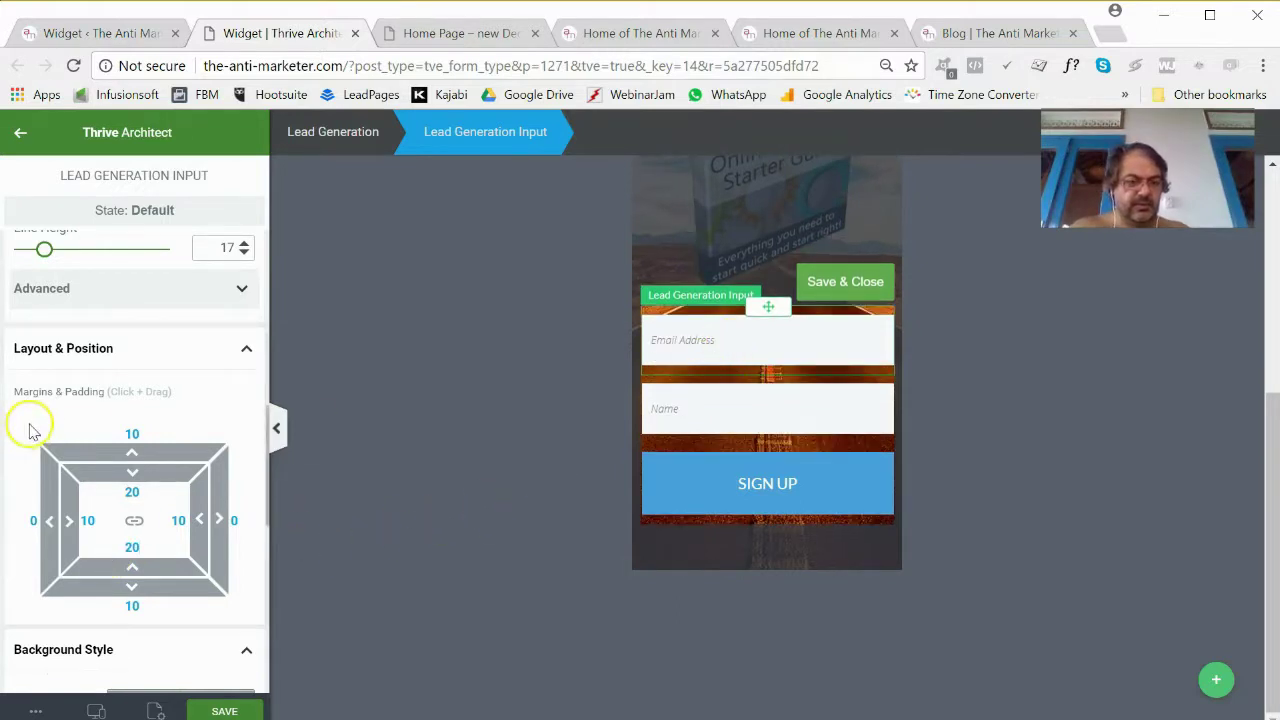
pyautogui.scroll(3, 30, 430)
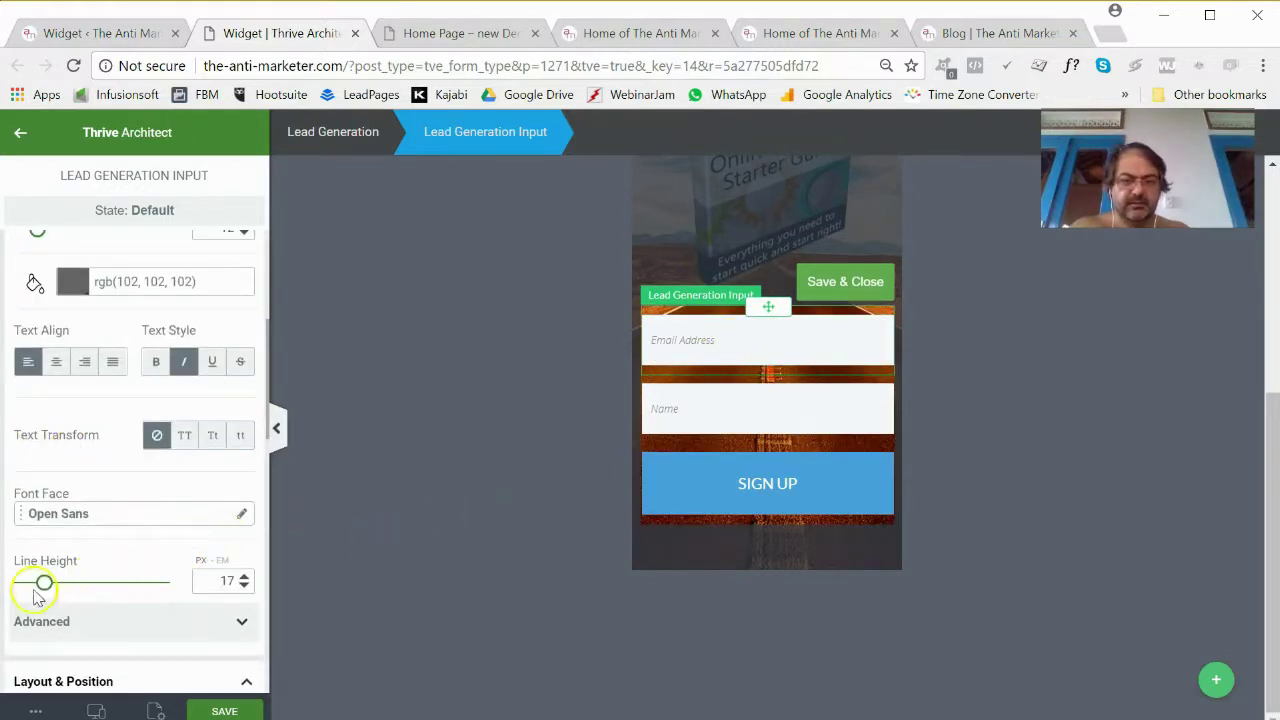
# Reduce the input text line height to 12 and enlarge the placeholder font to 23.
pyautogui.moveTo(45, 583); pyautogui.dragTo(38, 588)
pyautogui.scroll(-2, 125, 537)
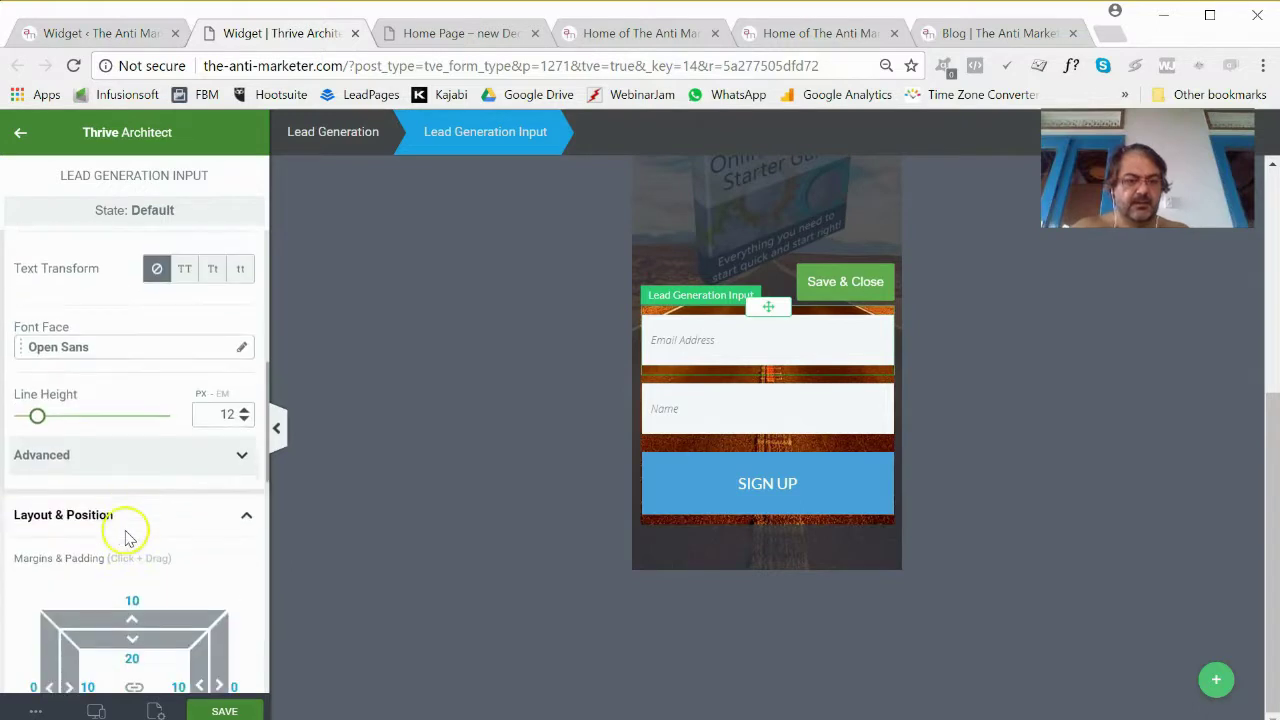
pyautogui.click(241, 458)
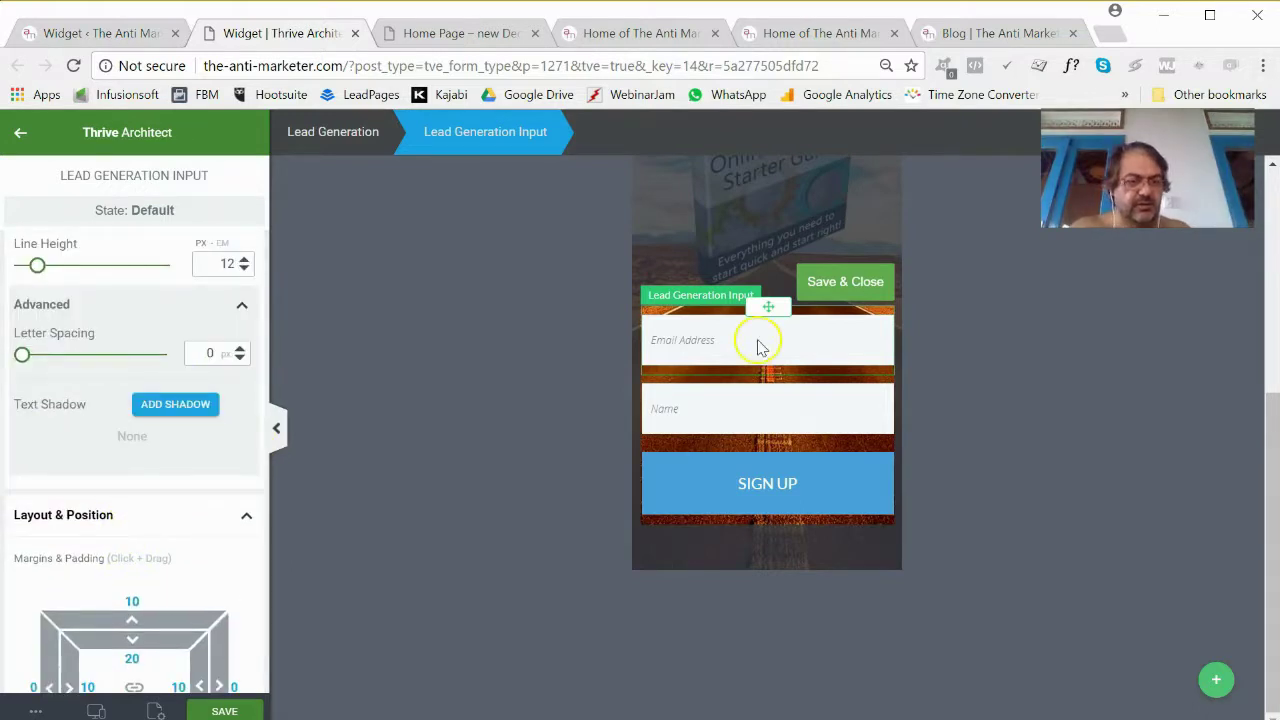
pyautogui.scroll(4, 165, 410)
pyautogui.scroll(2, 155, 430)
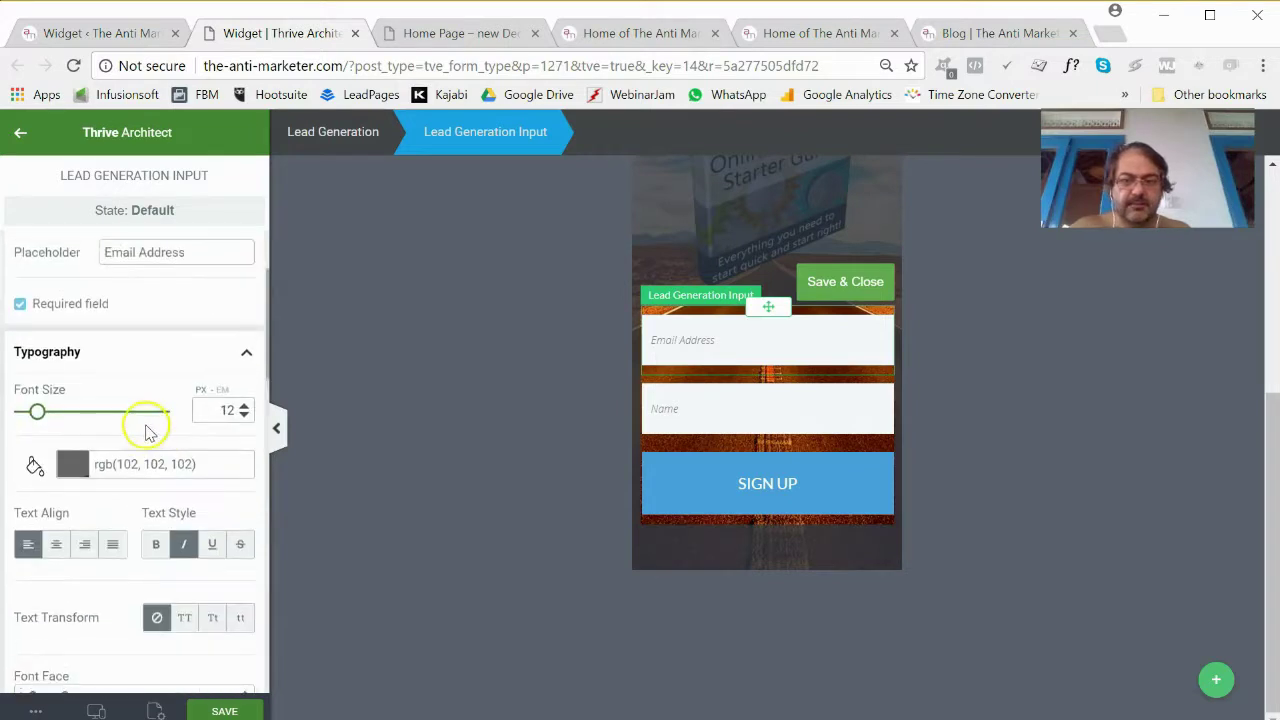
pyautogui.moveTo(37, 411); pyautogui.dragTo(55, 424)
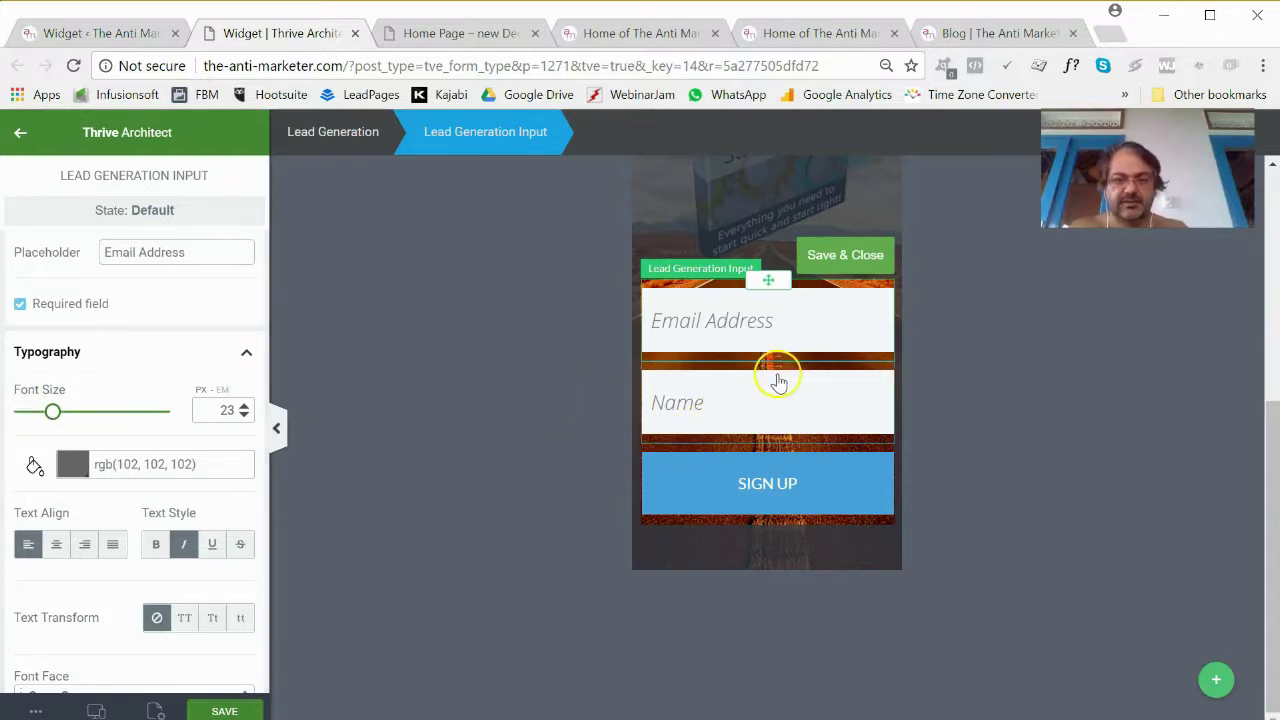
# Drag the Name input above the Email Address input, then Save & Close the field edits.
pyautogui.click(778, 382)
pyautogui.scroll(2, 768, 580)
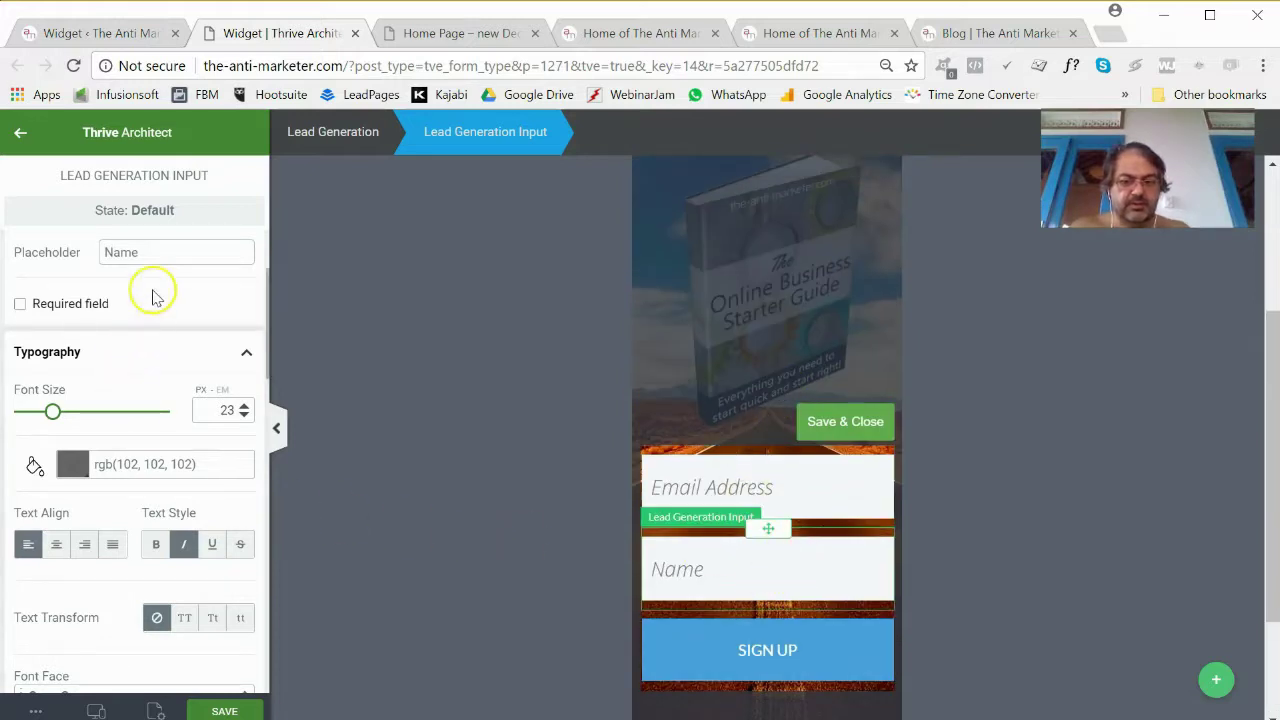
pyautogui.click(703, 481)
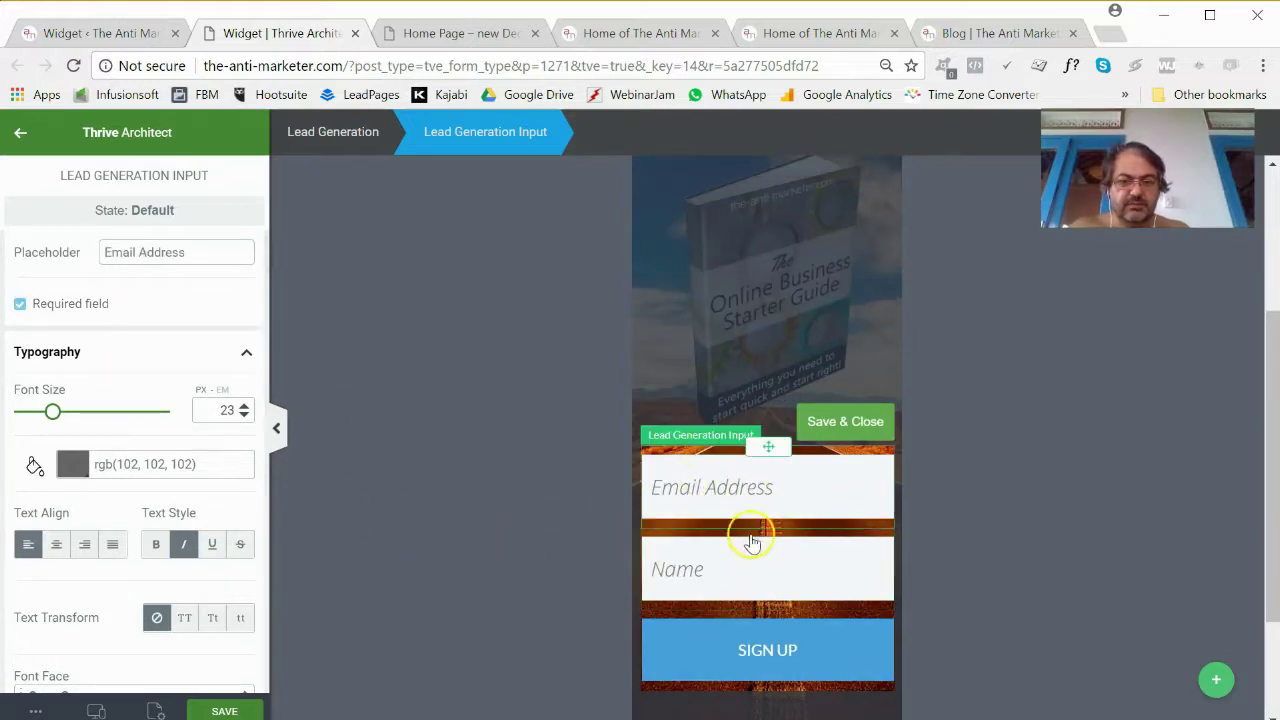
pyautogui.click(766, 545)
pyautogui.moveTo(766, 530); pyautogui.dragTo(764, 465)
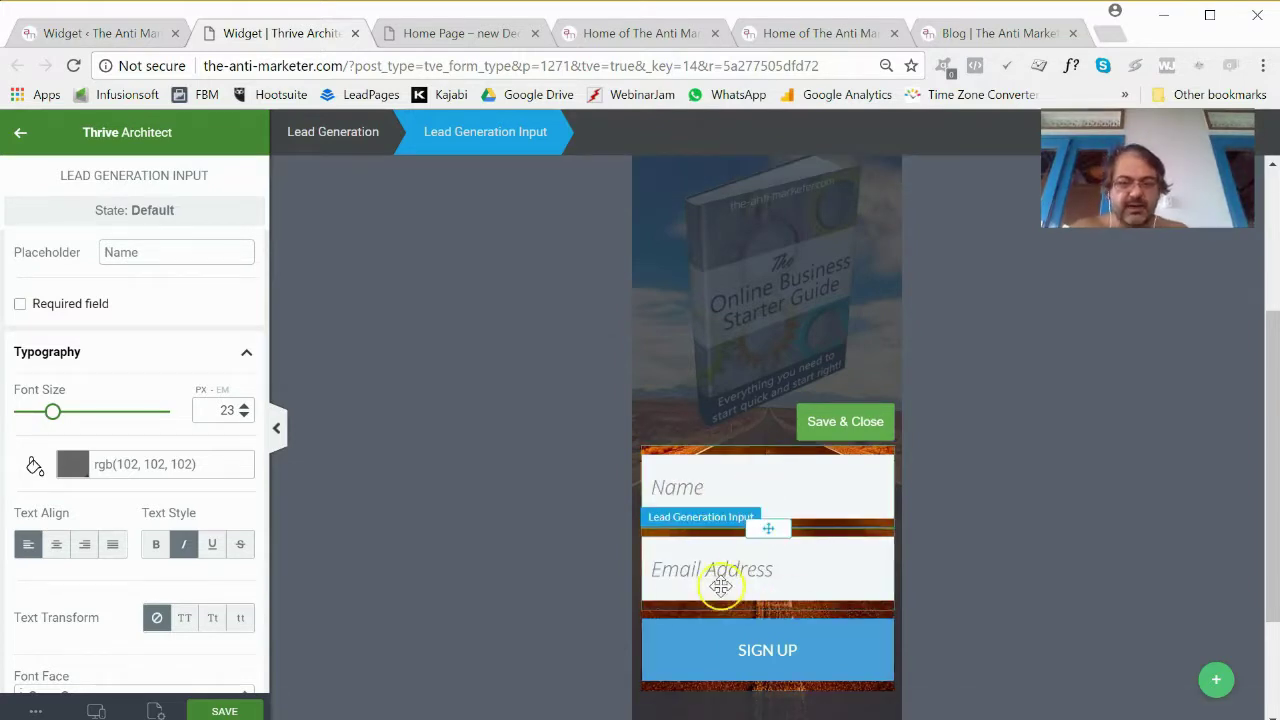
pyautogui.click(707, 537)
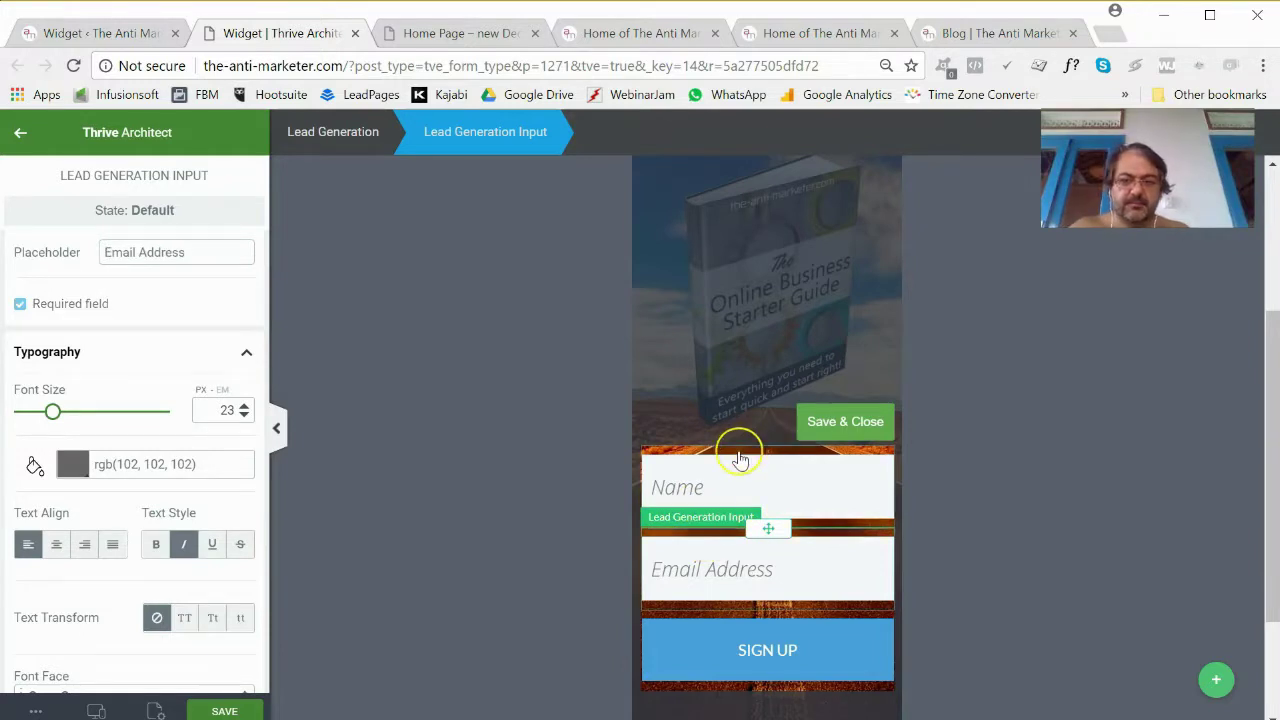
pyautogui.click(740, 458)
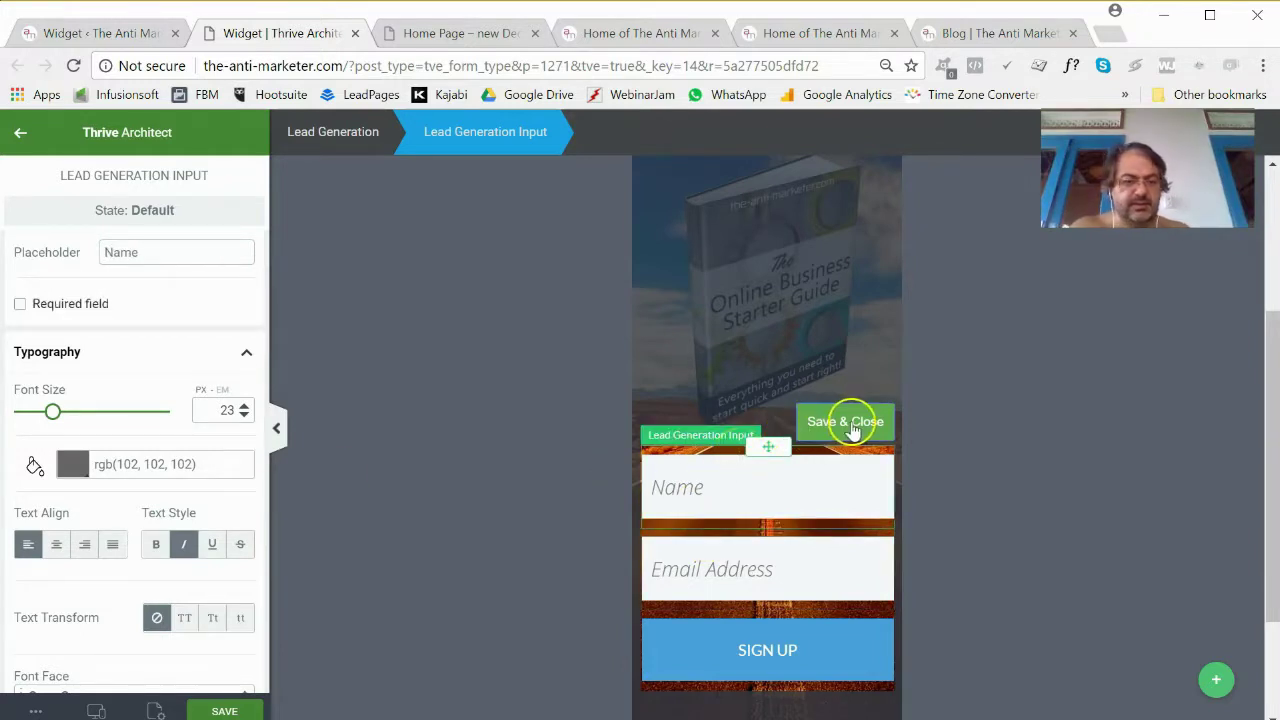
pyautogui.click(848, 421)
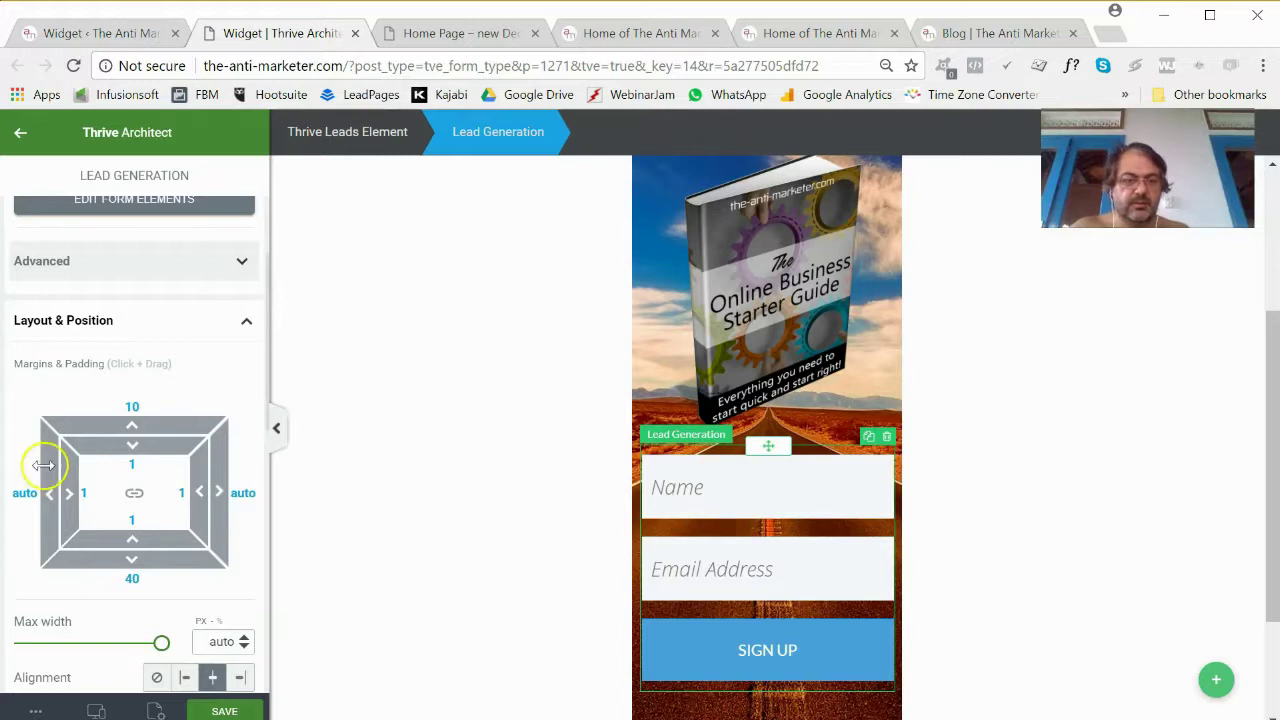
# Re-enter form field editing and drop the Name field's top and bottom padding from 20 to 10.
pyautogui.scroll(-2, 45, 466)
pyautogui.scroll(2, 49, 466)
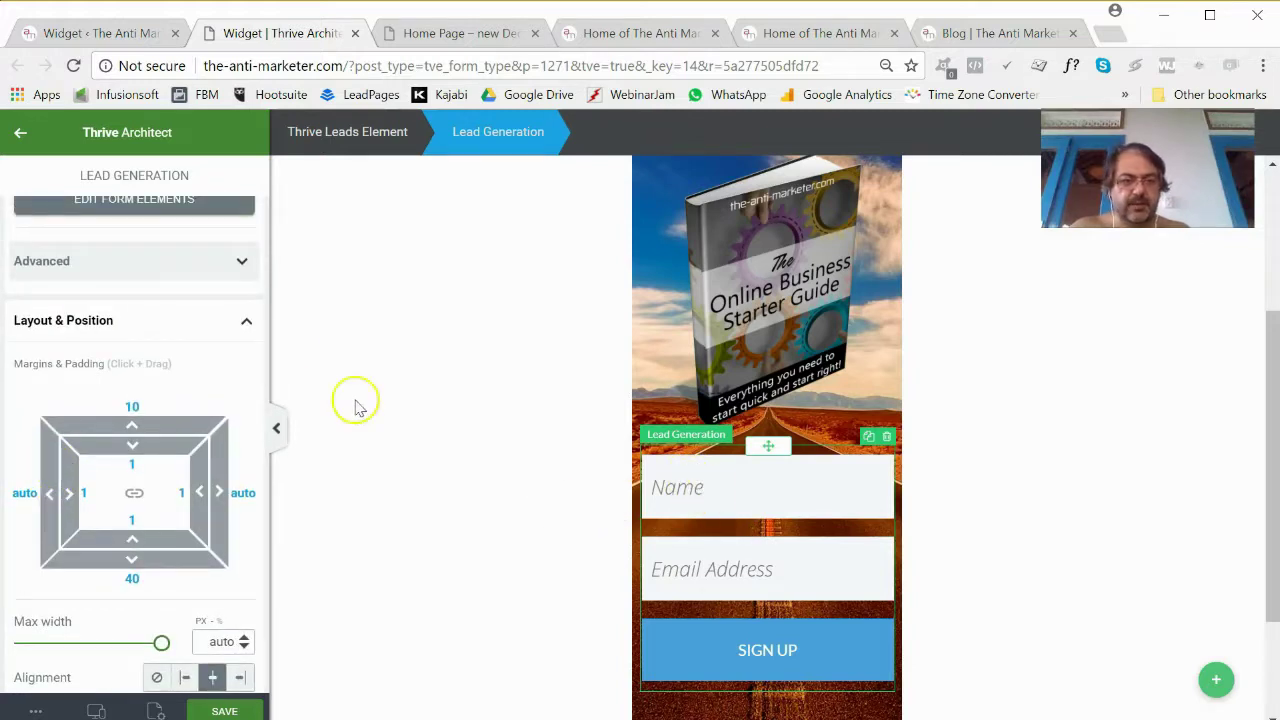
pyautogui.click(177, 204)
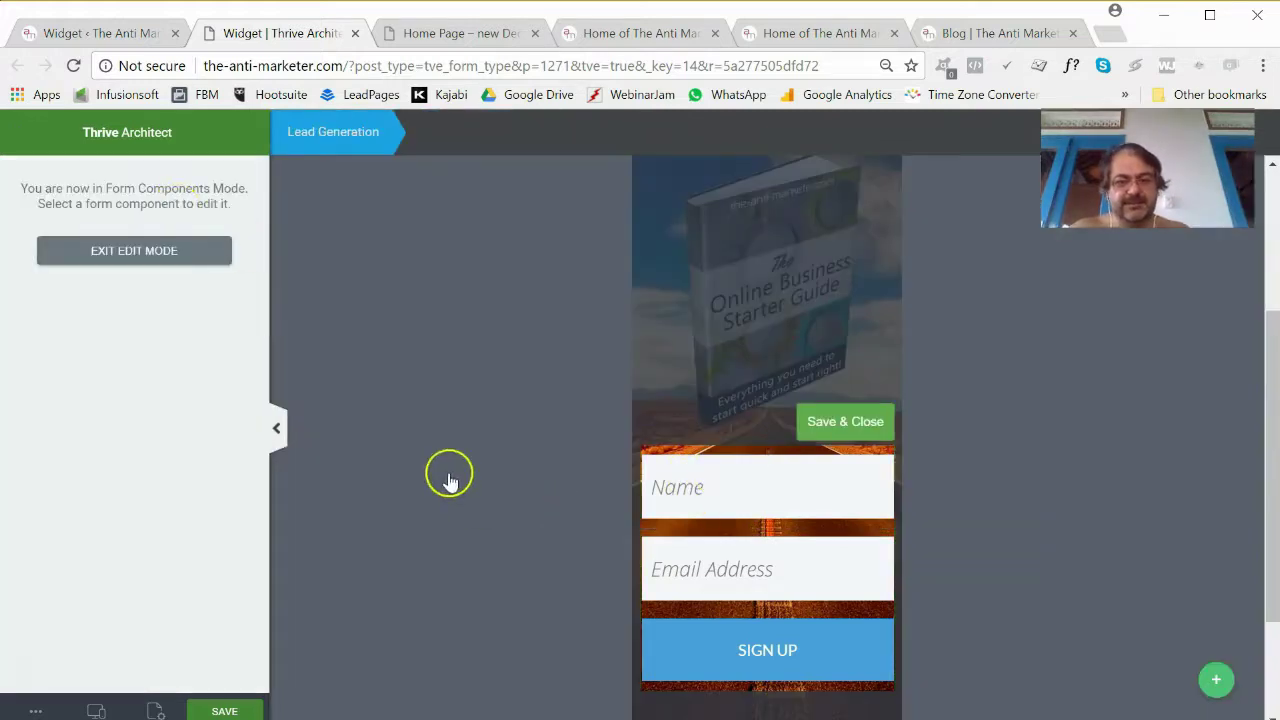
pyautogui.click(136, 250)
pyautogui.click(129, 266)
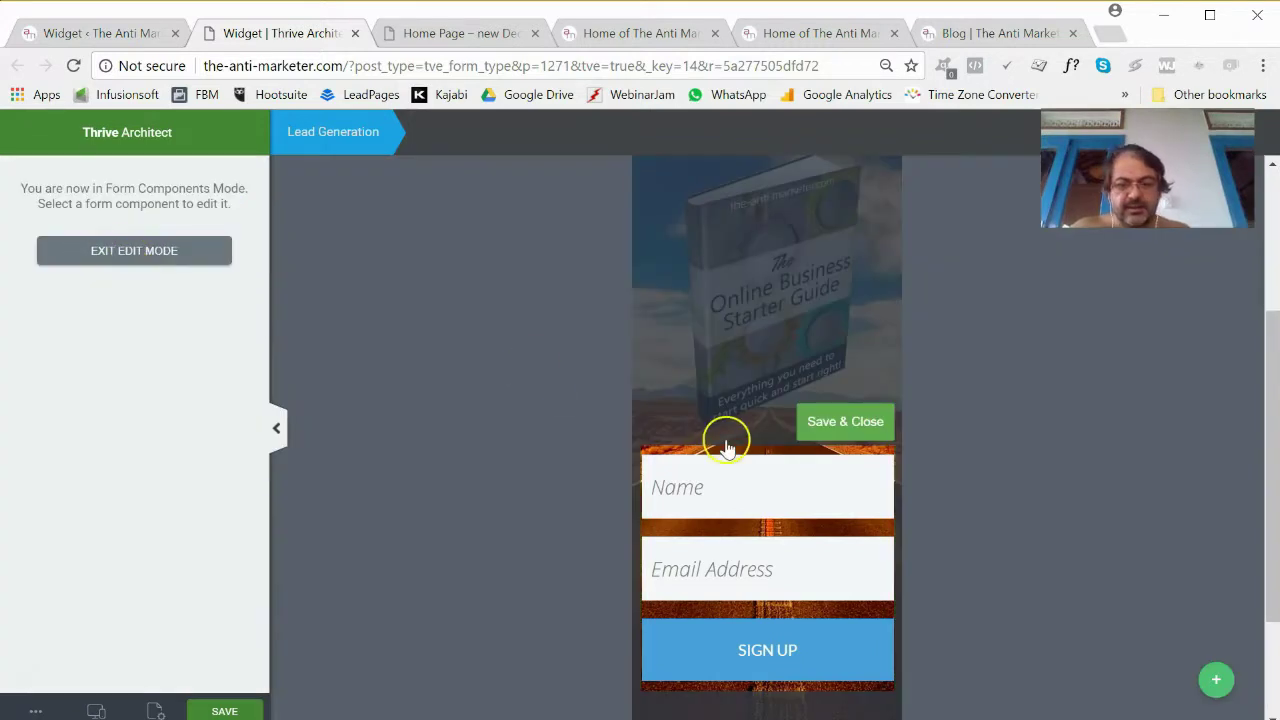
pyautogui.click(720, 489)
pyautogui.scroll(-3, 143, 471)
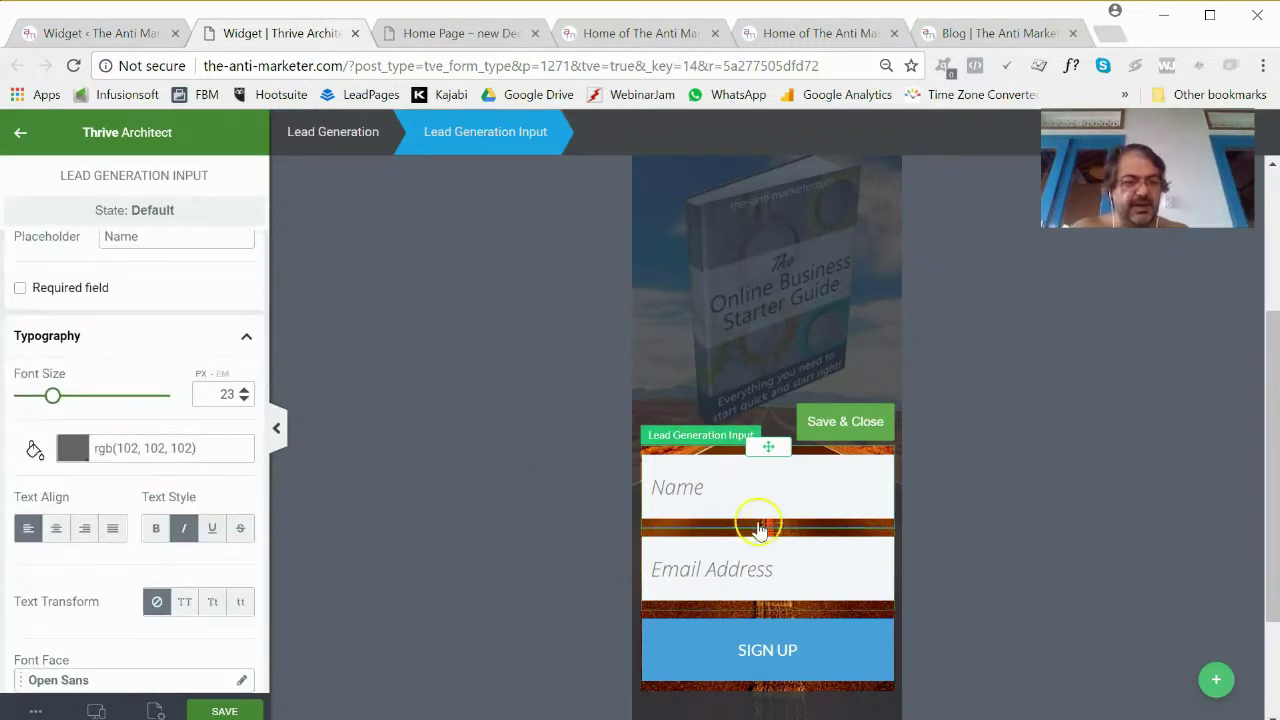
pyautogui.scroll(-4, 200, 500)
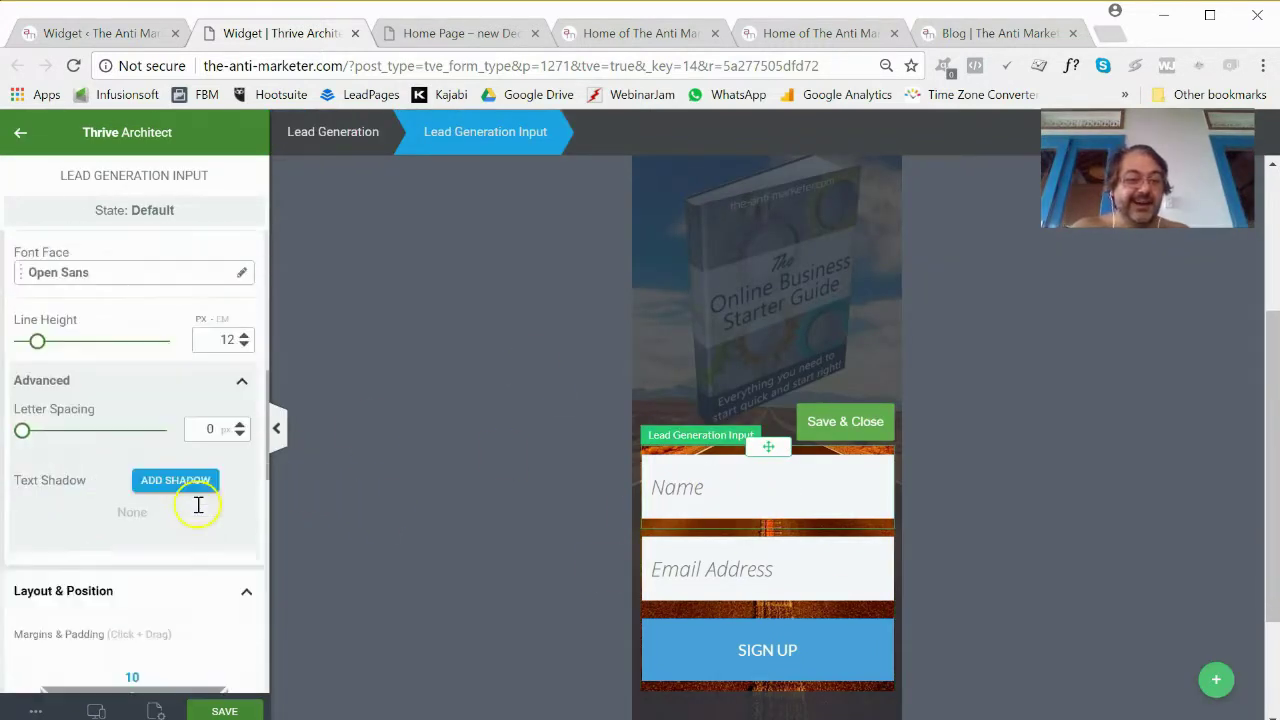
pyautogui.scroll(-4, 198, 505)
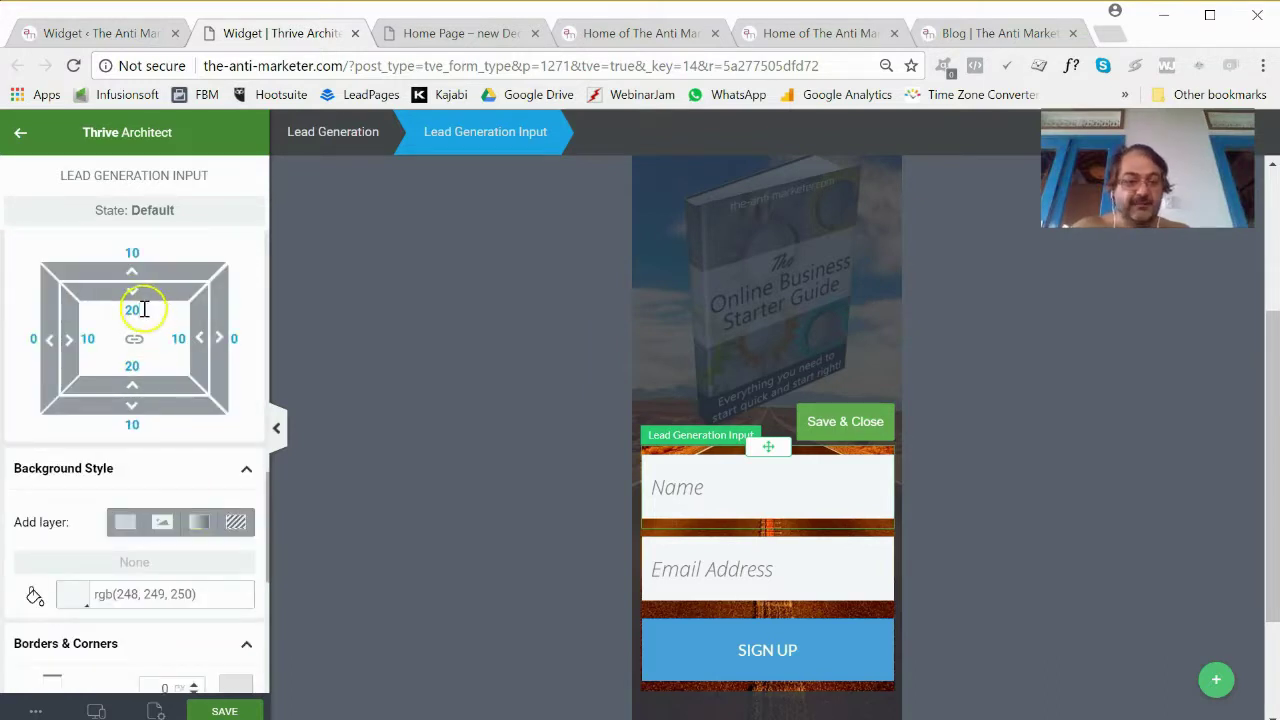
pyautogui.moveTo(143, 310); pyautogui.dragTo(100, 320)
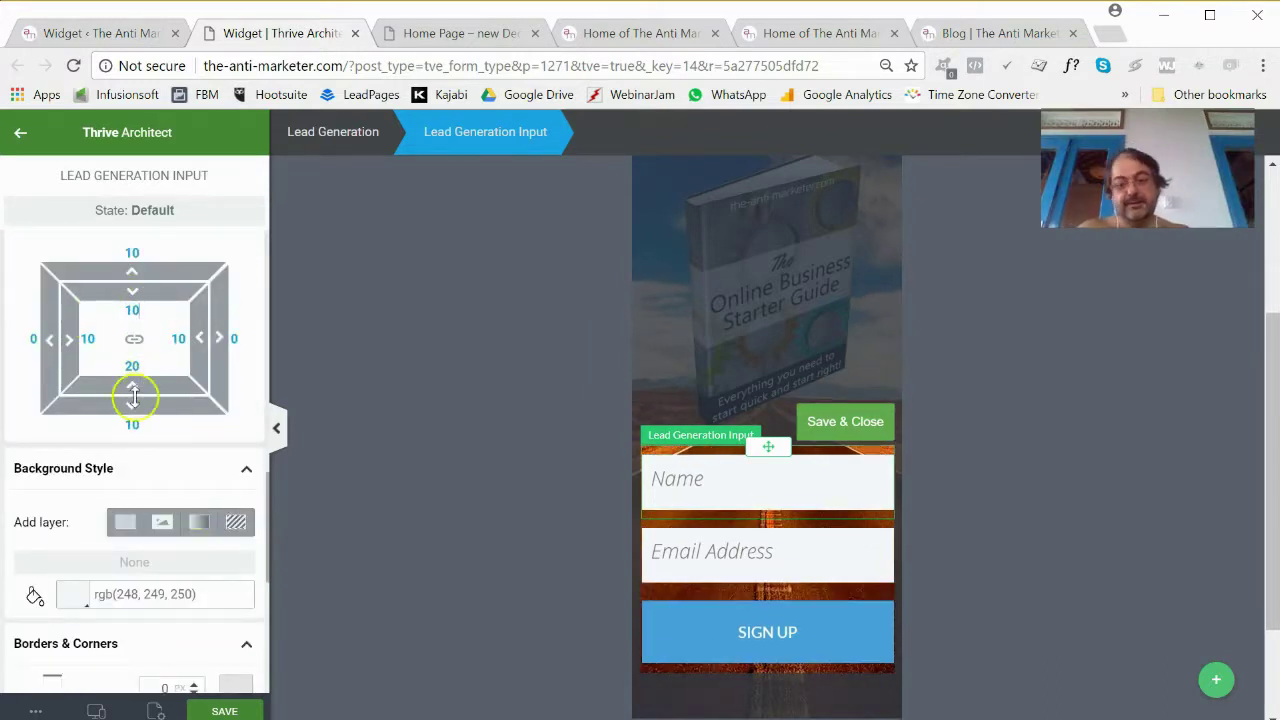
pyautogui.moveTo(143, 372); pyautogui.dragTo(86, 366)
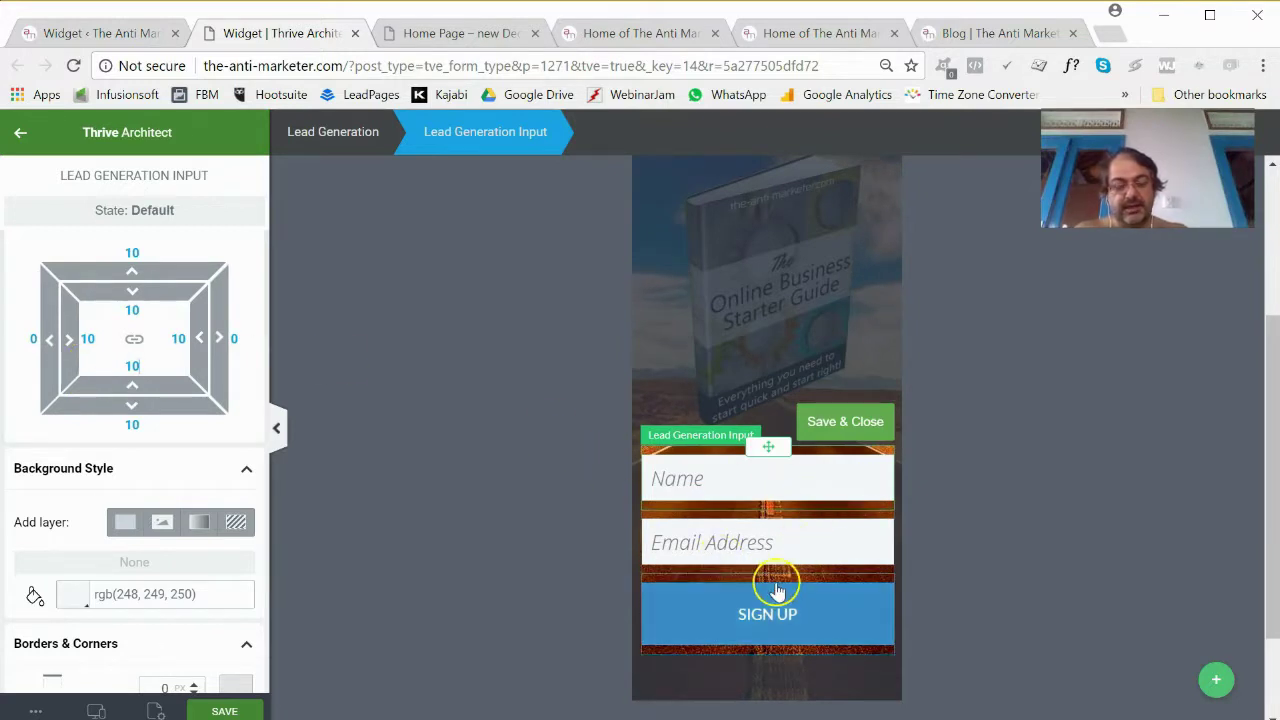
# Increase the SIGN UP button's font size to 25.
pyautogui.click(790, 620)
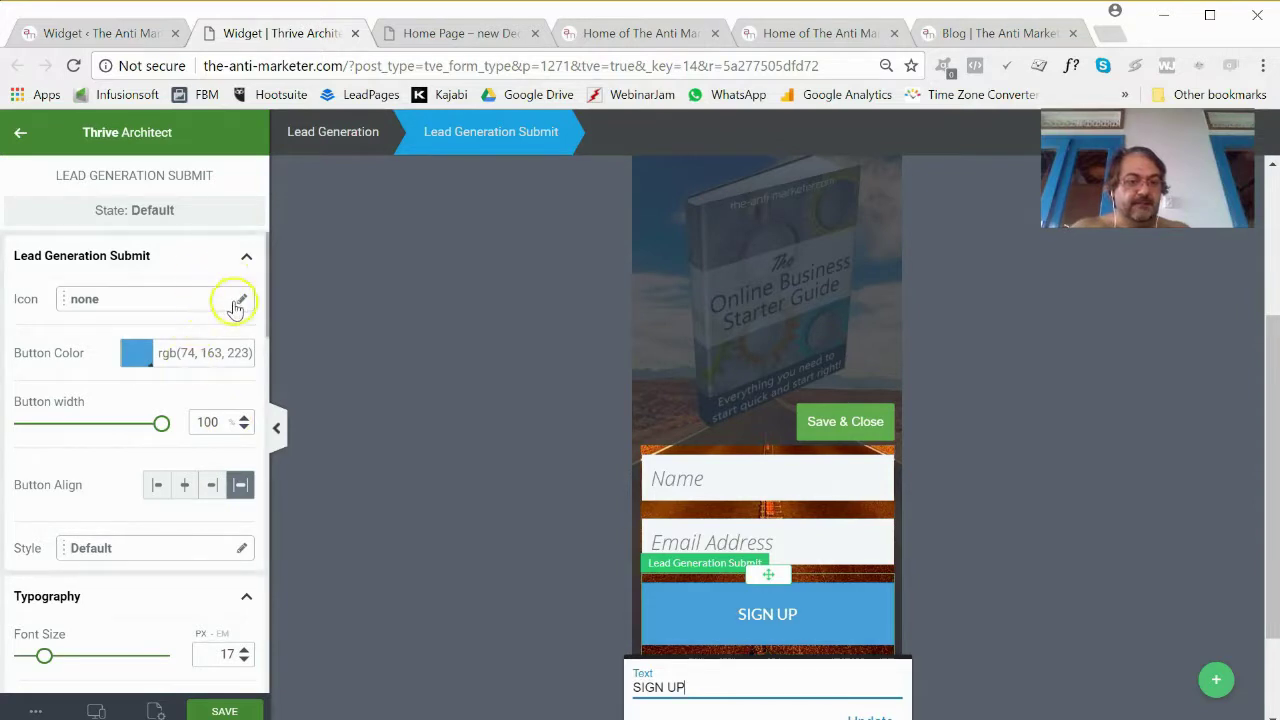
pyautogui.scroll(-1, 188, 425)
pyautogui.scroll(-3, 190, 425)
pyautogui.scroll(1, 160, 420)
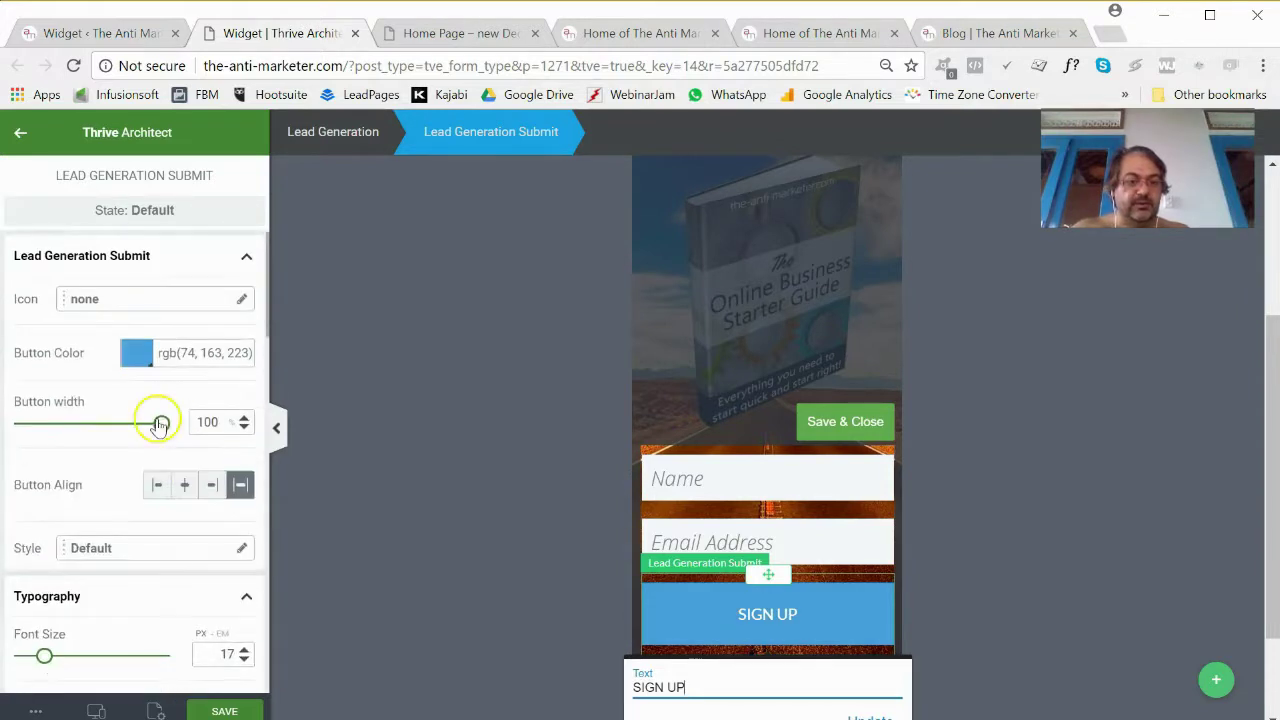
pyautogui.scroll(-4, 160, 408)
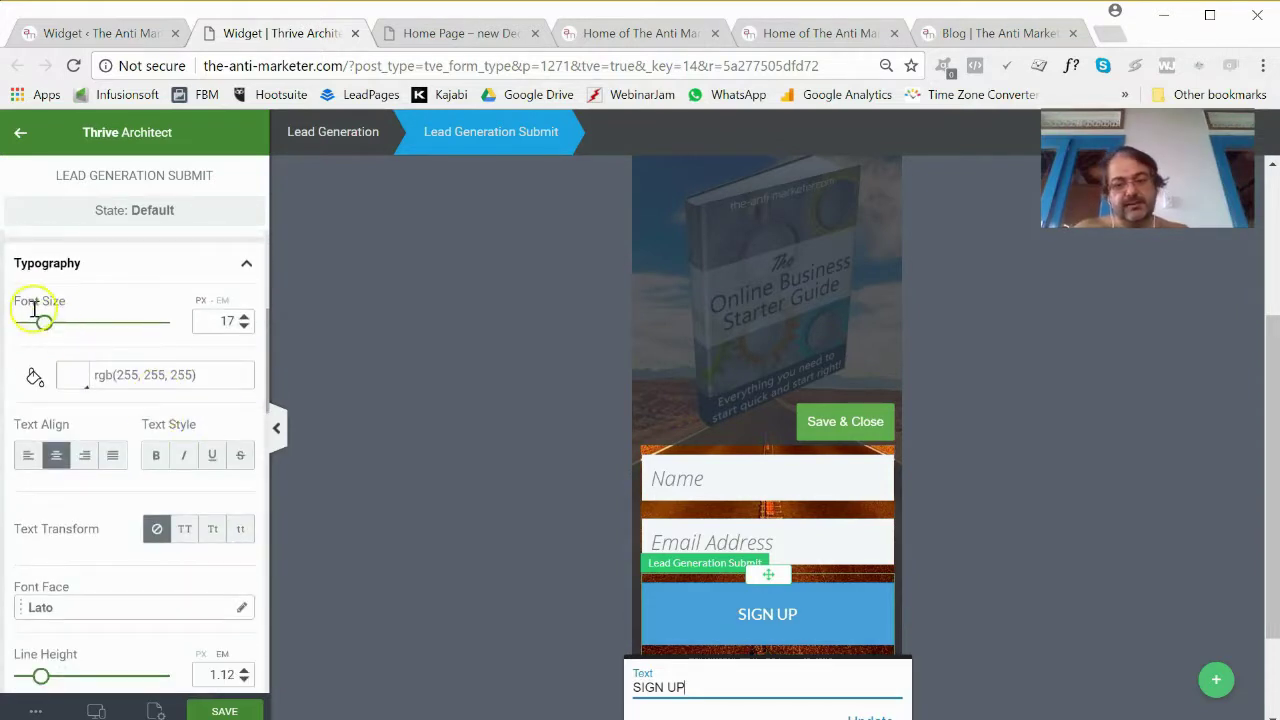
pyautogui.moveTo(45, 330); pyautogui.dragTo(57, 337)
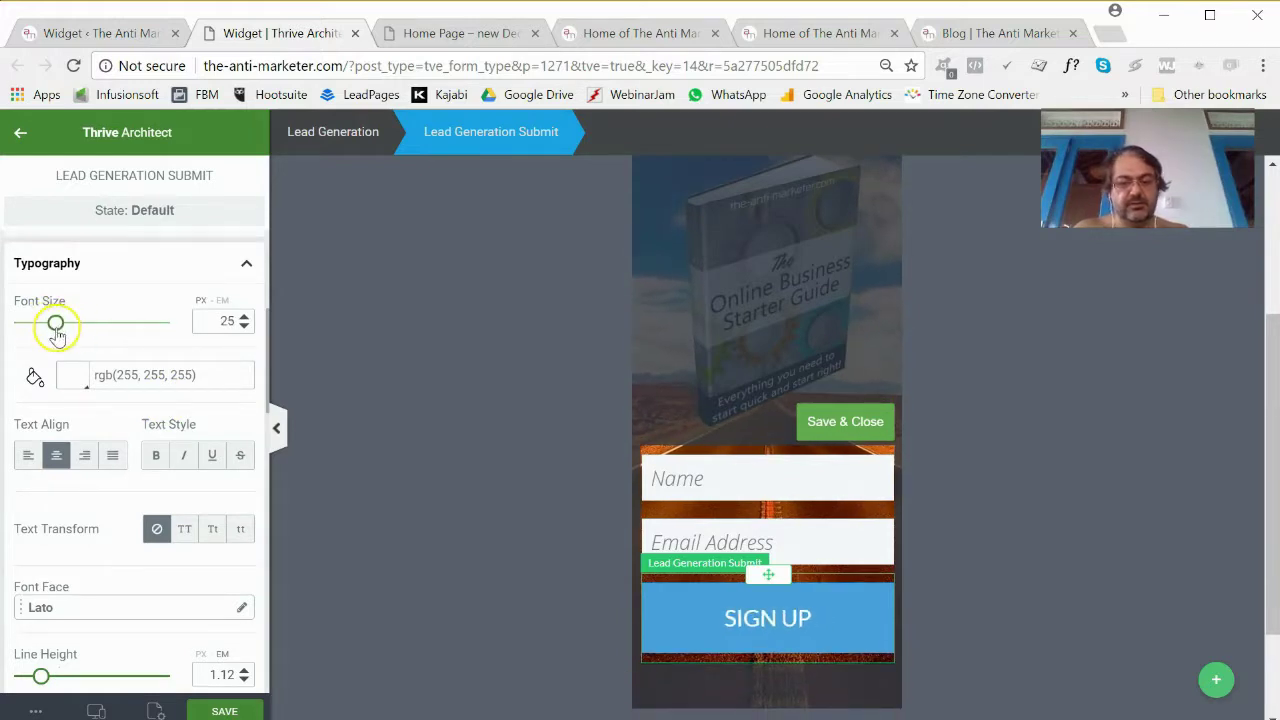
# Change the button label from SIGN UP to DOWNLOAD.
pyautogui.click(730, 620)
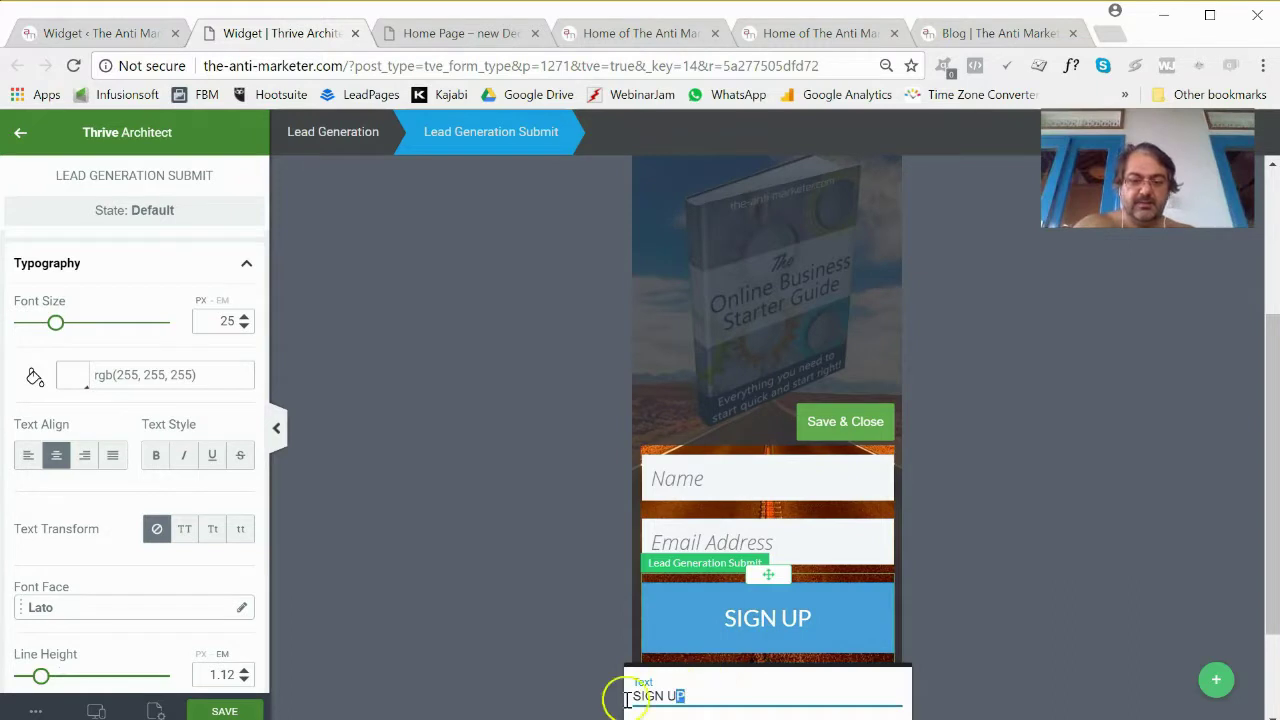
pyautogui.click(576, 675)
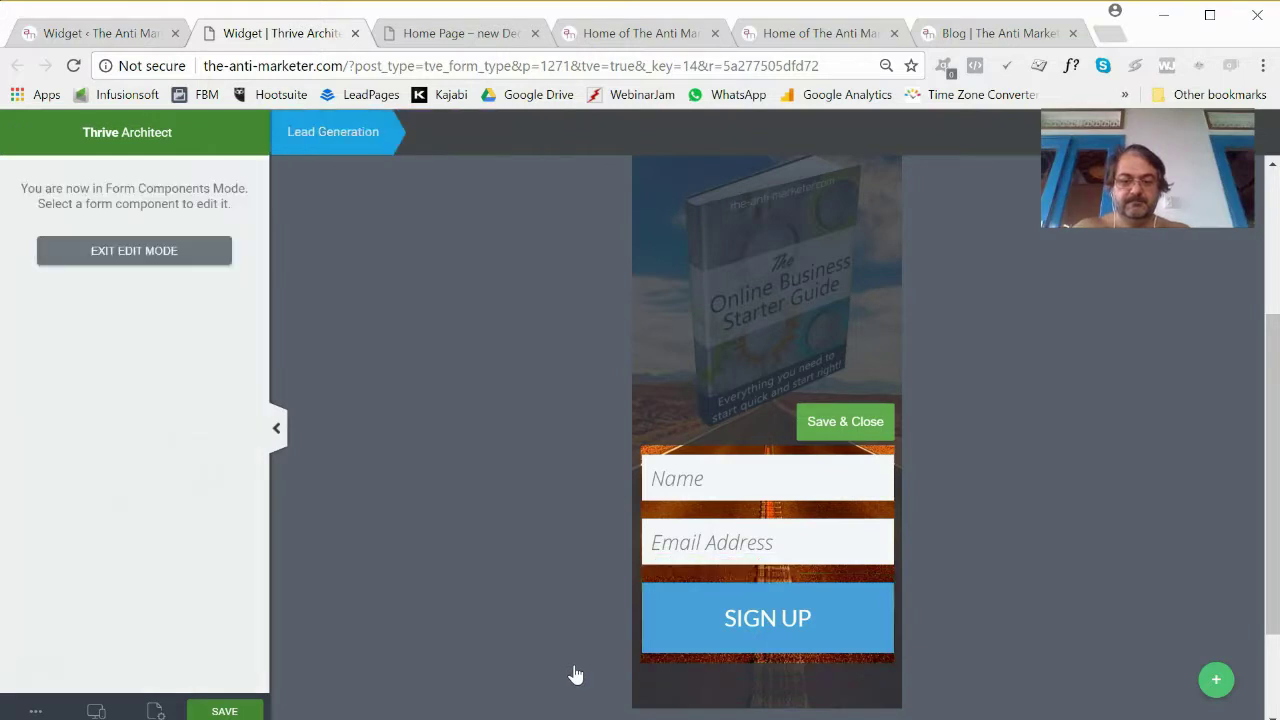
pyautogui.click(780, 614)
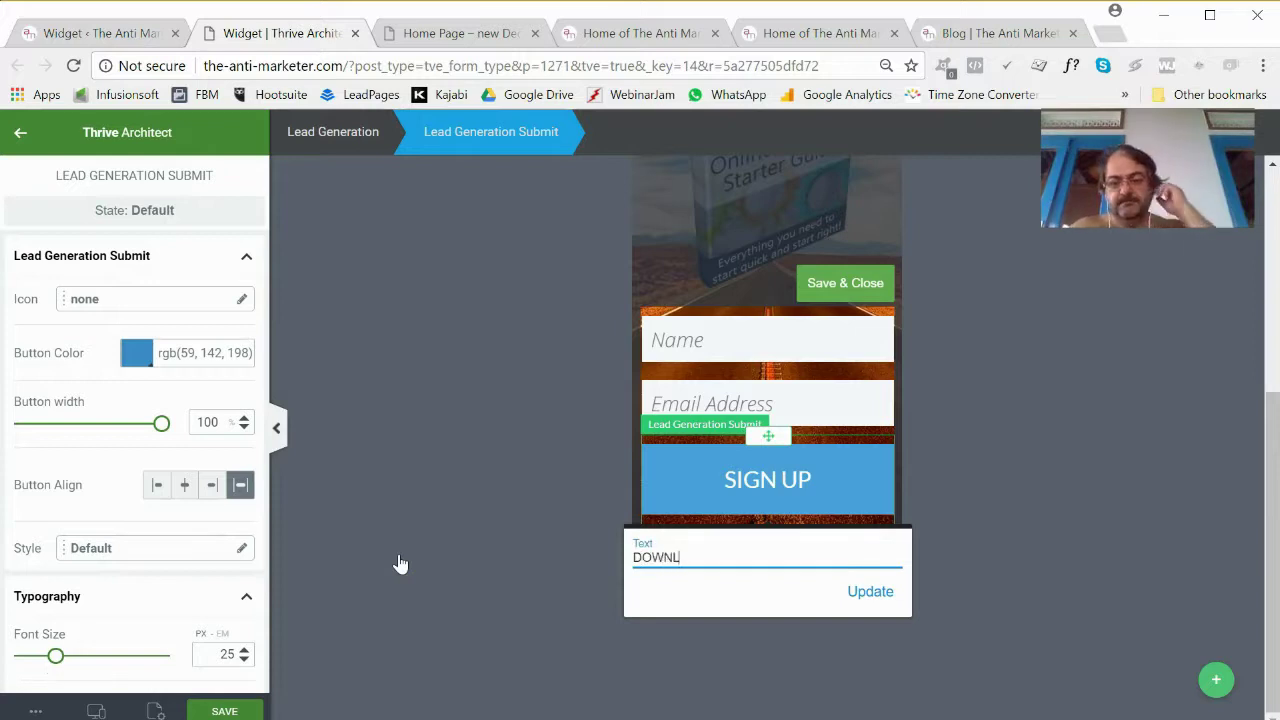
pyautogui.click(862, 592)
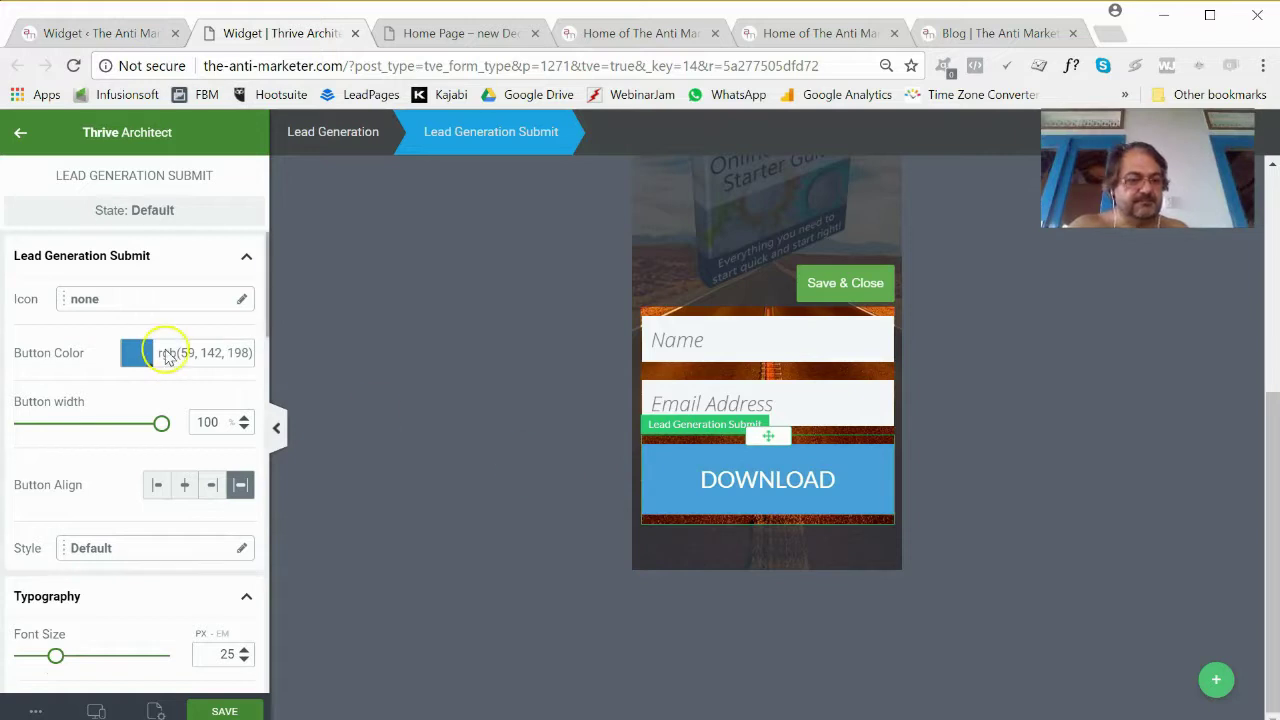
# Colour the DOWNLOAD button dark red #c00000, rgb(192, 0, 0).
pyautogui.click(137, 355)
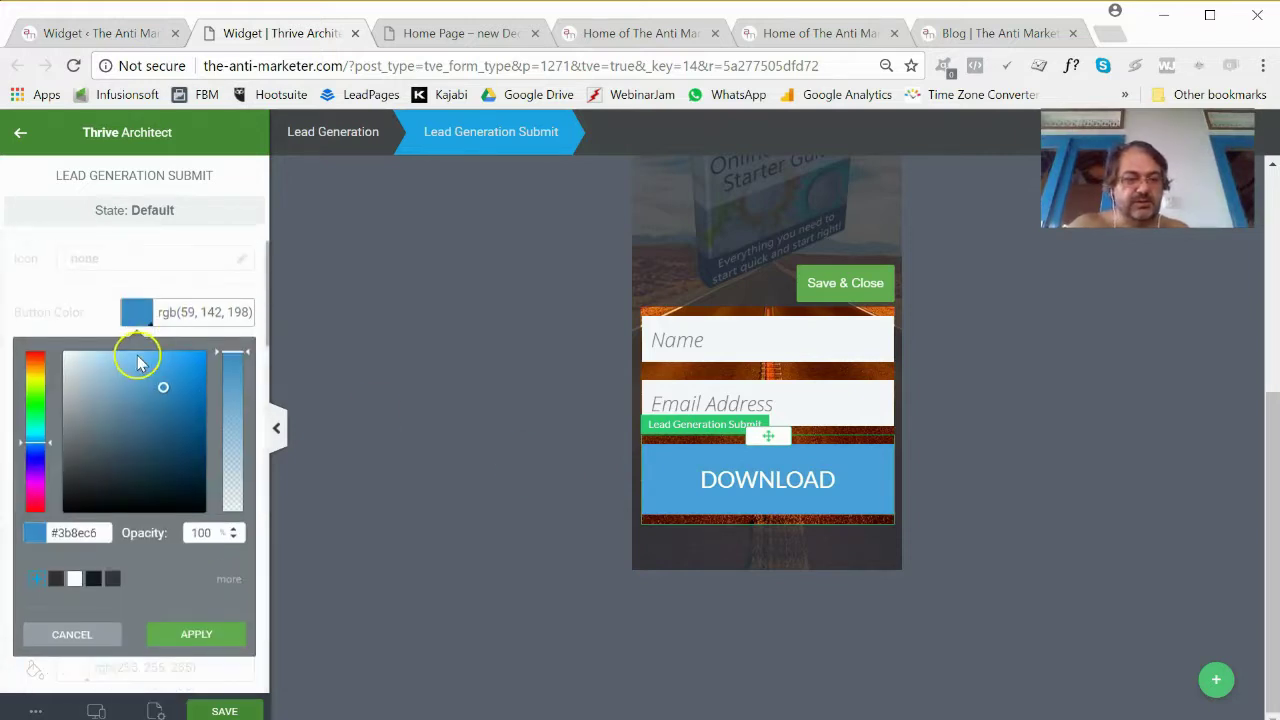
pyautogui.click(32, 508)
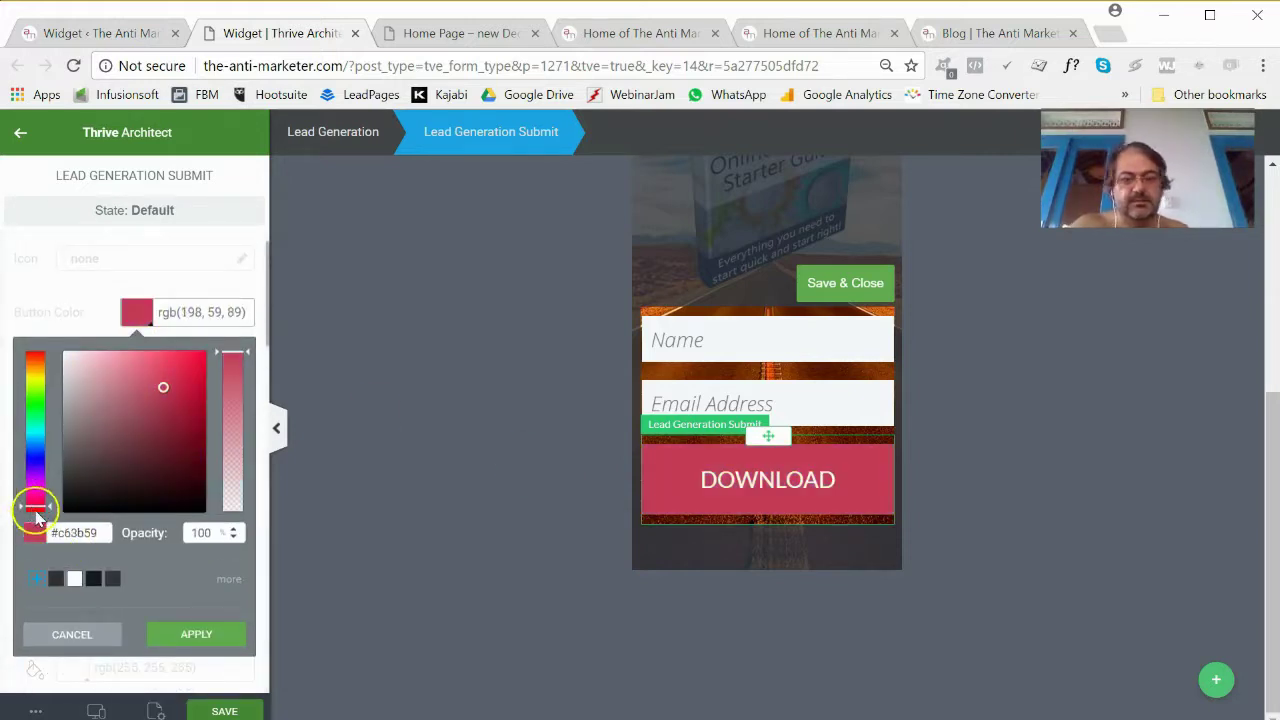
pyautogui.moveTo(165, 388)
pyautogui.mouseDown()
pyautogui.moveTo(214, 368)
pyautogui.moveTo(199, 364)
pyautogui.moveTo(194, 413)
pyautogui.moveTo(202, 352)
pyautogui.moveTo(199, 364)
pyautogui.mouseUp()
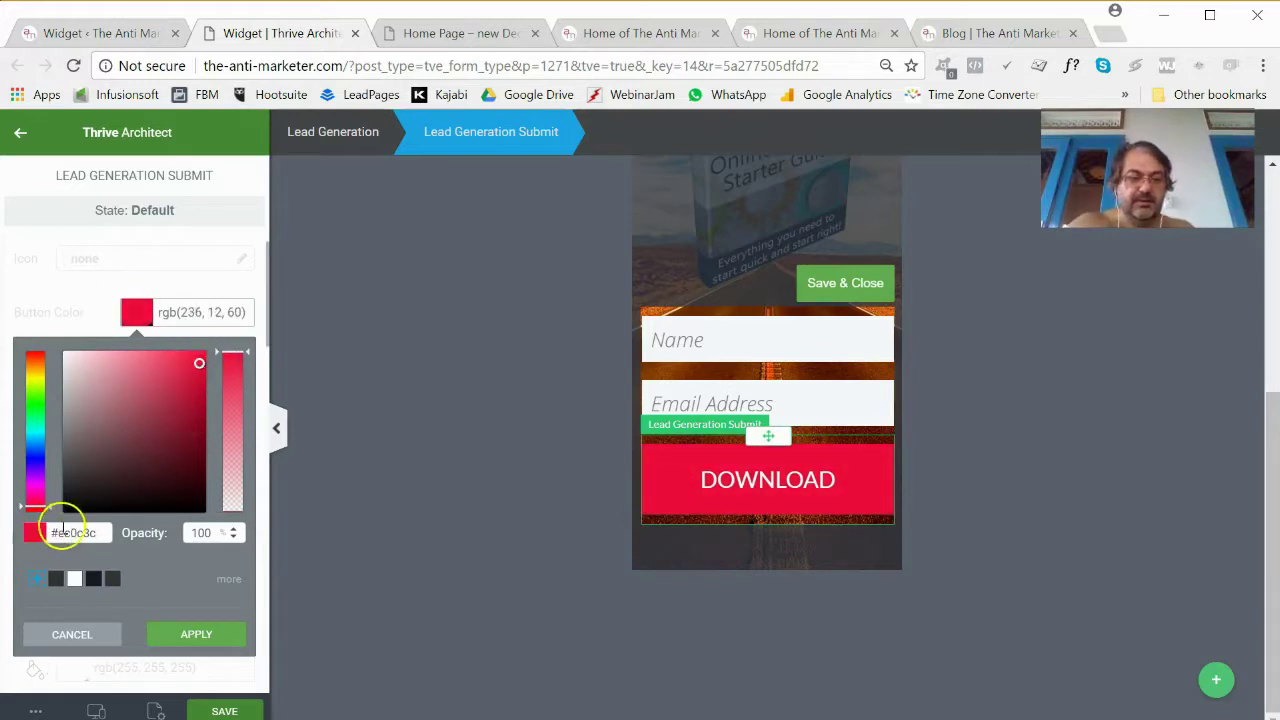
pyautogui.moveTo(60, 535); pyautogui.dragTo(240, 537)
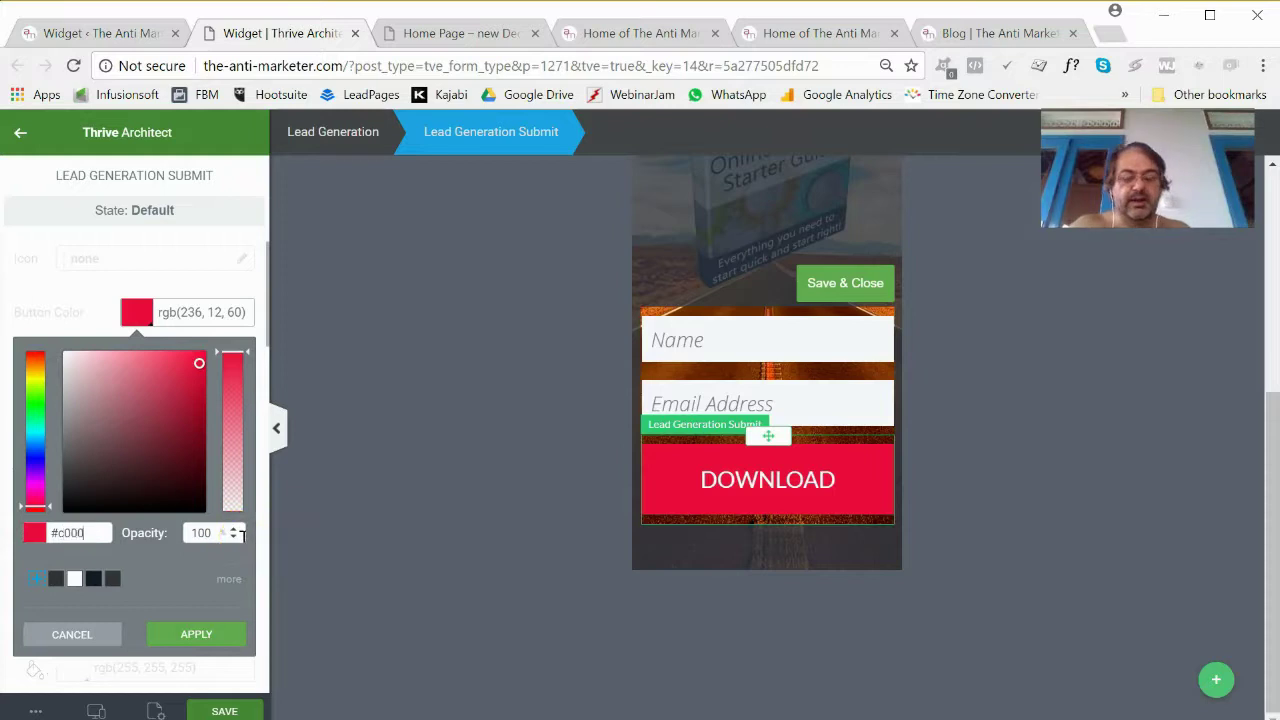
pyautogui.click(206, 630)
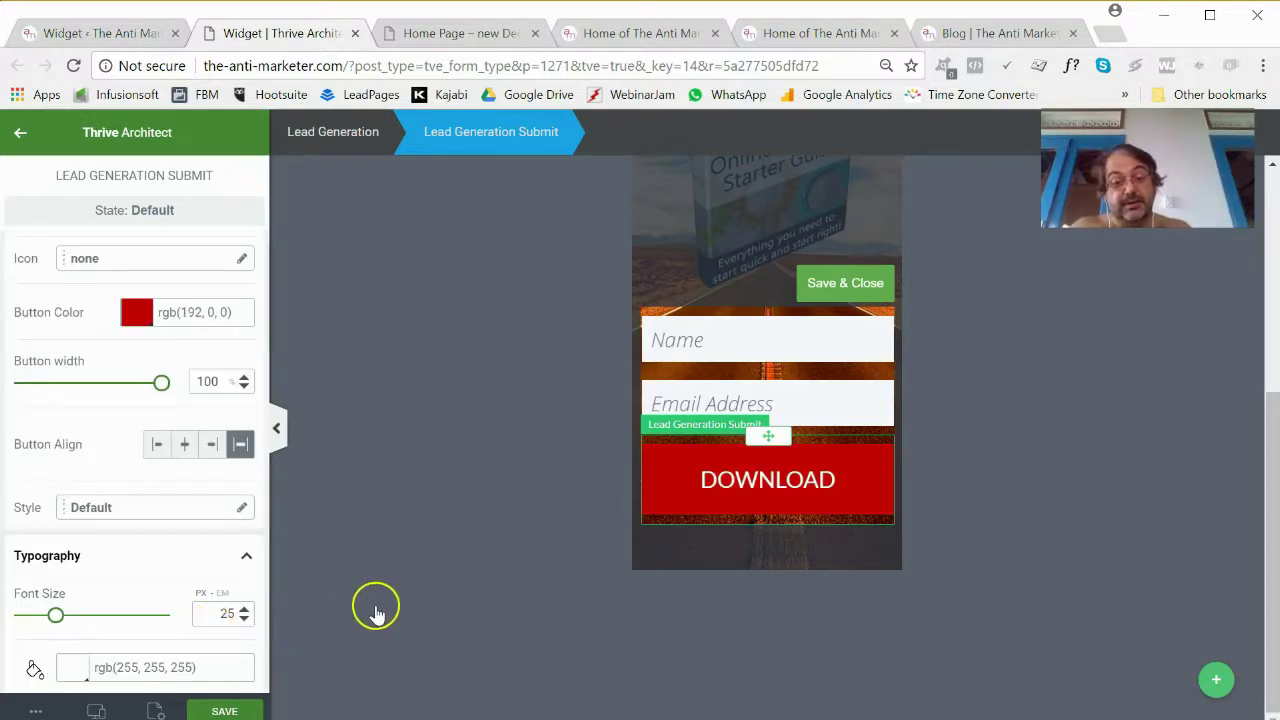
# Trim the button's top and bottom padding to 15 and save the changes.
pyautogui.scroll(-2, 128, 540)
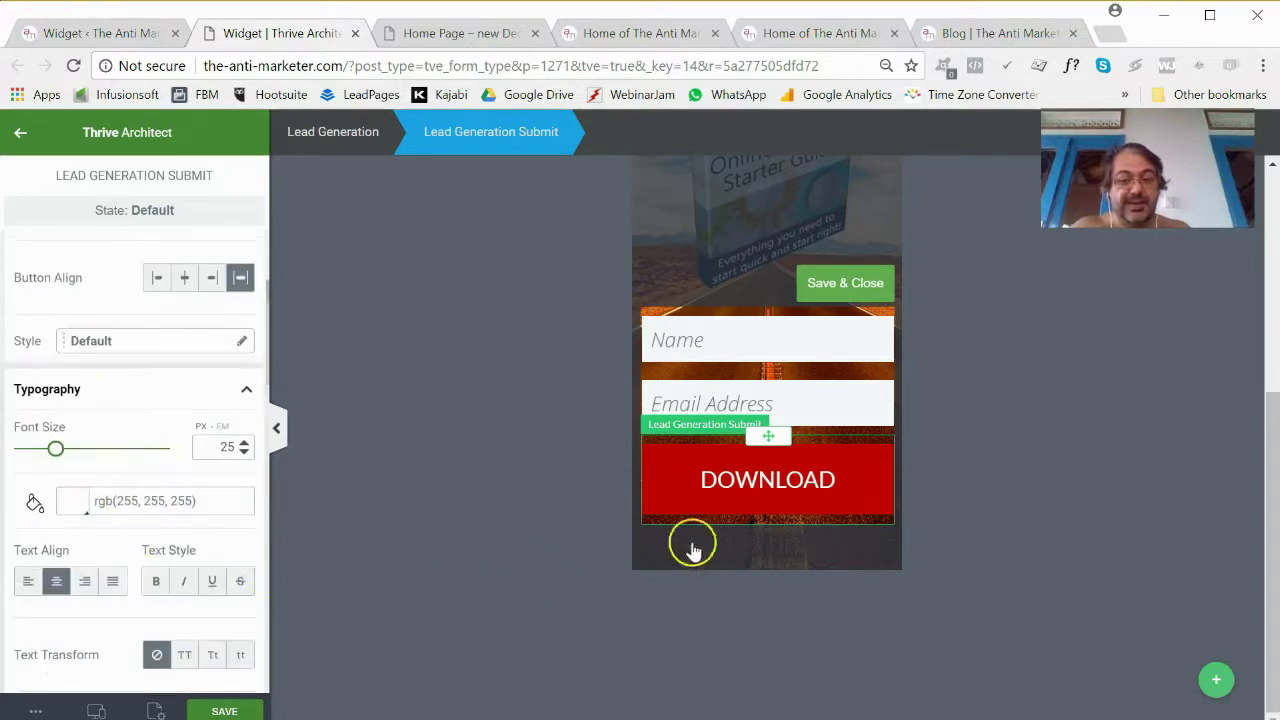
pyautogui.click(757, 510)
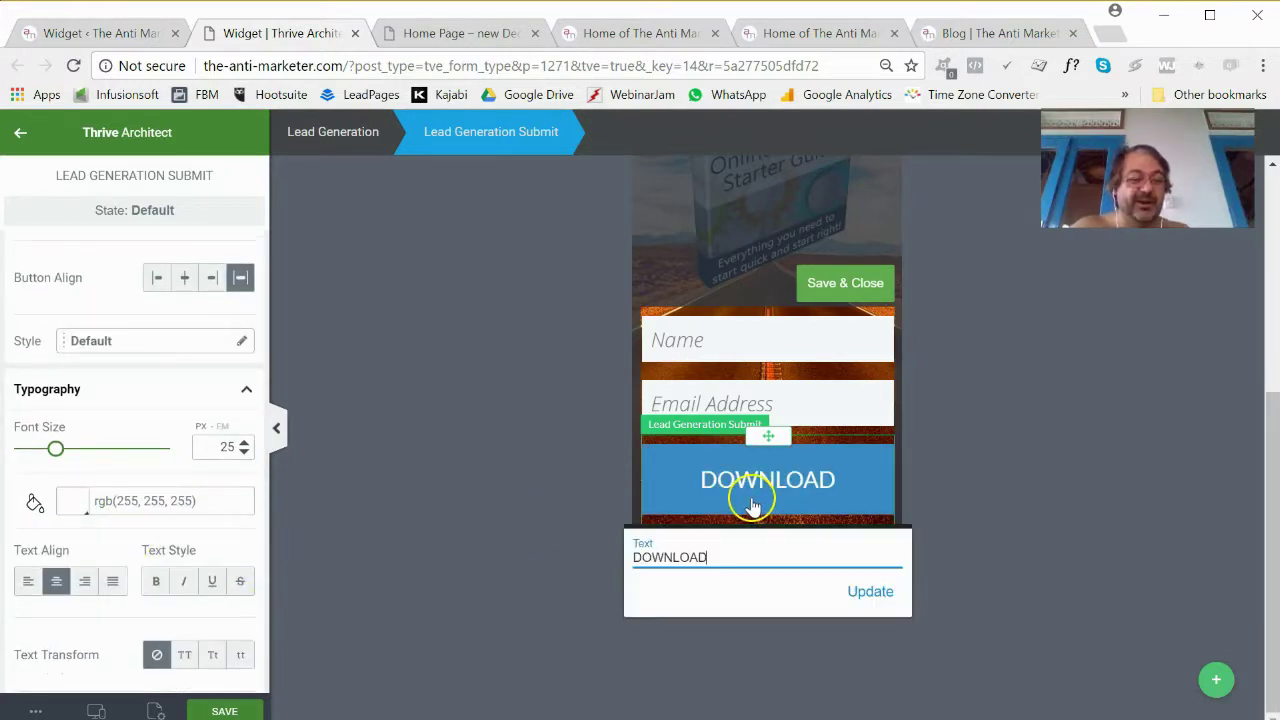
pyautogui.scroll(-8, 192, 483)
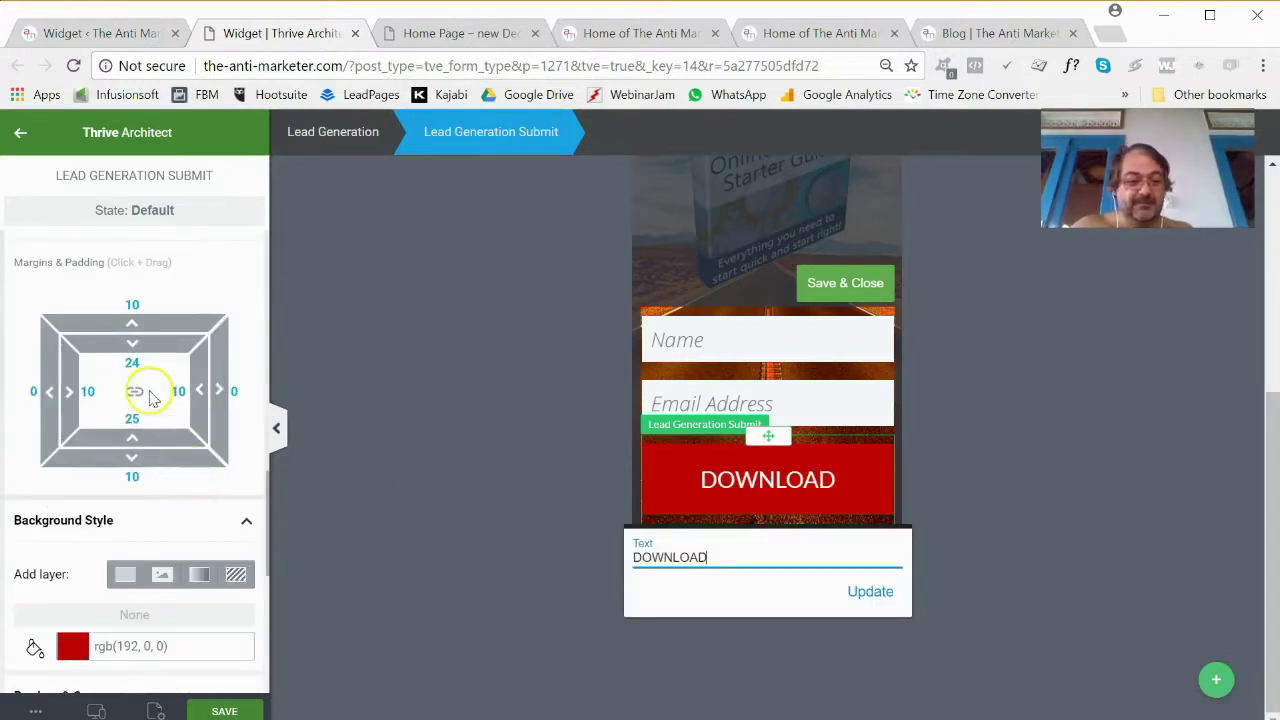
pyautogui.moveTo(141, 357); pyautogui.dragTo(163, 403)
pyautogui.click(205, 708)
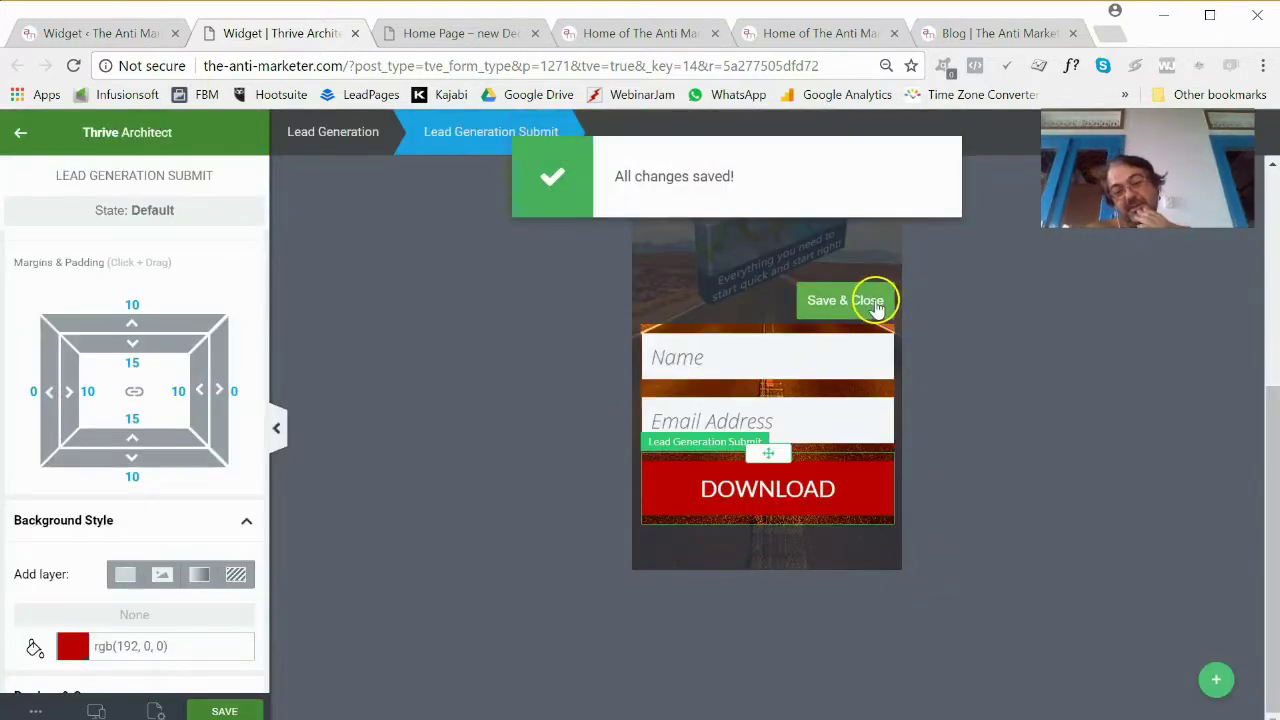
# Finish field editing and reduce the sign-up form's bottom margin to 20.
pyautogui.click(868, 299)
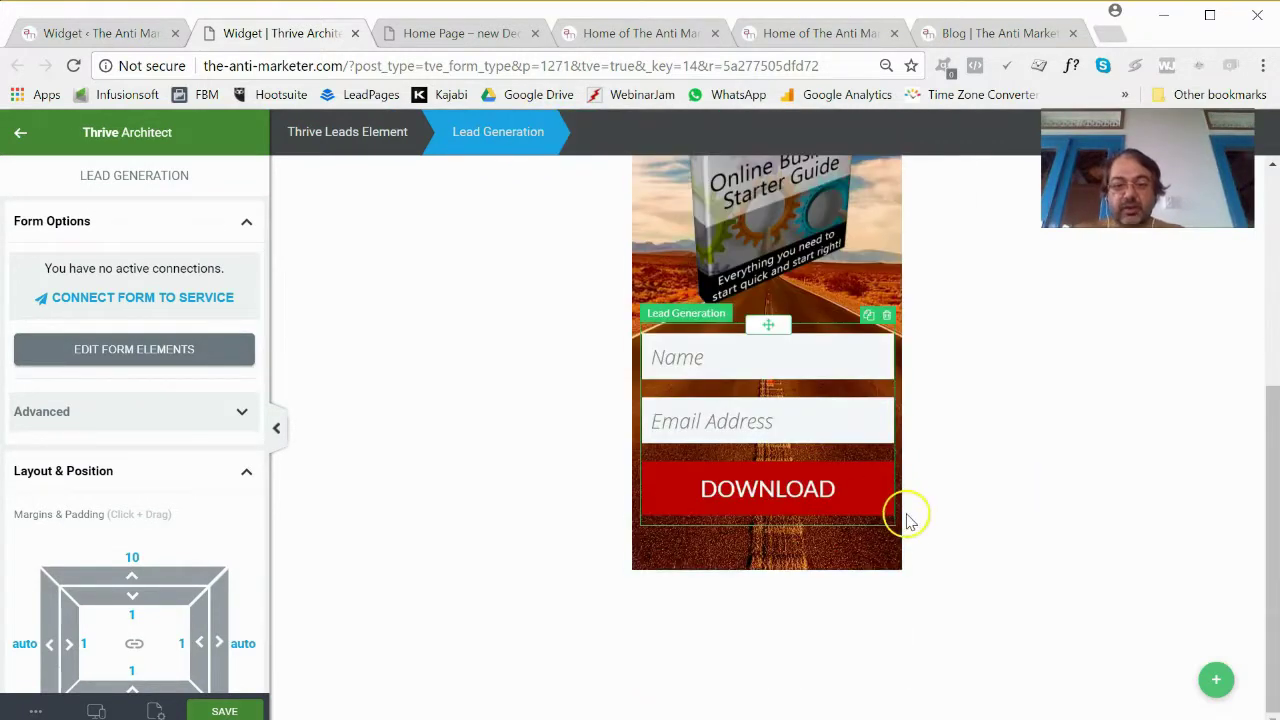
pyautogui.scroll(-2, 908, 520)
pyautogui.scroll(2, 908, 520)
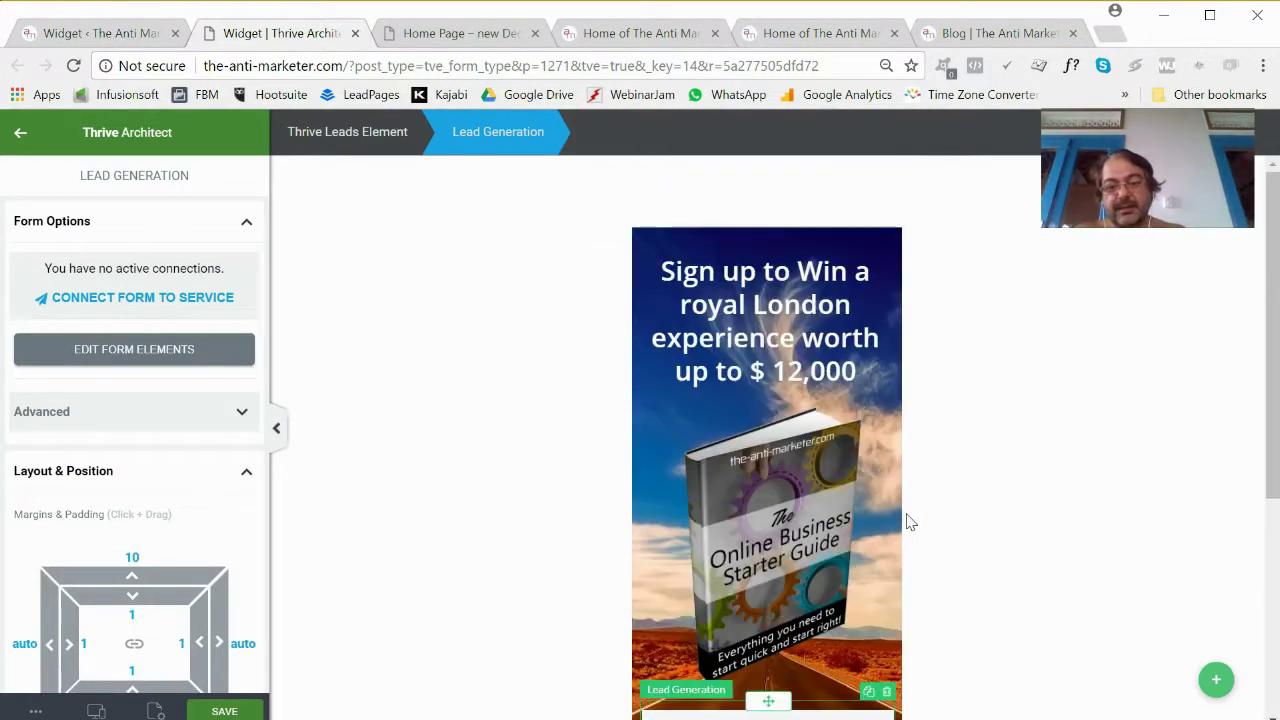
pyautogui.click(725, 260)
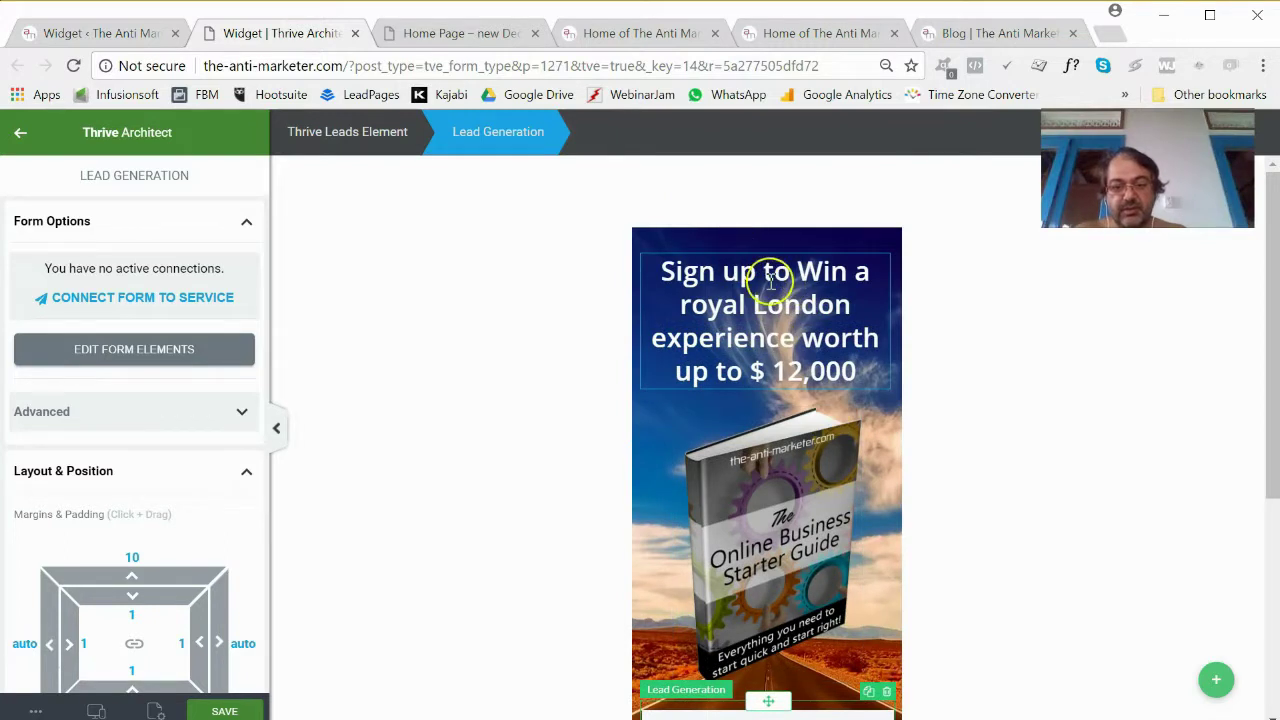
pyautogui.scroll(-4, 740, 320)
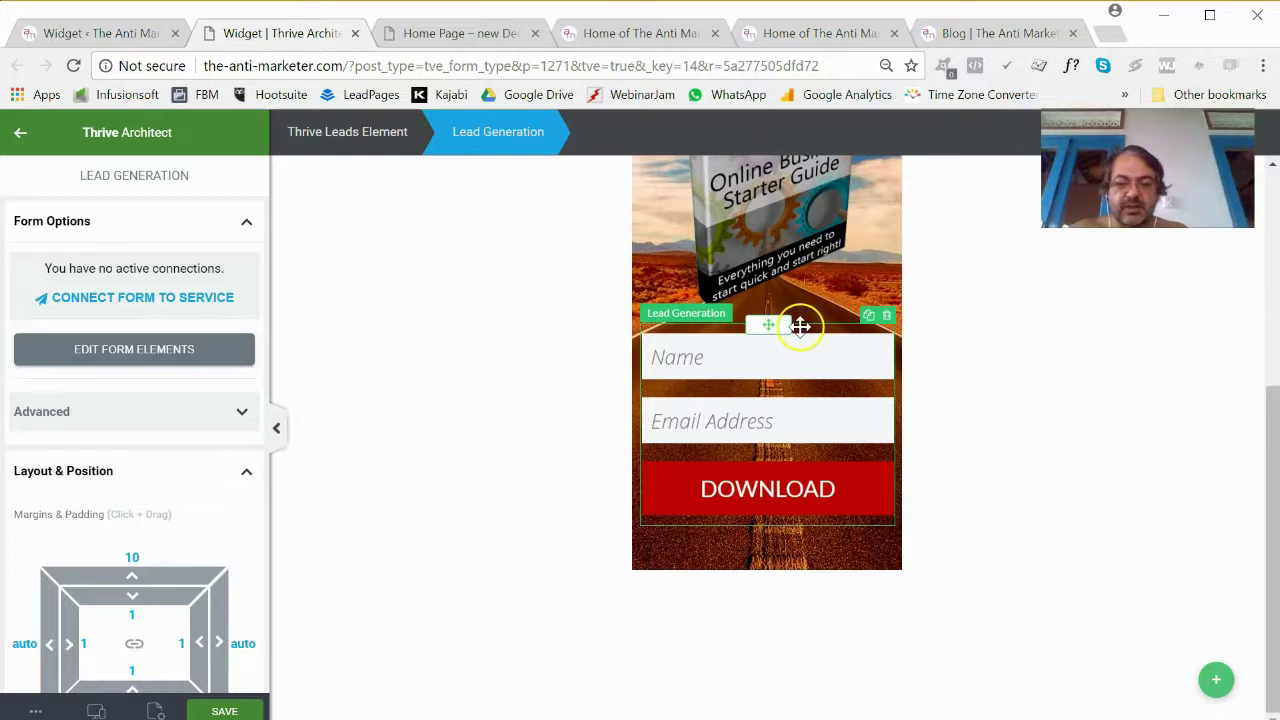
pyautogui.scroll(-3, 190, 485)
pyautogui.moveTo(128, 400); pyautogui.dragTo(157, 400)
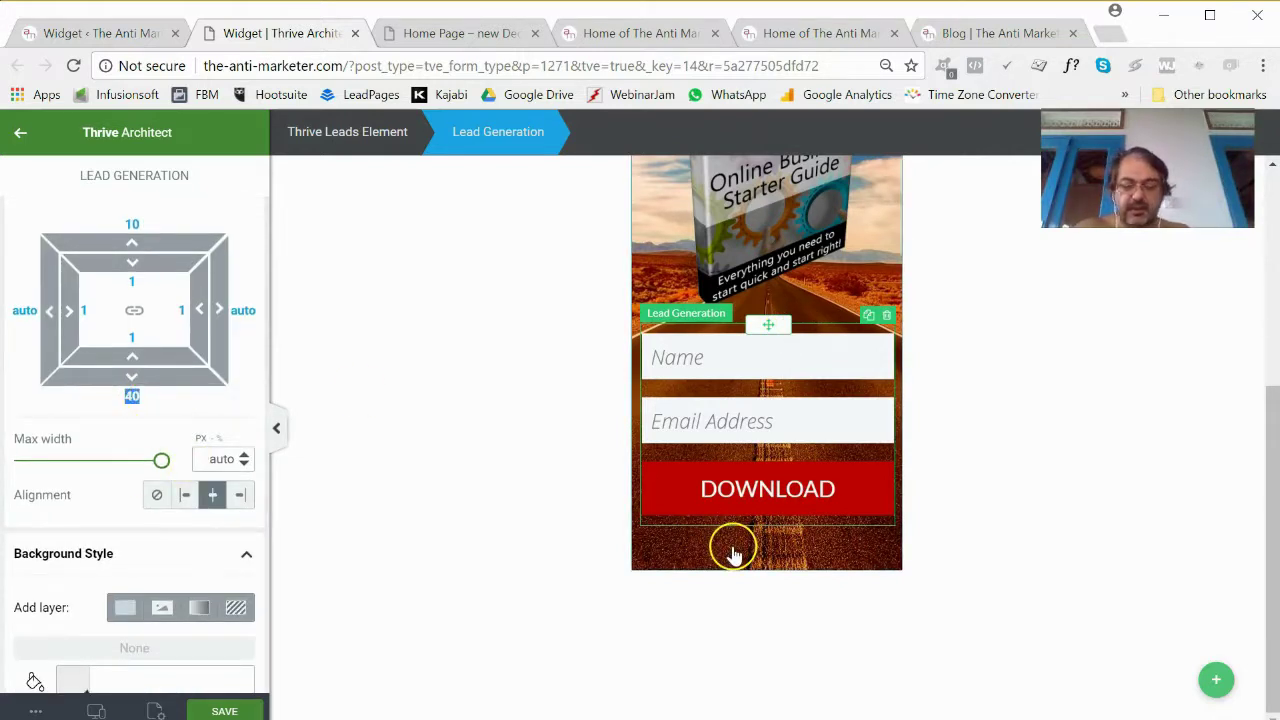
pyautogui.write('20')
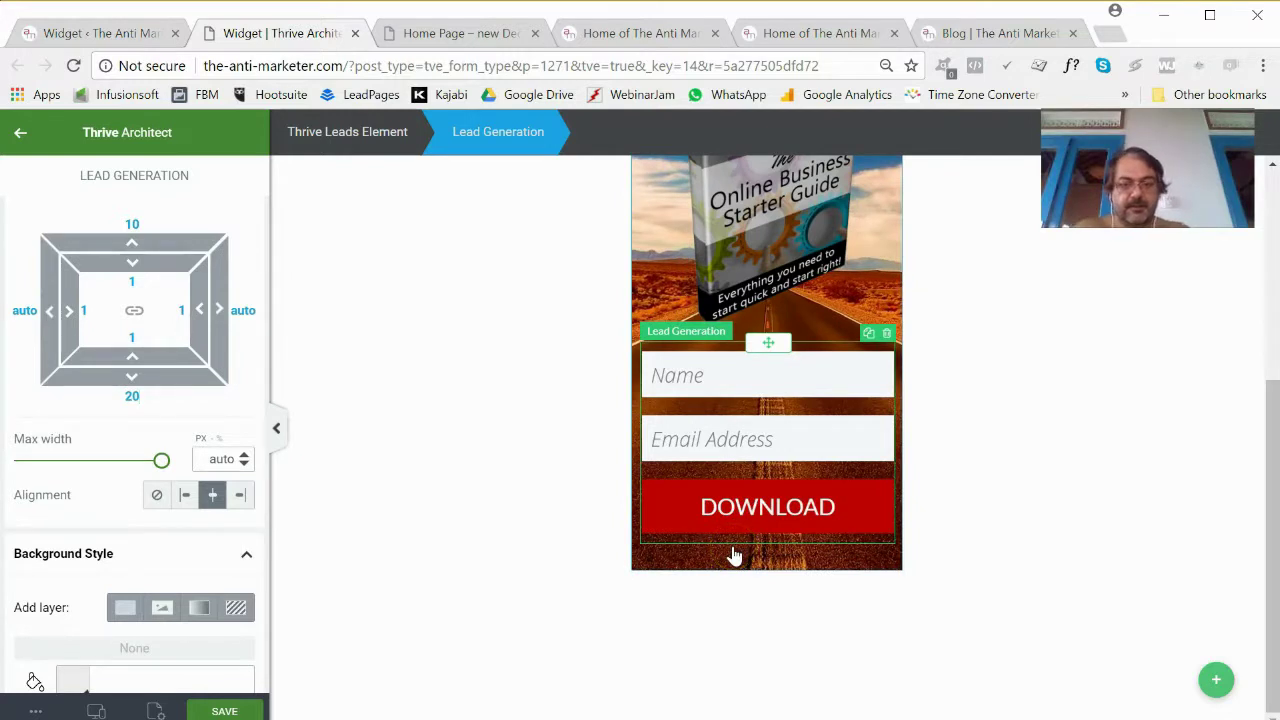
pyautogui.write('=')
pyautogui.click(734, 557)
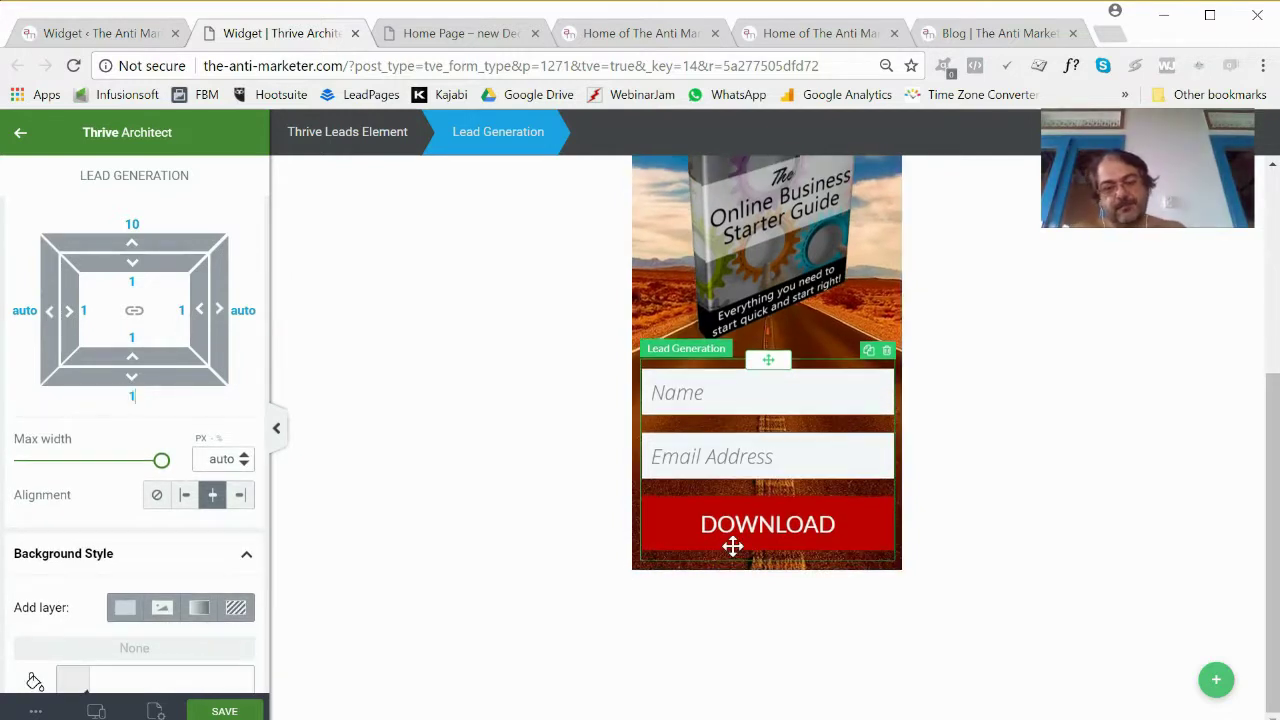
pyautogui.click(905, 645)
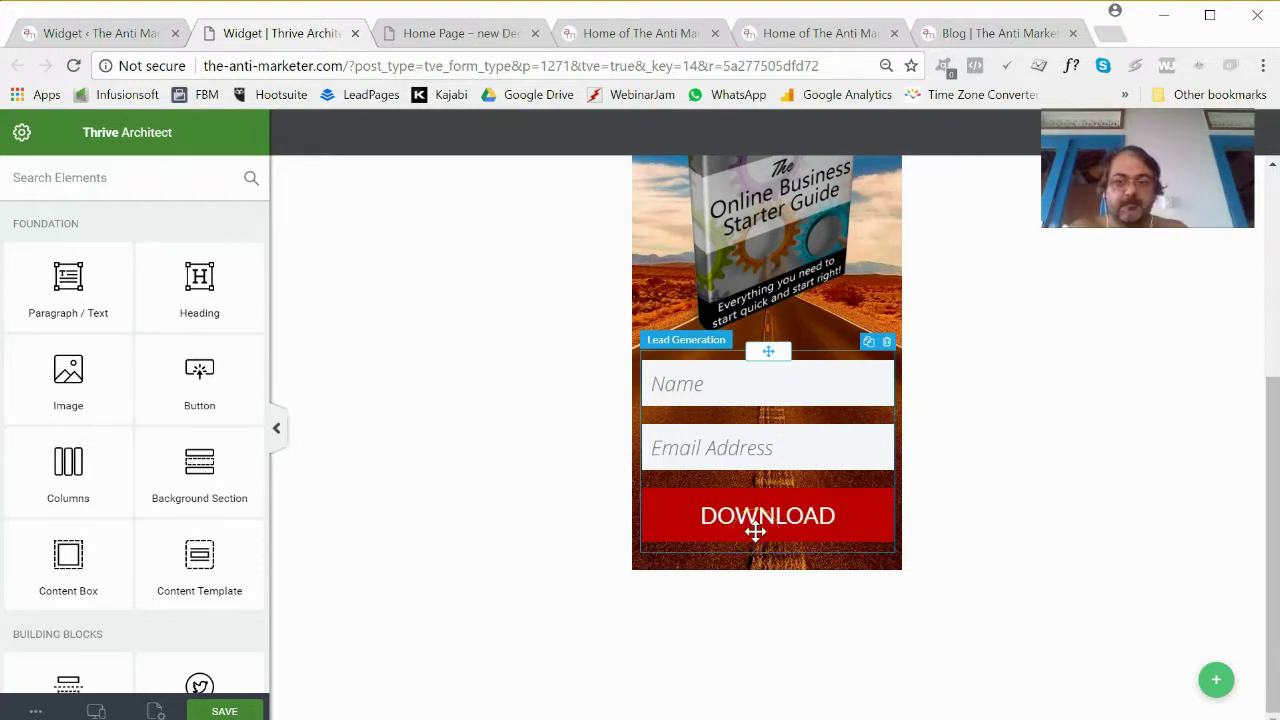
# Select the whole Thrive Leads sign-up form element.
pyautogui.scroll(2, 755, 531)
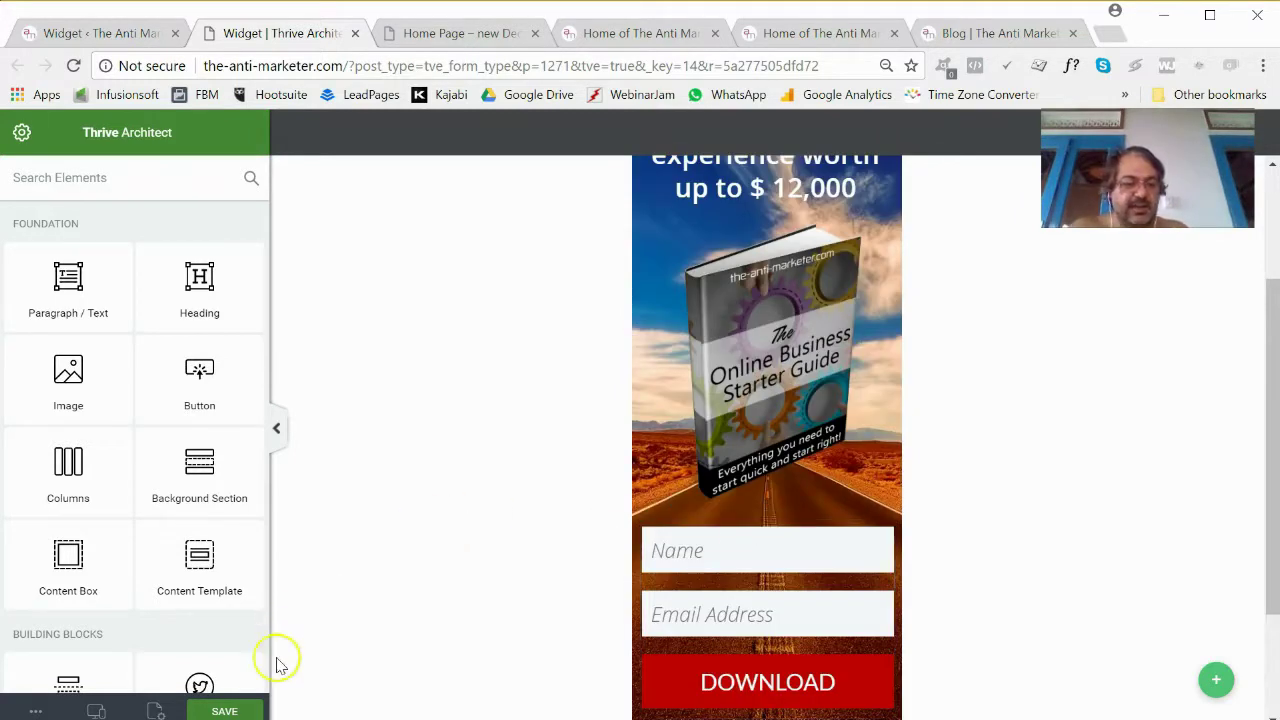
pyautogui.scroll(2, 634, 357)
pyautogui.click(765, 249)
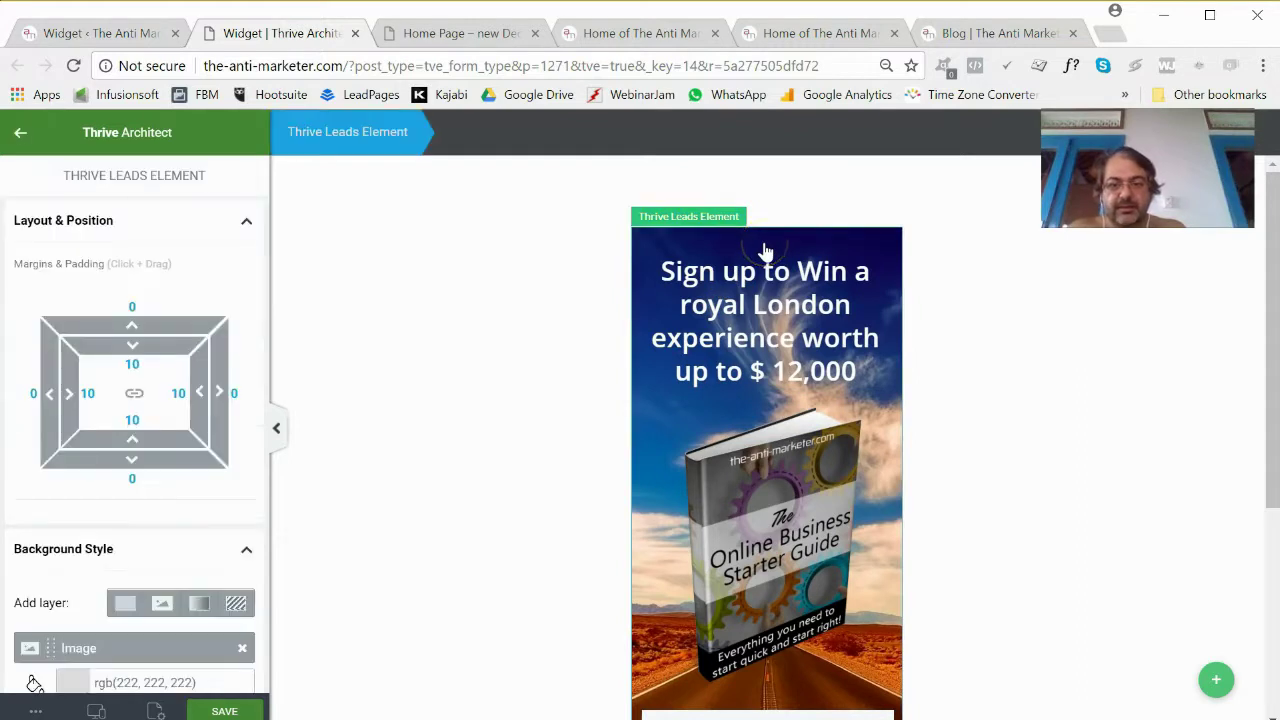
# Add a black linear gradient layer to the form background, angled at 359°.
pyautogui.click(720, 251)
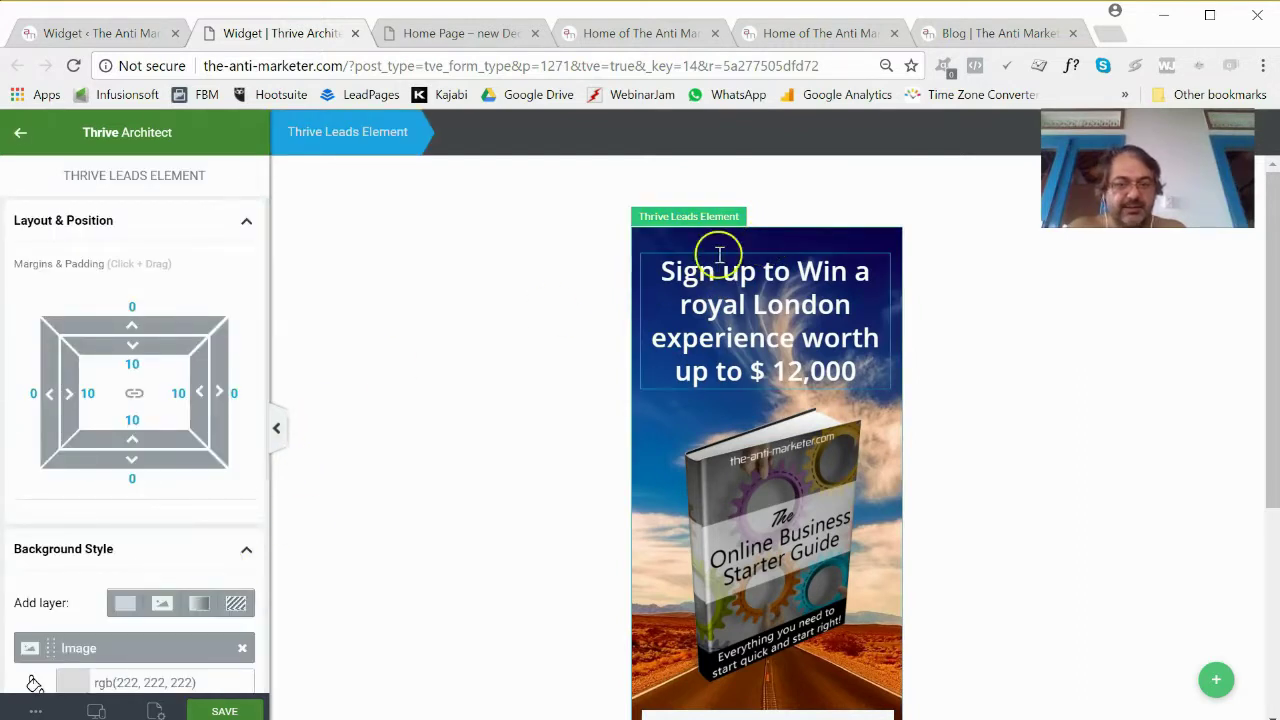
pyautogui.click(713, 240)
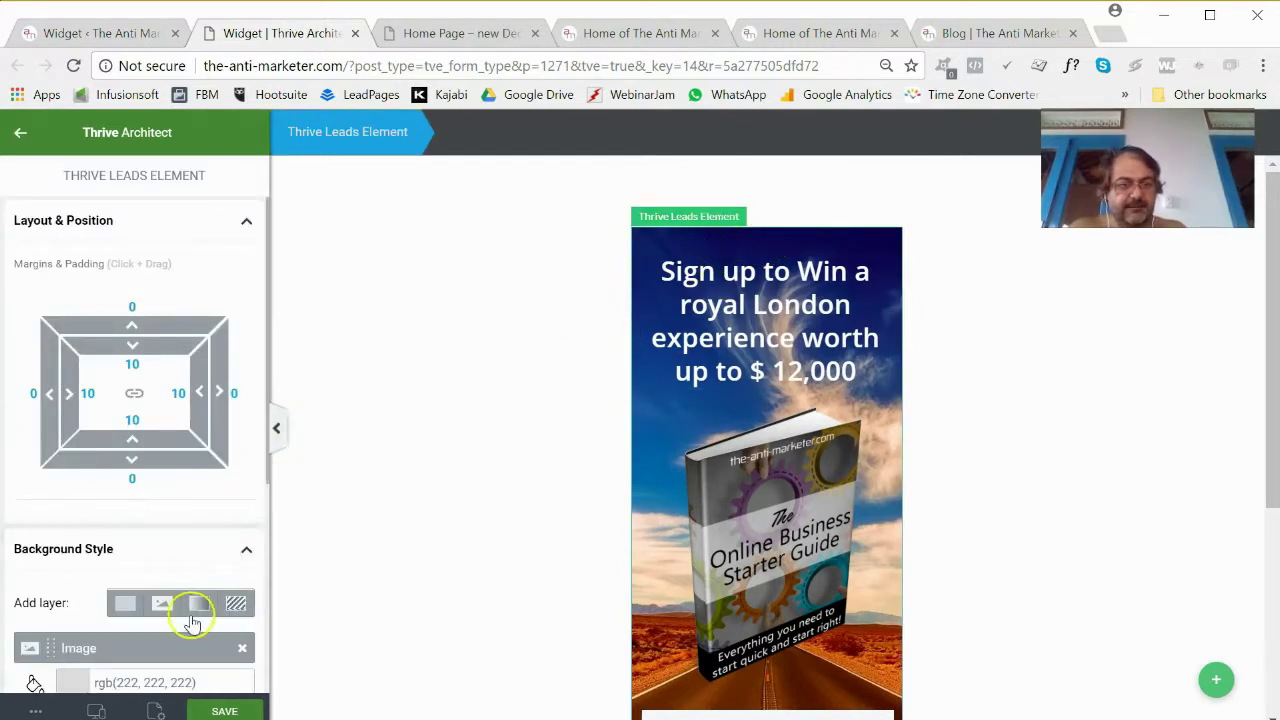
pyautogui.click(199, 603)
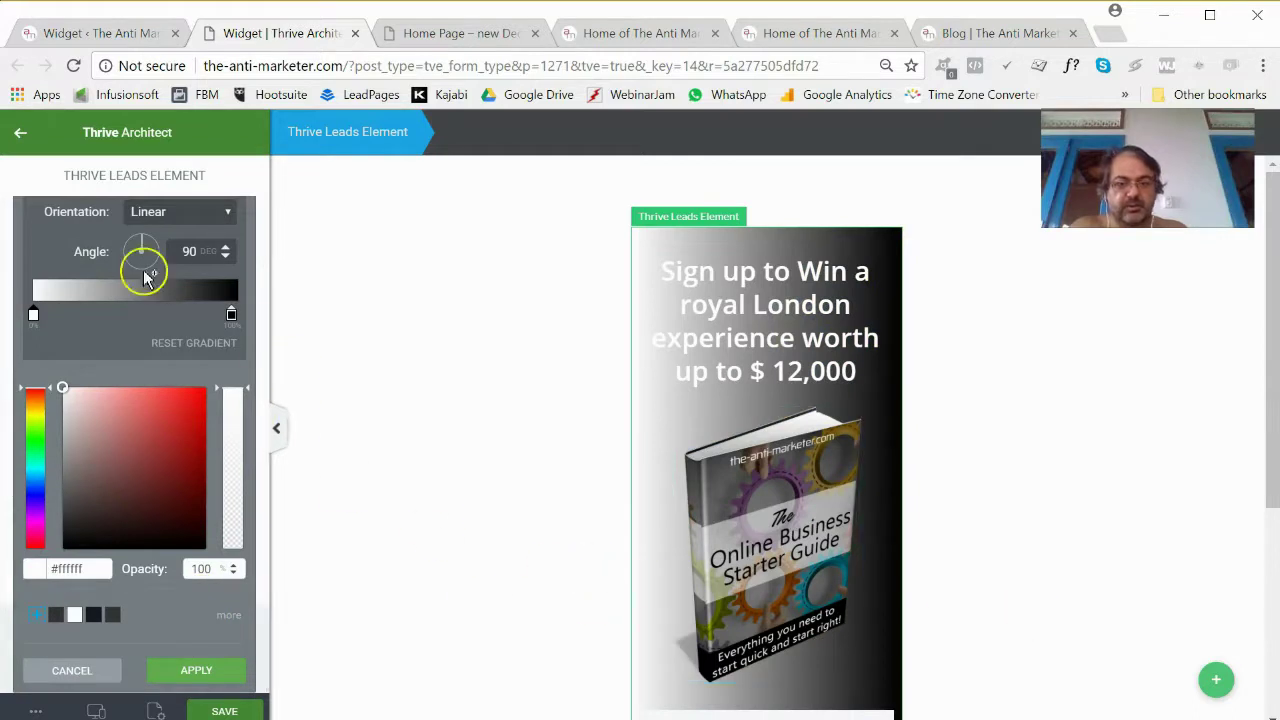
pyautogui.moveTo(142, 245); pyautogui.dragTo(174, 256)
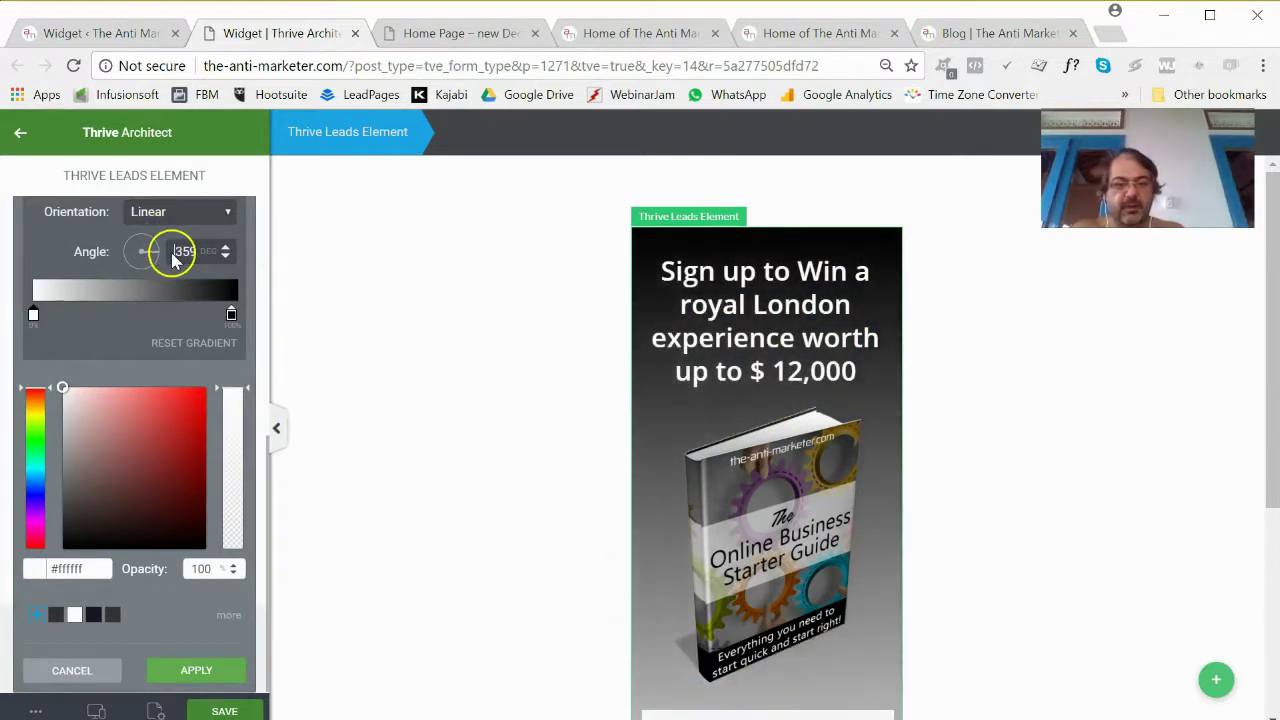
pyautogui.scroll(-1, 1023, 406)
pyautogui.scroll(1, 857, 488)
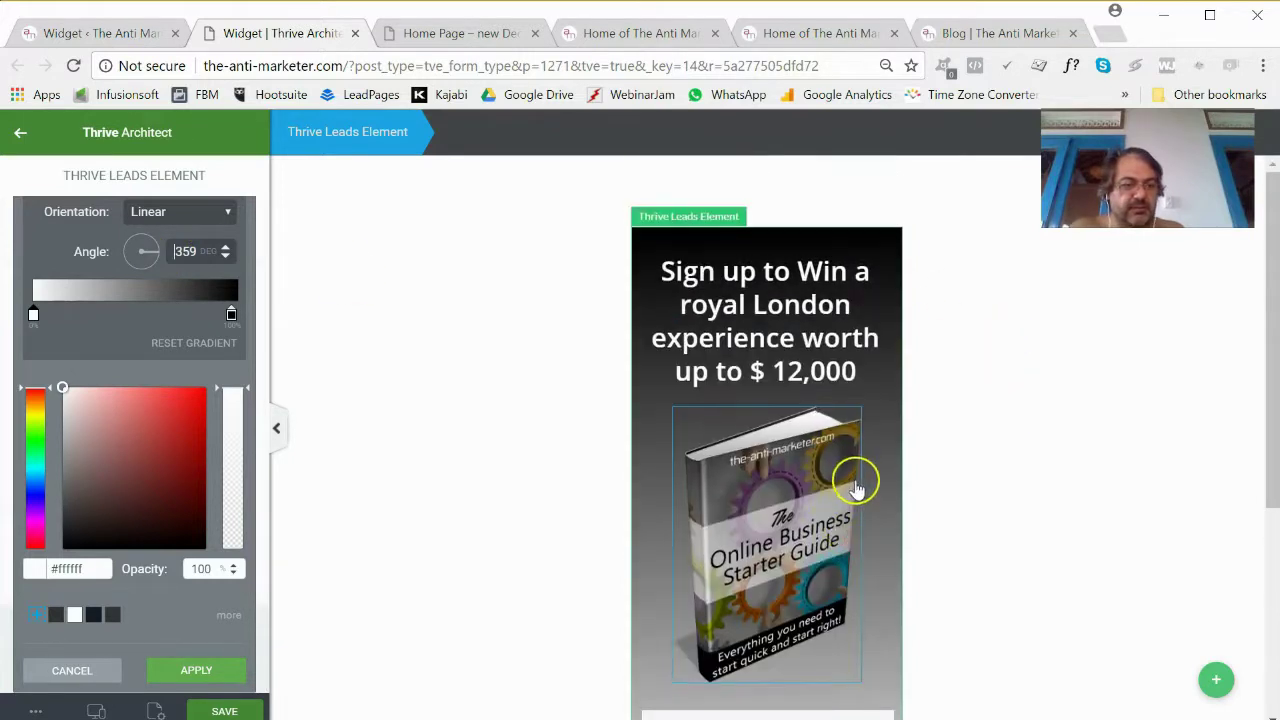
pyautogui.scroll(-1, 857, 488)
pyautogui.scroll(1, 869, 486)
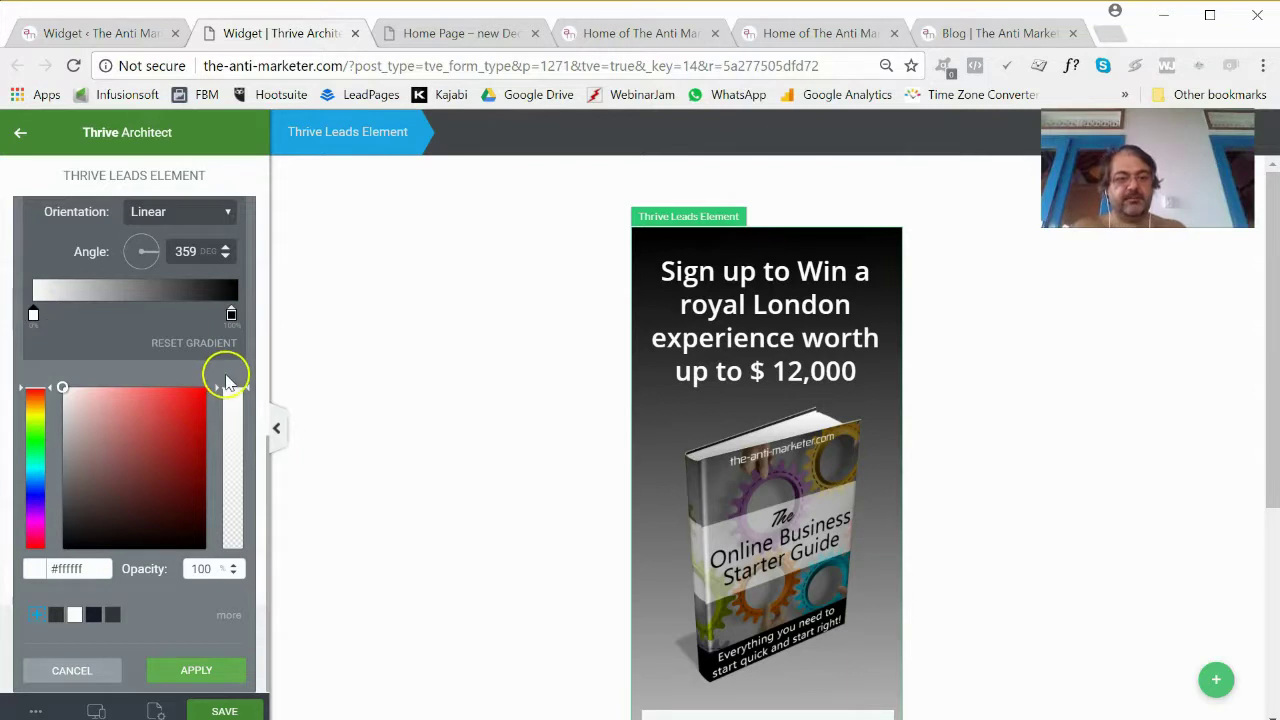
# Make the gradient's white stop fully transparent and the black stop about 71% opaque.
pyautogui.moveTo(232, 393); pyautogui.dragTo(245, 598)
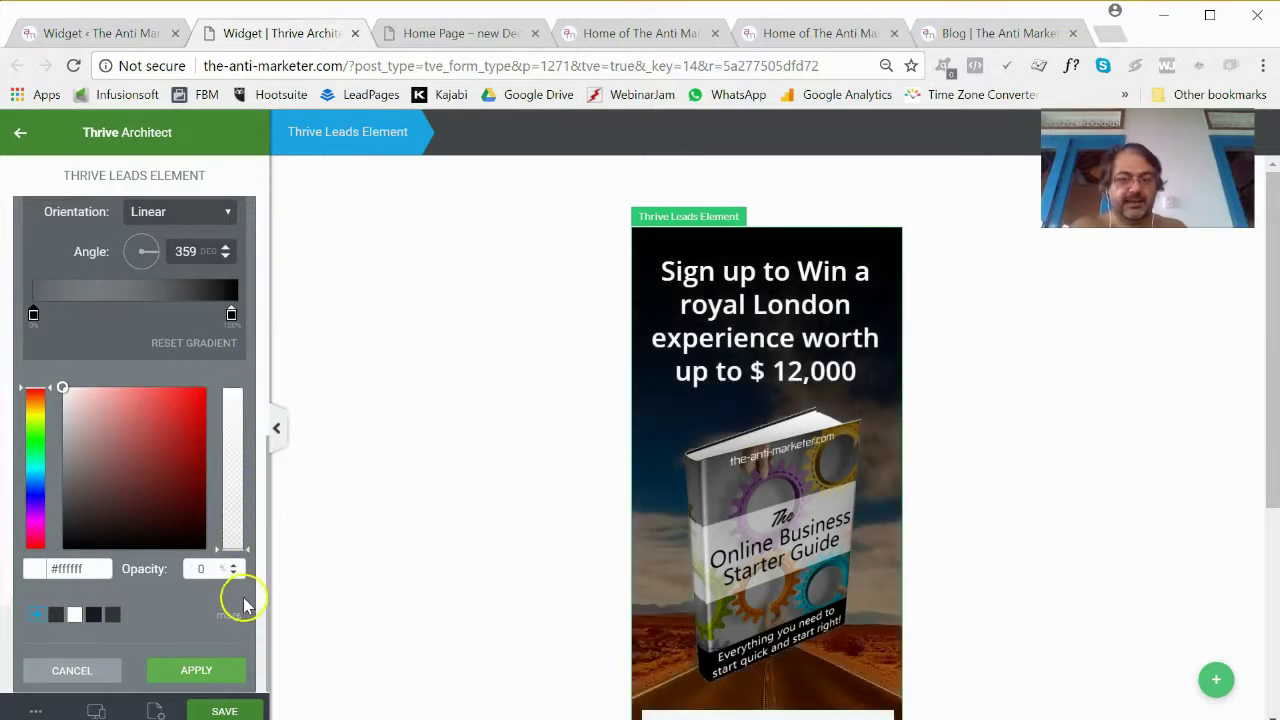
pyautogui.click(230, 315)
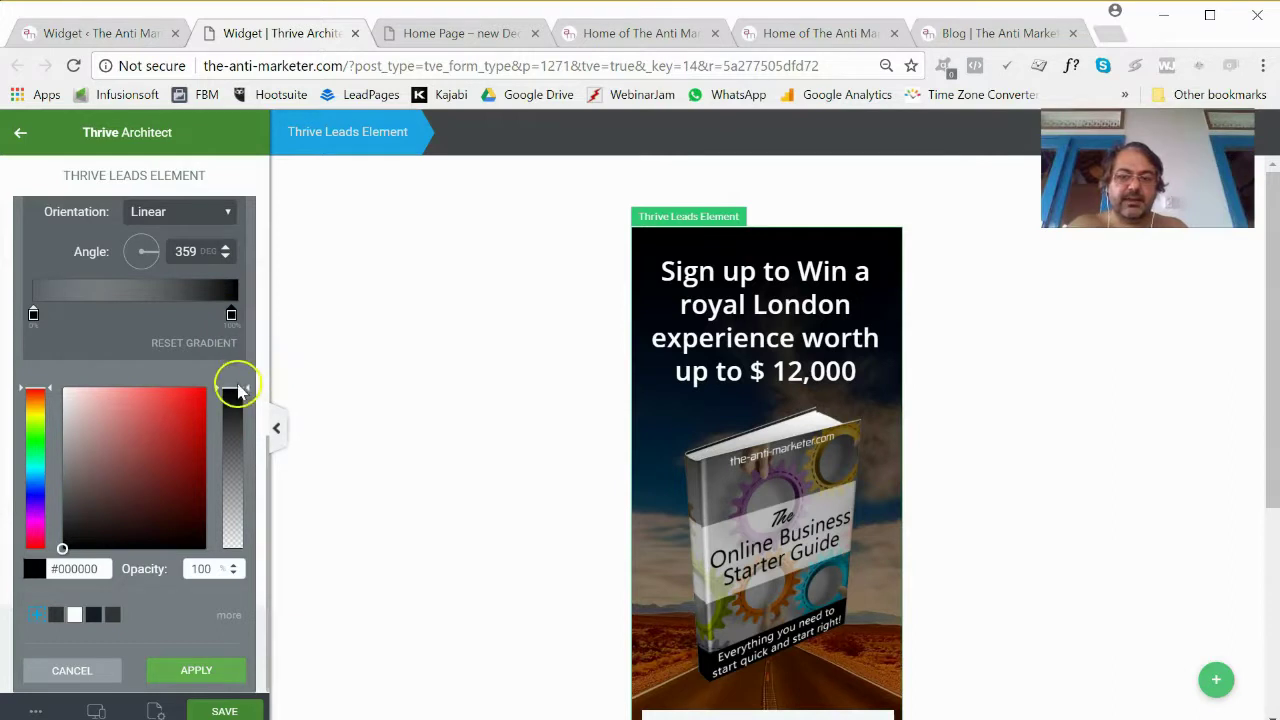
pyautogui.moveTo(234, 393); pyautogui.dragTo(218, 415)
pyautogui.moveTo(34, 314); pyautogui.dragTo(193, 320)
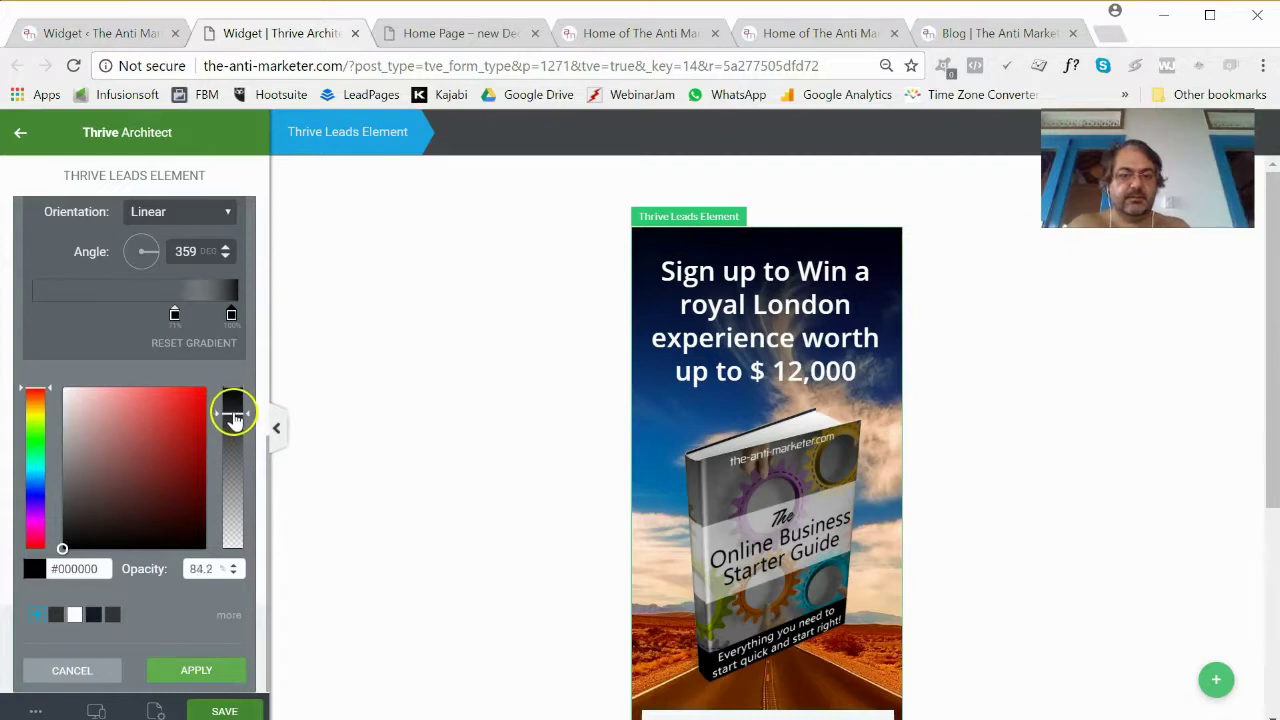
pyautogui.moveTo(233, 420); pyautogui.dragTo(251, 366)
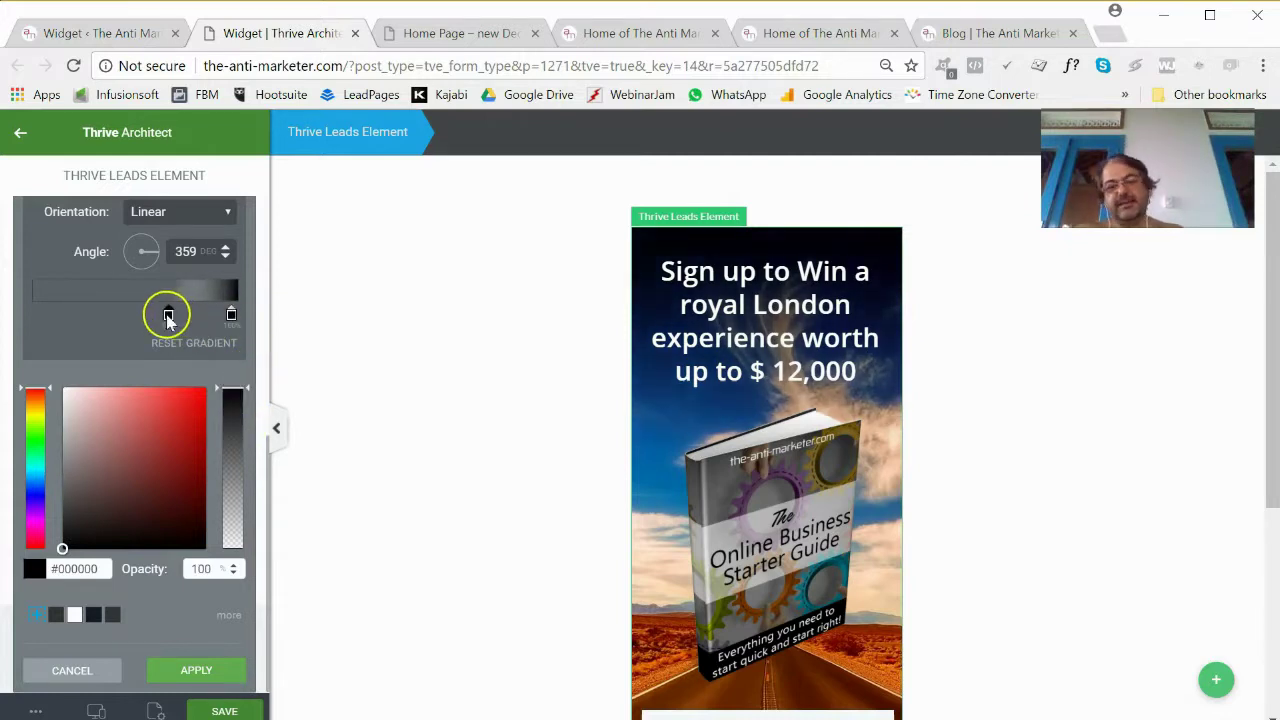
pyautogui.moveTo(168, 318); pyautogui.dragTo(157, 311)
pyautogui.scroll(-2, 497, 397)
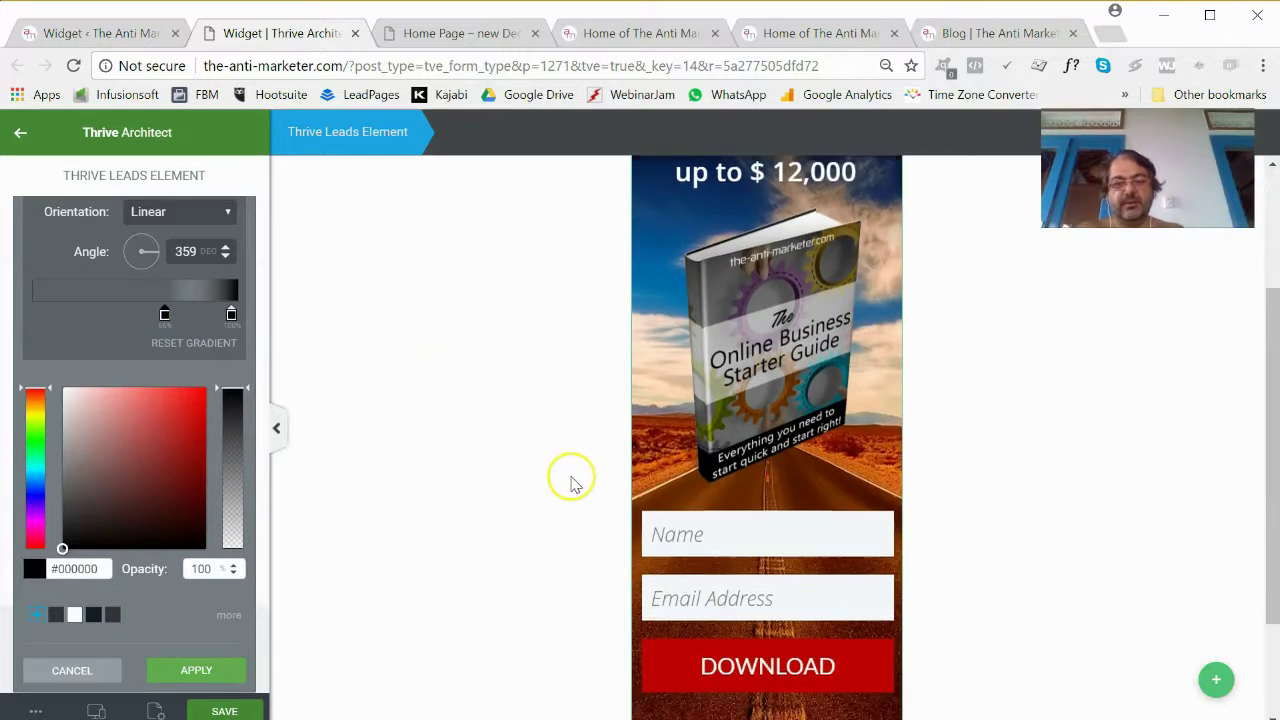
pyautogui.scroll(2, 571, 481)
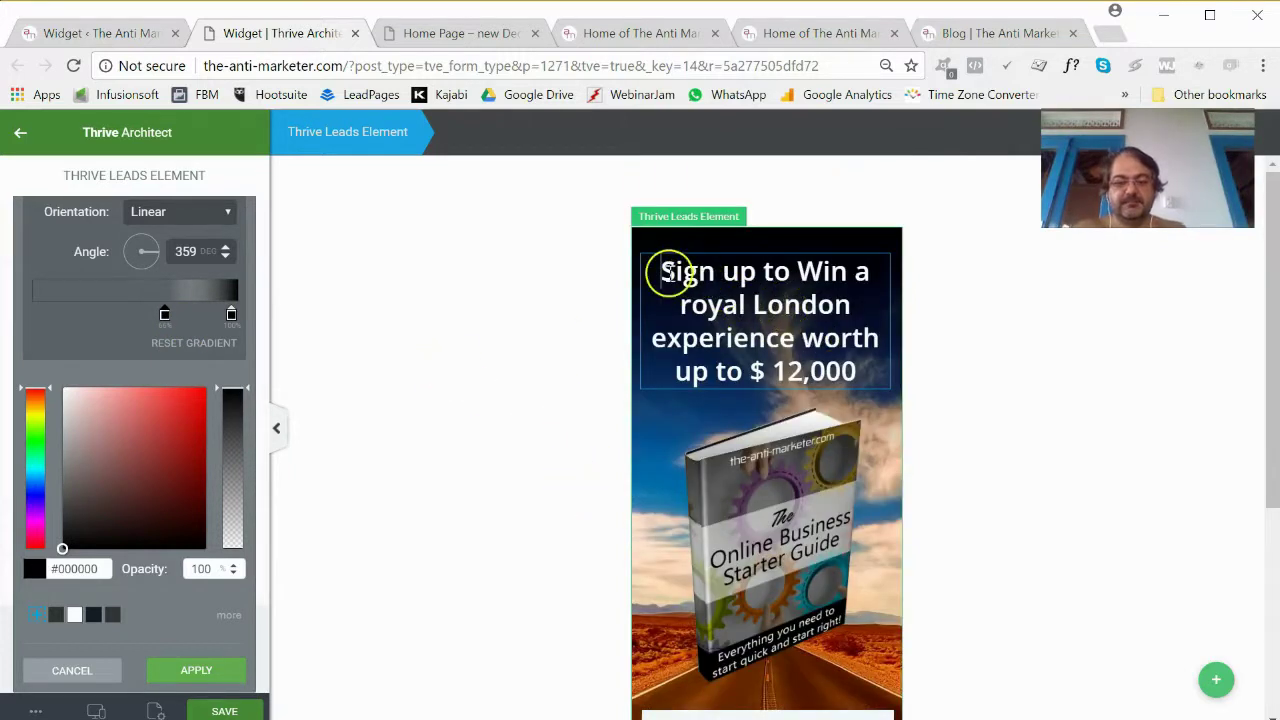
# Copy the 'Learn Exactly What You Need…' headline from the homepage preview tab.
pyautogui.click(668, 273)
pyautogui.click(846, 371)
pyautogui.moveTo(846, 371); pyautogui.dragTo(668, 275)
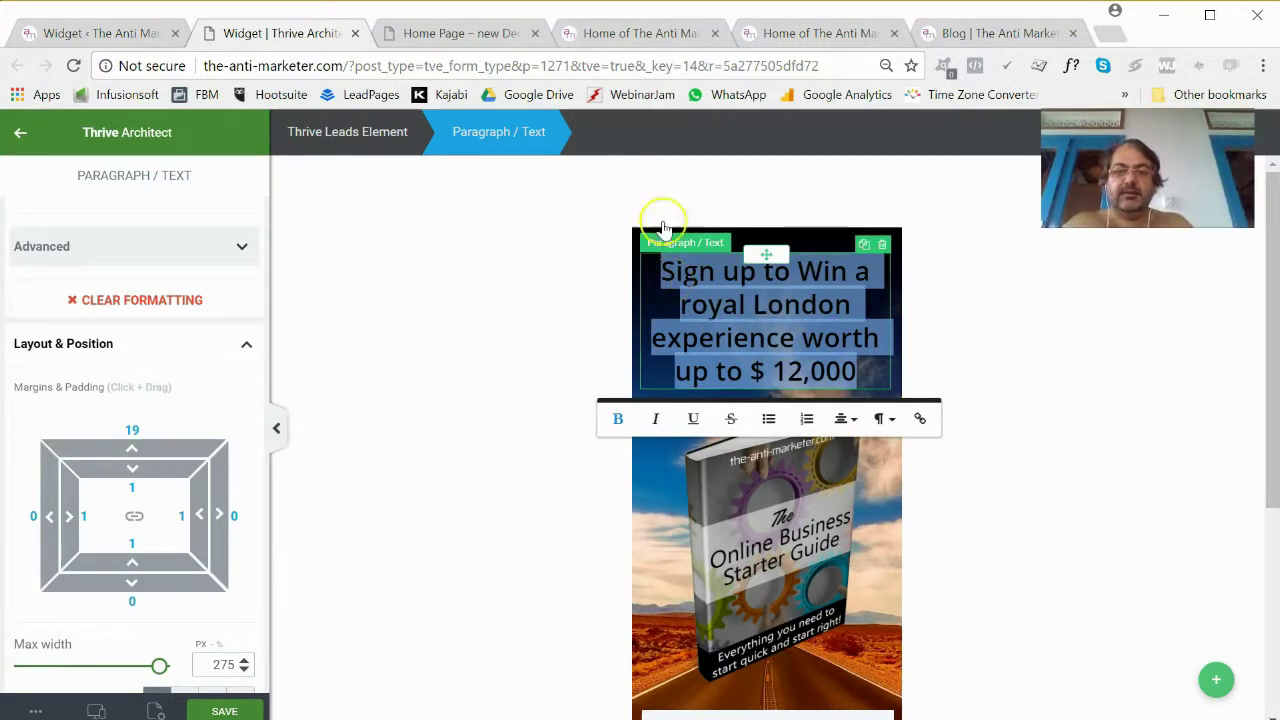
pyautogui.click(831, 37)
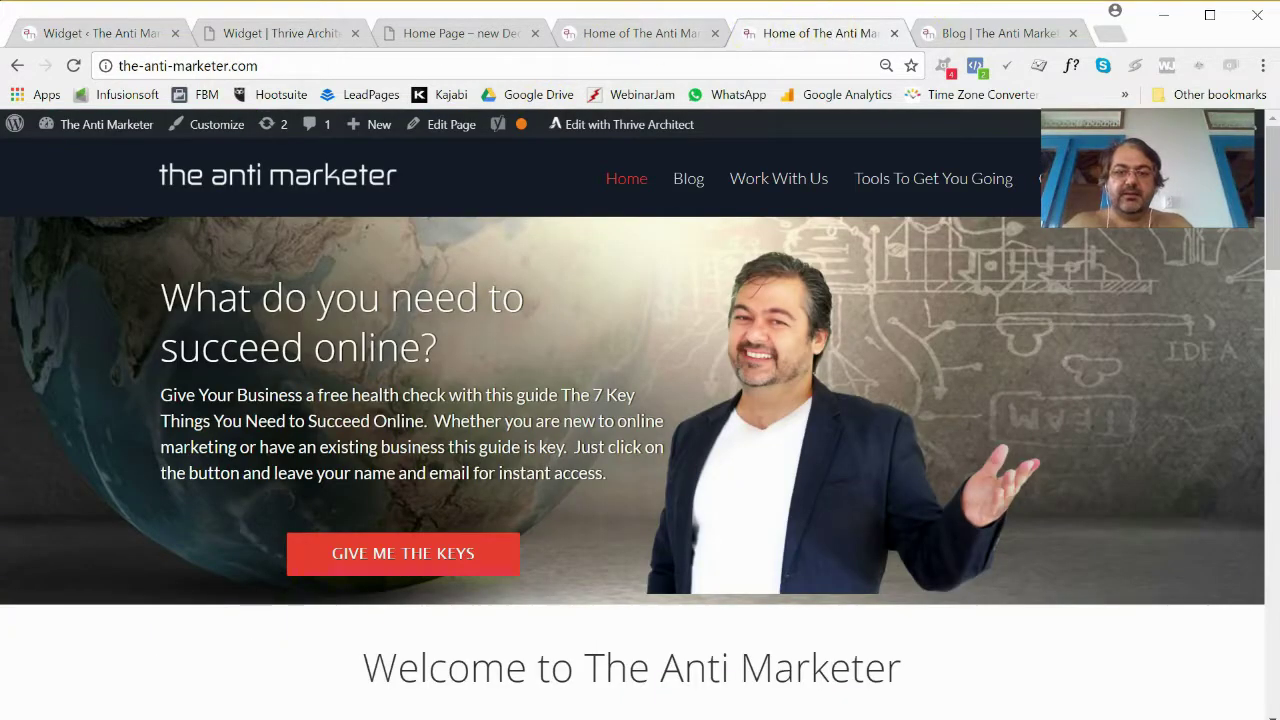
pyautogui.click(990, 40)
pyautogui.click(658, 45)
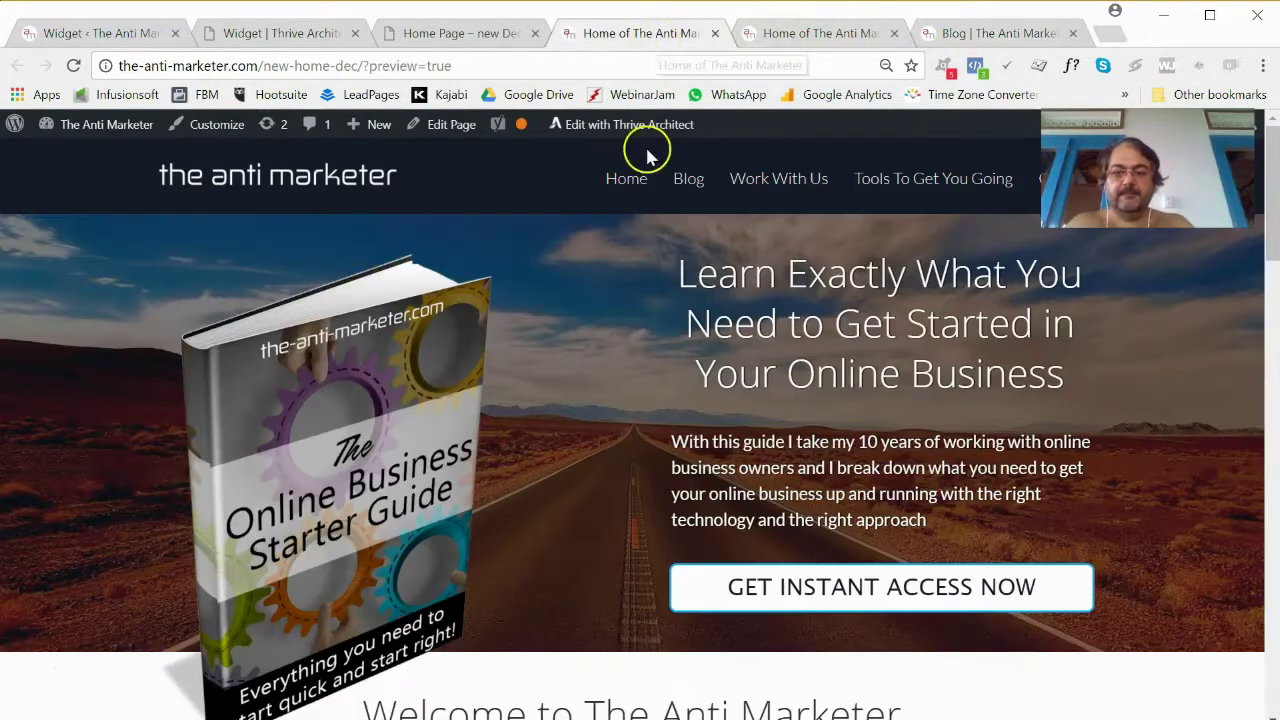
pyautogui.moveTo(673, 275); pyautogui.dragTo(1068, 373)
pyautogui.hotkey('ctrl', 'c')
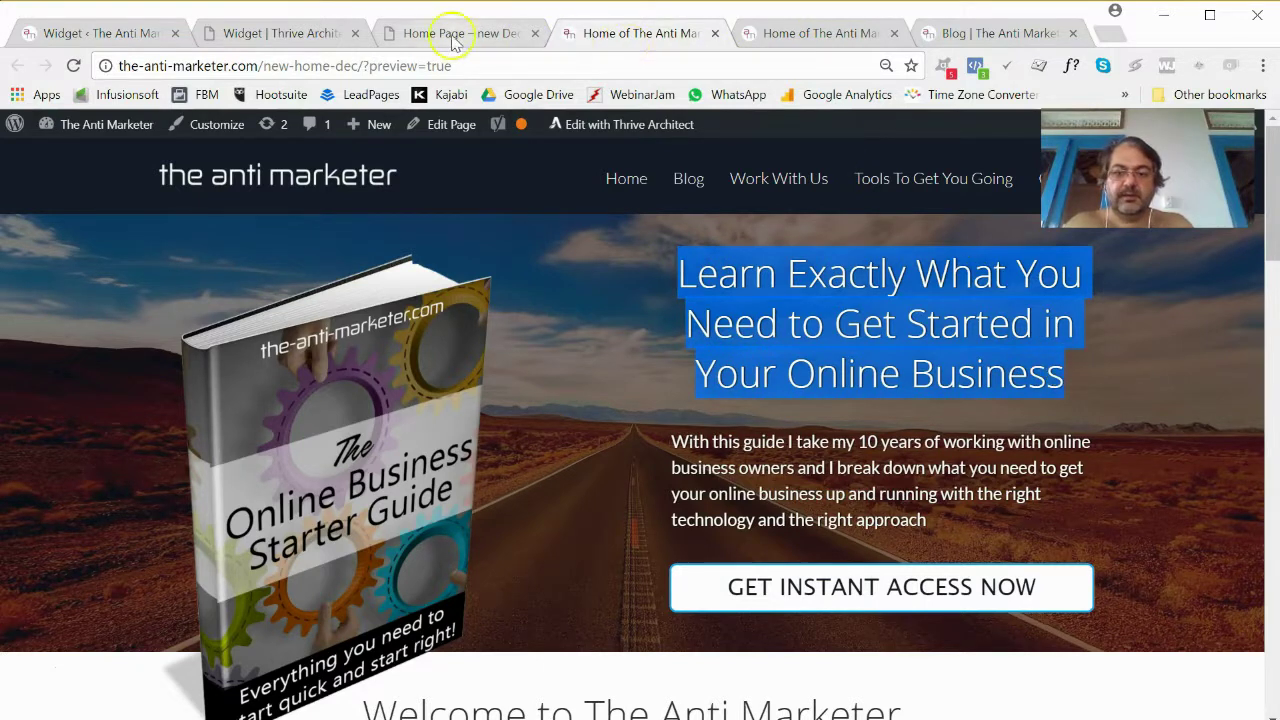
pyautogui.click(255, 36)
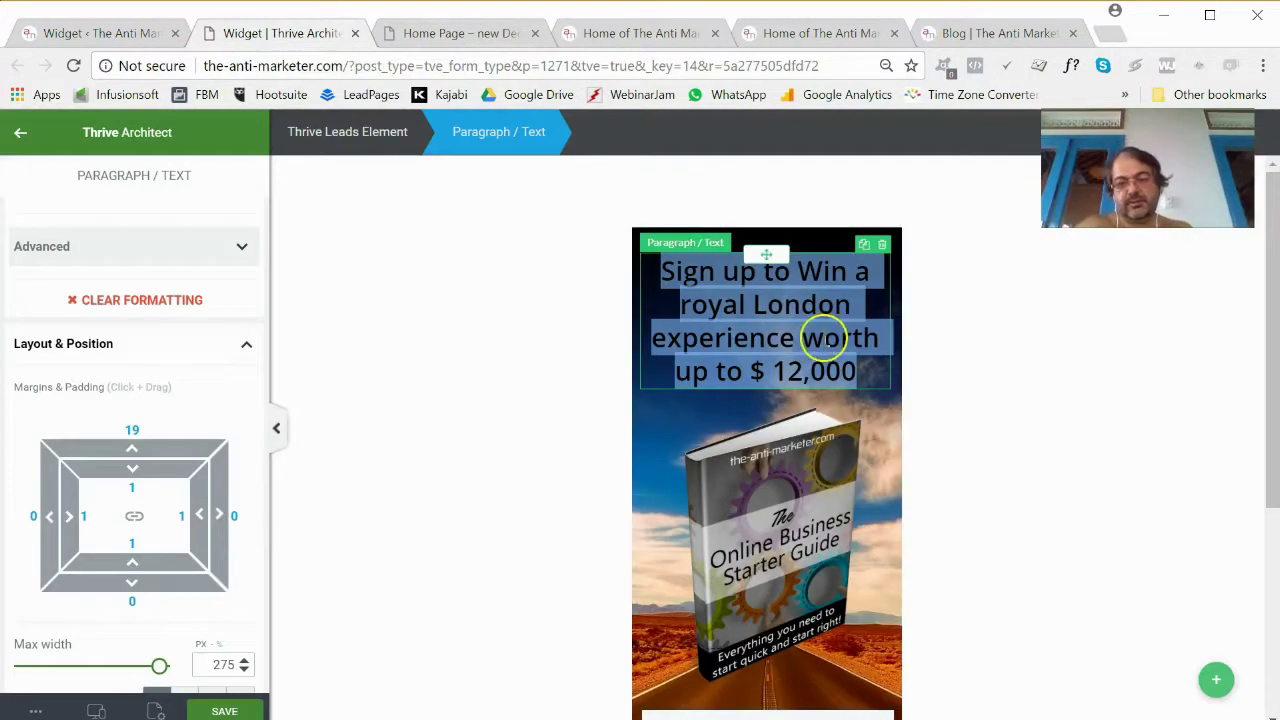
# Replace the form headline with 'Learn Exactly What You Need to Get Started in Your Online Business'.
pyautogui.moveTo(822, 340); pyautogui.dragTo(862, 376)
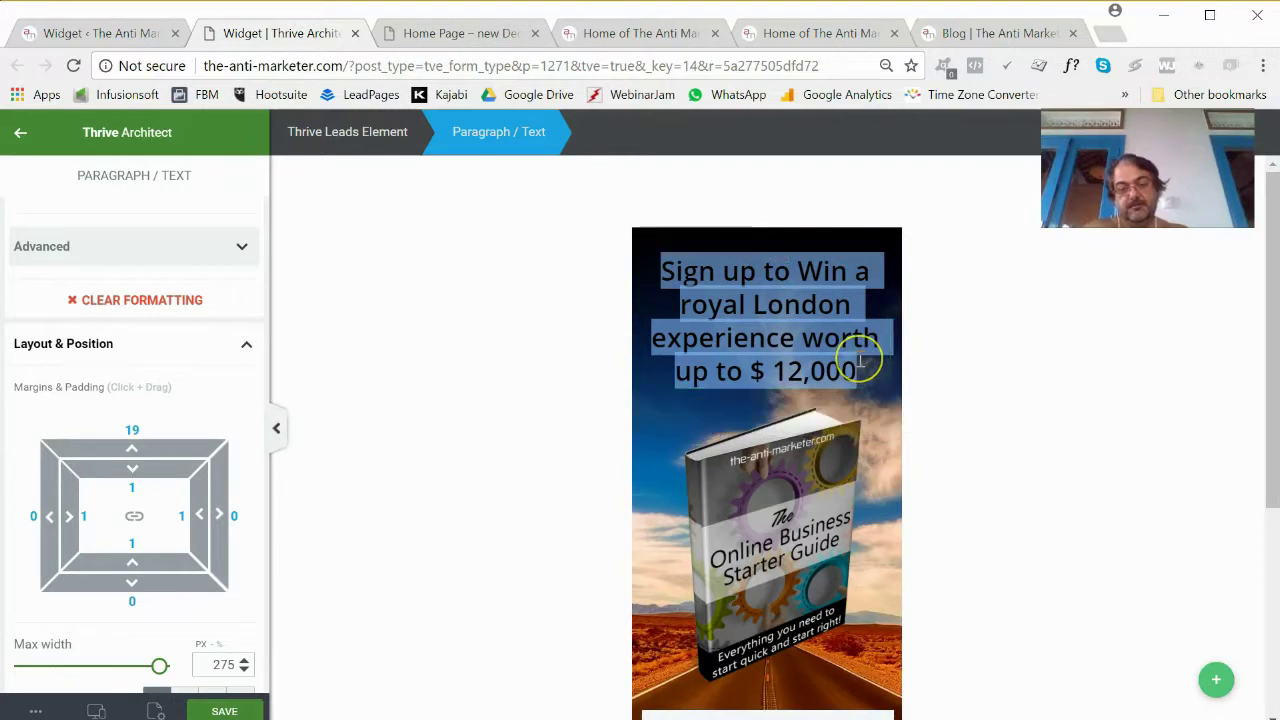
pyautogui.hotkey('ctrl', 'v')
pyautogui.click(859, 359)
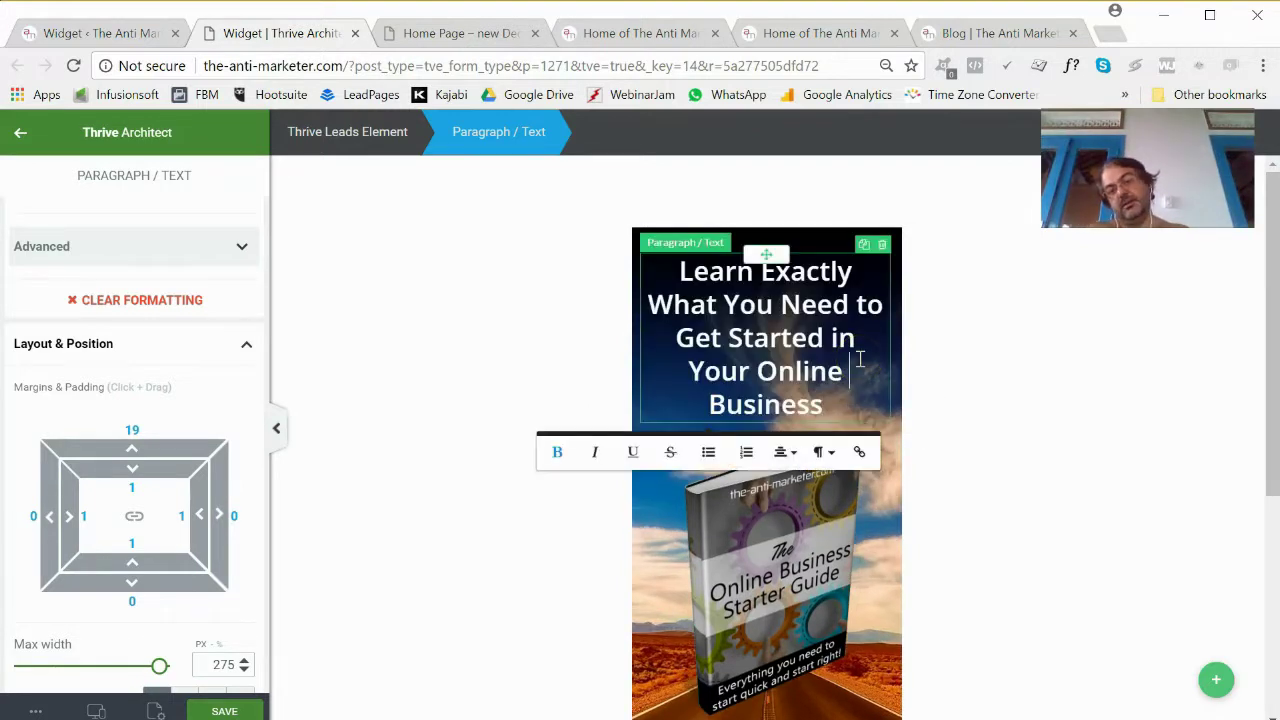
pyautogui.scroll(-4, 855, 370)
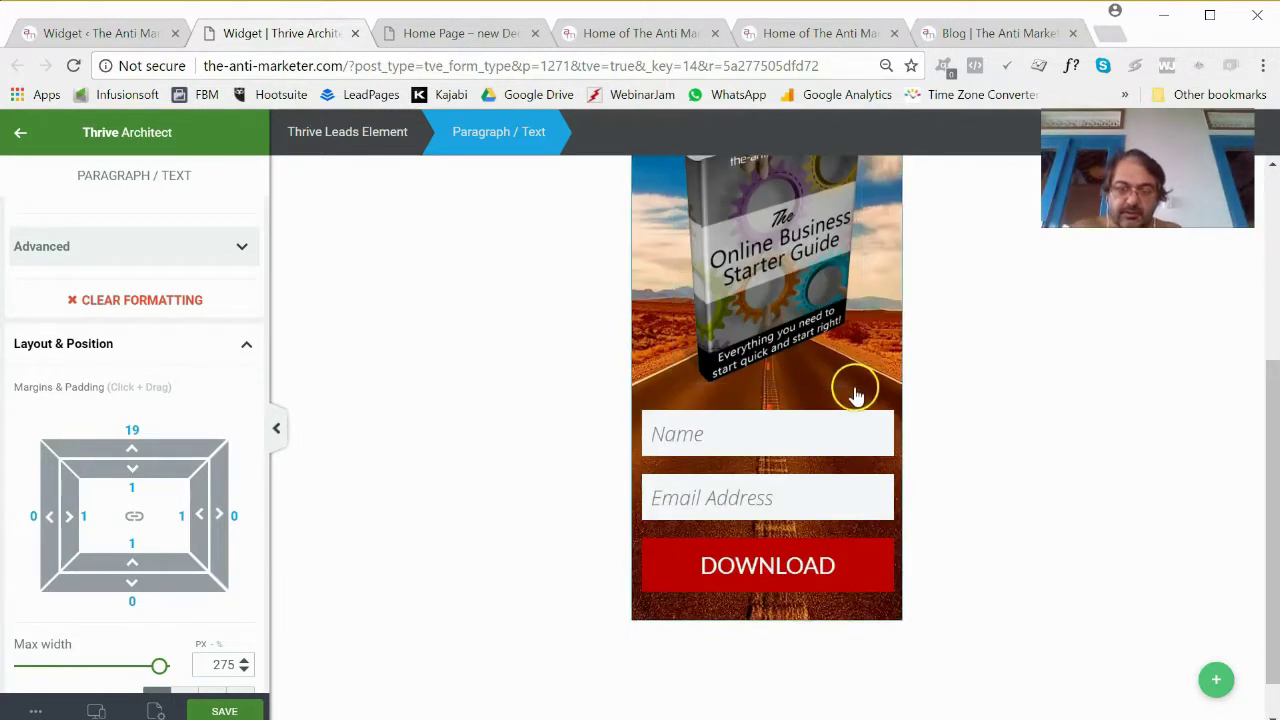
pyautogui.scroll(4, 851, 386)
pyautogui.click(856, 388)
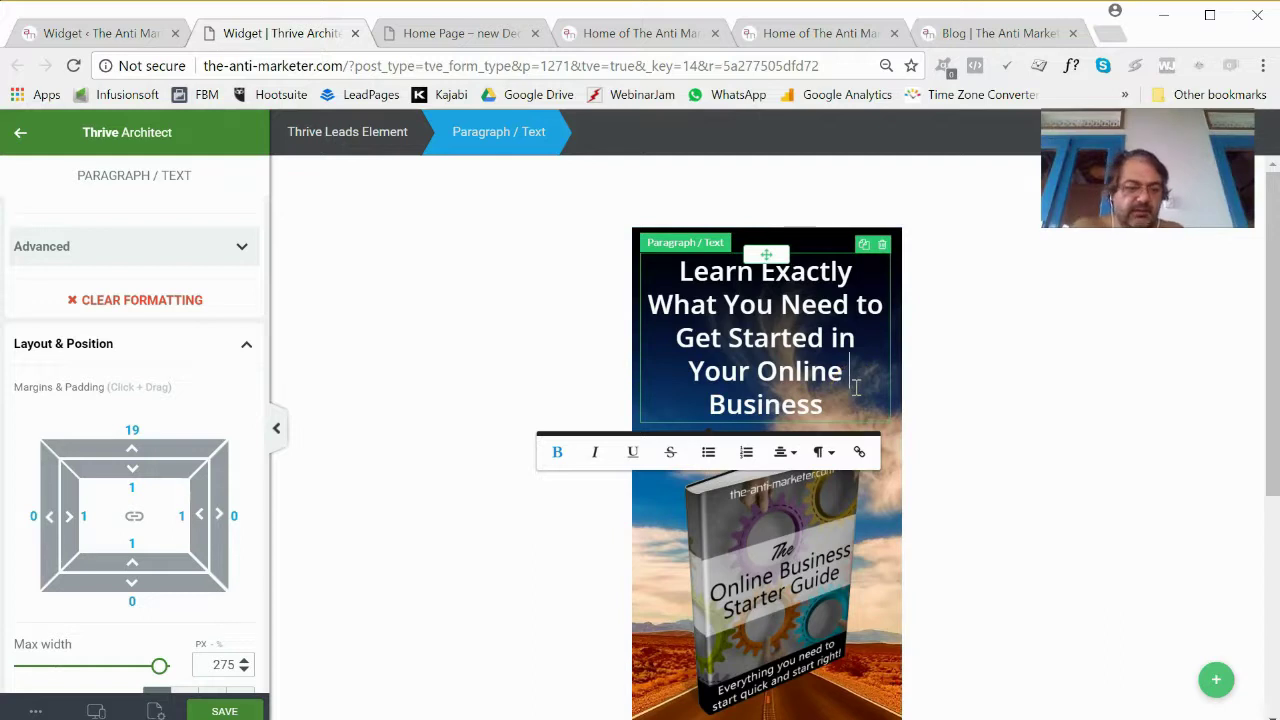
pyautogui.scroll(-2, 815, 520)
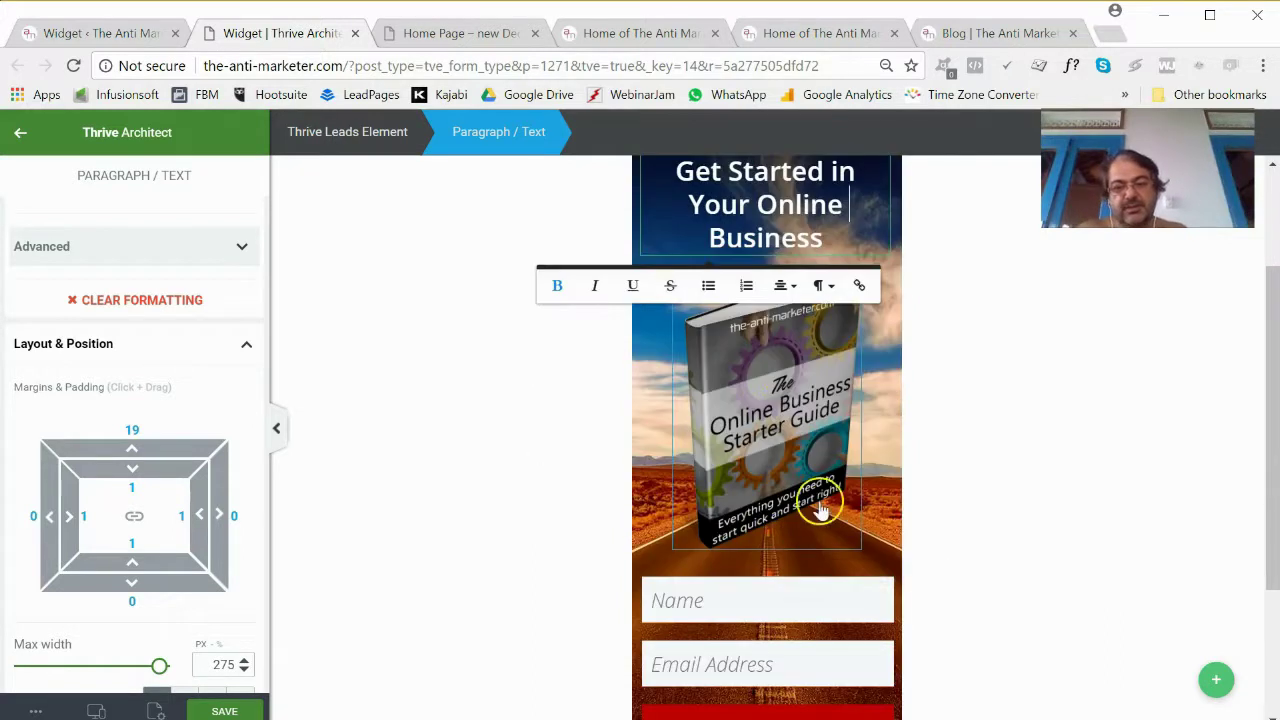
# Save the widget changes.
pyautogui.click(224, 710)
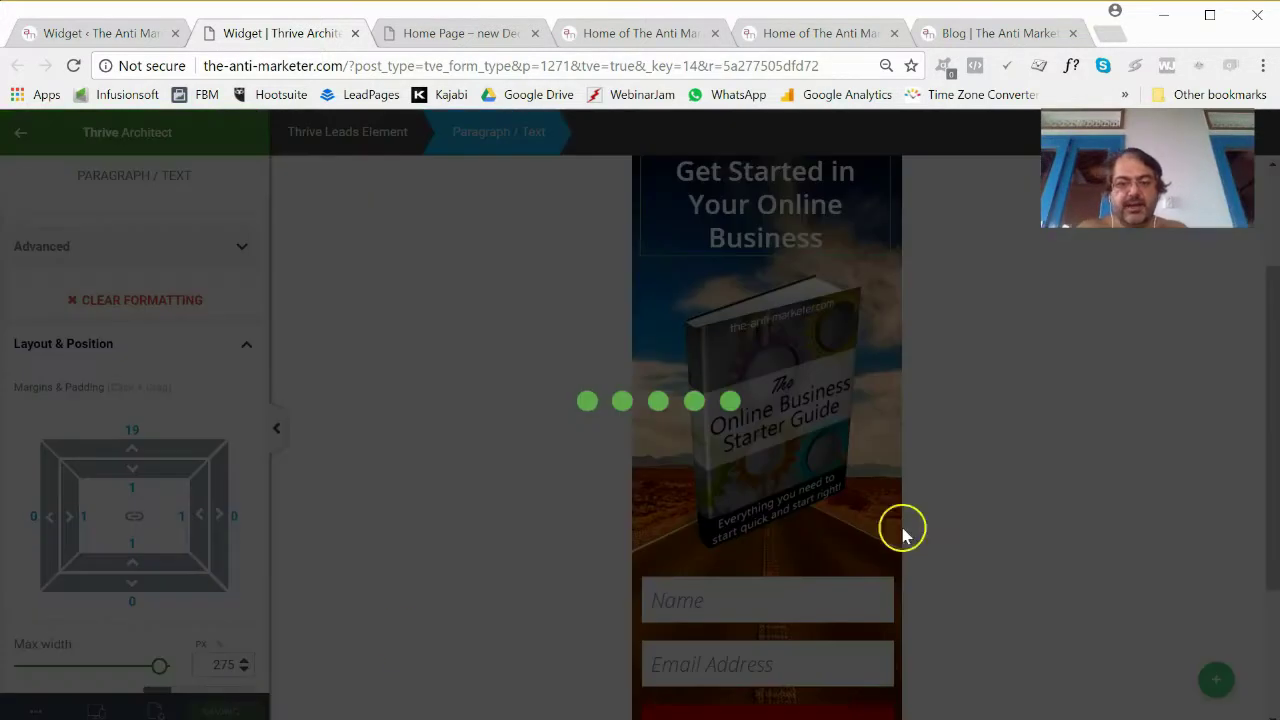
pyautogui.scroll(-3, 1163, 467)
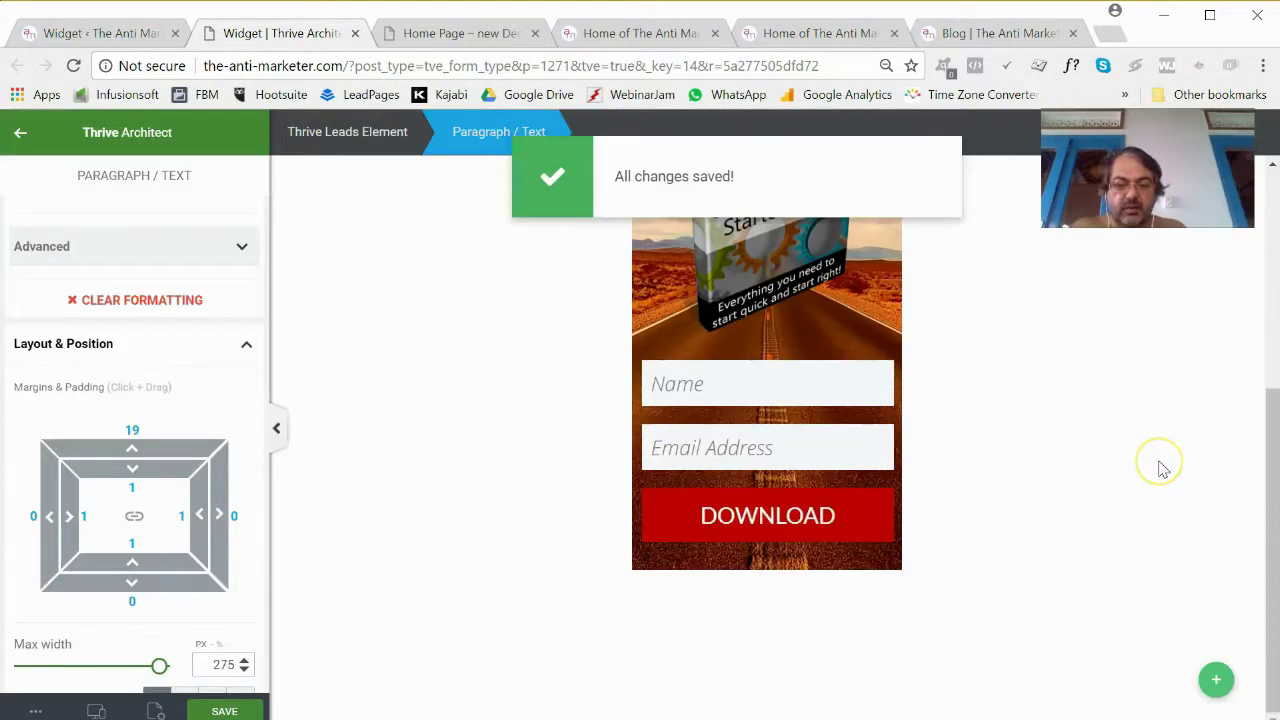
pyautogui.scroll(5, 1163, 467)
pyautogui.scroll(-2, 1163, 470)
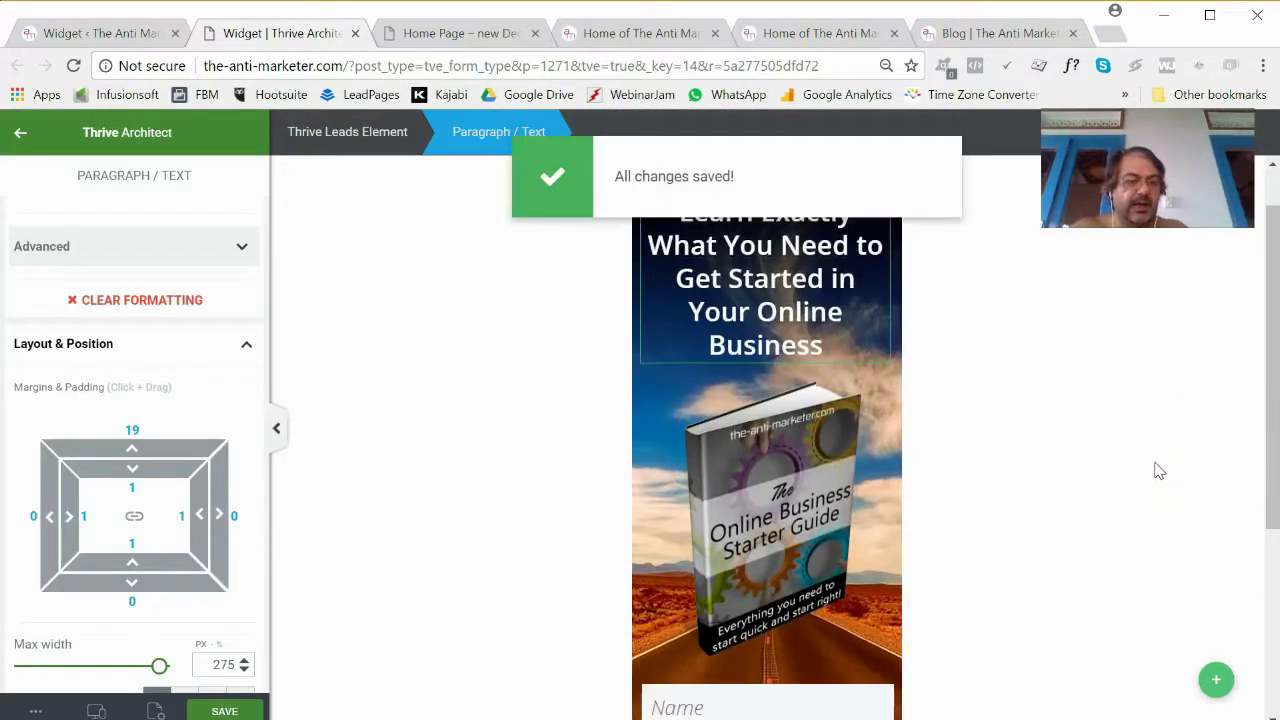
pyautogui.click(780, 636)
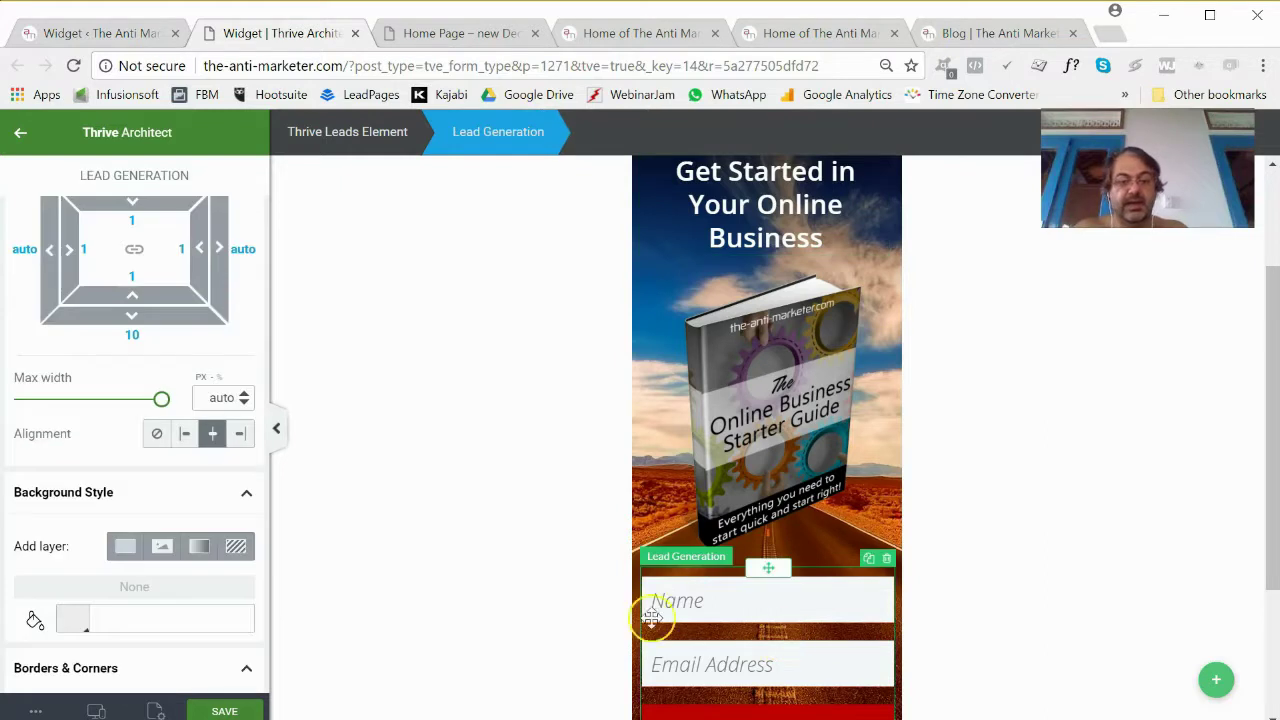
# Connect the form to ActiveCampaign and grab the form name from the notes.
pyautogui.scroll(5, 194, 423)
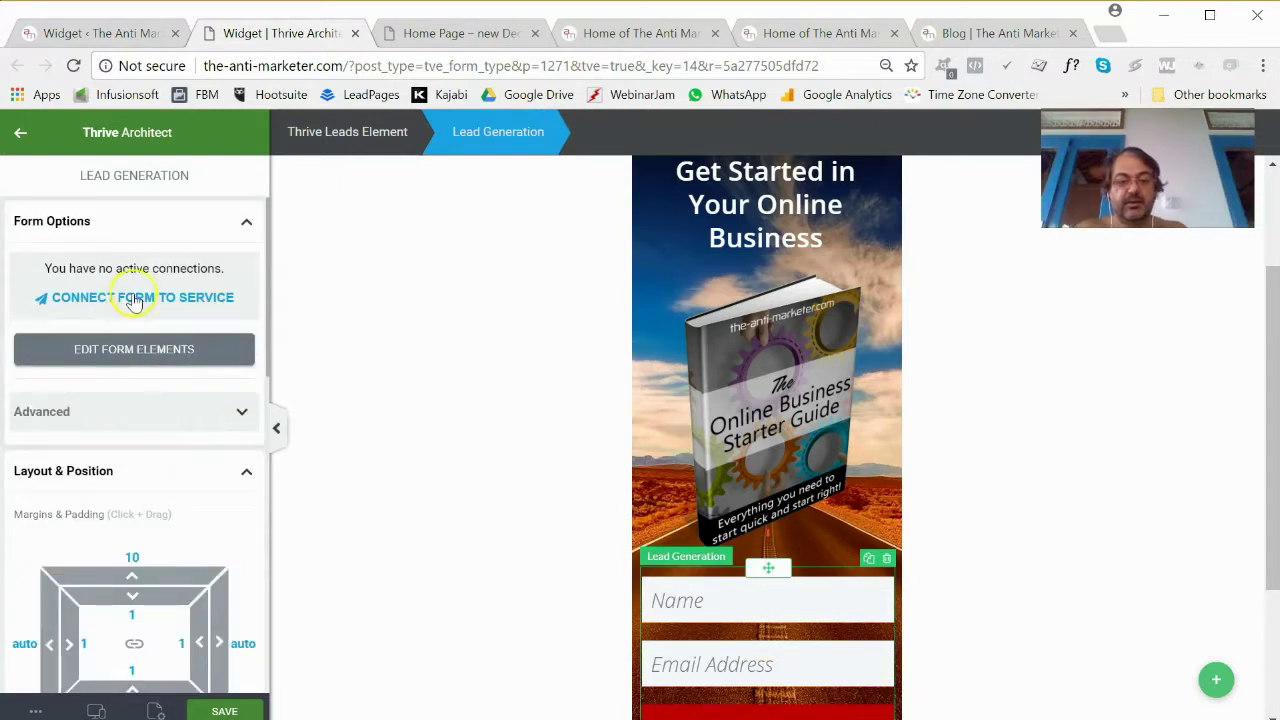
pyautogui.click(128, 299)
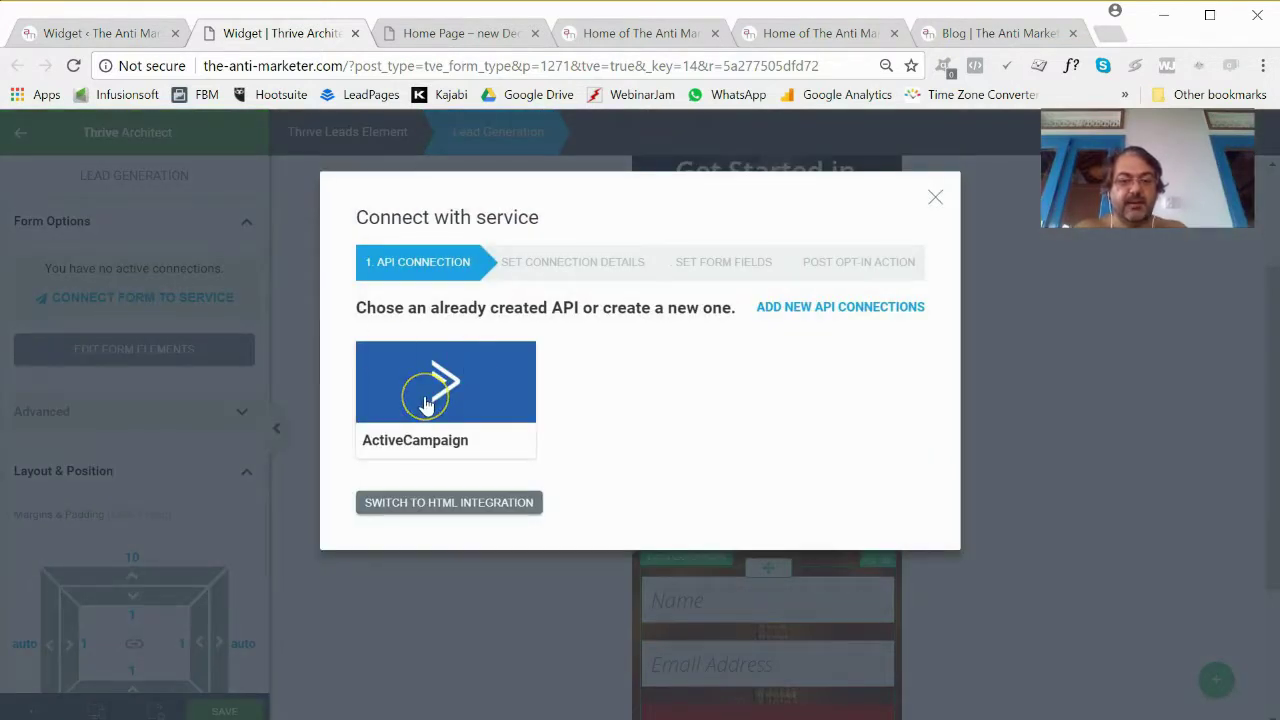
pyautogui.click(437, 397)
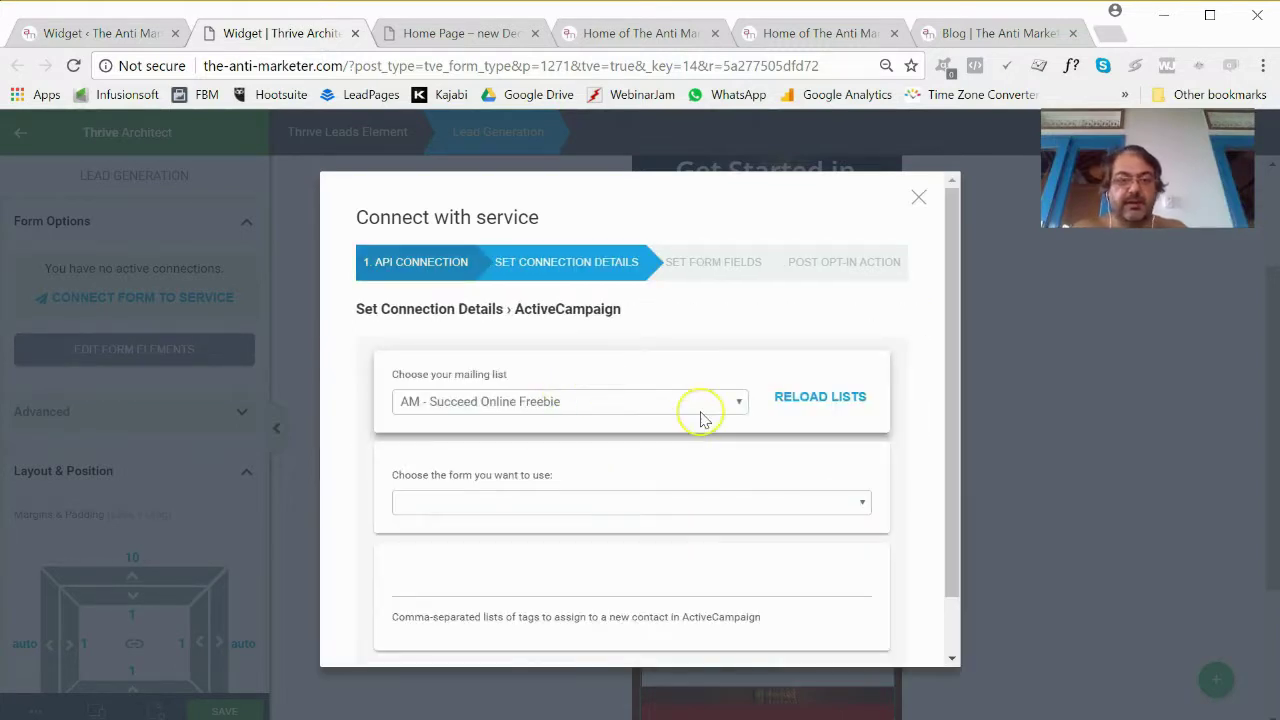
pyautogui.hotkey('alt', 'Tab')
pyautogui.hotkey('alt', 'Tab')
pyautogui.hotkey('alt', 'Tab')
pyautogui.hotkey('alt', 'Tab')
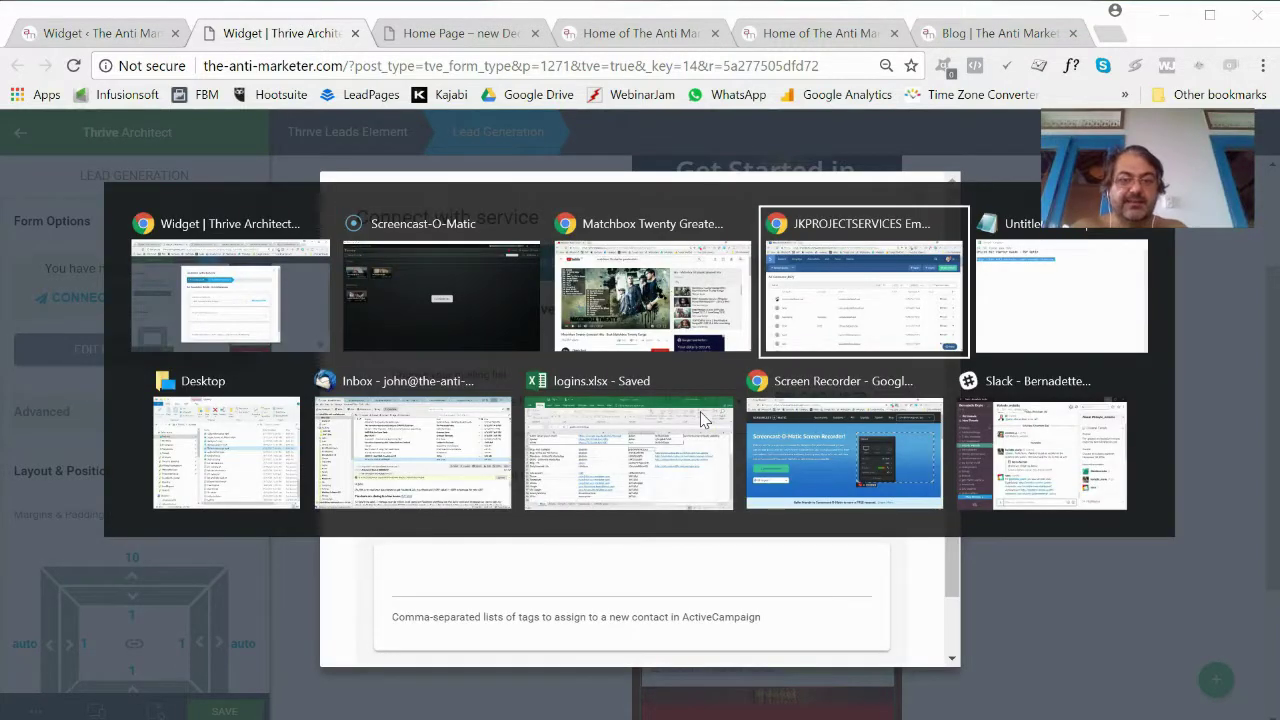
pyautogui.click(655, 236)
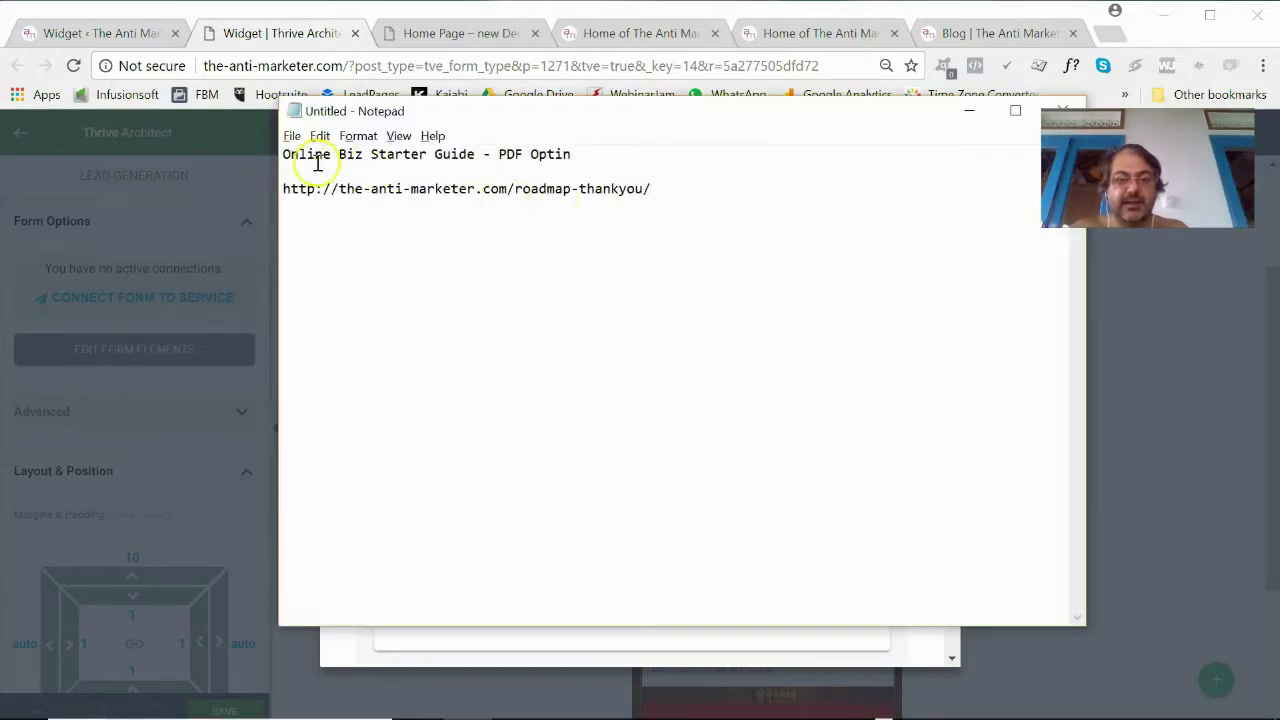
pyautogui.moveTo(283, 158); pyautogui.dragTo(603, 162)
pyautogui.hotkey('ctrl', 'c')
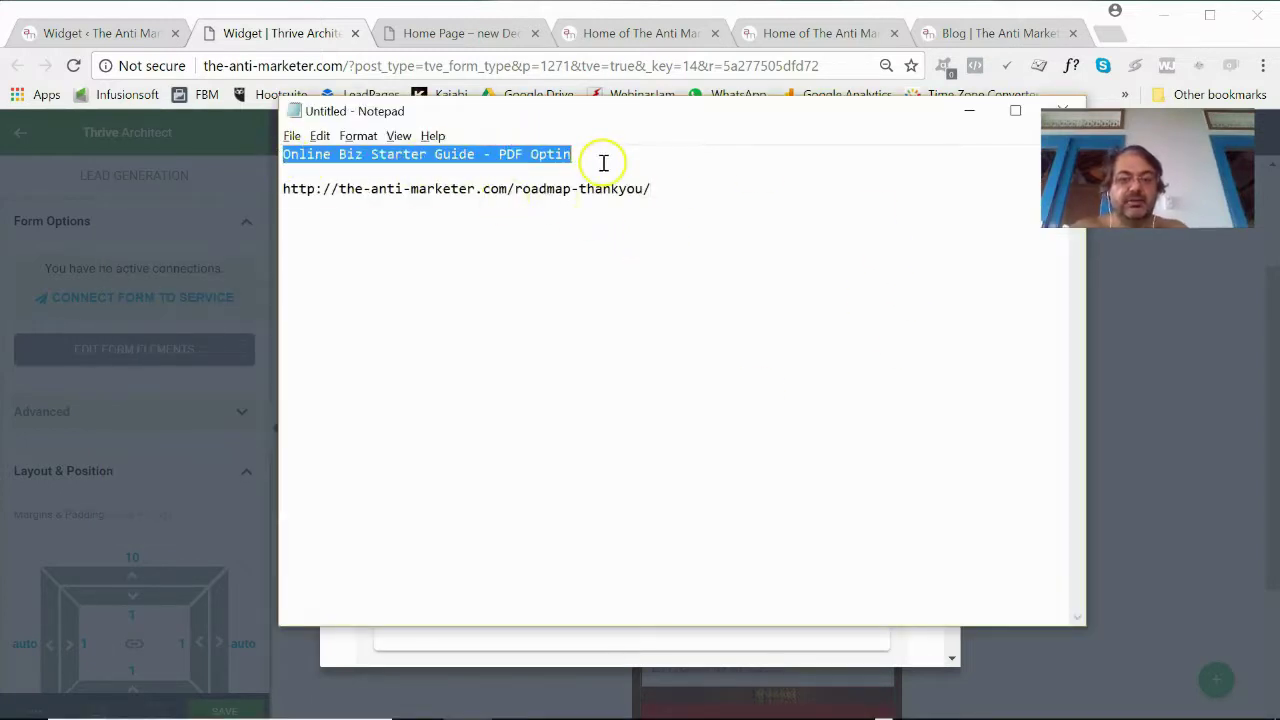
pyautogui.click(570, 191)
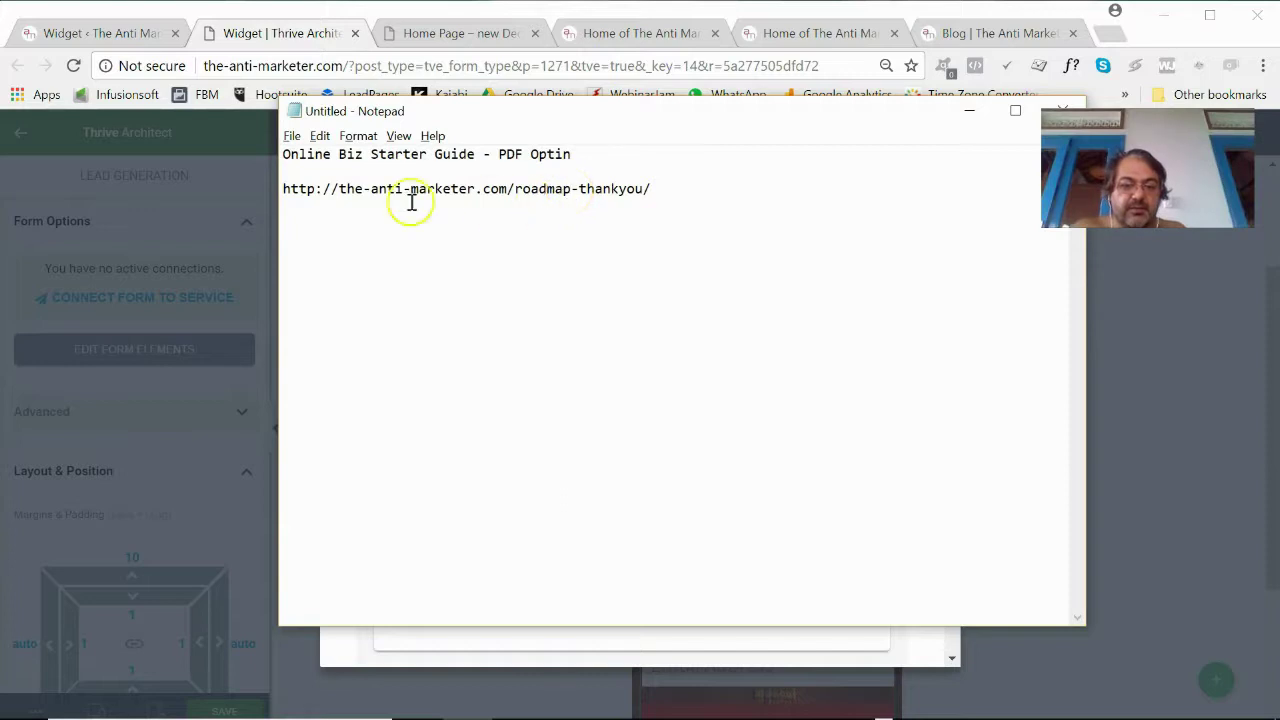
pyautogui.hotkey('alt', 'Tab')
# Choose the Online Business Starter Guide - PDF Download list and PDF Optin form, pasting the tag.
pyautogui.click(536, 398)
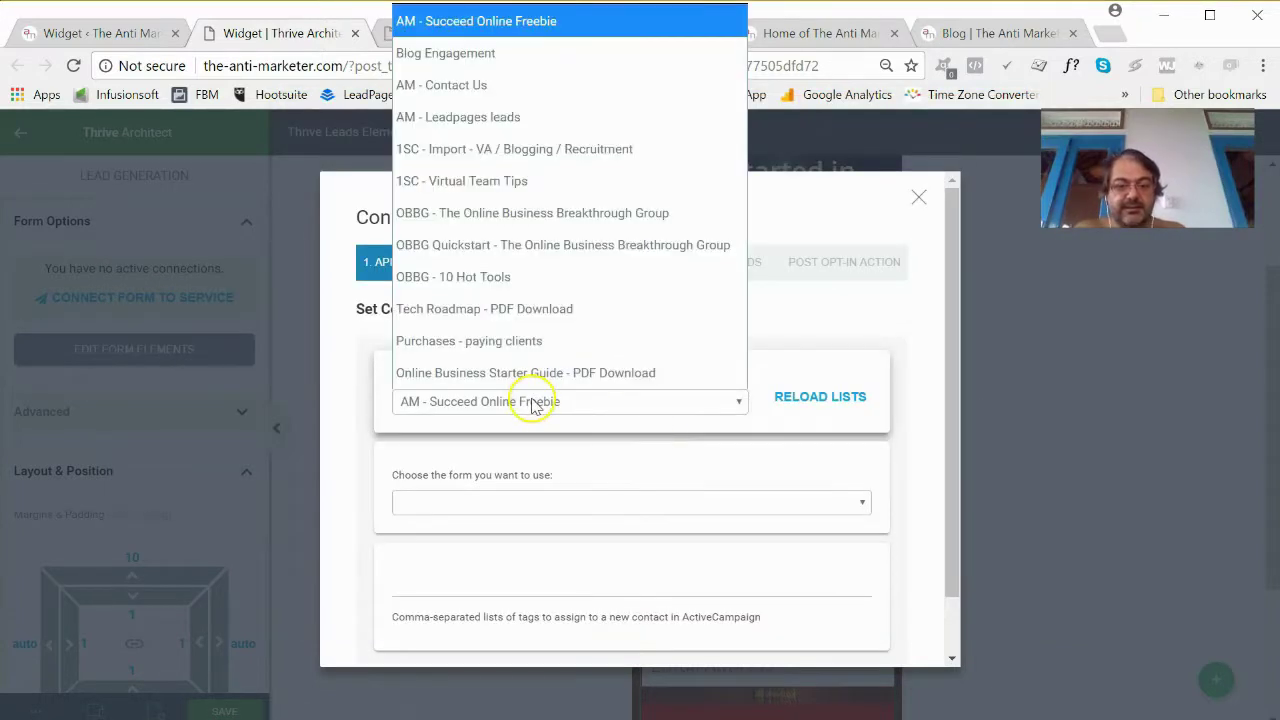
pyautogui.click(531, 373)
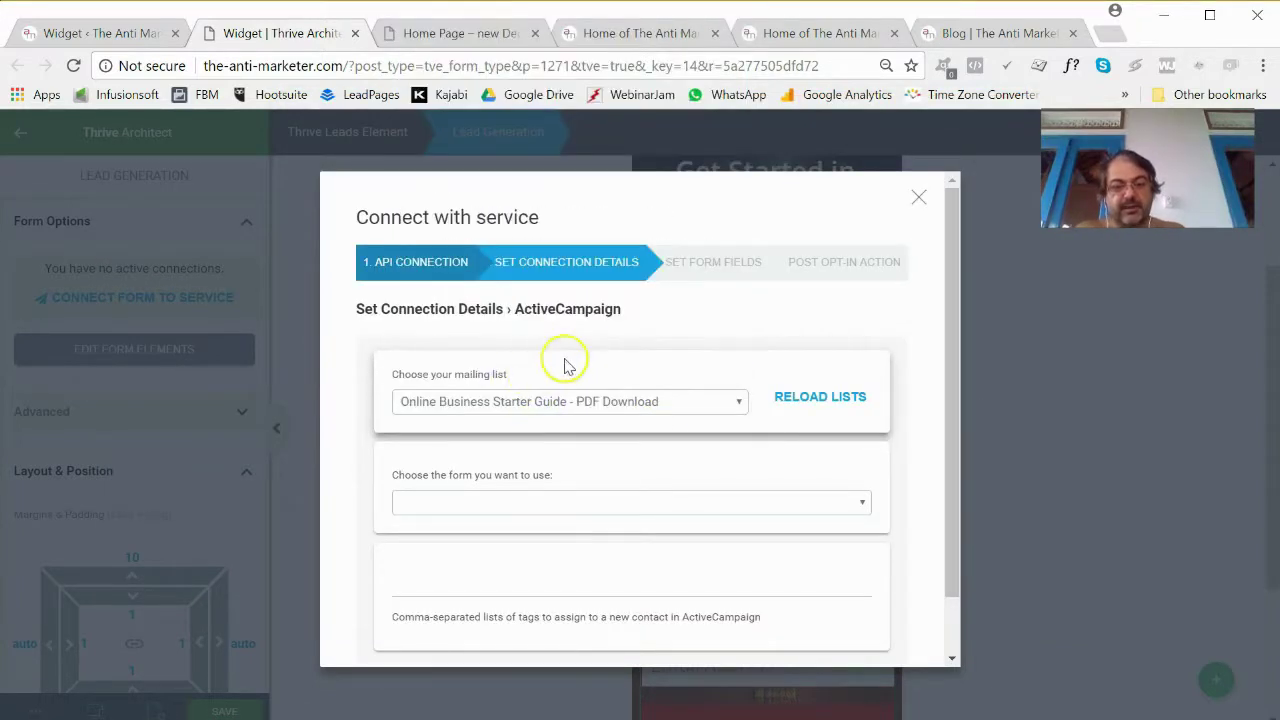
pyautogui.click(608, 503)
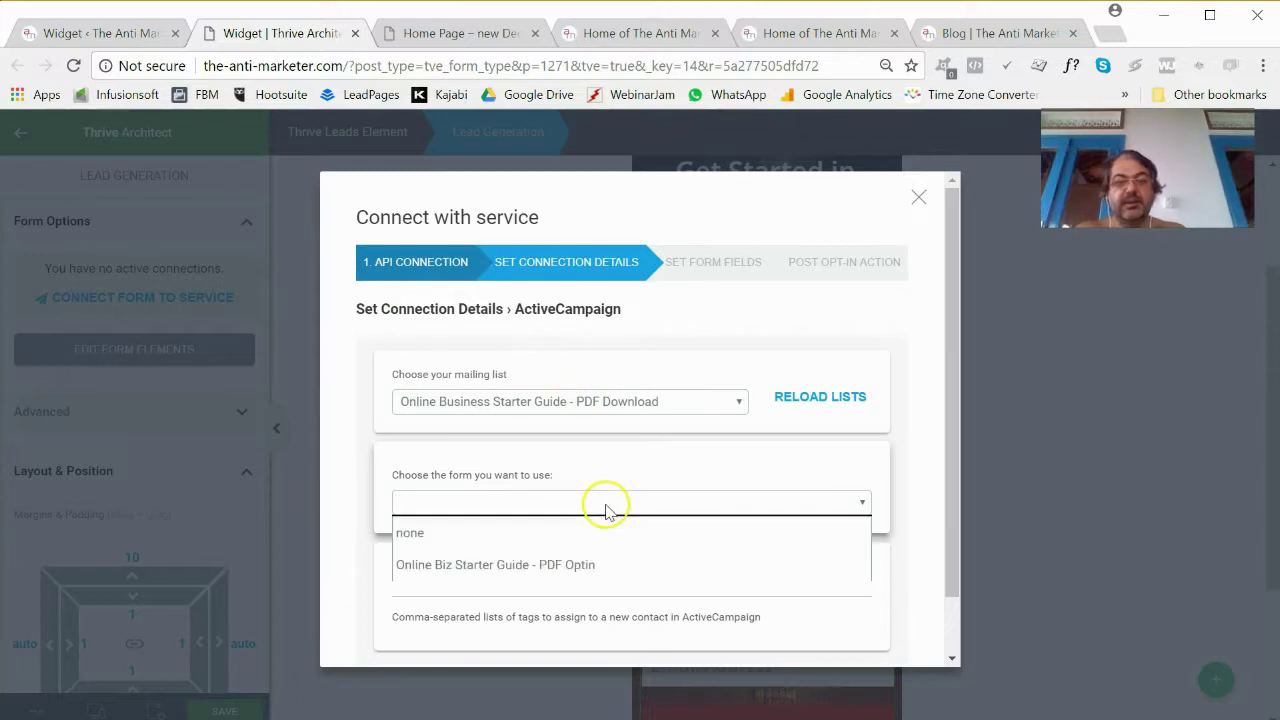
pyautogui.click(572, 565)
pyautogui.click(566, 588)
pyautogui.hotkey('ctrl', 'v')
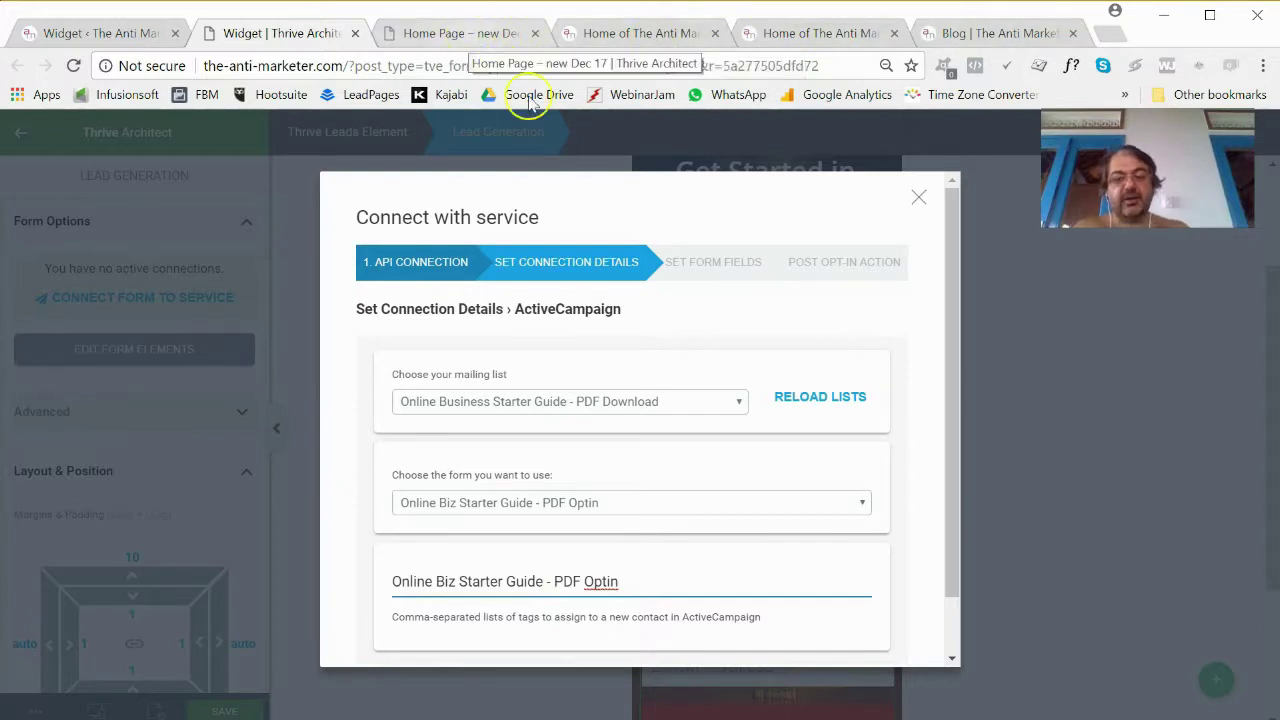
pyautogui.scroll(-1, 614, 591)
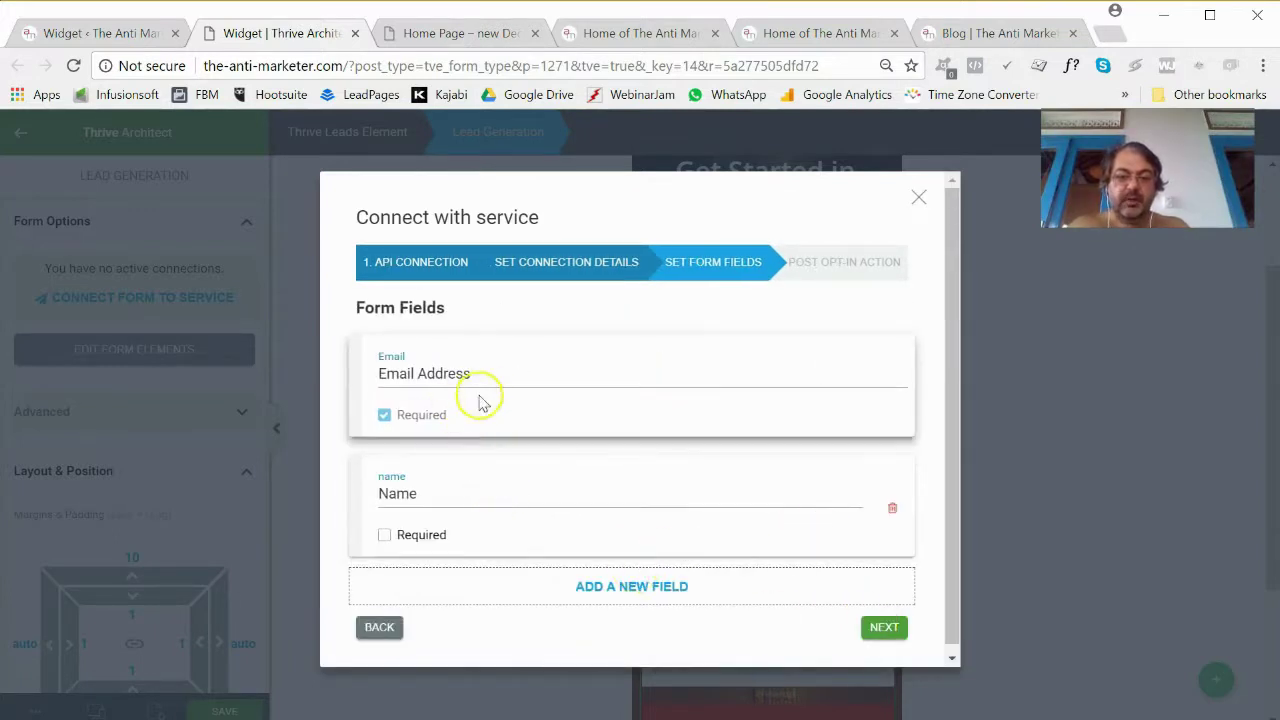
# Choose Redirect to Custom URL after opt-in and copy the thank-you URL from the notes.
pyautogui.click(883, 628)
pyautogui.click(574, 472)
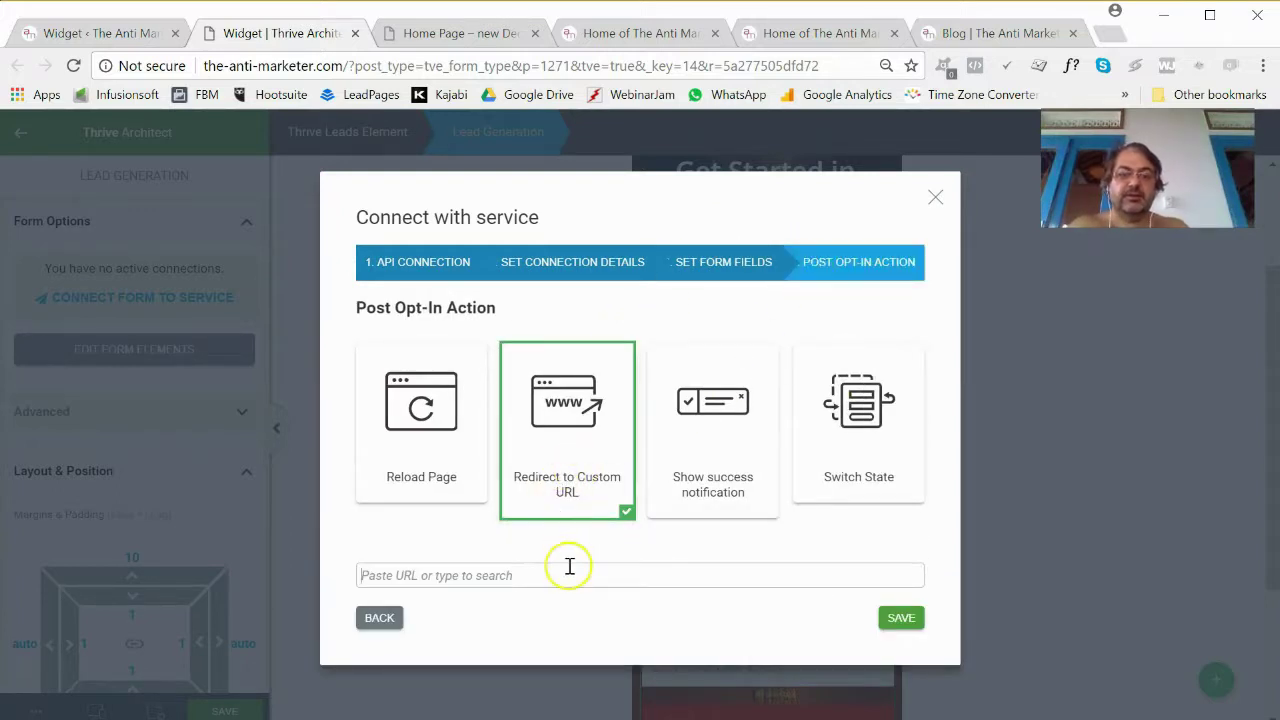
pyautogui.hotkey('alt', 'Tab')
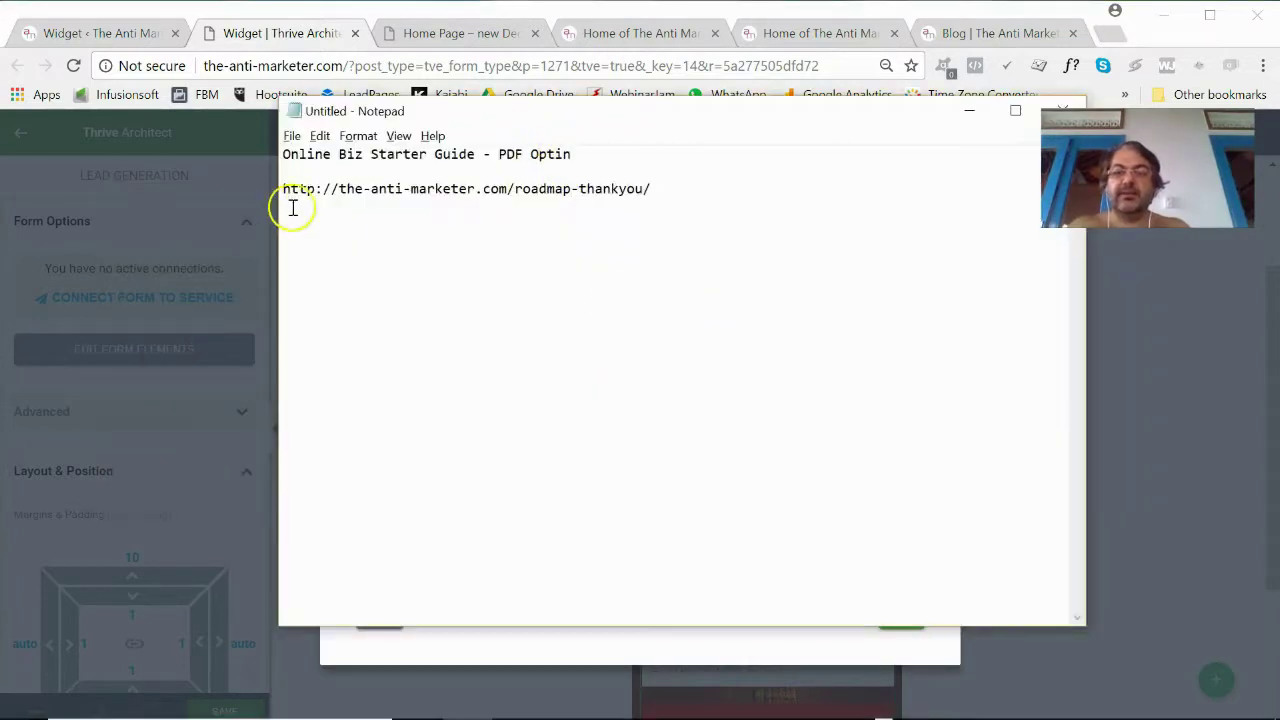
pyautogui.moveTo(285, 196); pyautogui.dragTo(659, 207)
pyautogui.hotkey('ctrl', 'c')
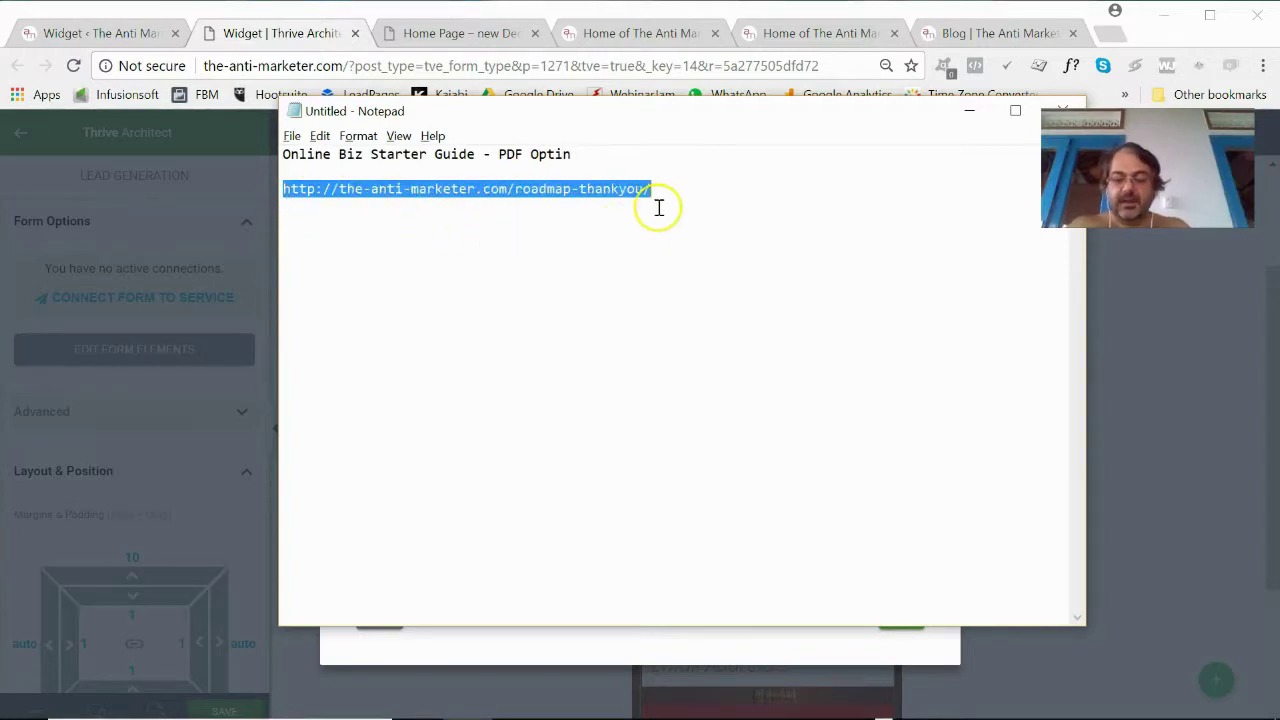
pyautogui.click(1114, 34)
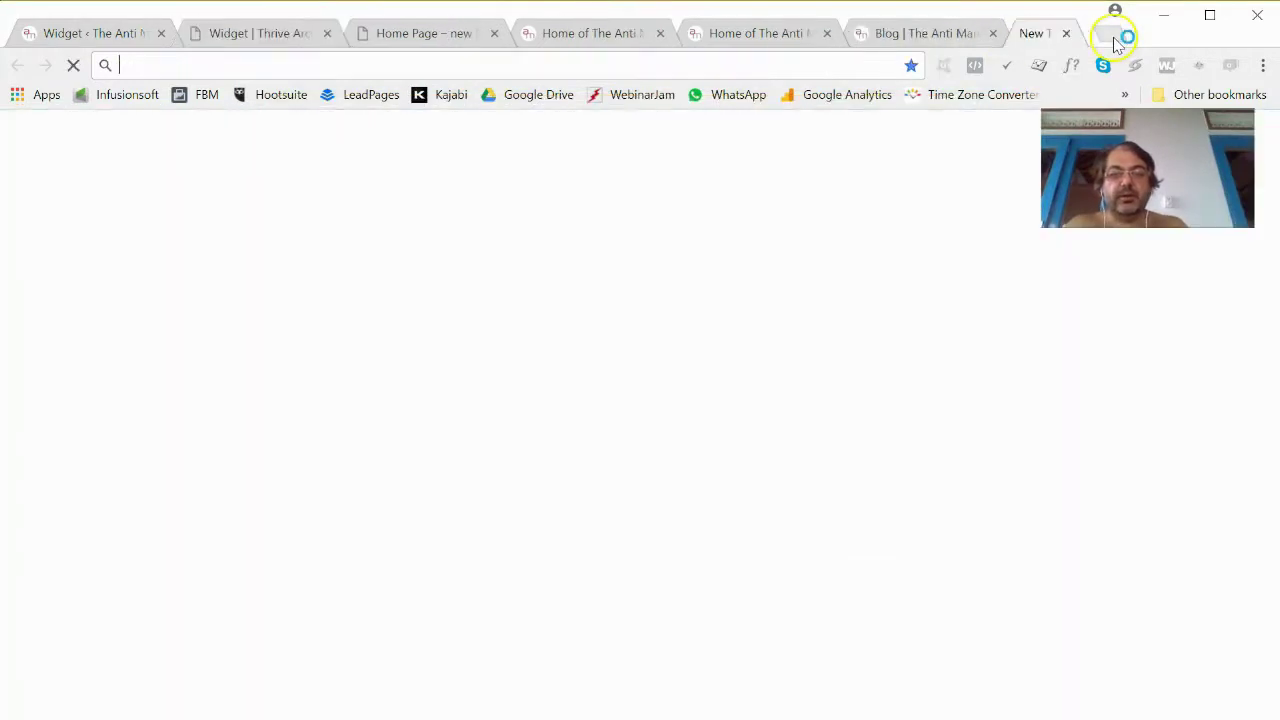
# Preview the roadmap-thankyou page in a new tab, then close that tab.
pyautogui.hotkey('ctrl', 'v')
pyautogui.press('Return')
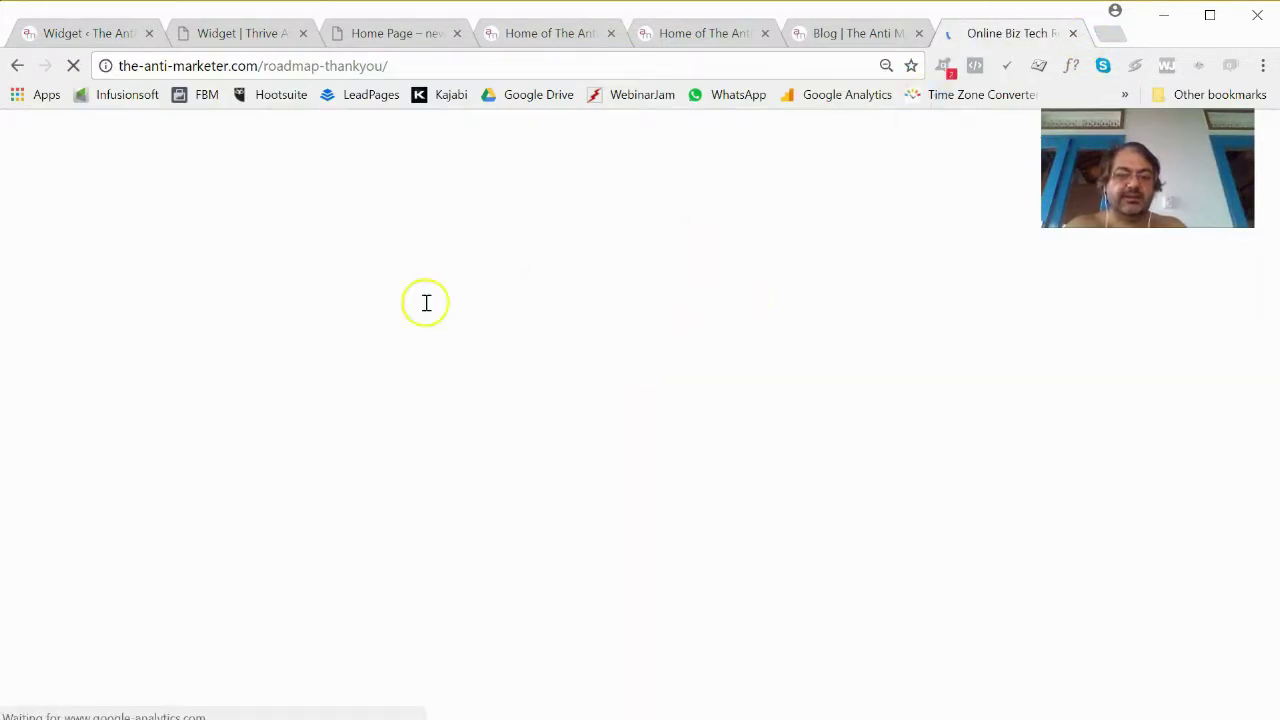
pyautogui.scroll(-3, 494, 623)
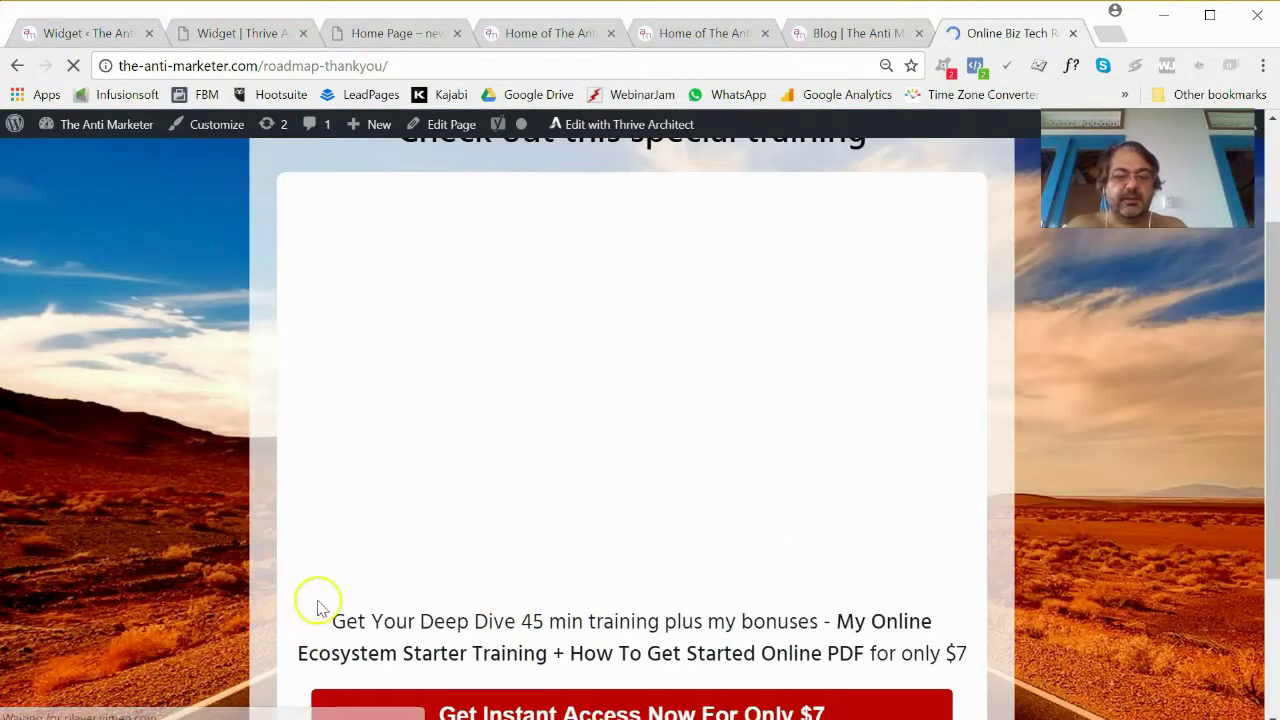
pyautogui.scroll(3, 337, 537)
pyautogui.scroll(-3, 386, 537)
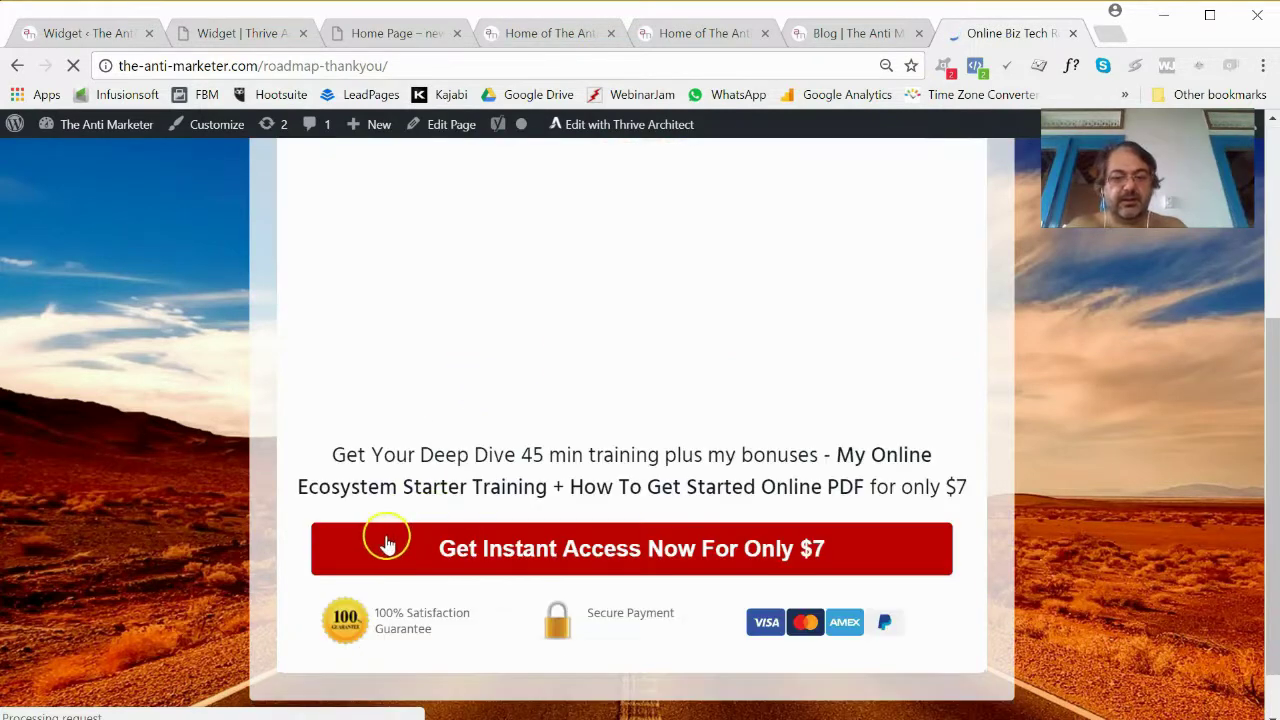
pyautogui.scroll(3, 550, 510)
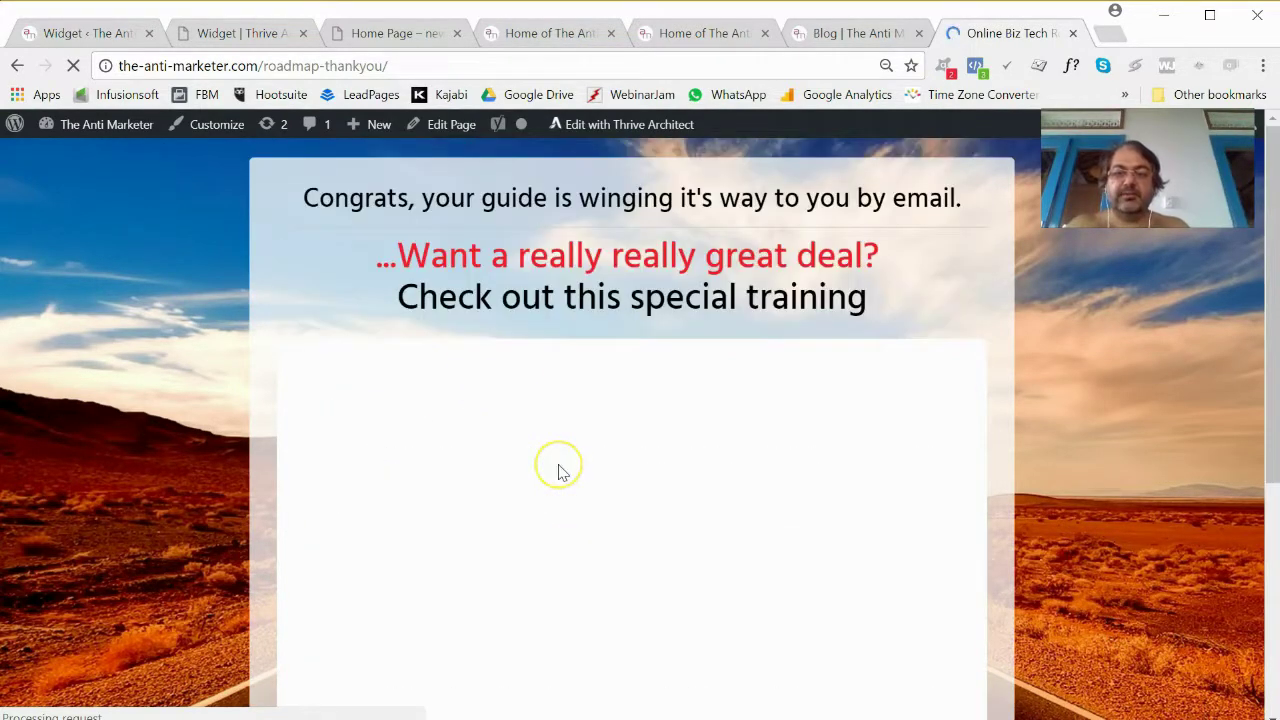
pyautogui.scroll(-3, 562, 472)
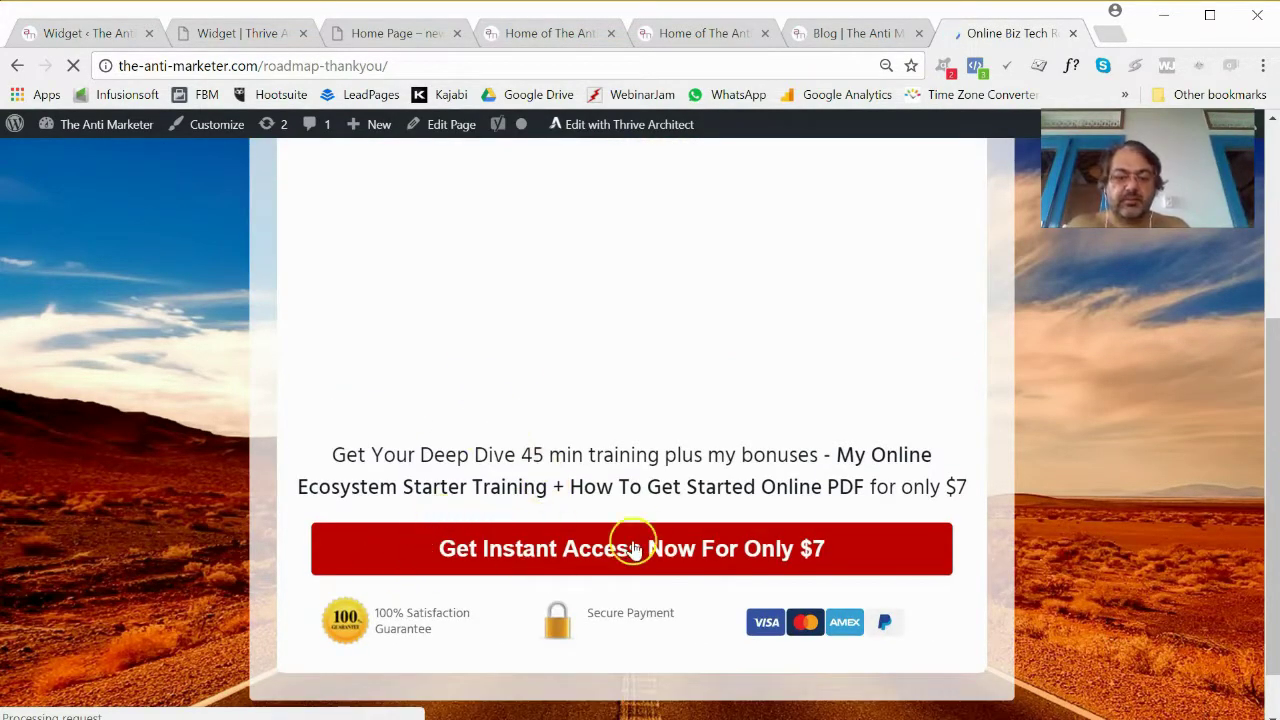
pyautogui.click(1073, 34)
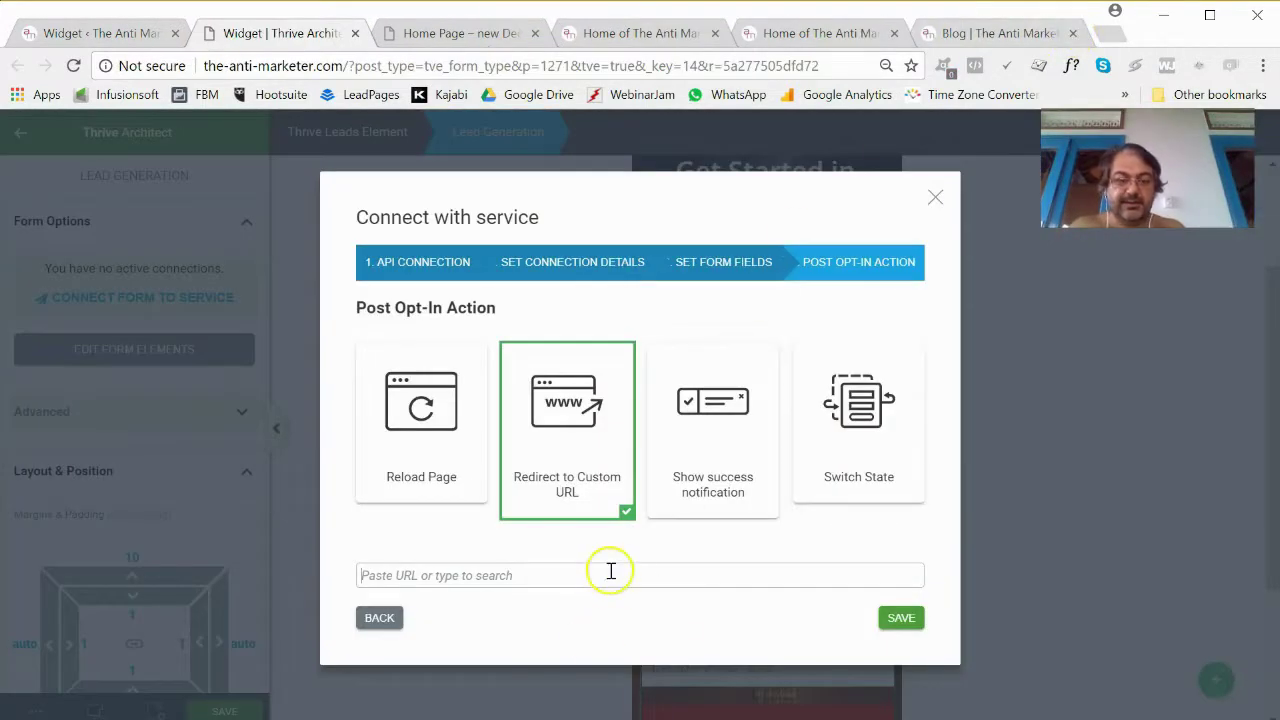
# Set the opt-in redirect to the roadmap-thankyou URL and save the form.
pyautogui.hotkey('ctrl', 'v')
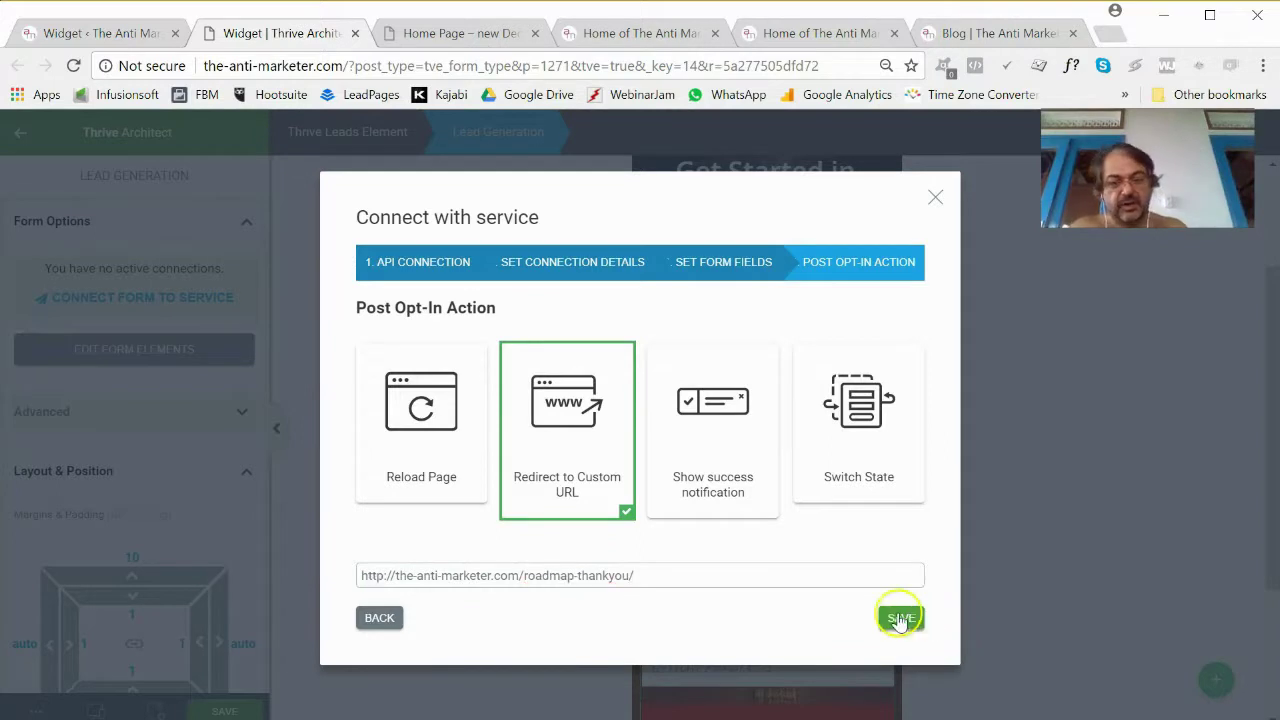
pyautogui.click(900, 614)
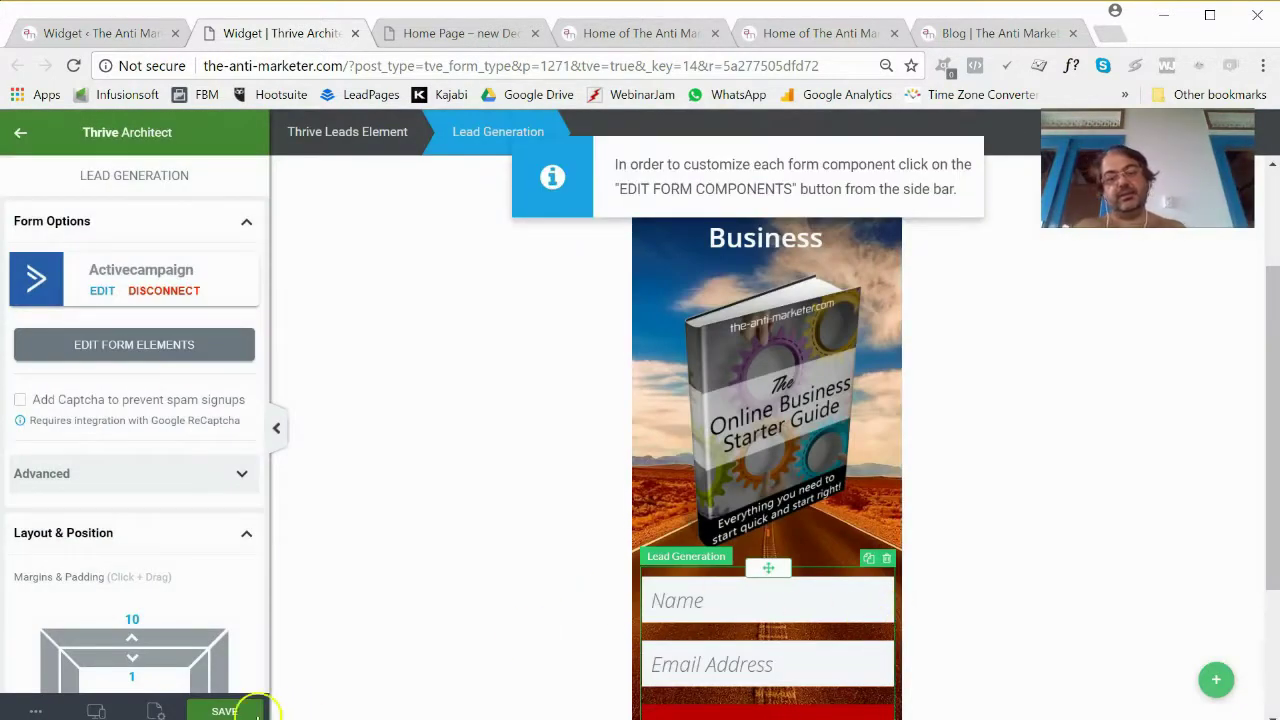
pyautogui.click(225, 711)
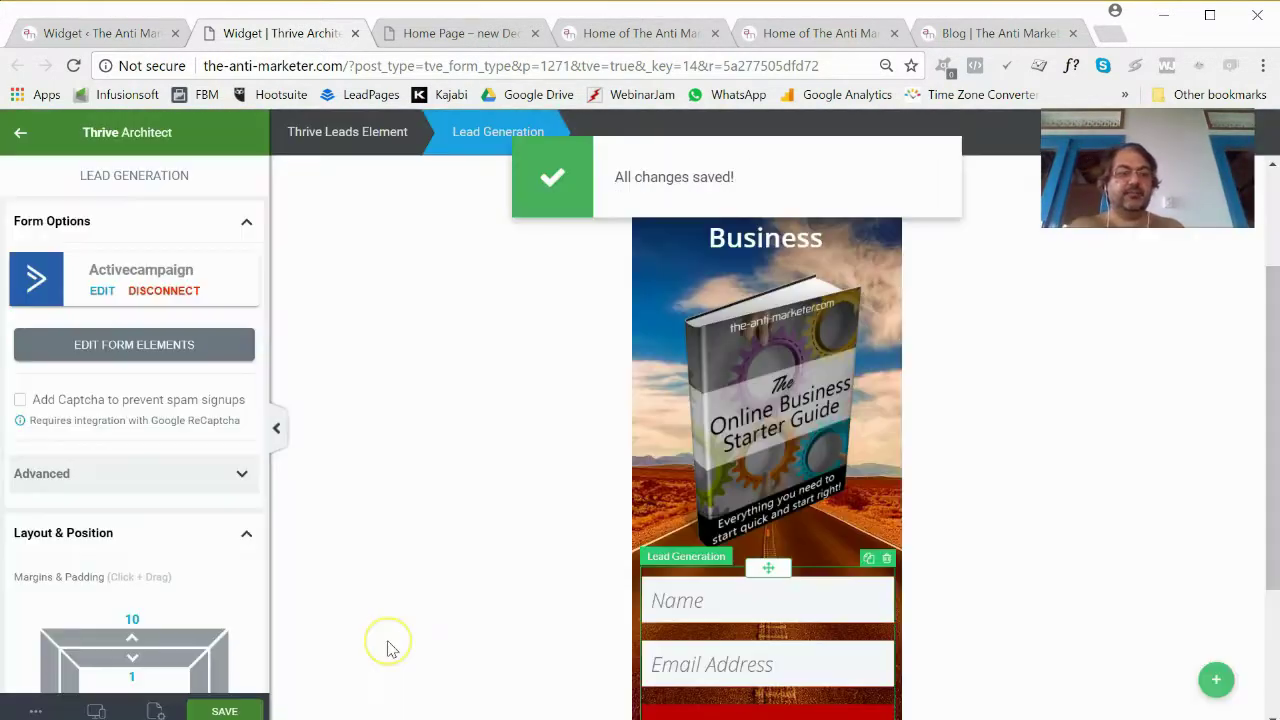
# Close the Thrive Architect editor and return to the Thrive Leads widget page.
pyautogui.scroll(-2, 390, 648)
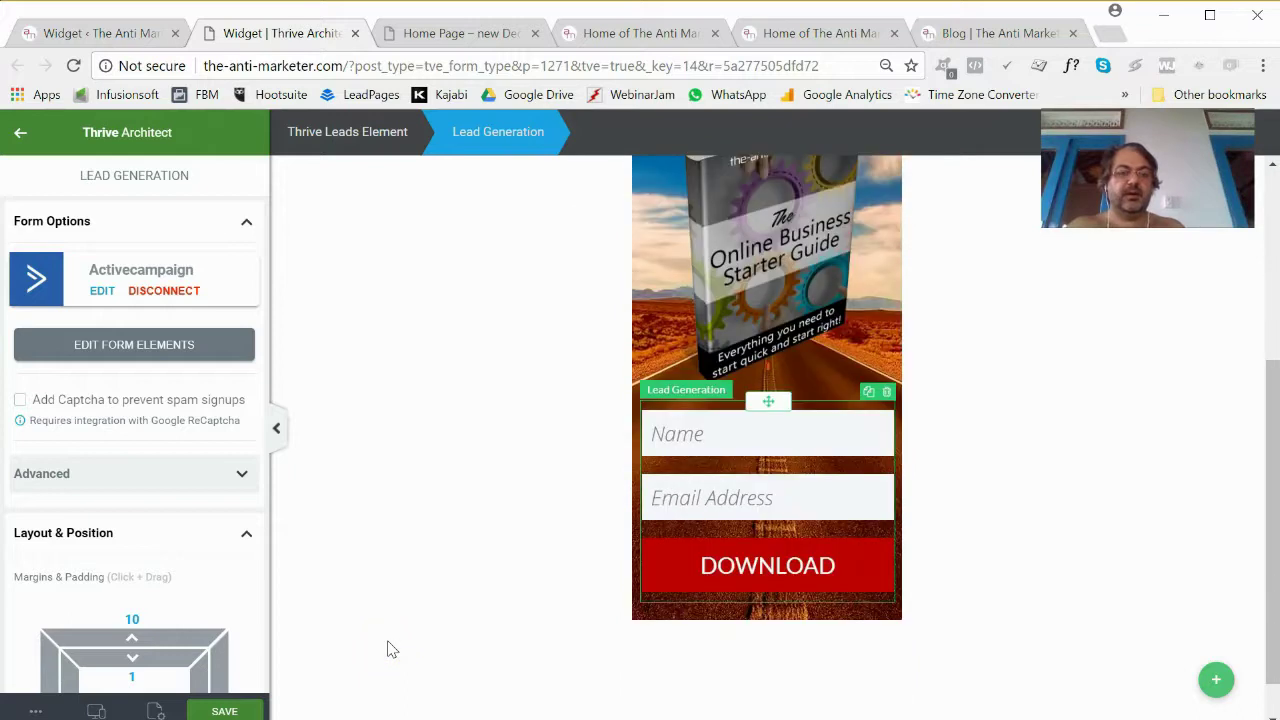
pyautogui.scroll(3, 390, 648)
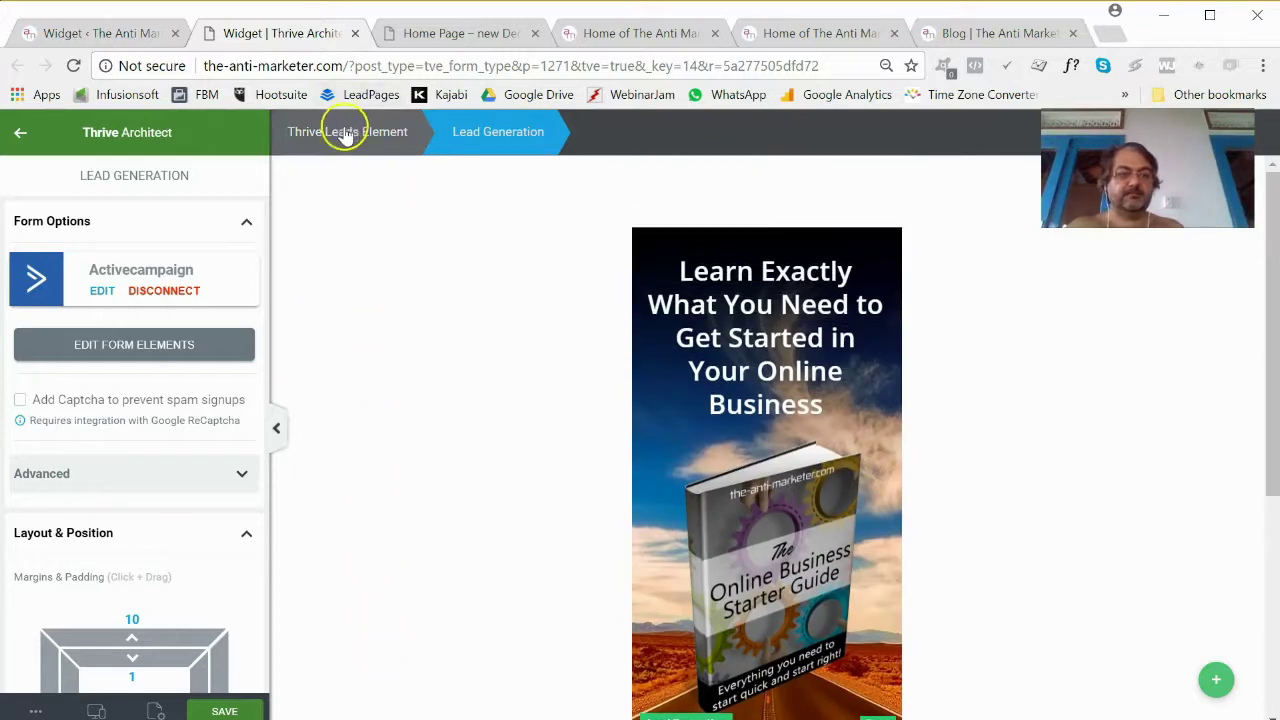
pyautogui.click(345, 133)
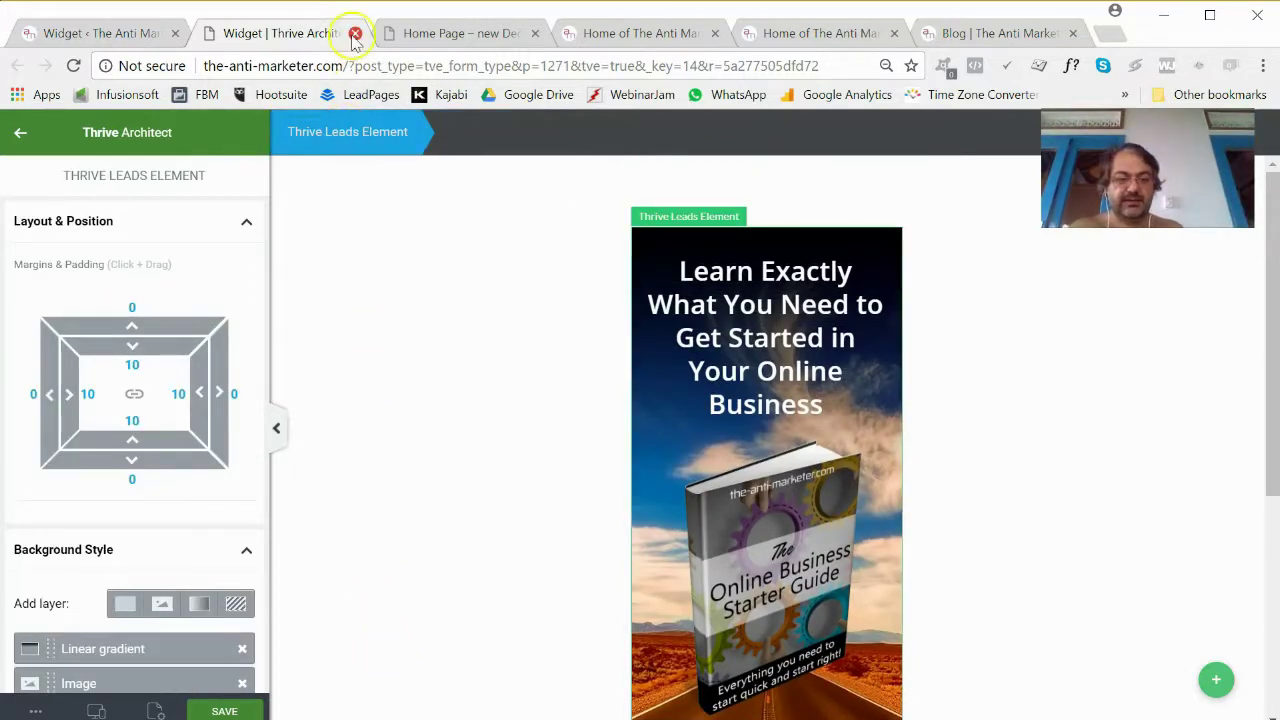
pyautogui.click(355, 34)
pyautogui.click(105, 33)
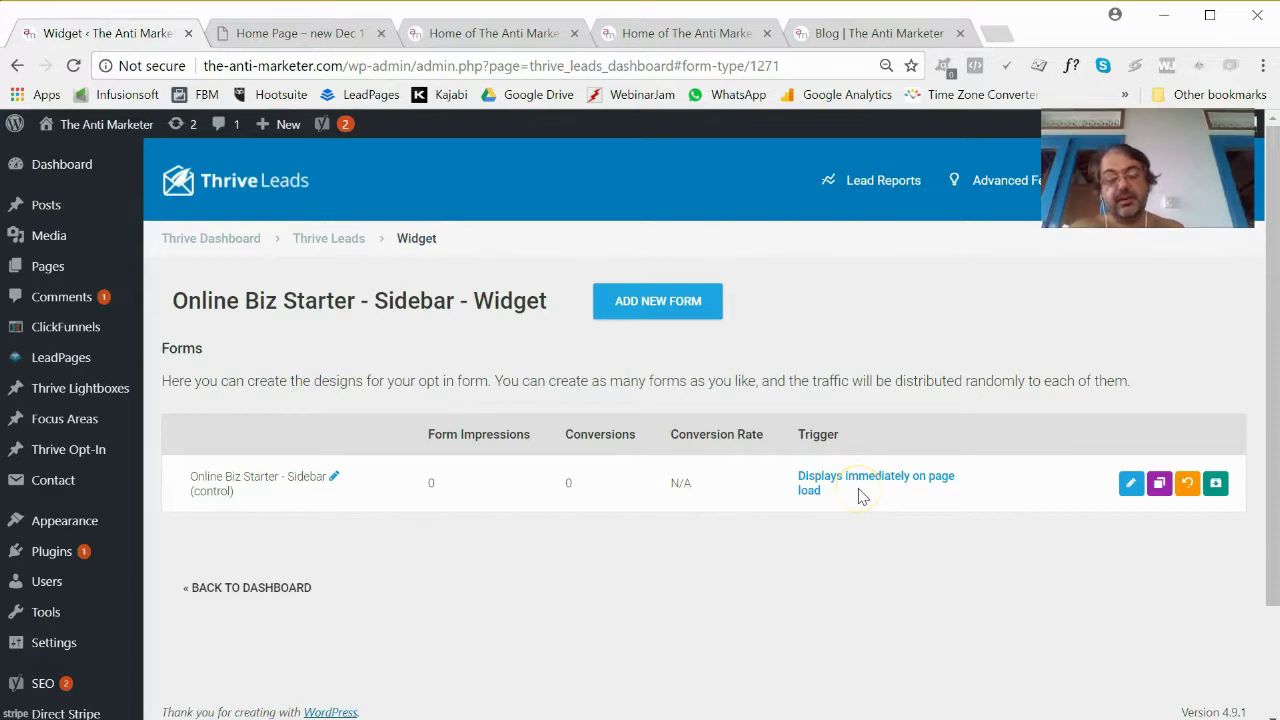
# From the Thrive Leads dashboard, open the Online Biz Starter lead group's display settings.
pyautogui.scroll(-3, 745, 517)
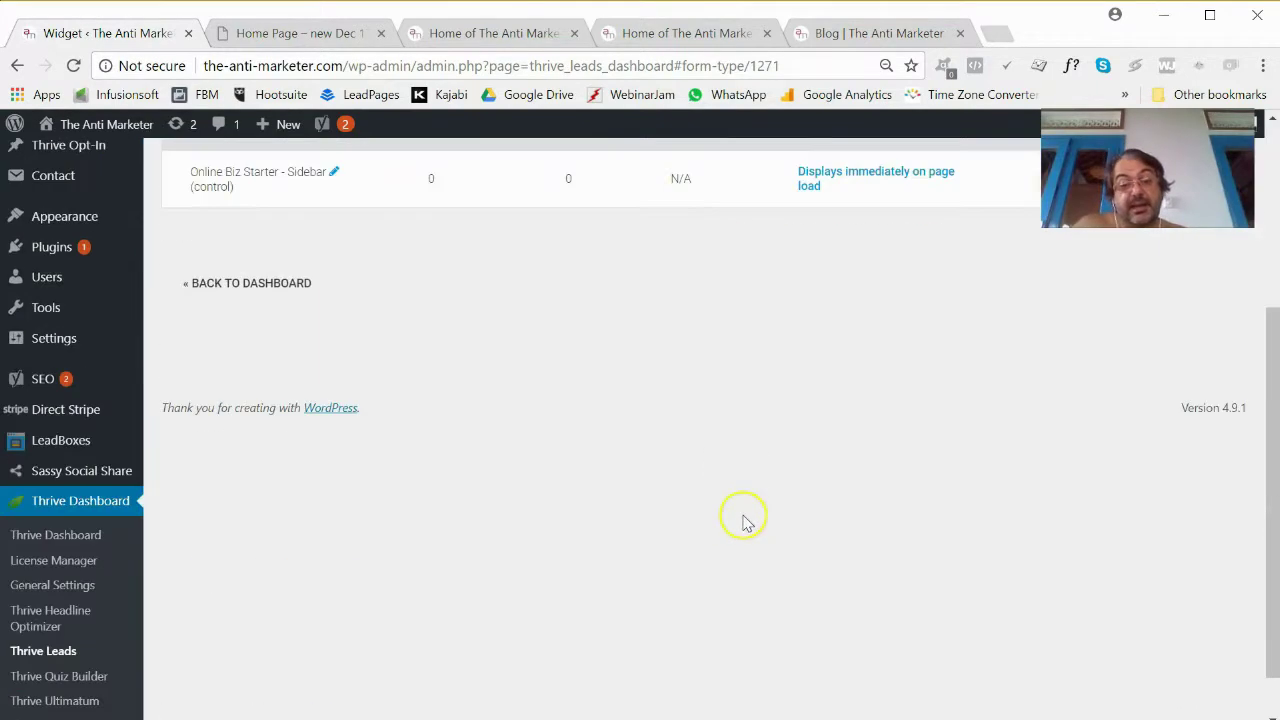
pyautogui.scroll(3, 752, 517)
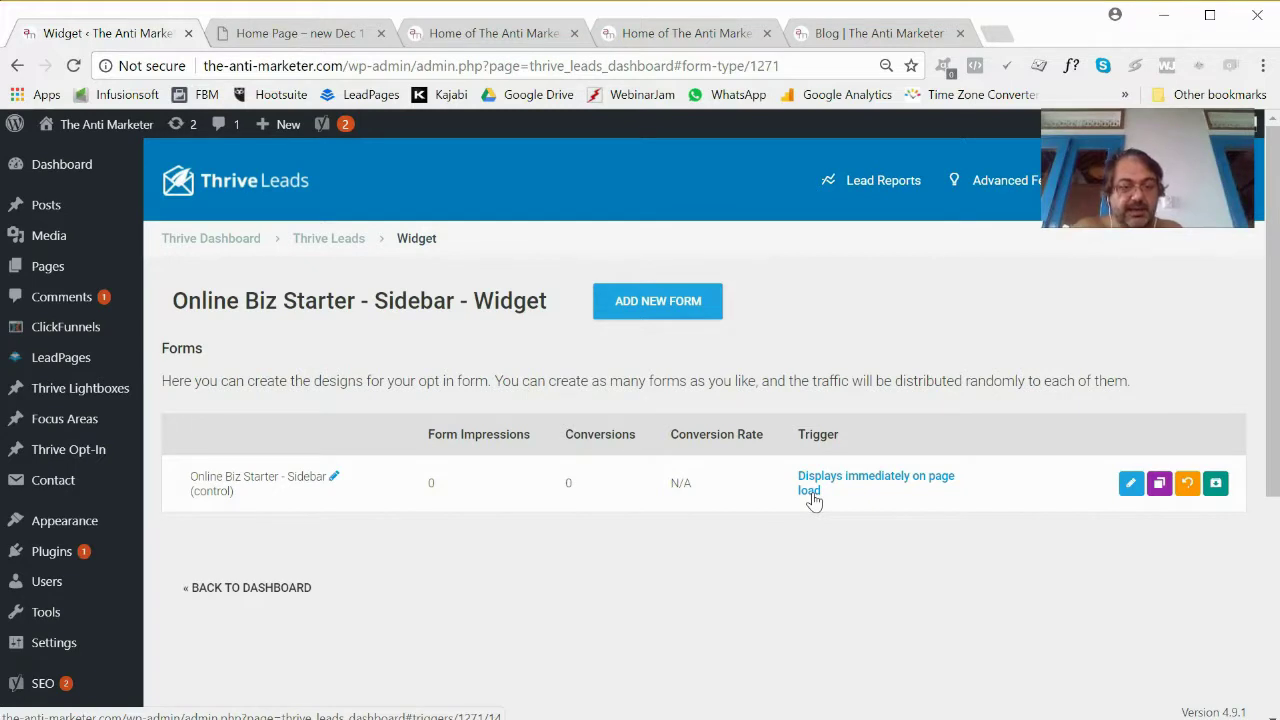
pyautogui.click(314, 242)
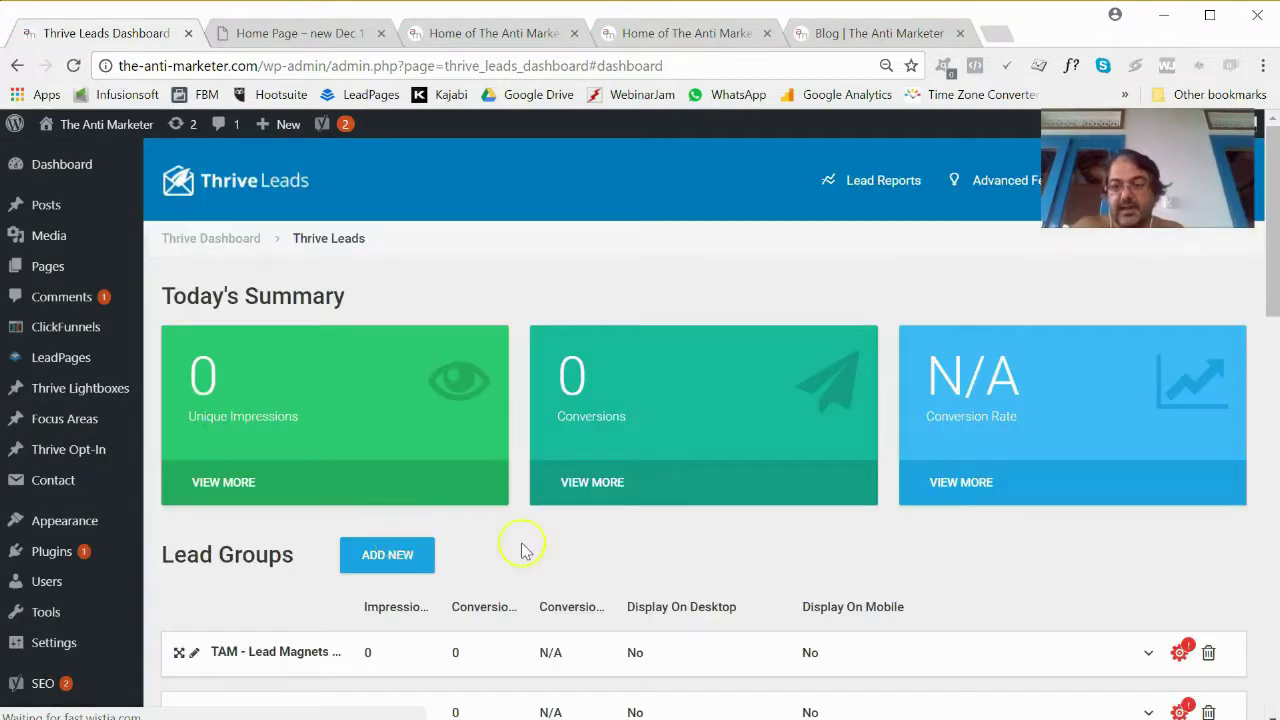
pyautogui.scroll(-2, 203, 550)
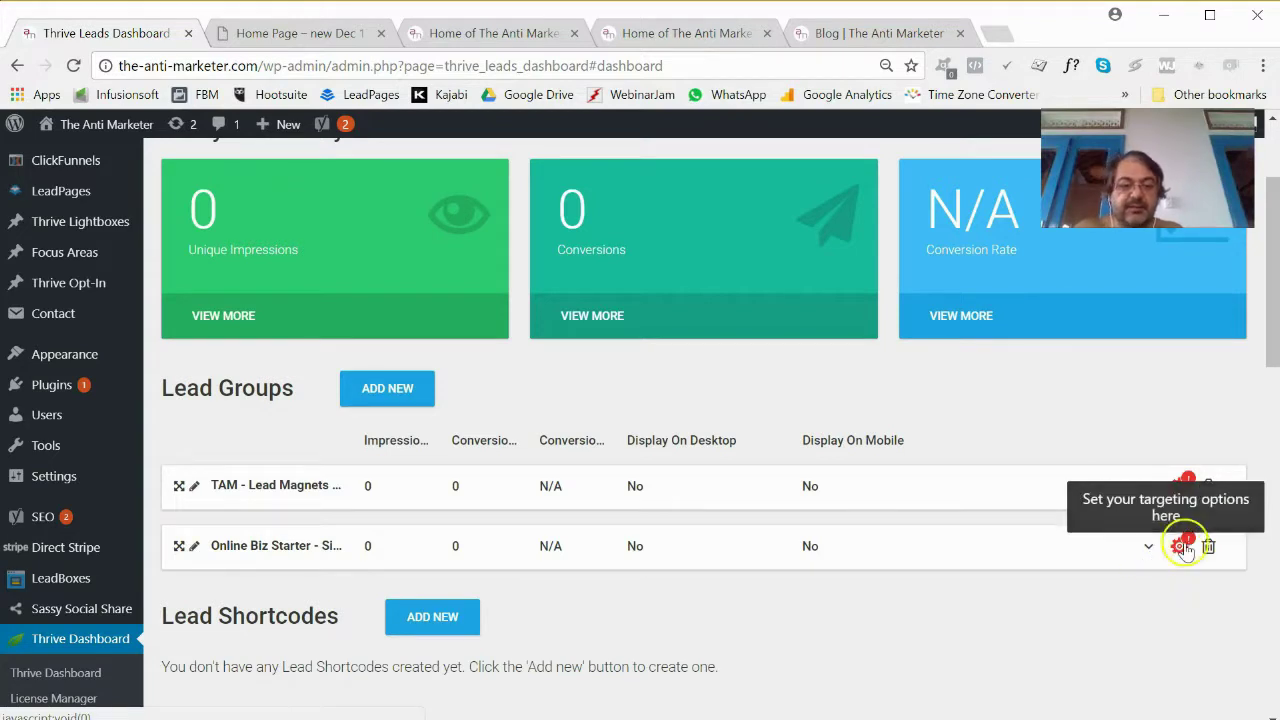
pyautogui.click(1180, 546)
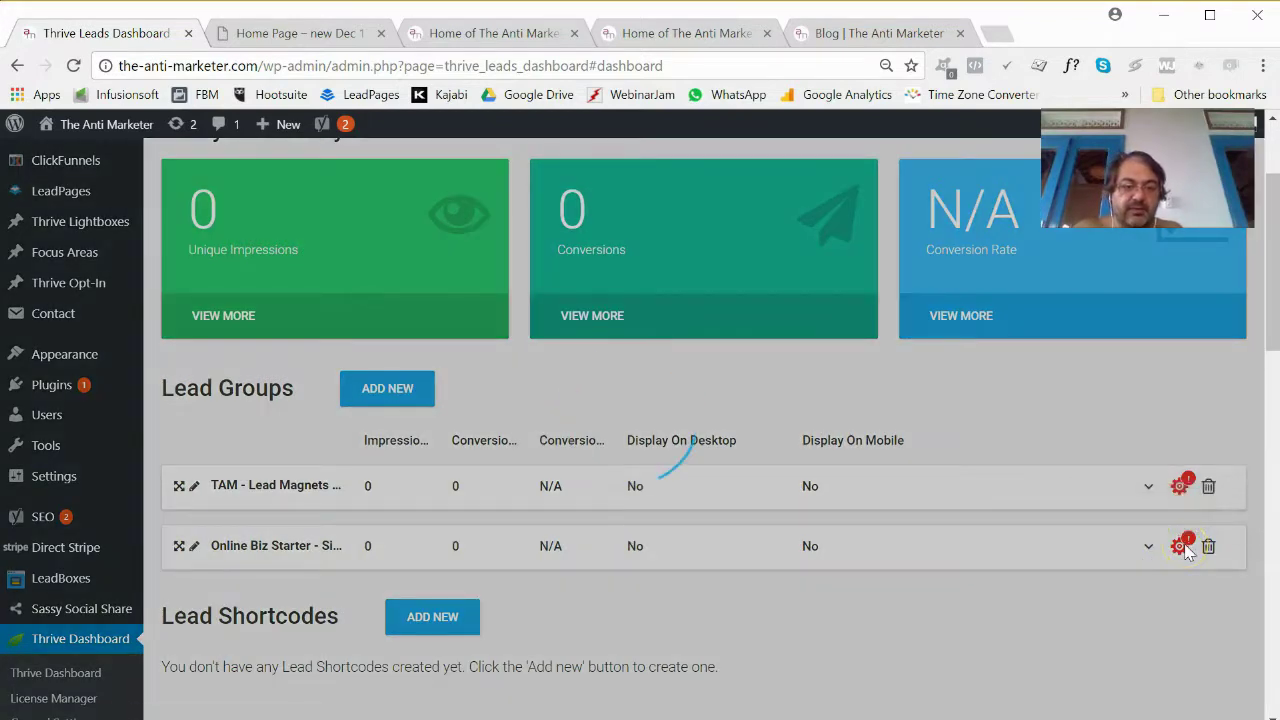
pyautogui.scroll(-2, 443, 520)
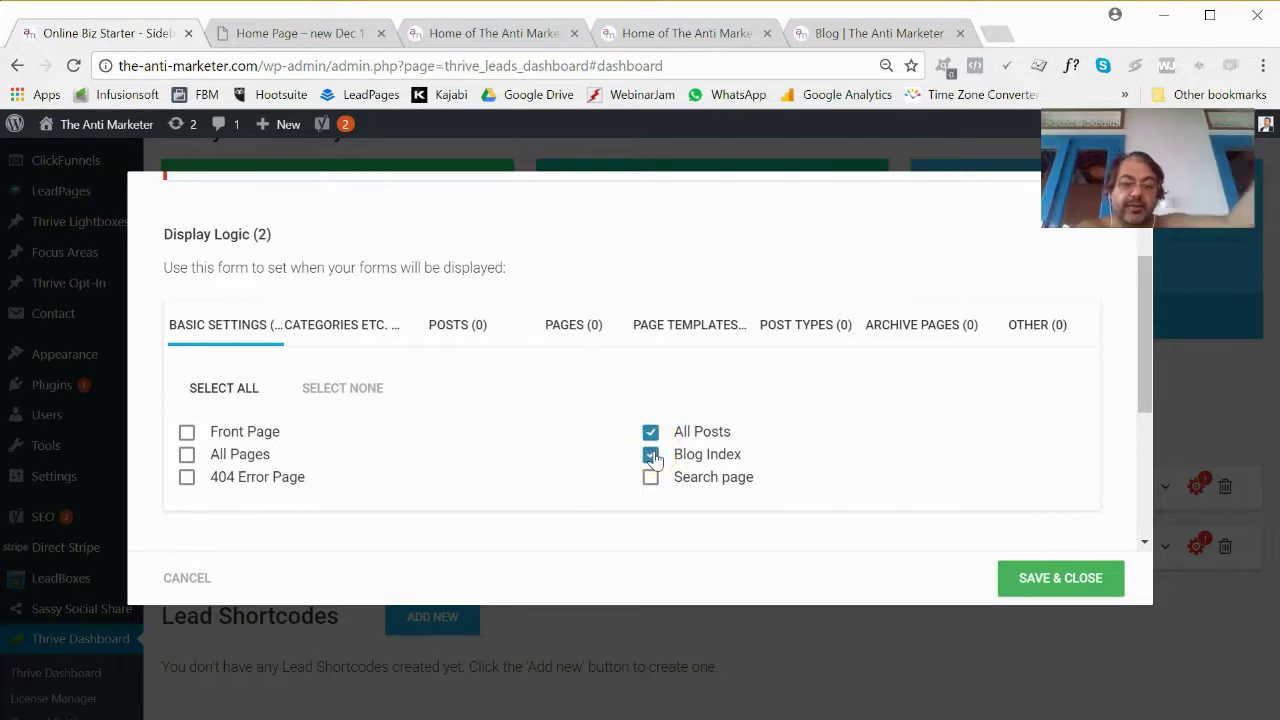
# Save the Online Biz Starter display logic with All Posts and Blog Index ticked.
pyautogui.click(322, 325)
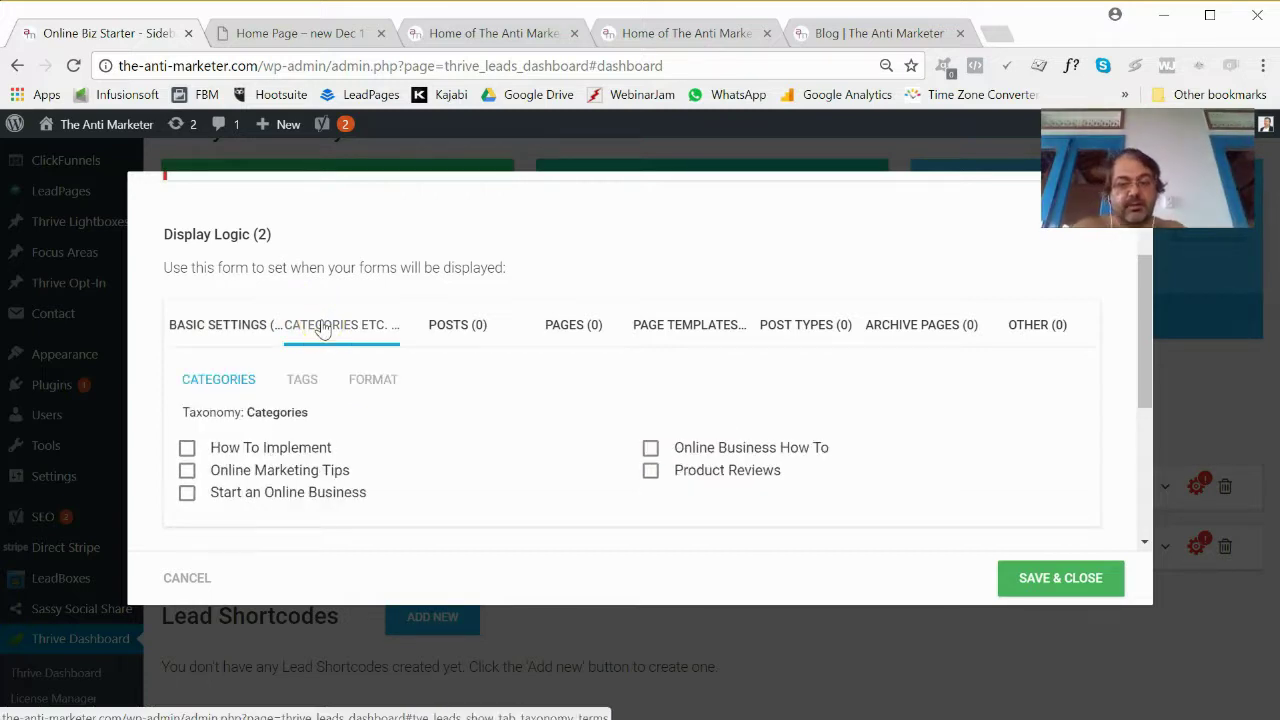
pyautogui.click(240, 334)
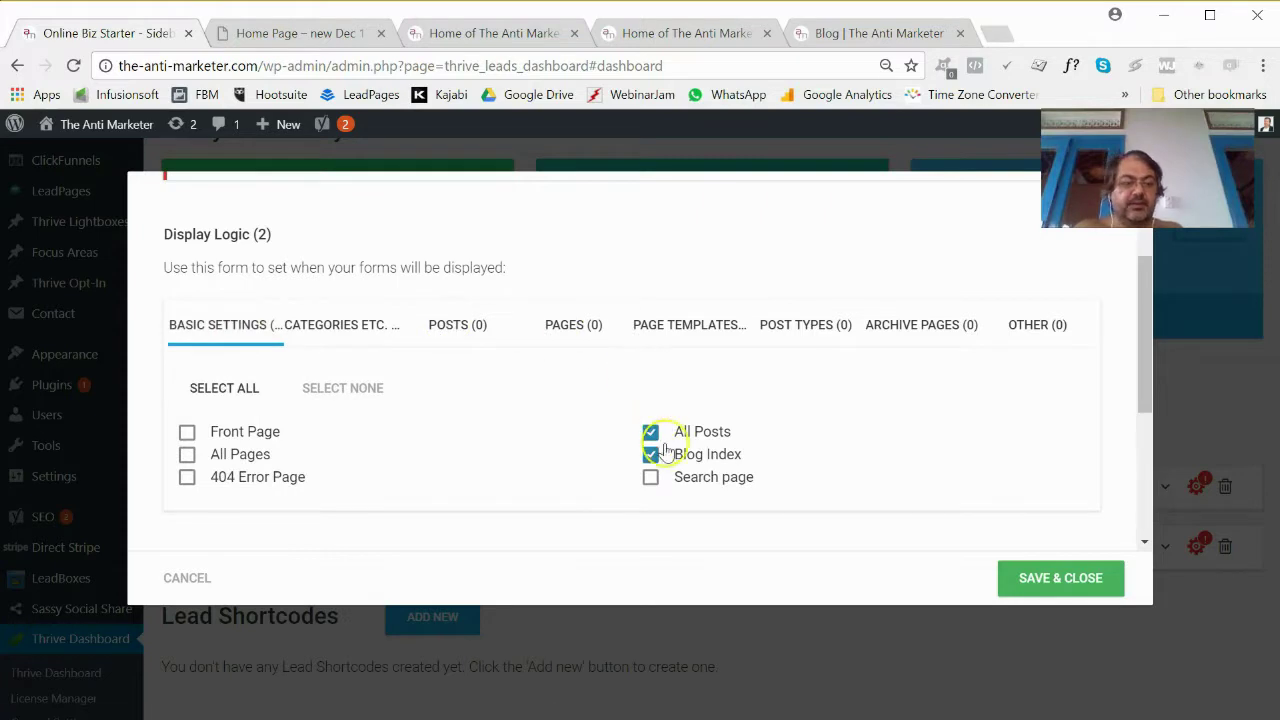
pyautogui.click(1100, 590)
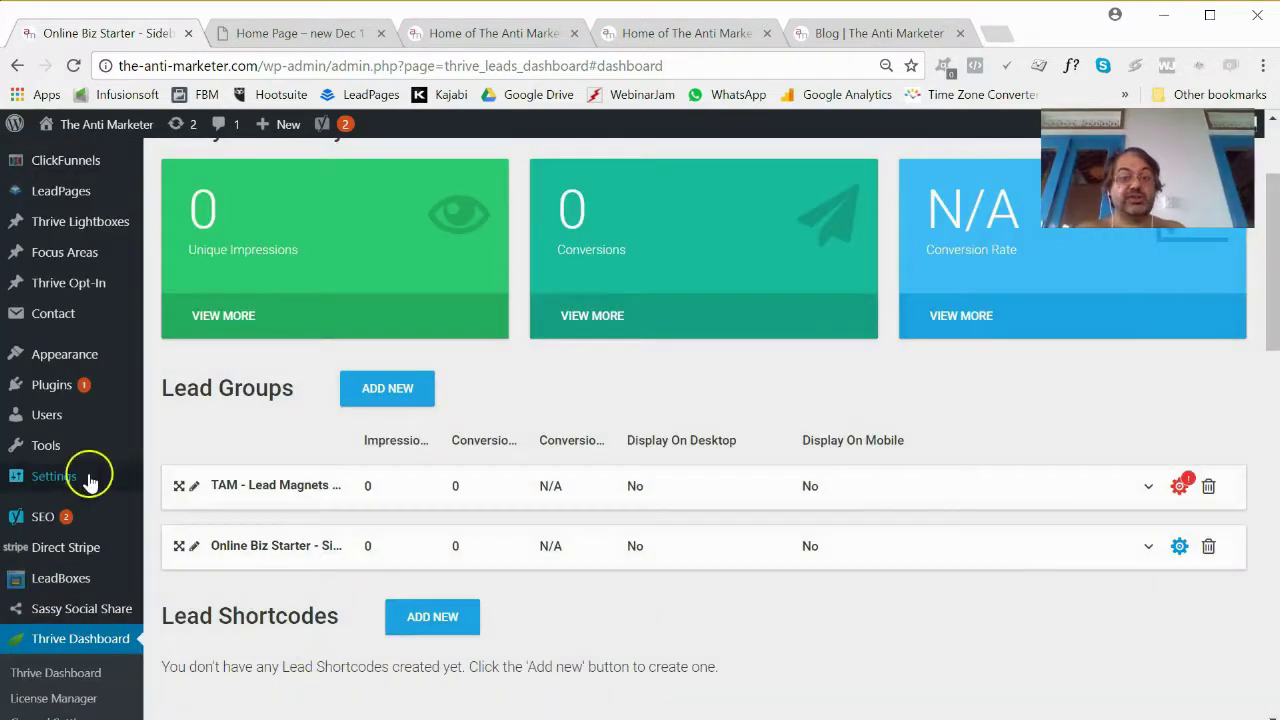
pyautogui.moveTo(88, 480)
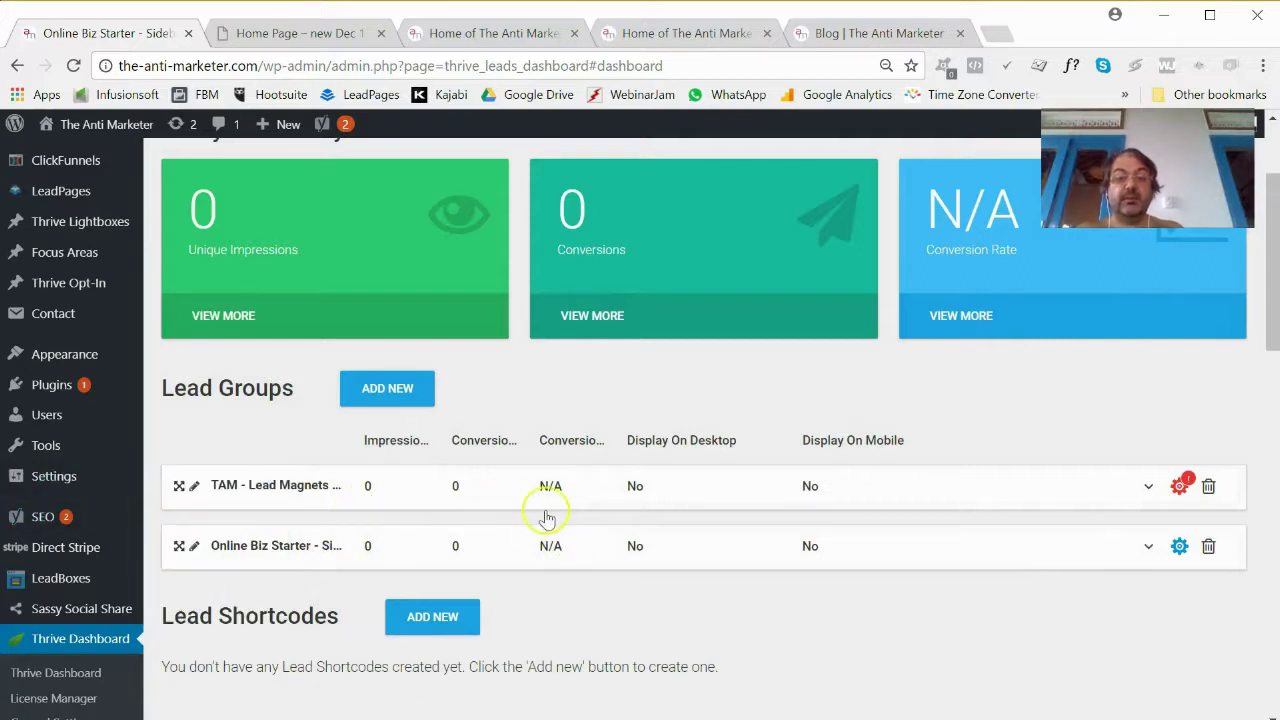
pyautogui.click(469, 33)
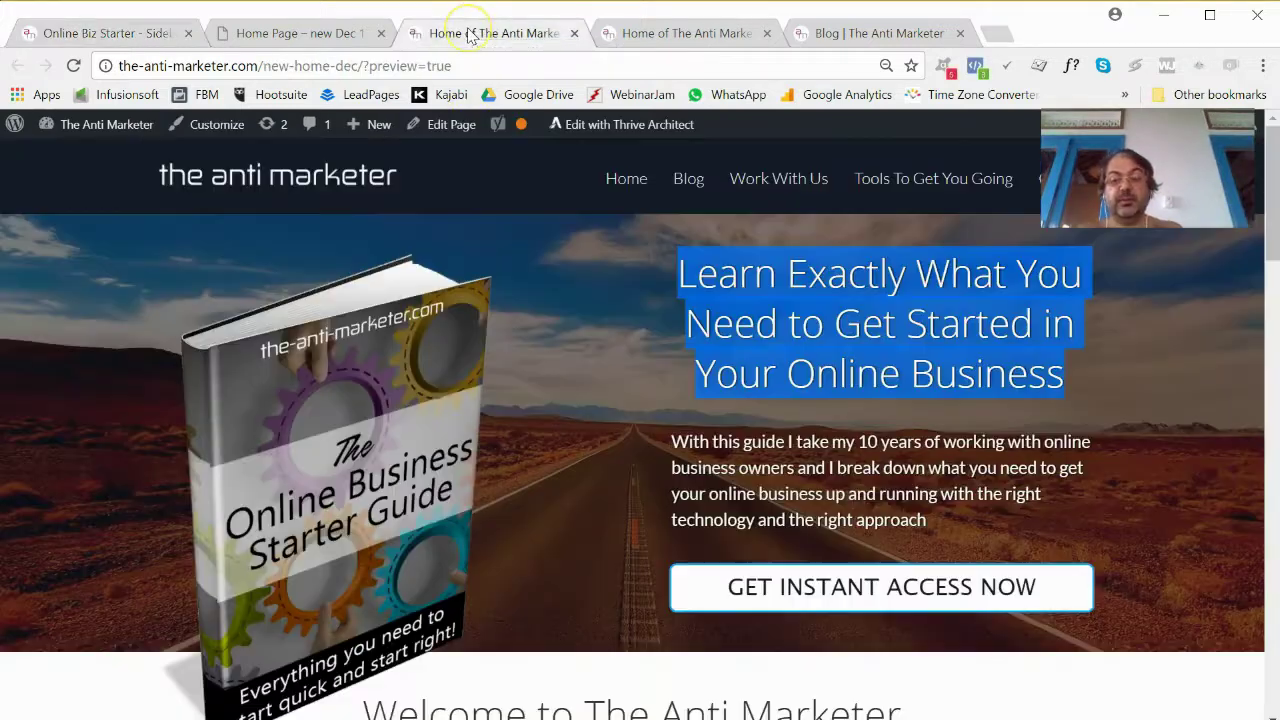
# Reload the blog and confirm the sidebar still shows the old 7 Things form.
pyautogui.click(868, 30)
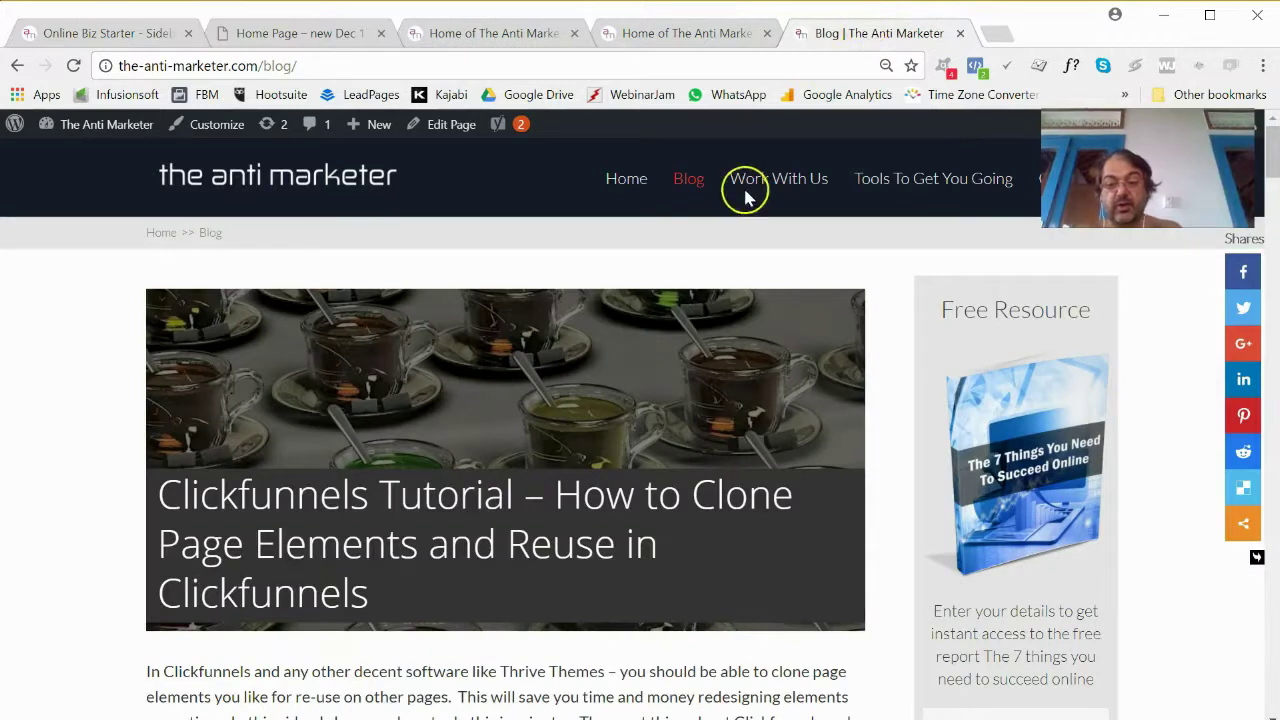
pyautogui.click(690, 182)
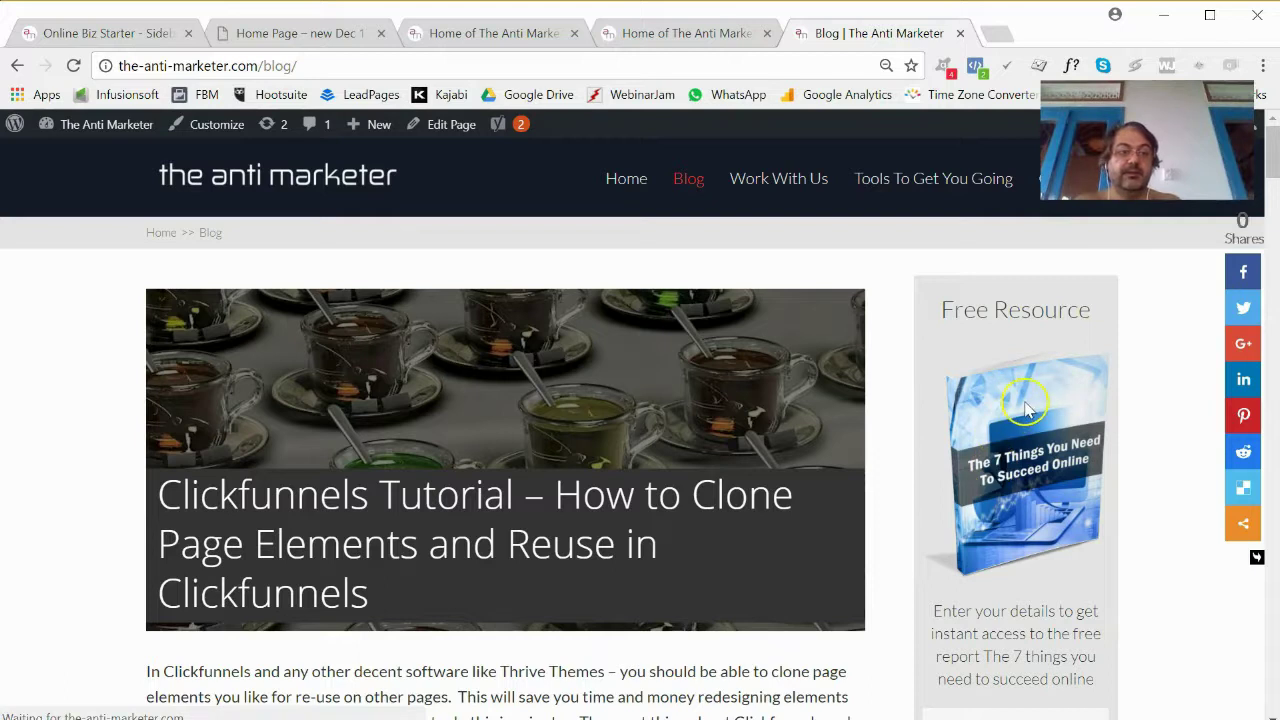
pyautogui.scroll(-10, 960, 357)
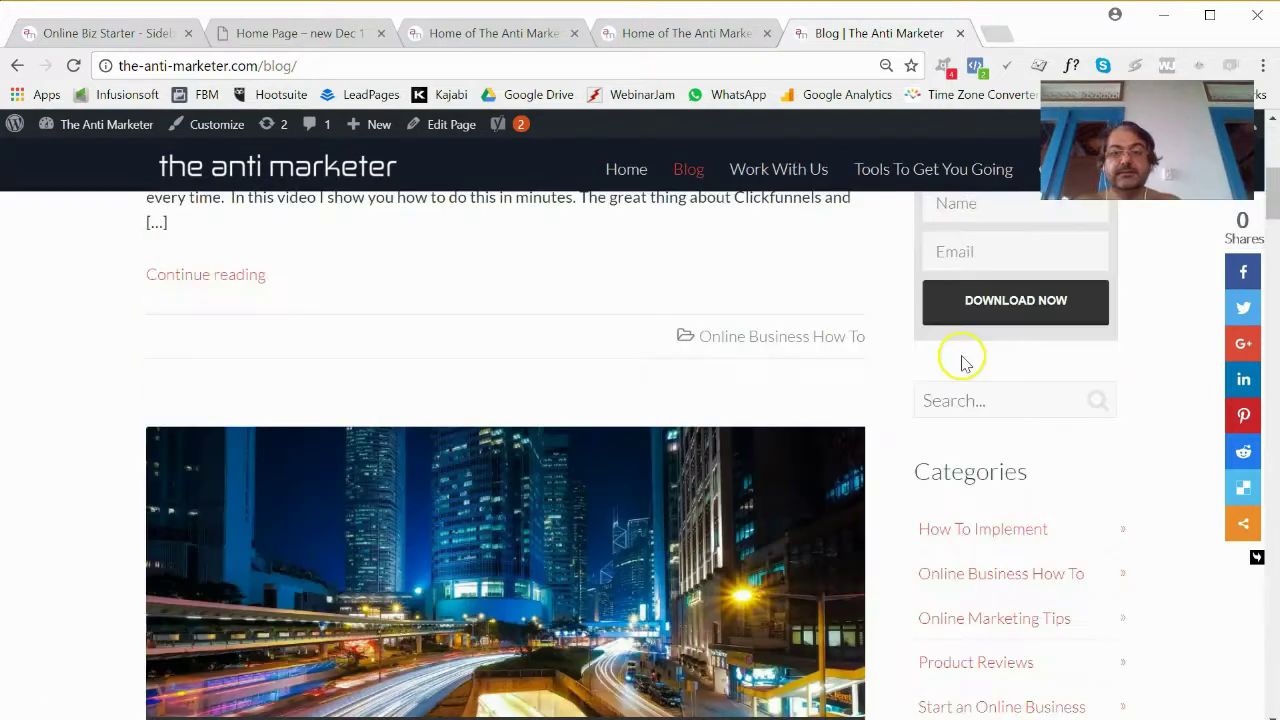
pyautogui.scroll(15, 943, 340)
pyautogui.click(73, 66)
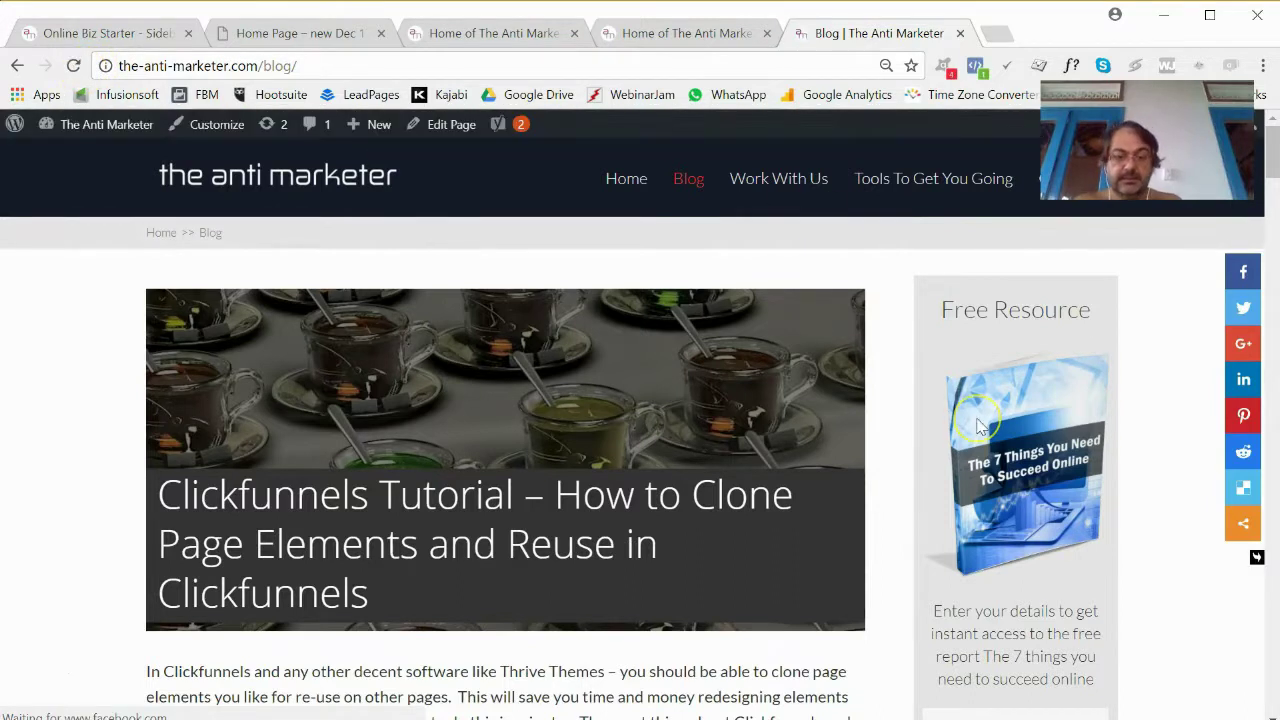
pyautogui.scroll(-5, 980, 410)
pyautogui.scroll(5, 980, 410)
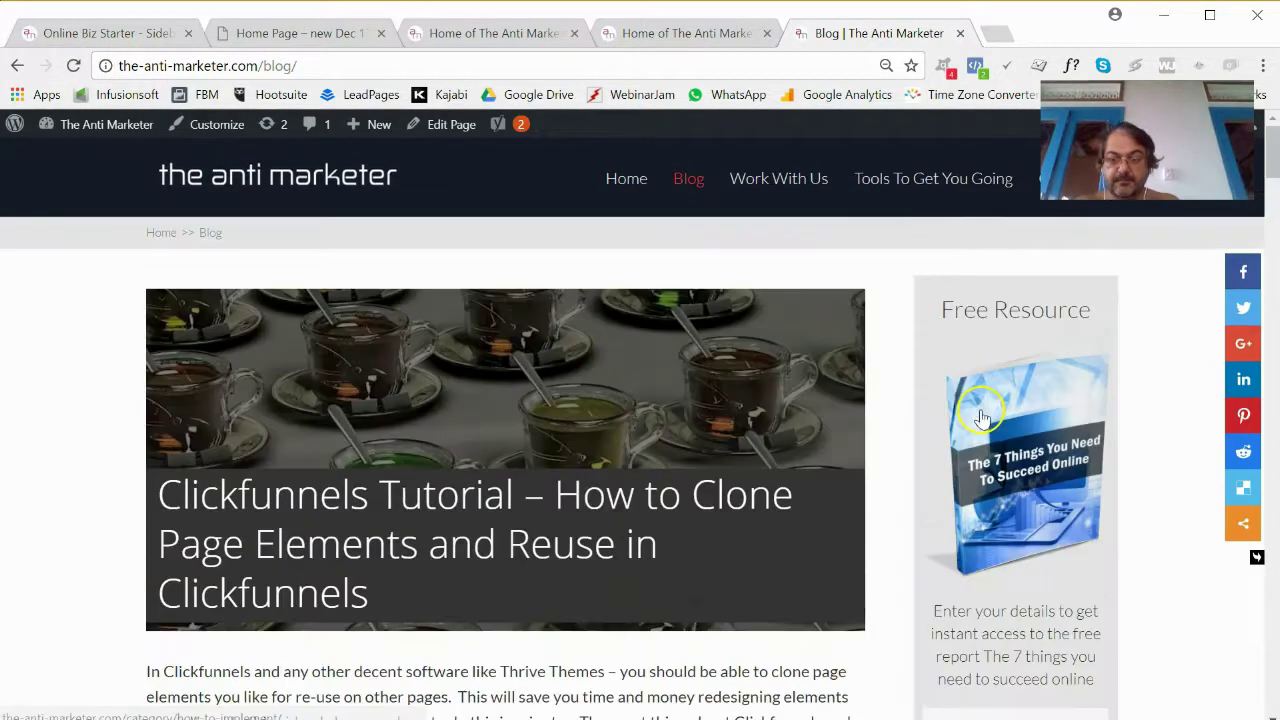
pyautogui.click(125, 35)
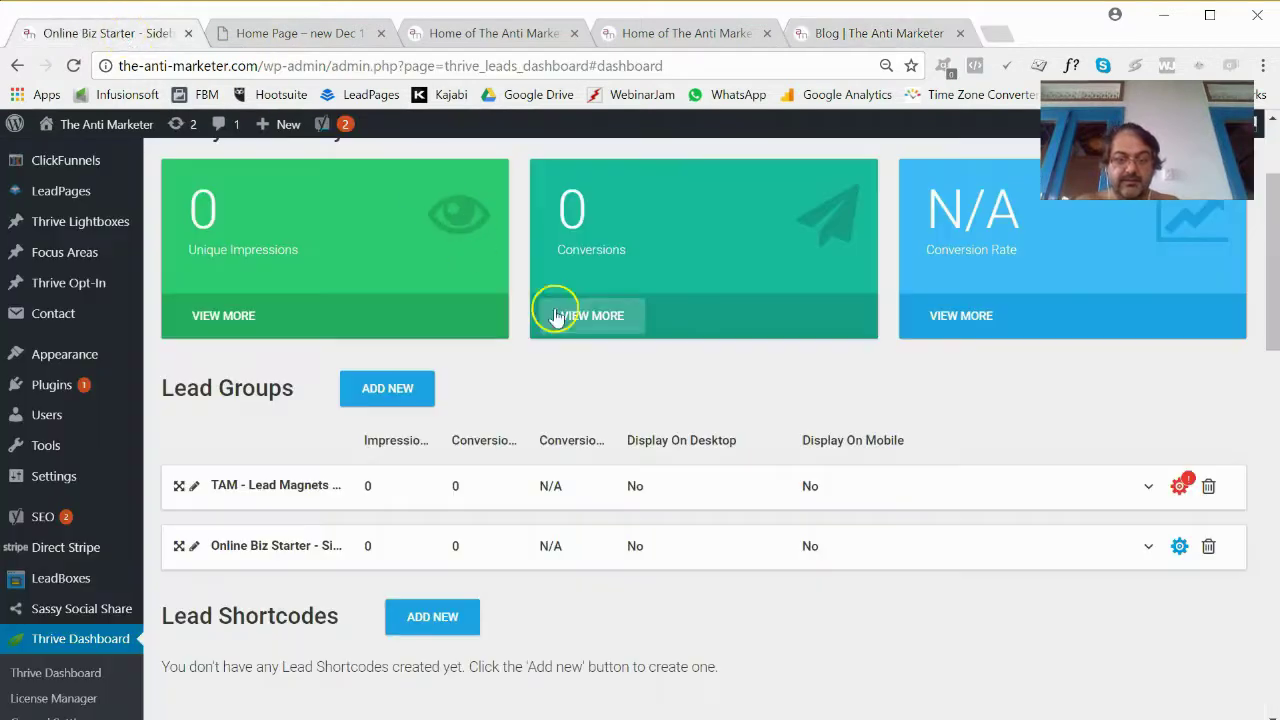
# Turn on the Online Biz Starter widget for both desktop and mobile display.
pyautogui.click(1149, 547)
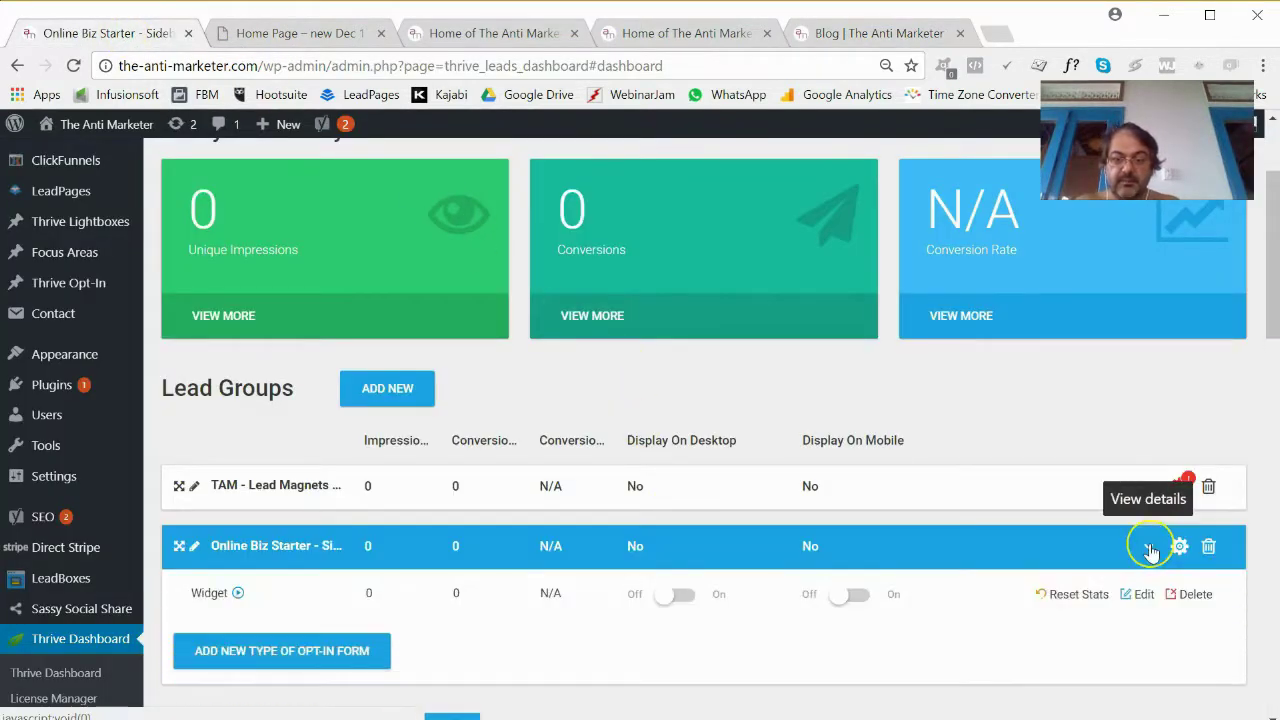
pyautogui.click(693, 604)
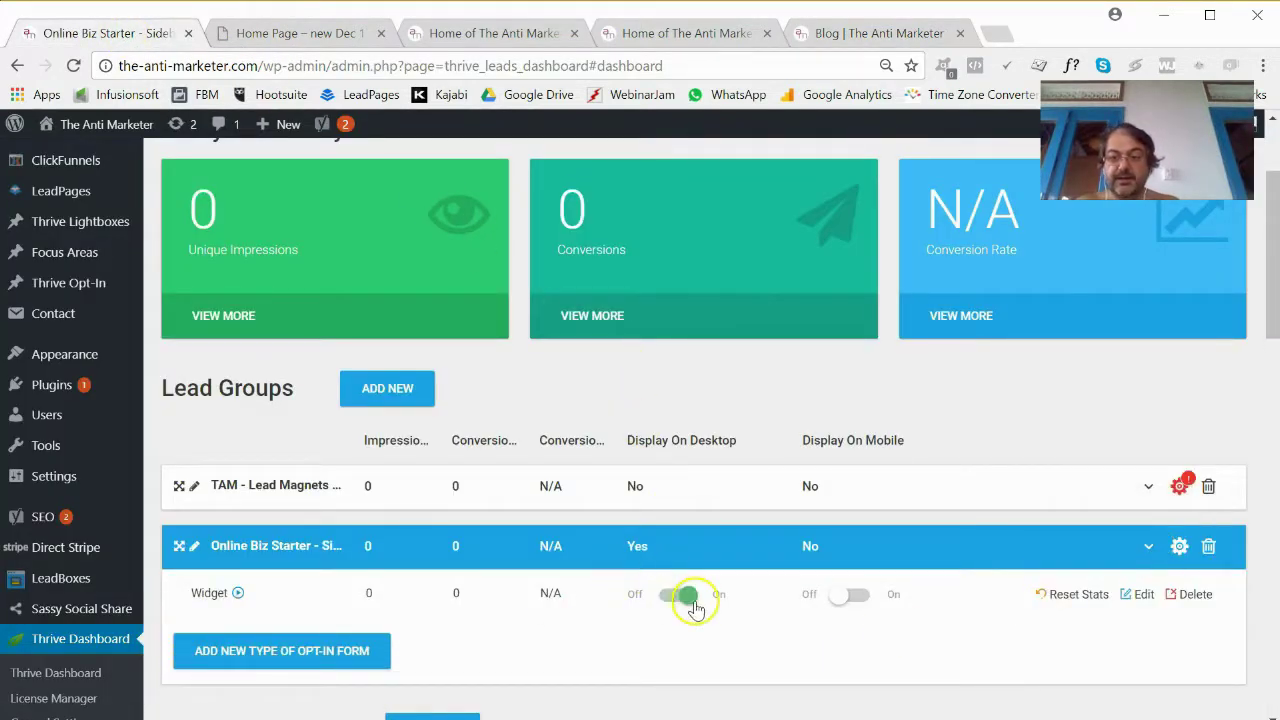
pyautogui.click(852, 598)
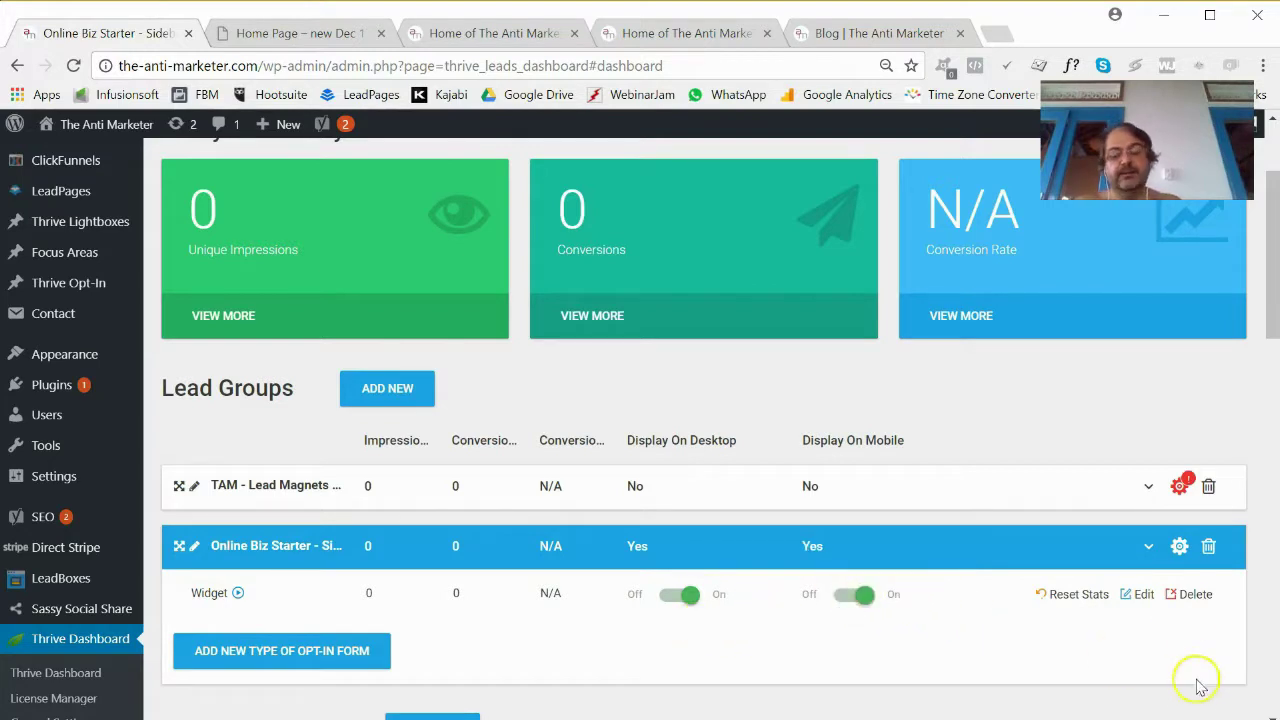
pyautogui.scroll(-2, 1200, 686)
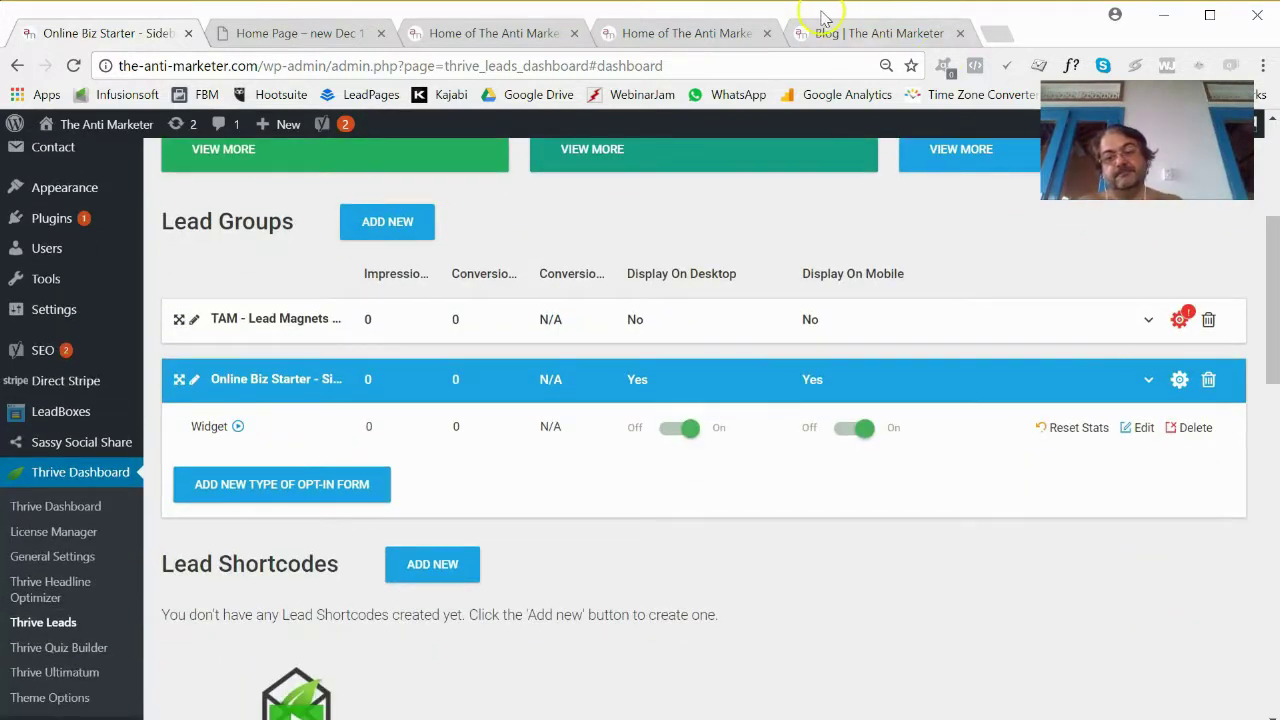
pyautogui.click(826, 33)
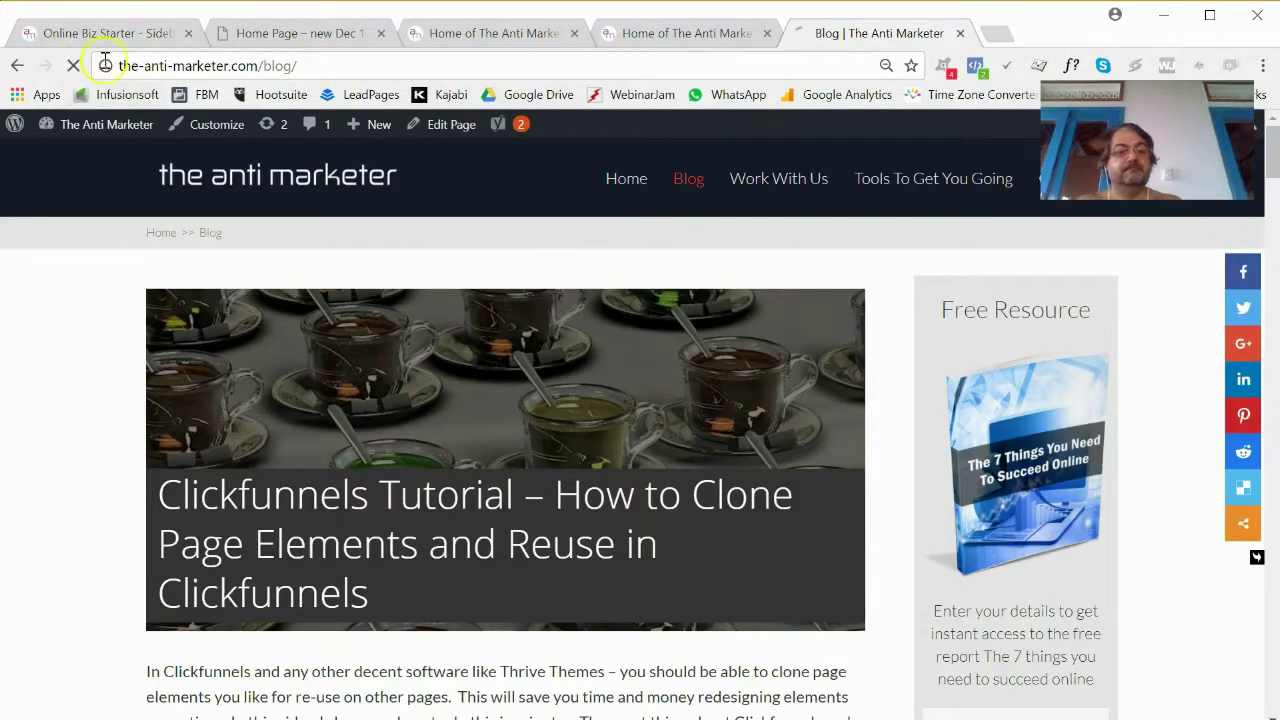
# Reload the blog and scroll through it and the Clickfunnels Tutorial post to check the sidebar form.
pyautogui.click(73, 65)
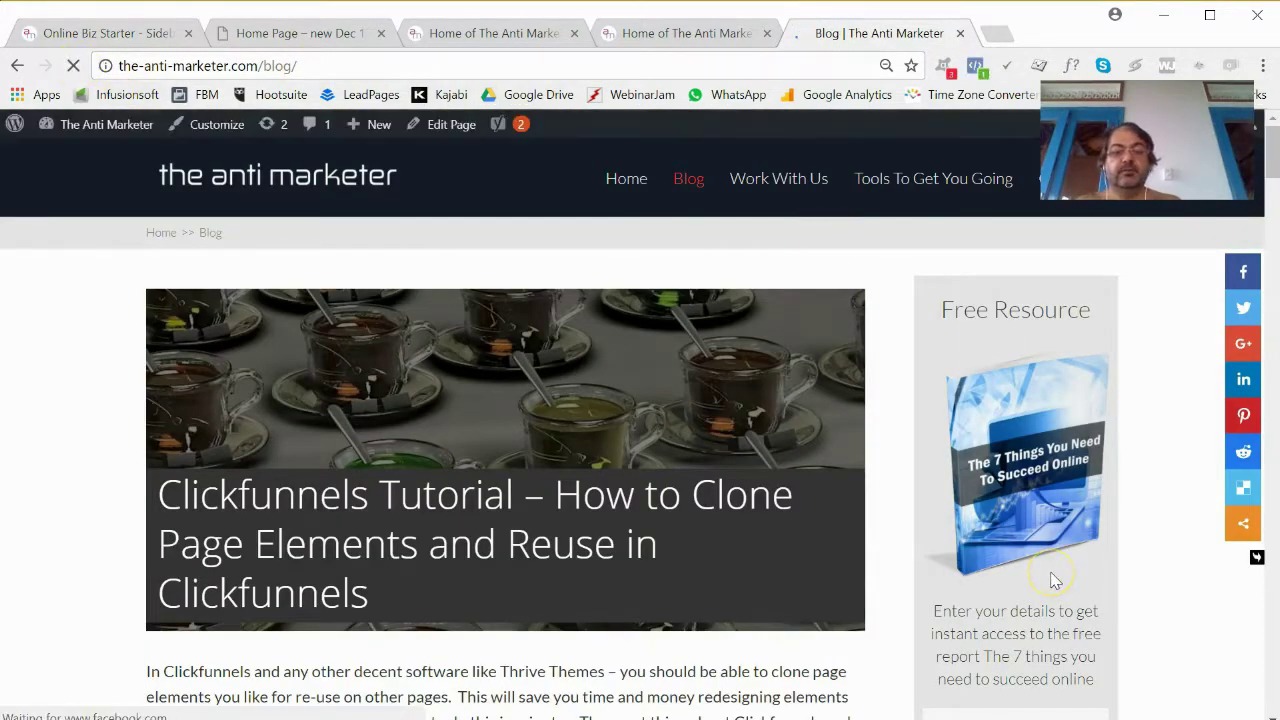
pyautogui.scroll(-4, 1052, 580)
pyautogui.scroll(-3, 1051, 578)
pyautogui.scroll(7, 1051, 578)
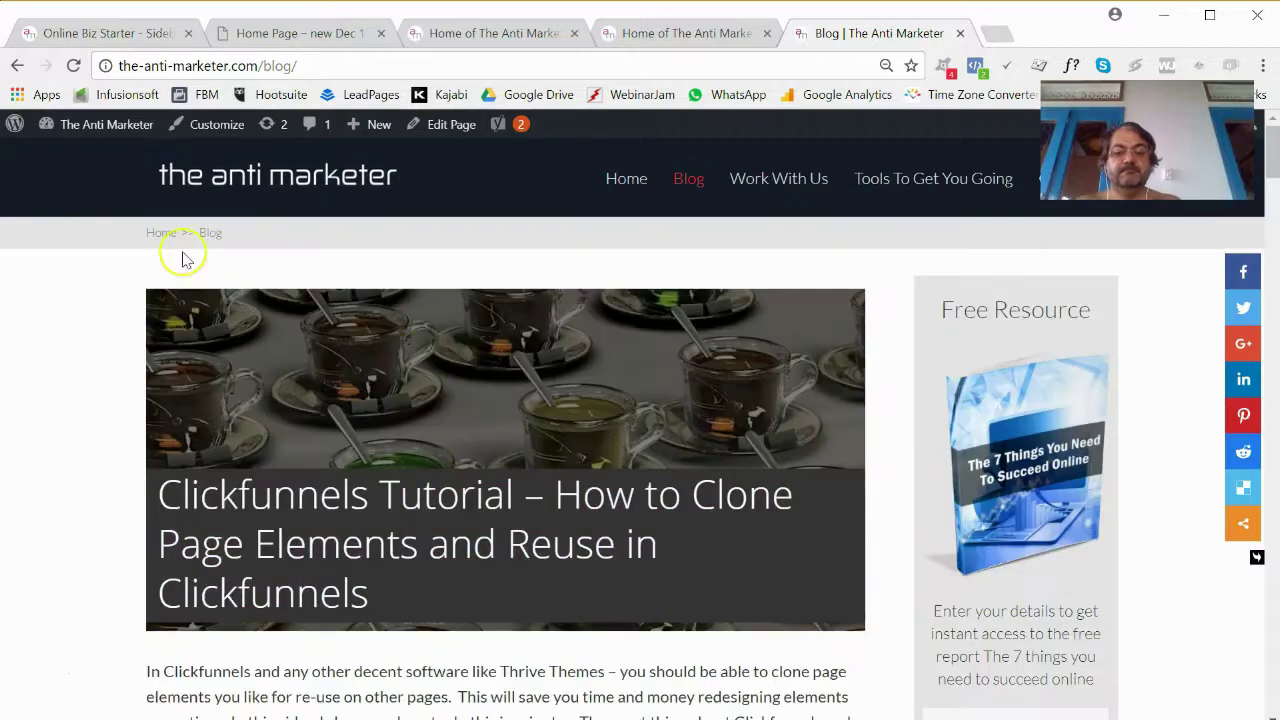
pyautogui.scroll(-2, 709, 382)
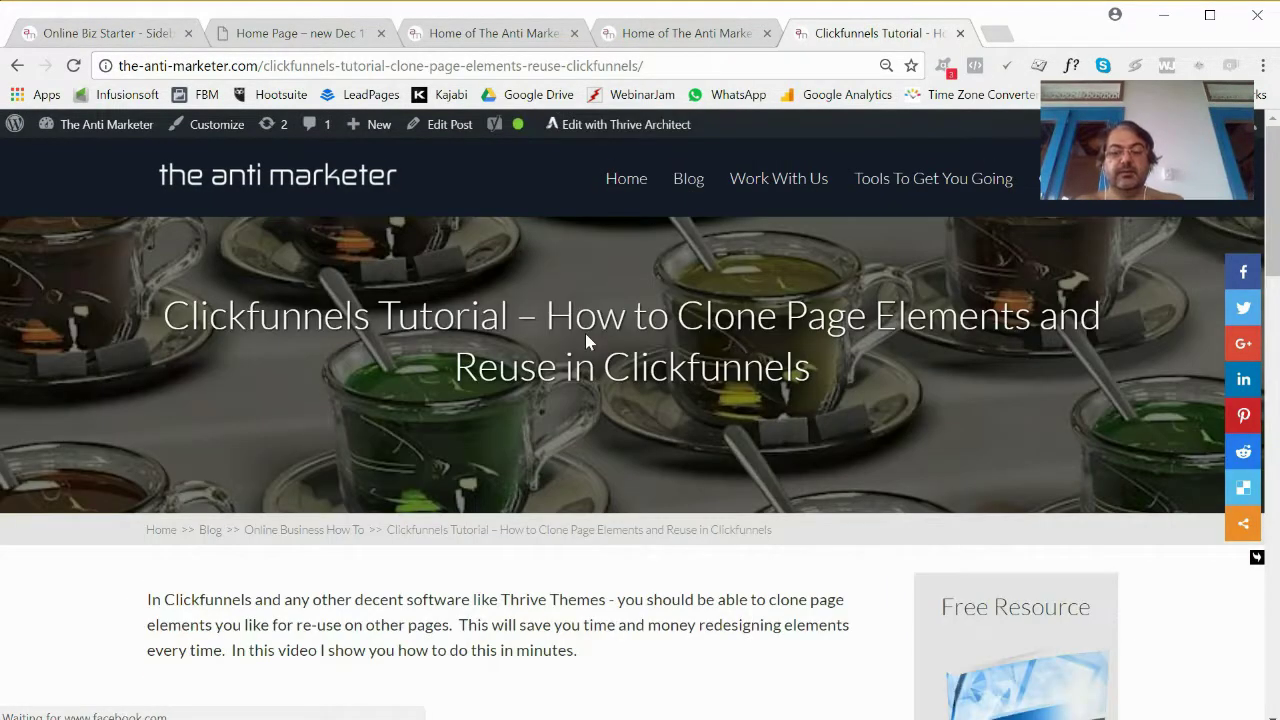
pyautogui.scroll(-5, 784, 410)
pyautogui.scroll(-15, 785, 418)
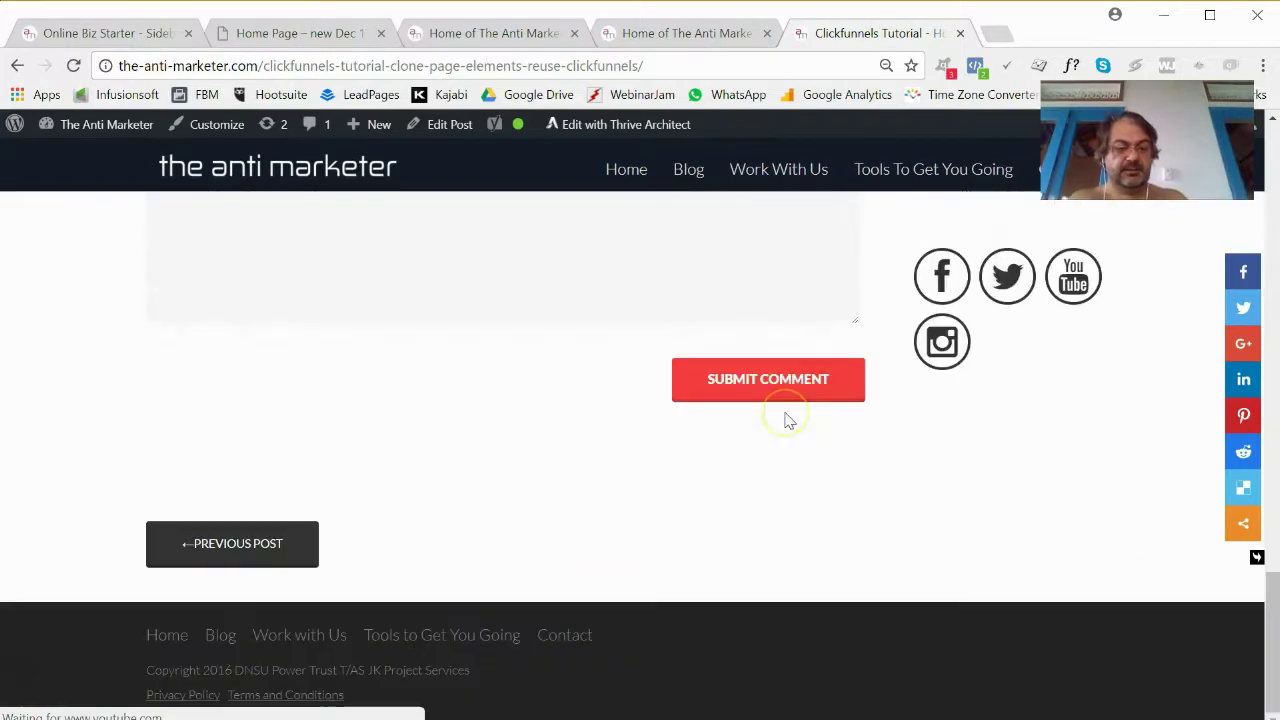
pyautogui.scroll(20, 785, 420)
pyautogui.scroll(-6, 785, 418)
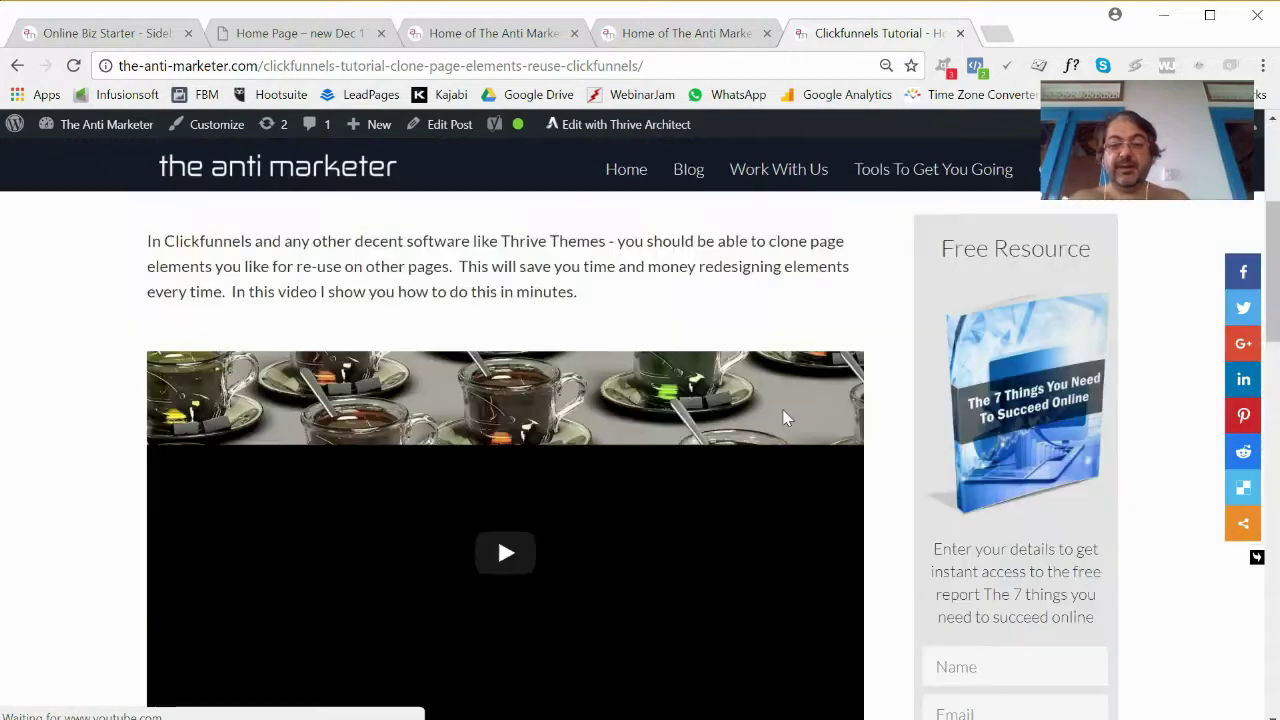
pyautogui.scroll(7, 784, 418)
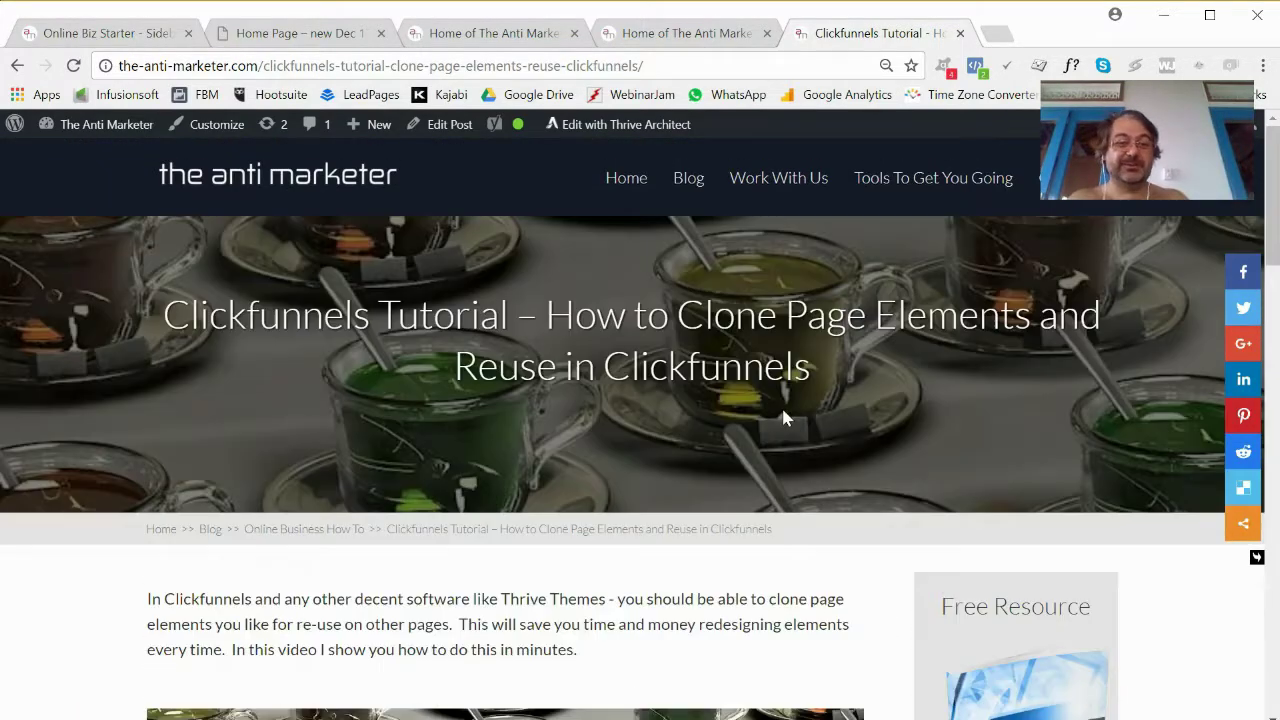
pyautogui.scroll(-6, 783, 418)
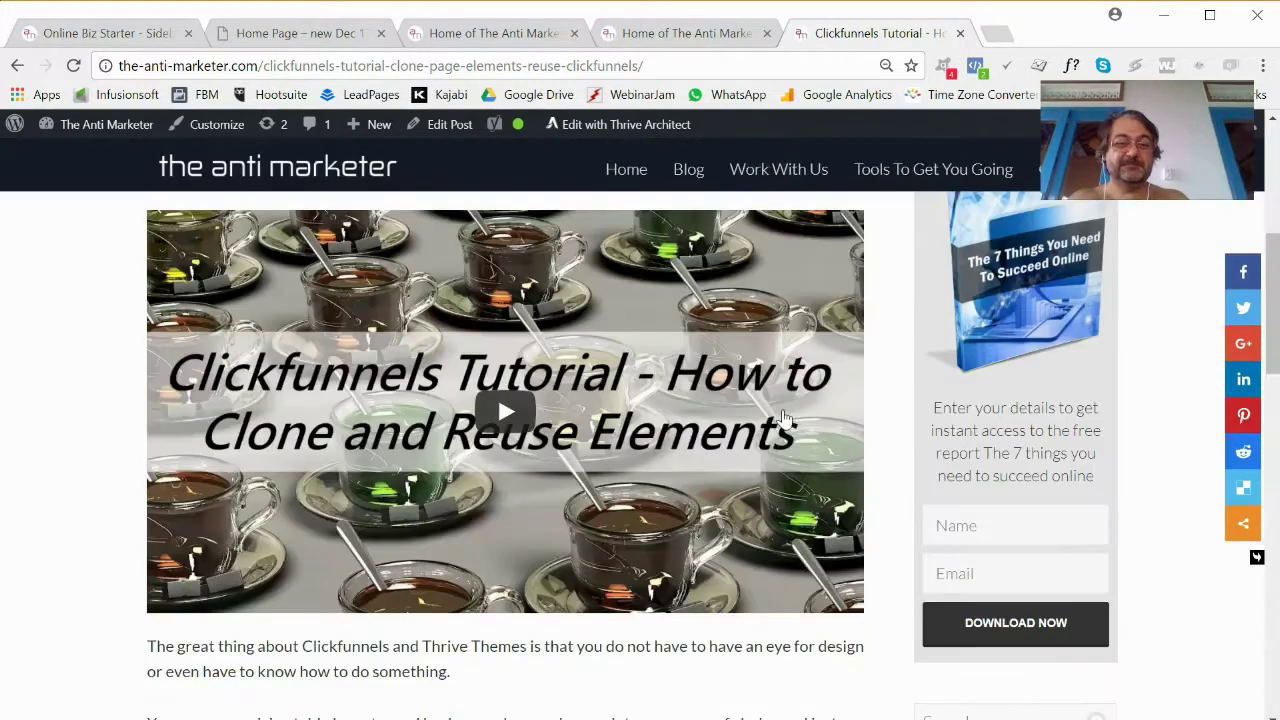
pyautogui.scroll(6, 789, 423)
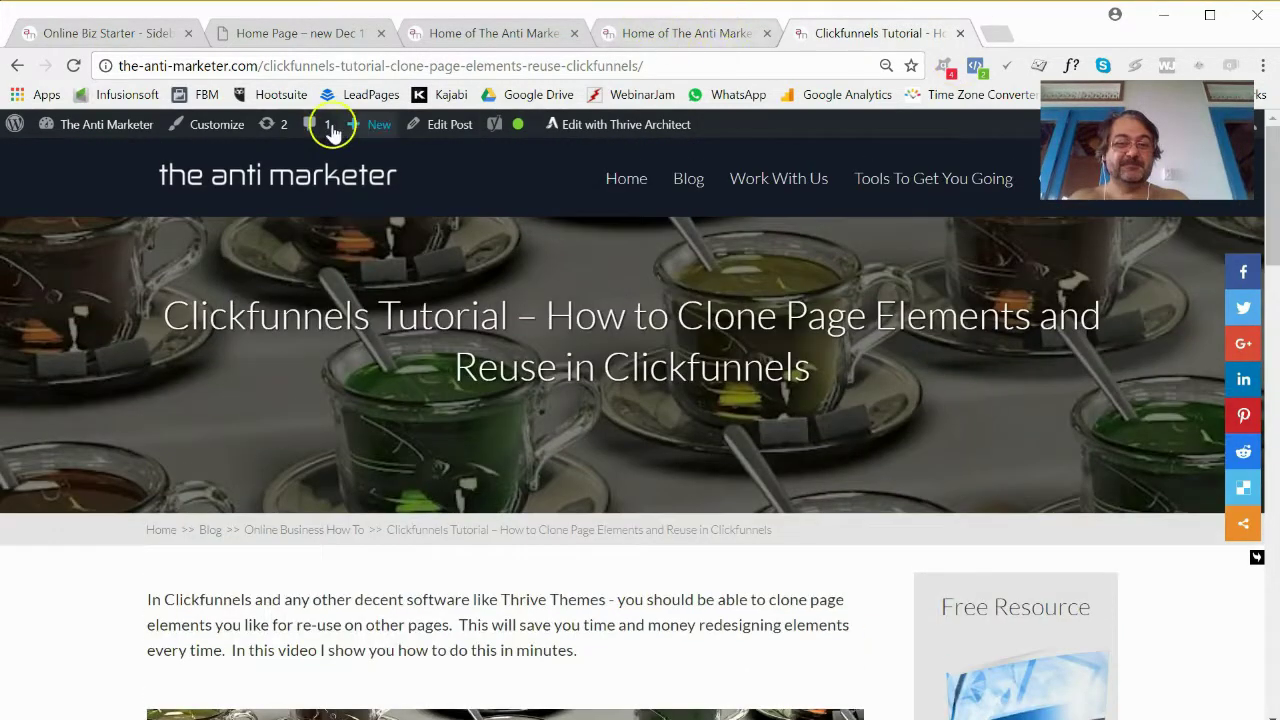
# Go back to the blog listing, review its sidebar, then switch to the WordPress Widgets page.
pyautogui.hotkey('alt', 'Left')
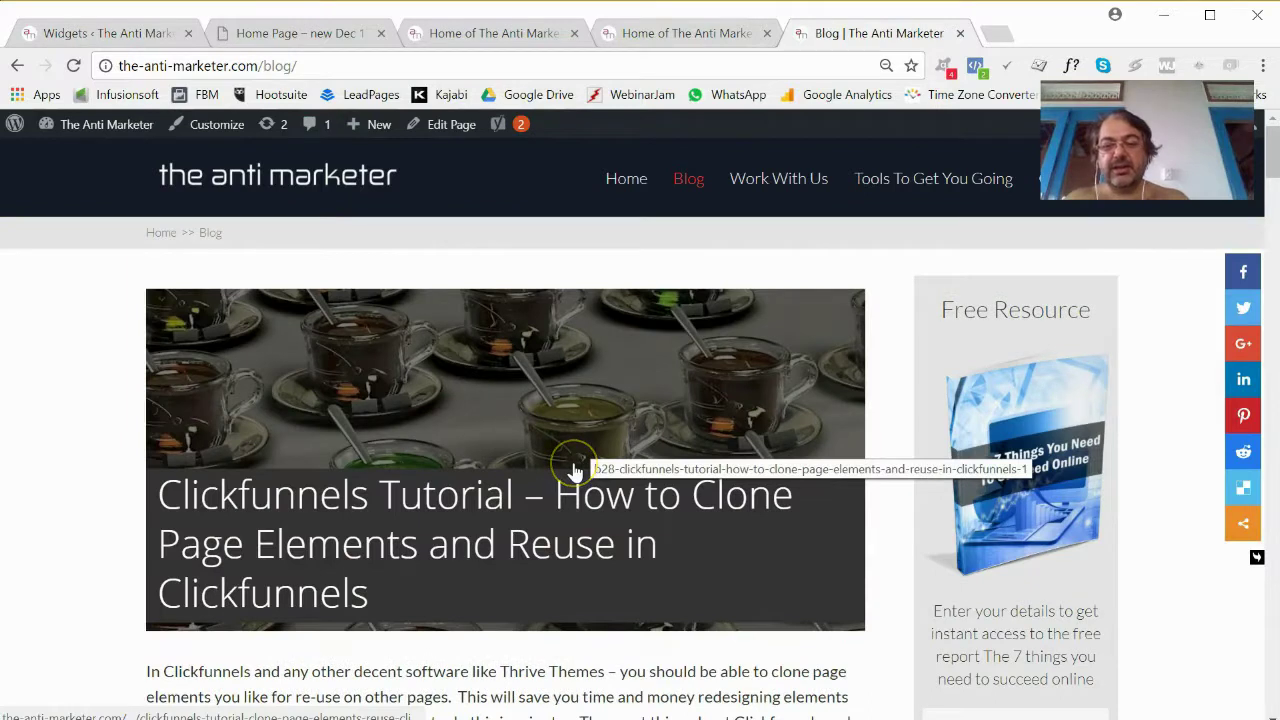
pyautogui.scroll(-4, 1042, 415)
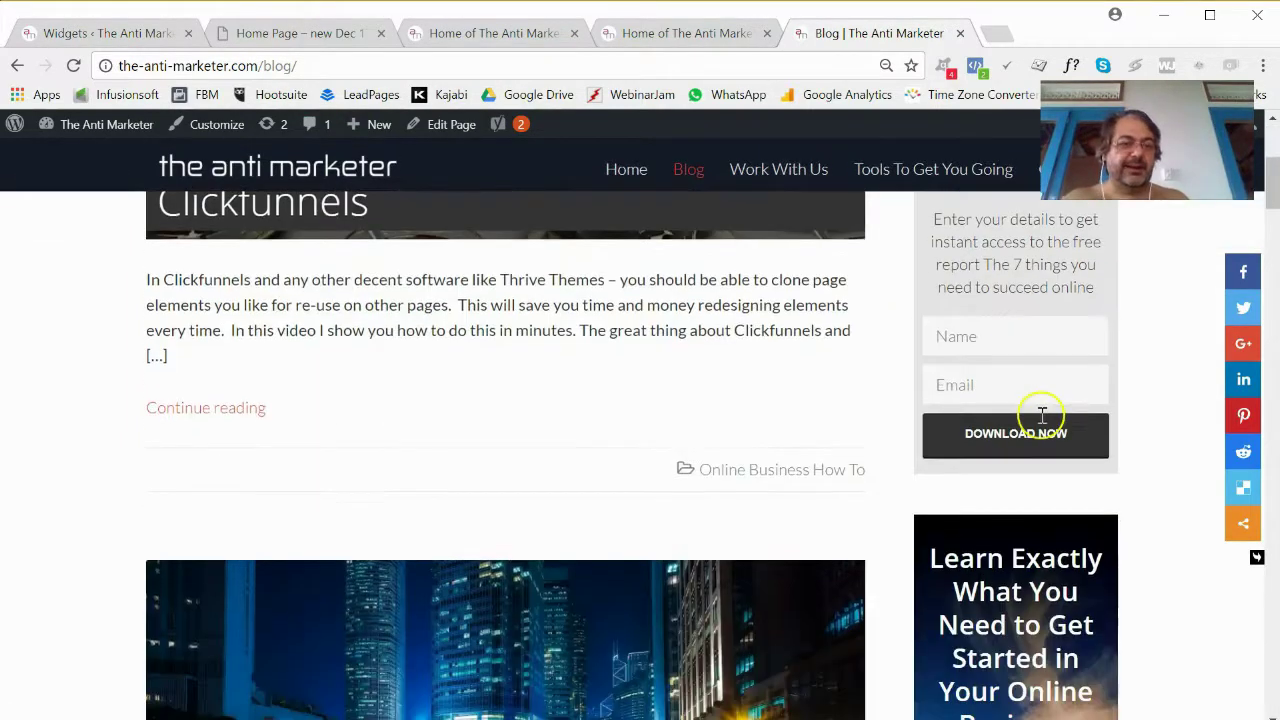
pyautogui.scroll(4, 1042, 415)
pyautogui.scroll(-1, 1042, 415)
pyautogui.scroll(1, 1042, 415)
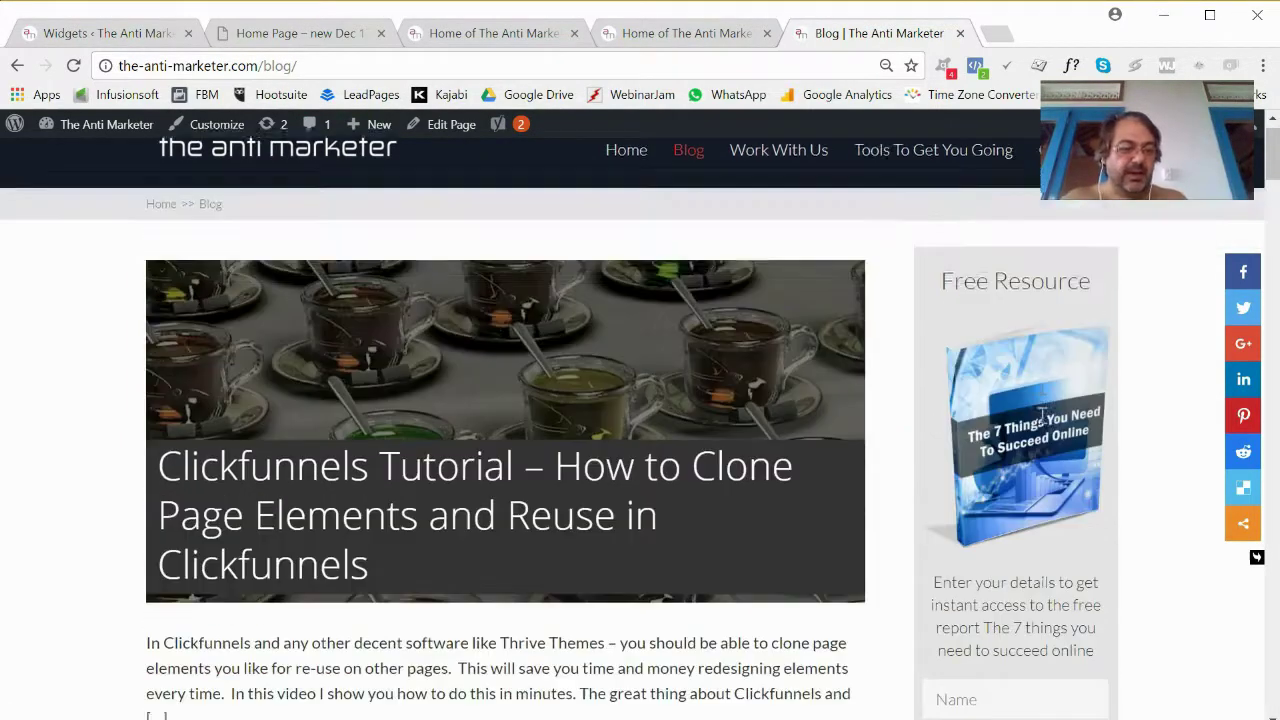
pyautogui.scroll(1, 1042, 415)
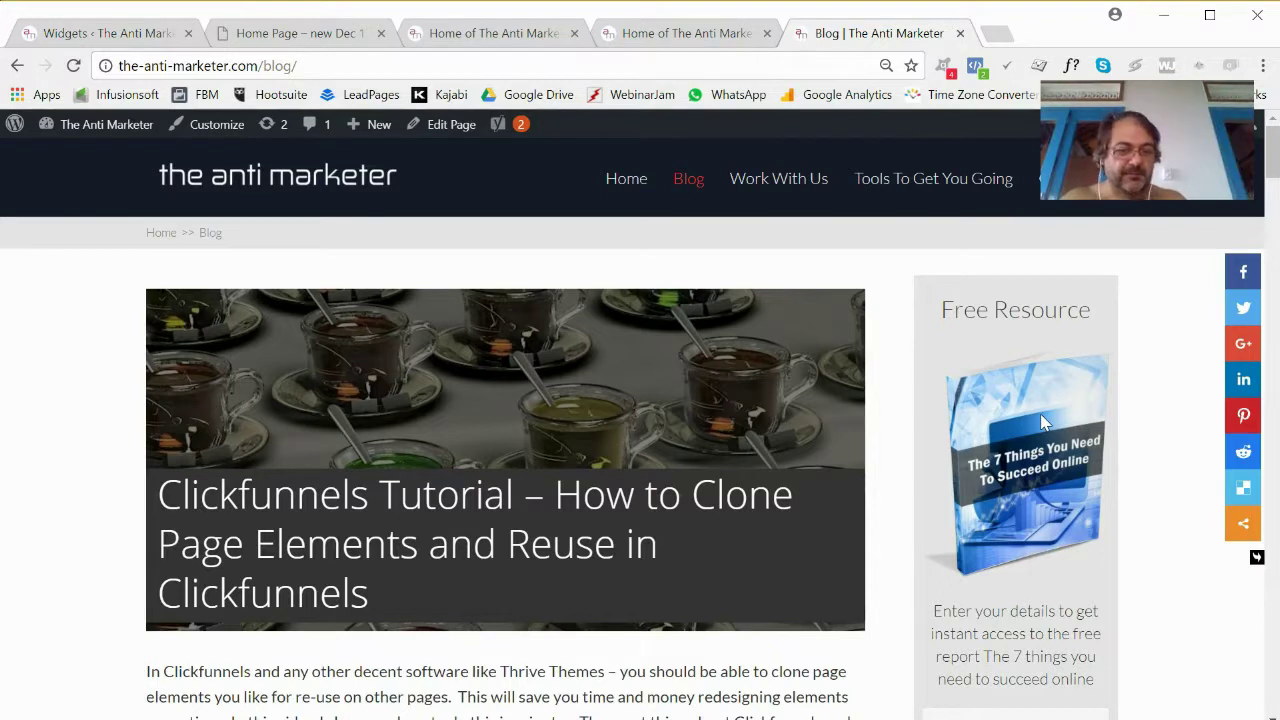
pyautogui.click(80, 40)
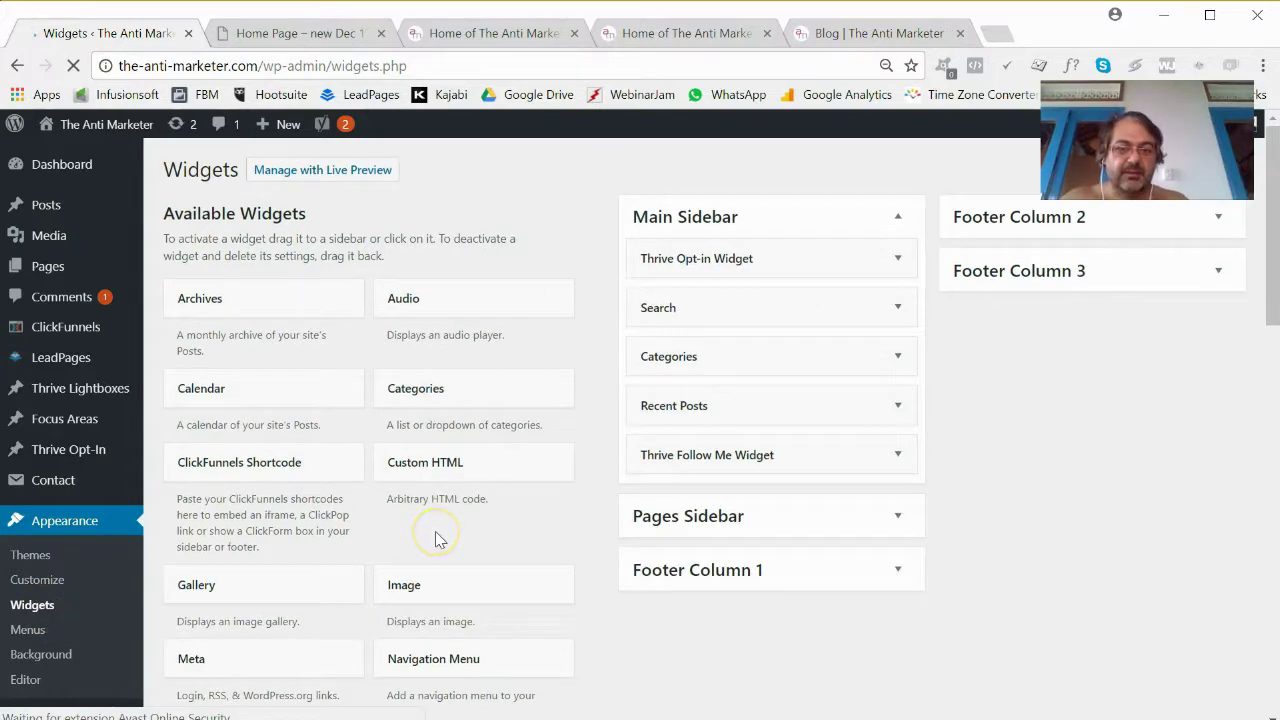
# Move the Free Resource opt-in widget from the Main Sidebar into Footer Column 1.
pyautogui.scroll(-12, 435, 540)
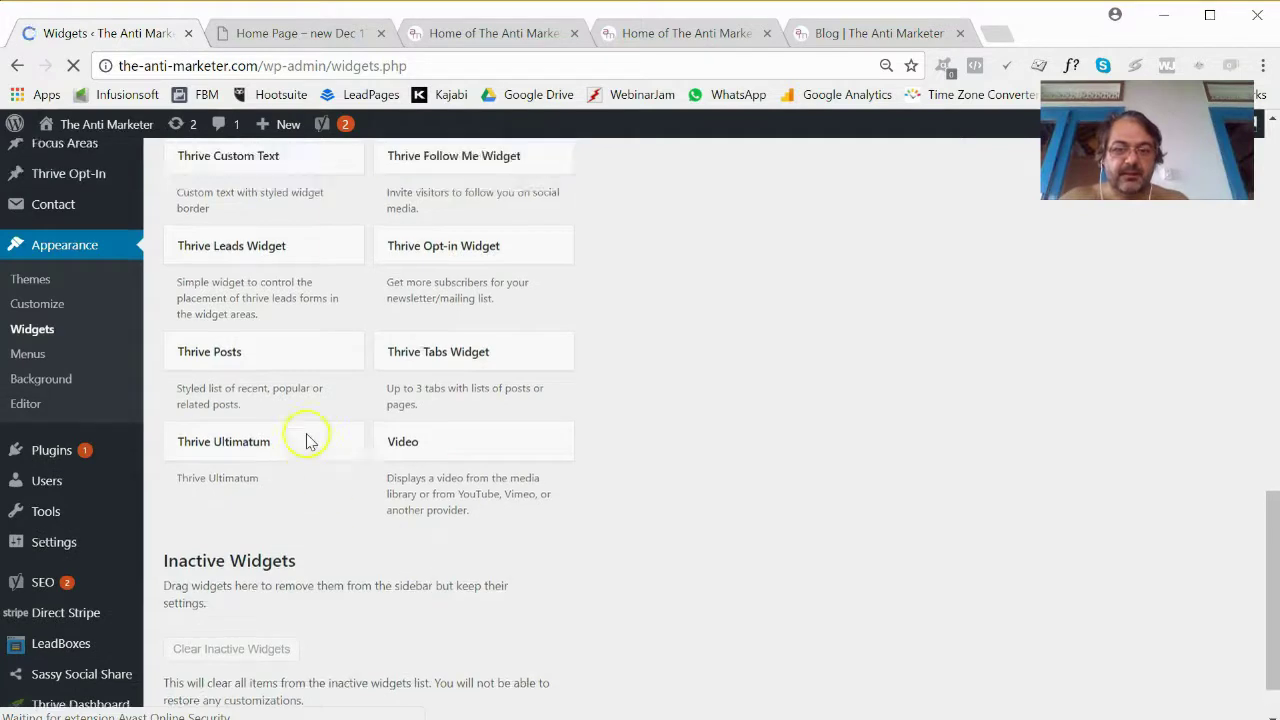
pyautogui.scroll(2, 300, 430)
pyautogui.moveTo(223, 377); pyautogui.dragTo(742, 290)
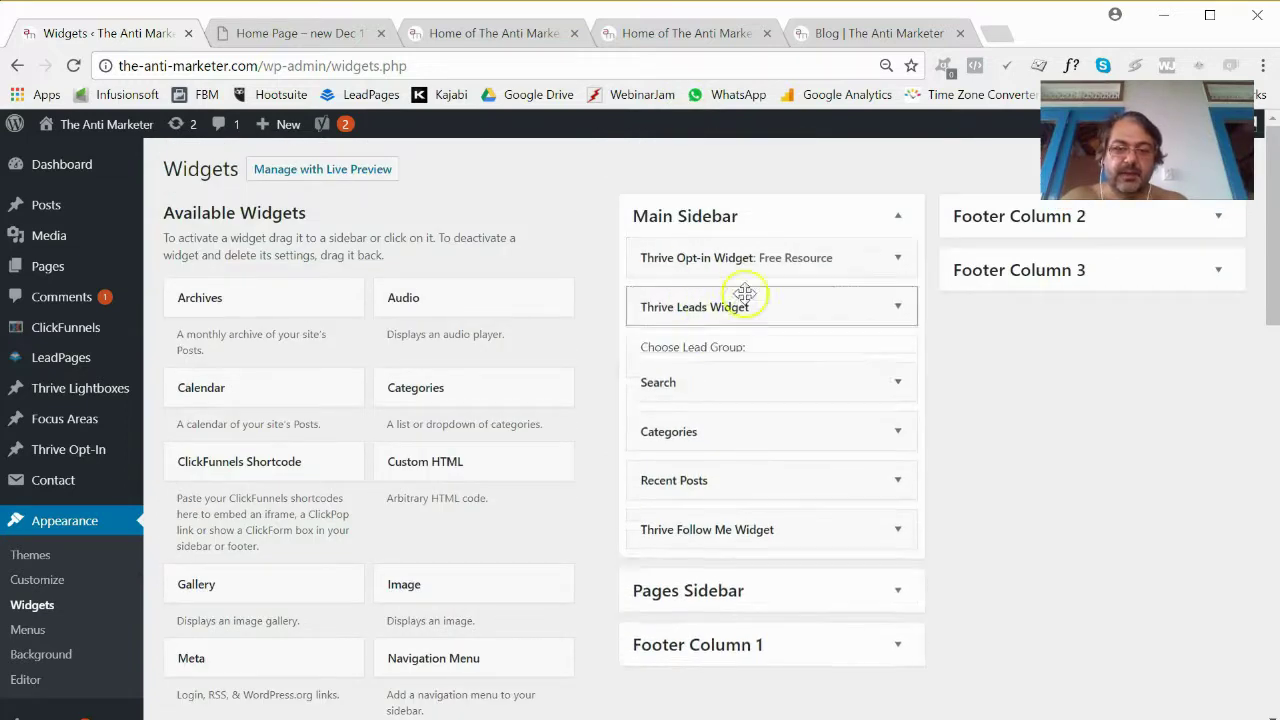
pyautogui.click(899, 260)
pyautogui.click(899, 260)
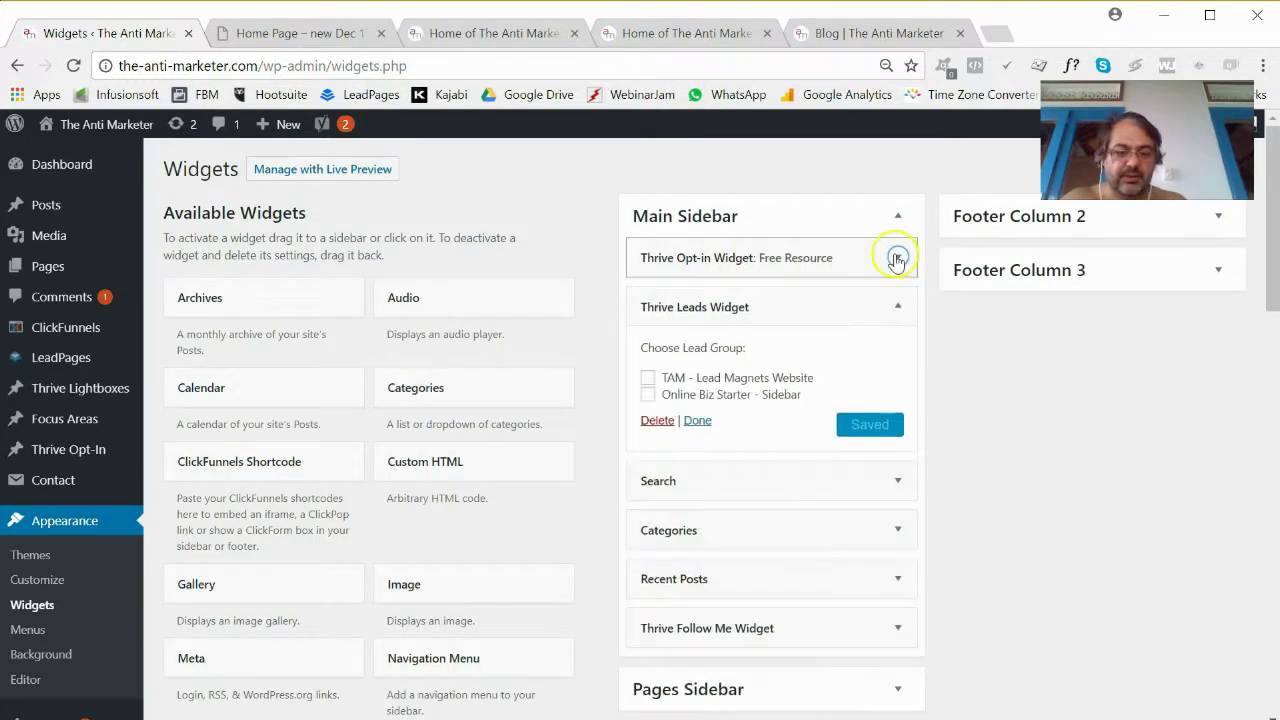
pyautogui.scroll(-3, 857, 277)
pyautogui.scroll(2, 849, 281)
pyautogui.scroll(1, 849, 281)
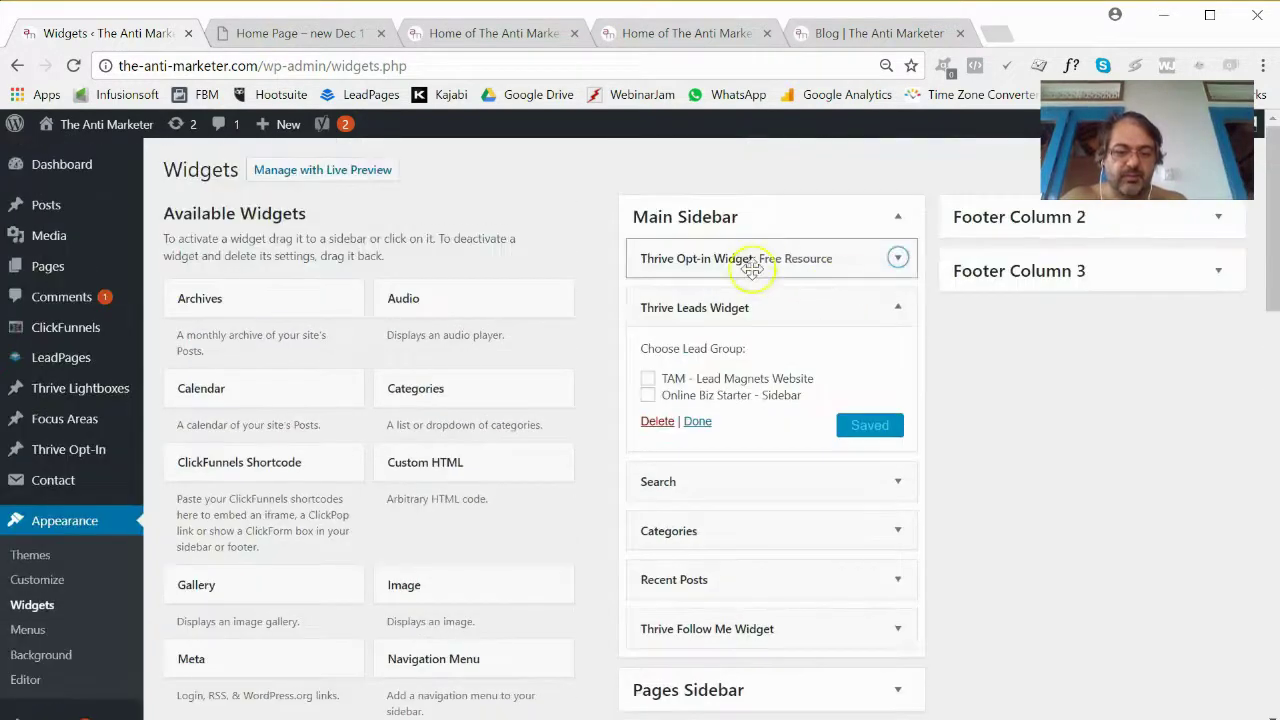
pyautogui.moveTo(749, 257); pyautogui.dragTo(281, 597)
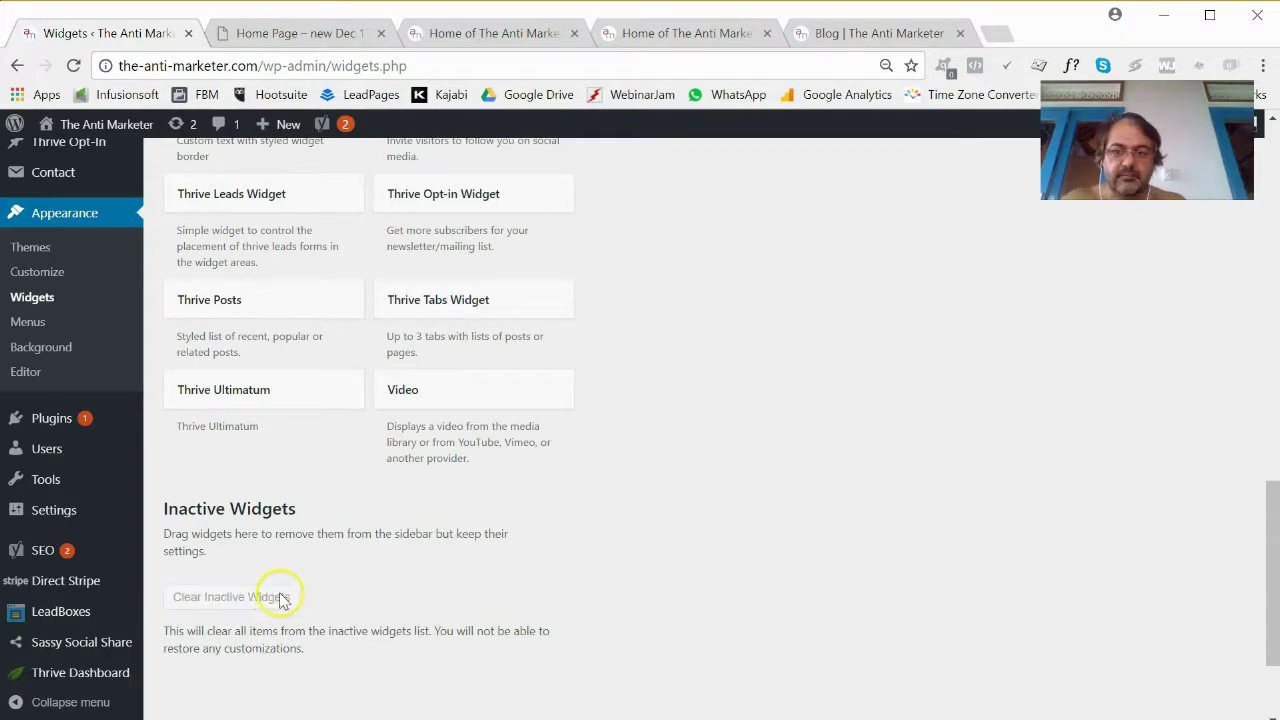
# Collapse the Thrive Leads Widget, now first in the Main Sidebar, and view the blog.
pyautogui.scroll(-2, 443, 586)
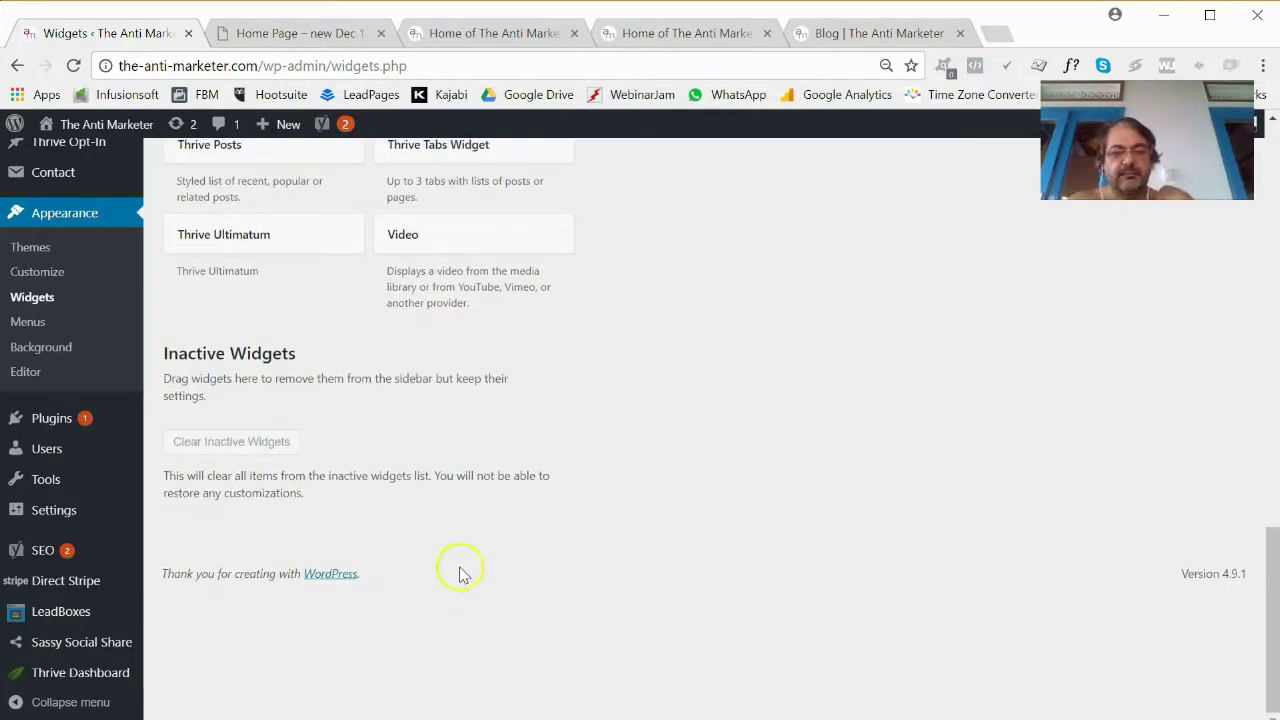
pyautogui.scroll(15, 597, 543)
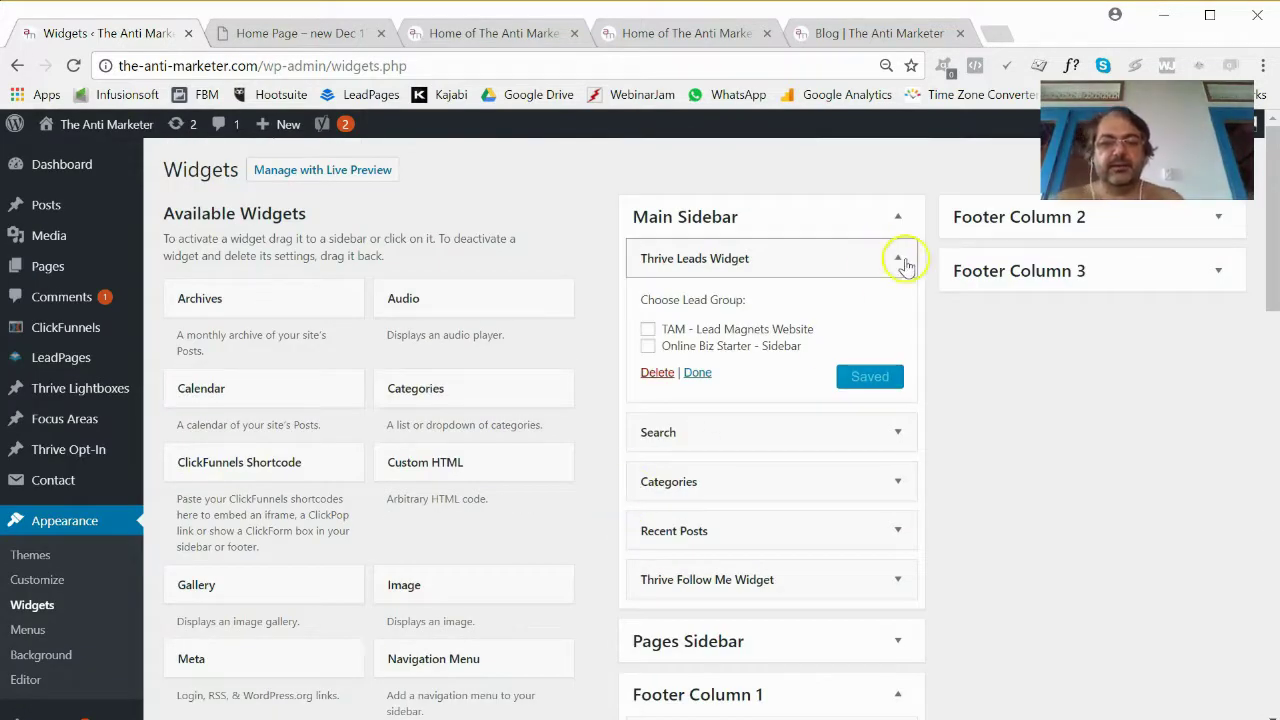
pyautogui.click(899, 259)
pyautogui.scroll(-15, 777, 500)
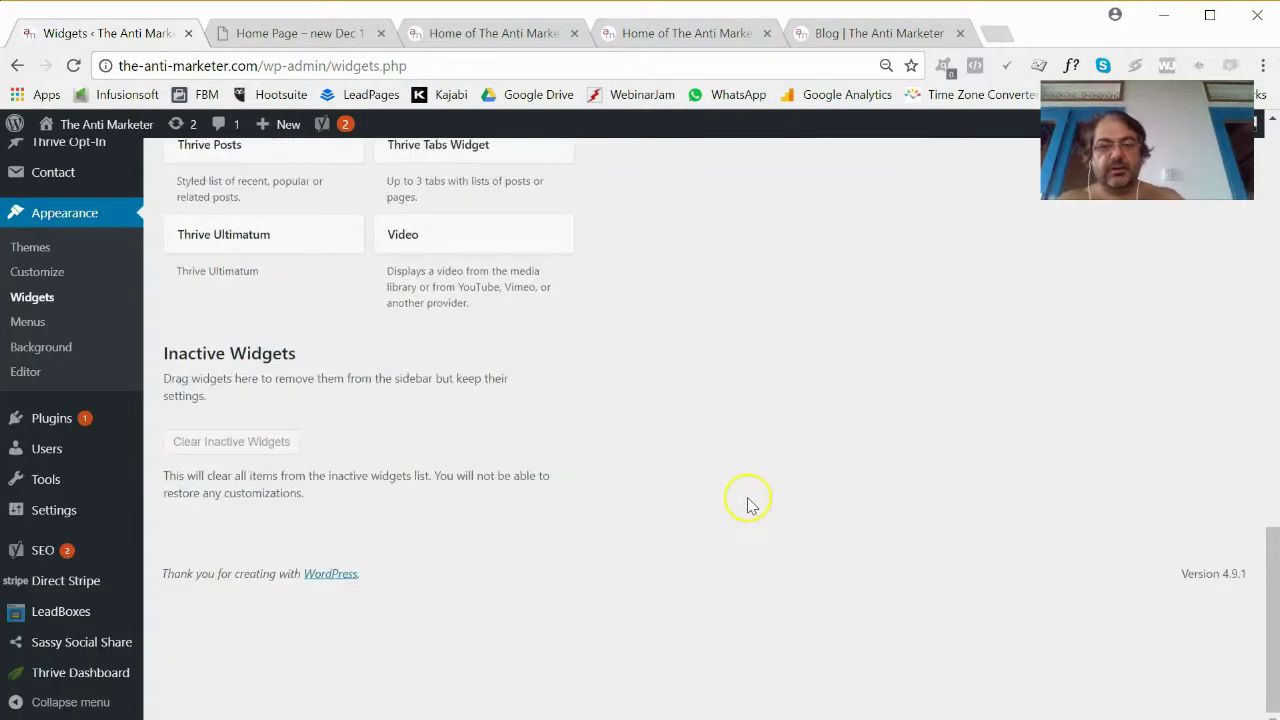
pyautogui.scroll(15, 537, 463)
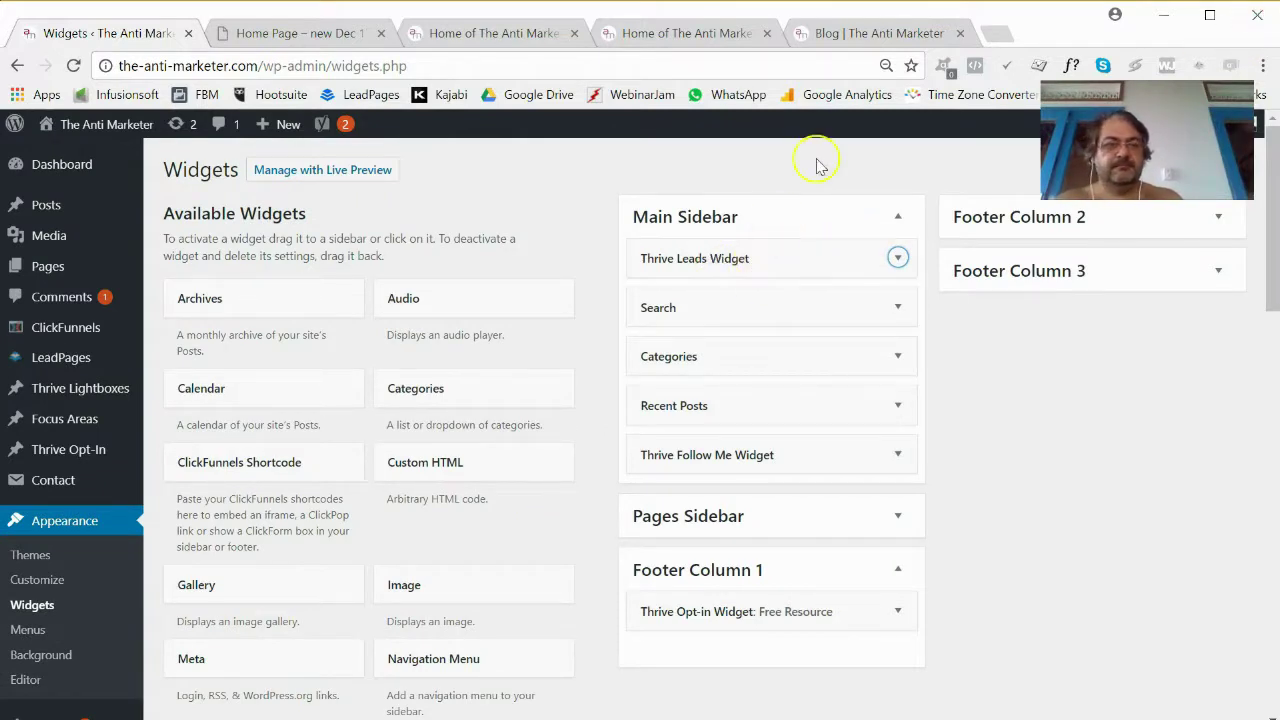
pyautogui.click(880, 33)
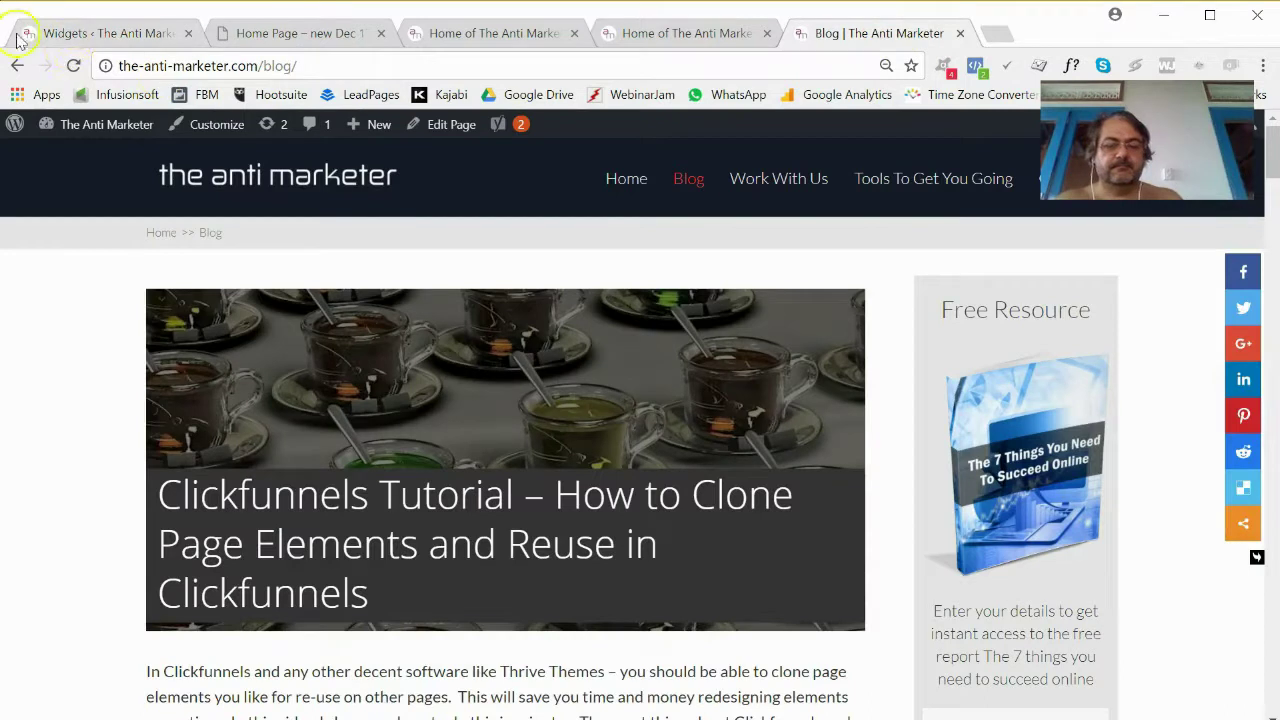
# Reload the blog twice to check the sidebar, then return to the Widgets page.
pyautogui.click(75, 65)
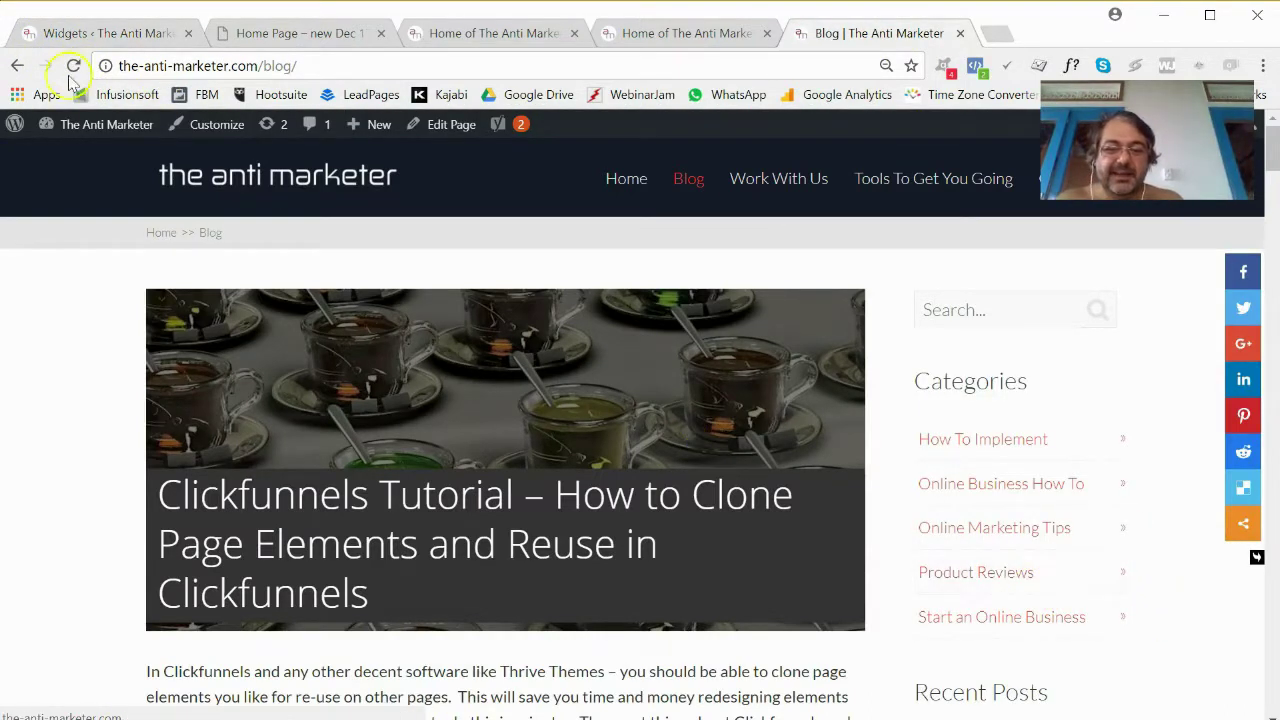
pyautogui.click(73, 66)
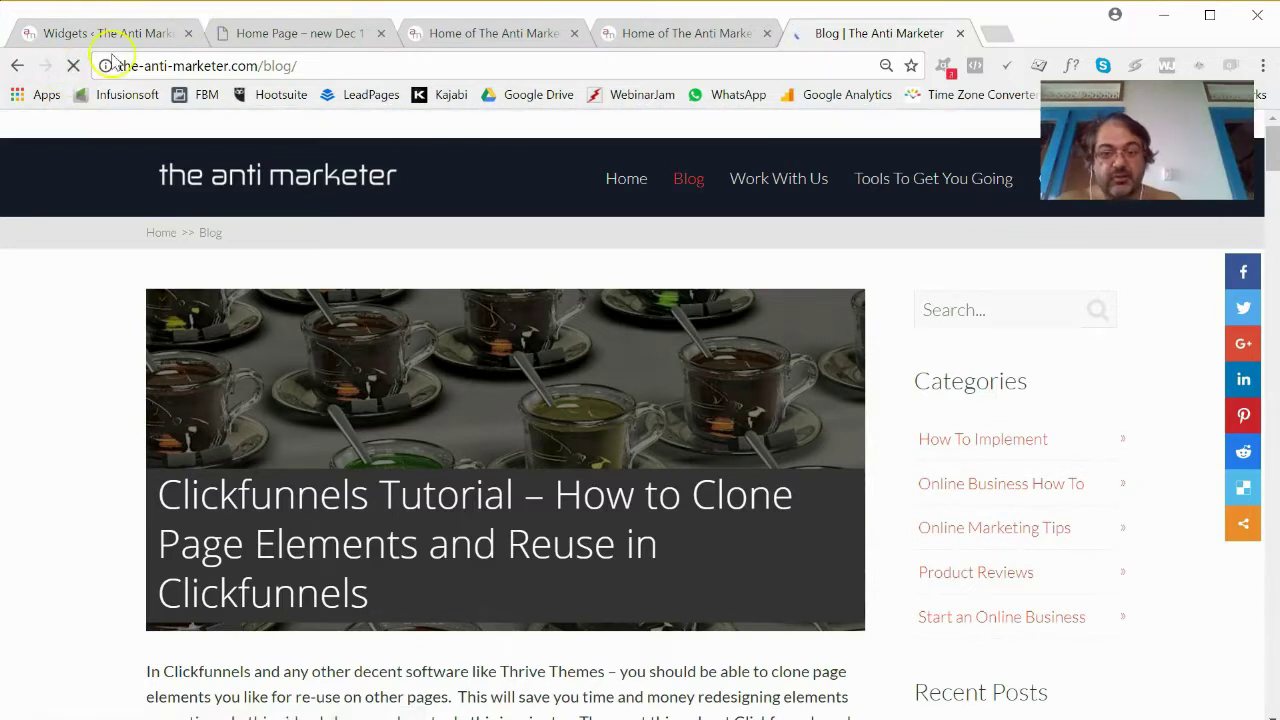
pyautogui.click(108, 33)
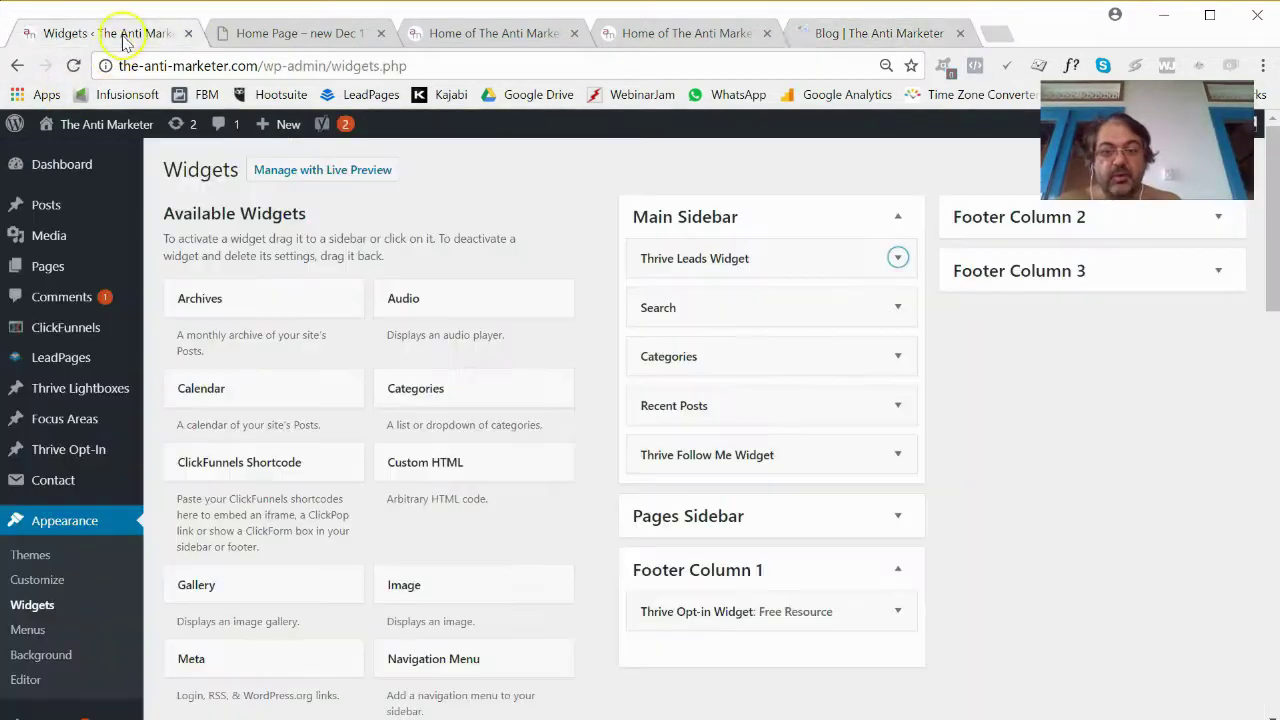
# Assign the Online Biz Starter - Sidebar lead group to the Thrive Leads Widget and save it.
pyautogui.click(897, 257)
pyautogui.click(649, 346)
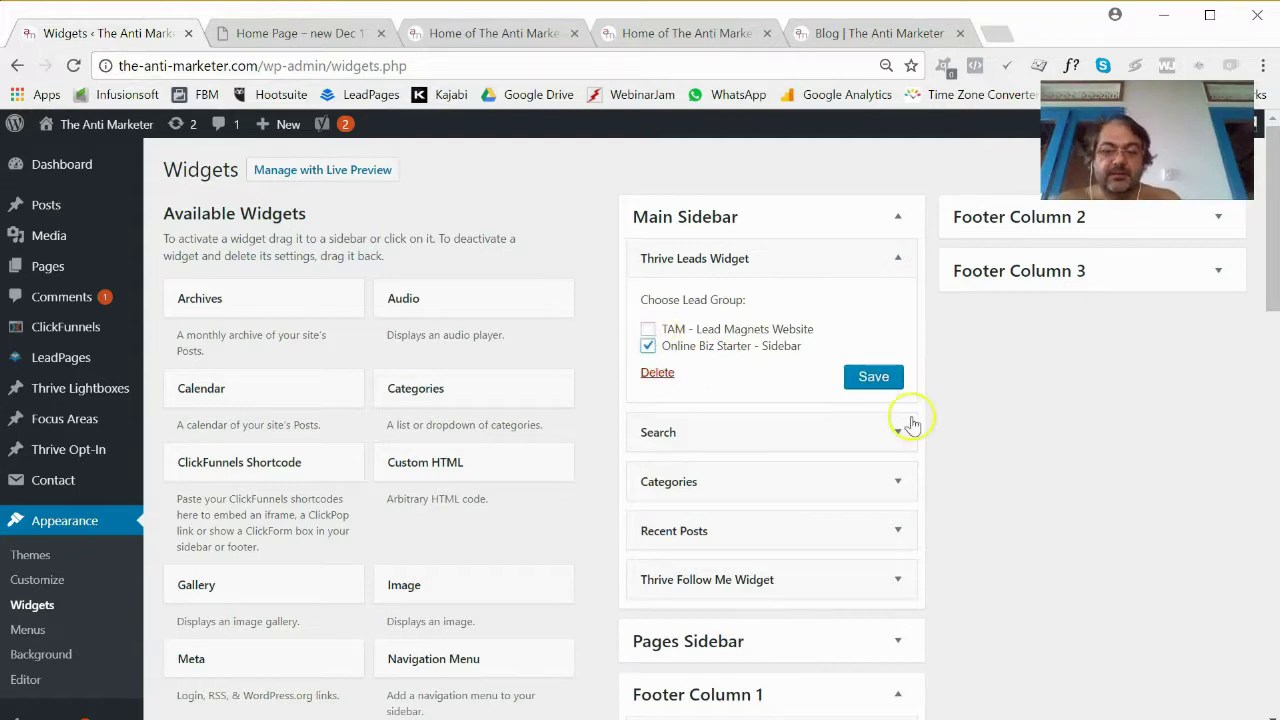
pyautogui.click(878, 380)
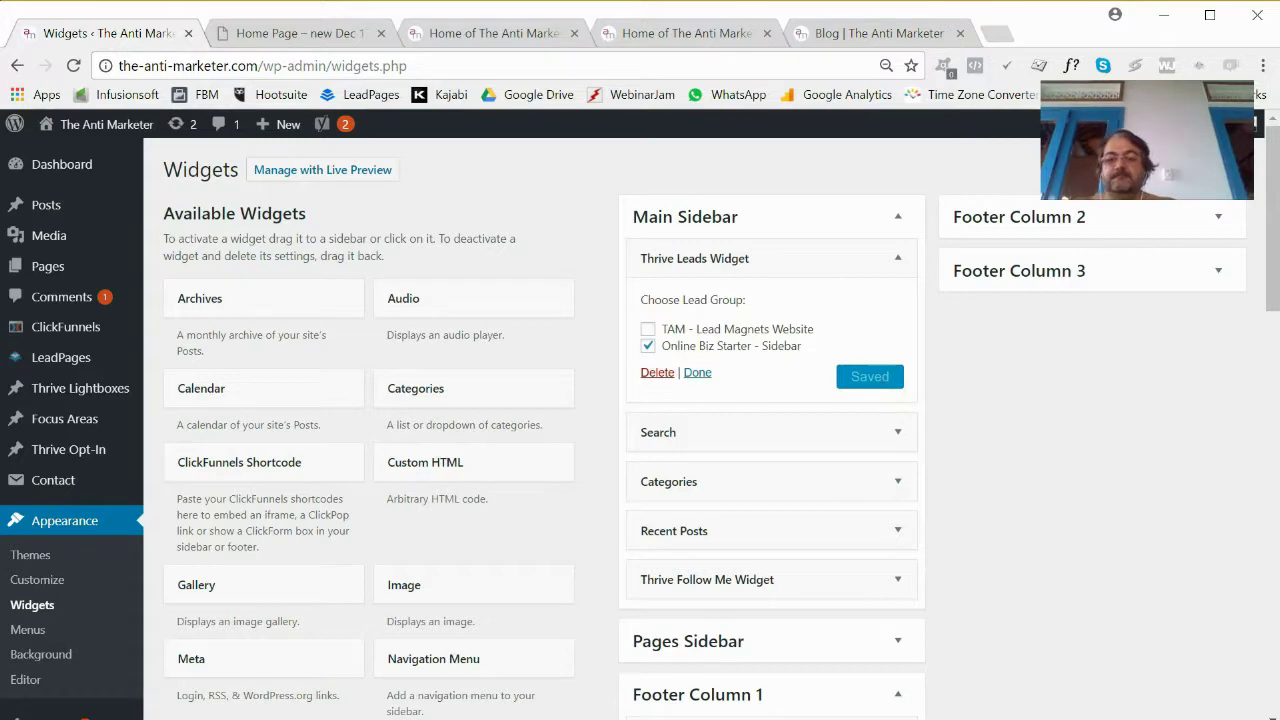
pyautogui.click(877, 38)
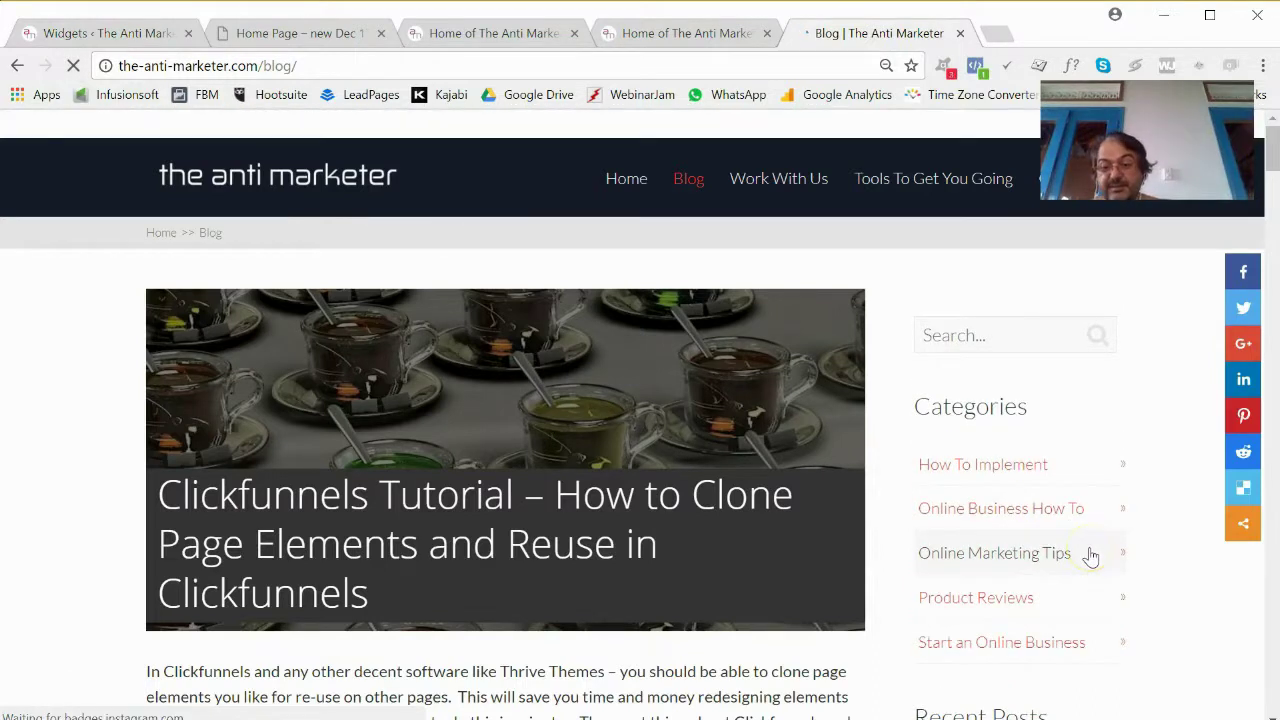
# Inspect the blog's new Learn Exactly ebook opt-in with name/email fields and DOWNLOAD, then return to Widgets.
pyautogui.scroll(-2, 1082, 543)
pyautogui.scroll(-3, 1082, 543)
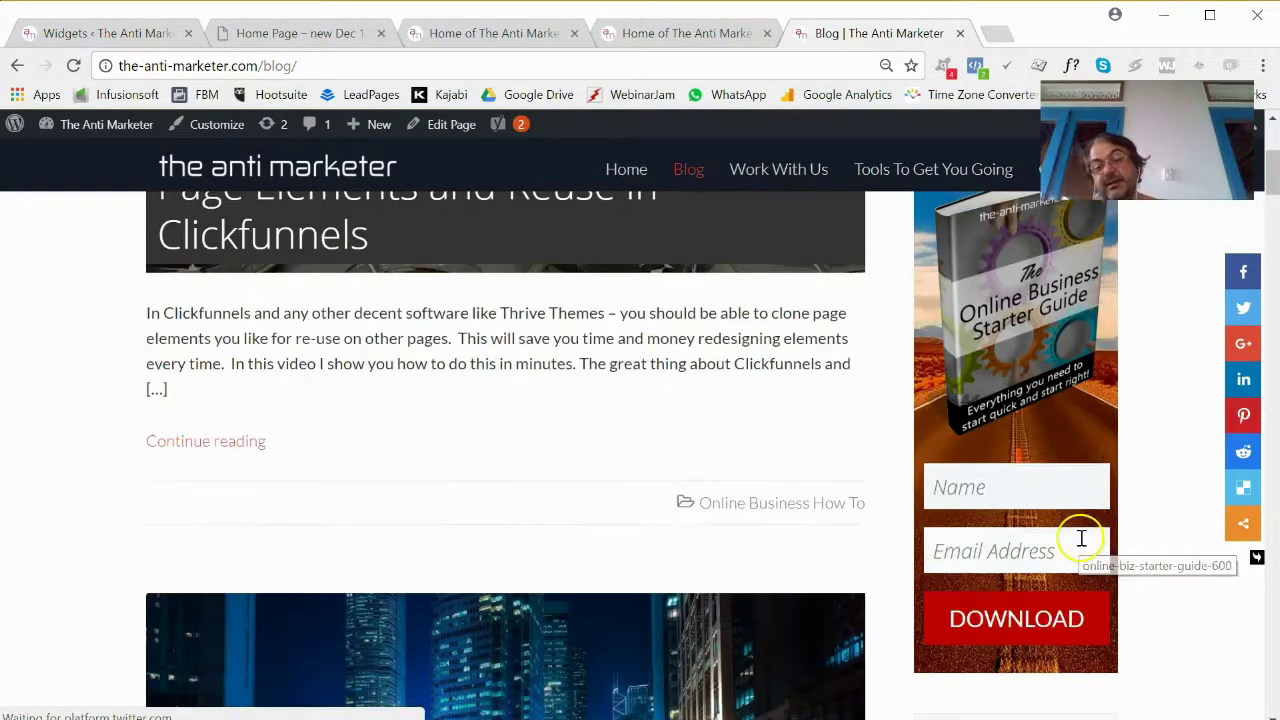
pyautogui.scroll(5, 1067, 568)
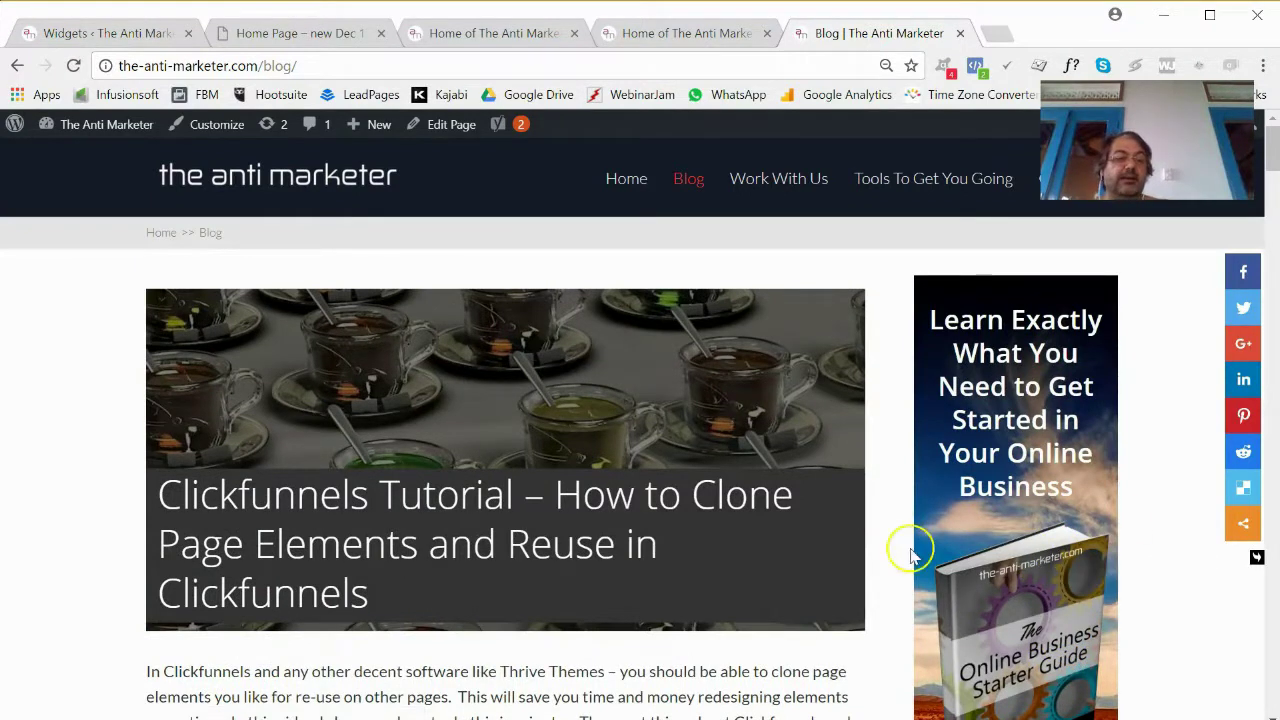
pyautogui.scroll(-2, 1072, 565)
pyautogui.scroll(2, 1075, 568)
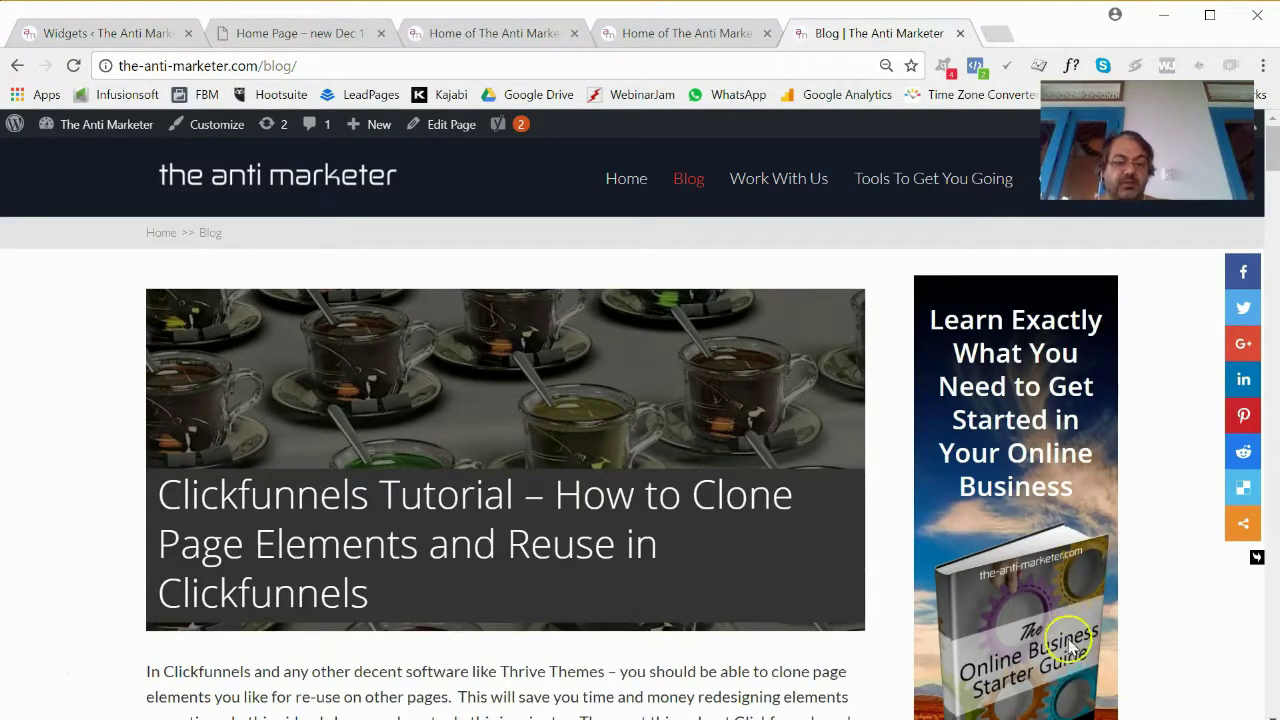
pyautogui.scroll(-3, 1070, 645)
pyautogui.scroll(3, 1062, 635)
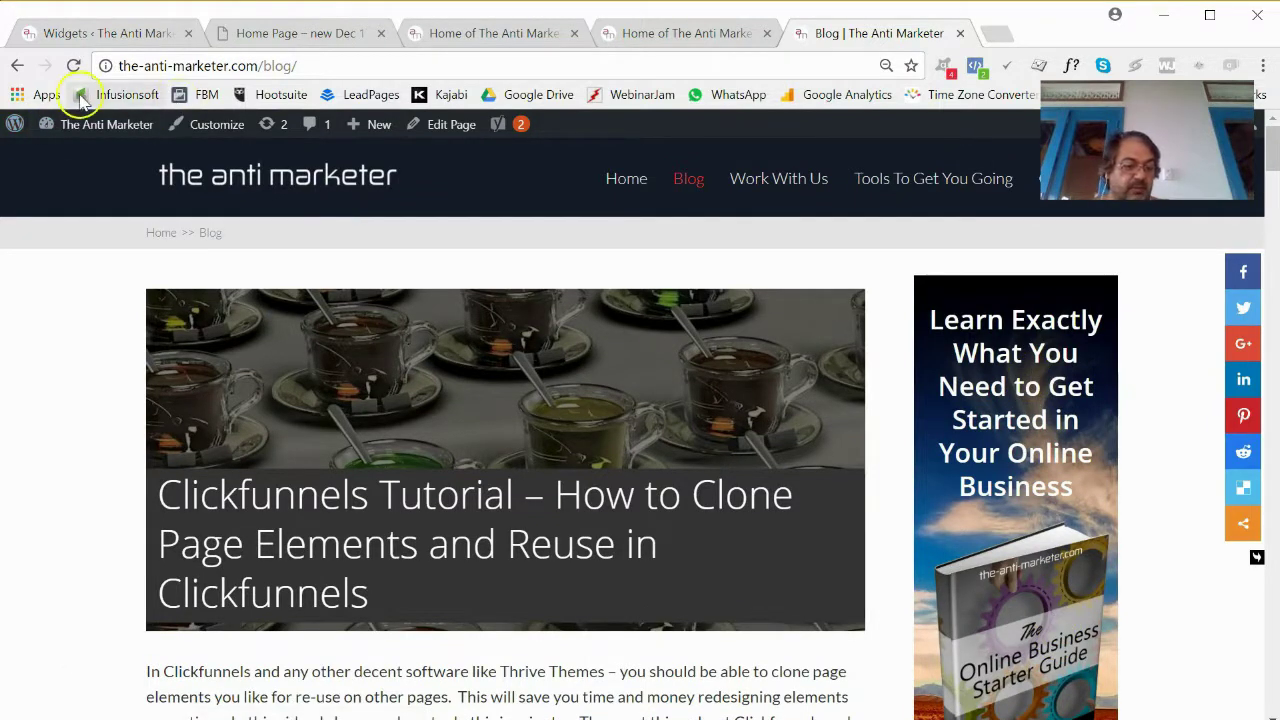
pyautogui.click(86, 38)
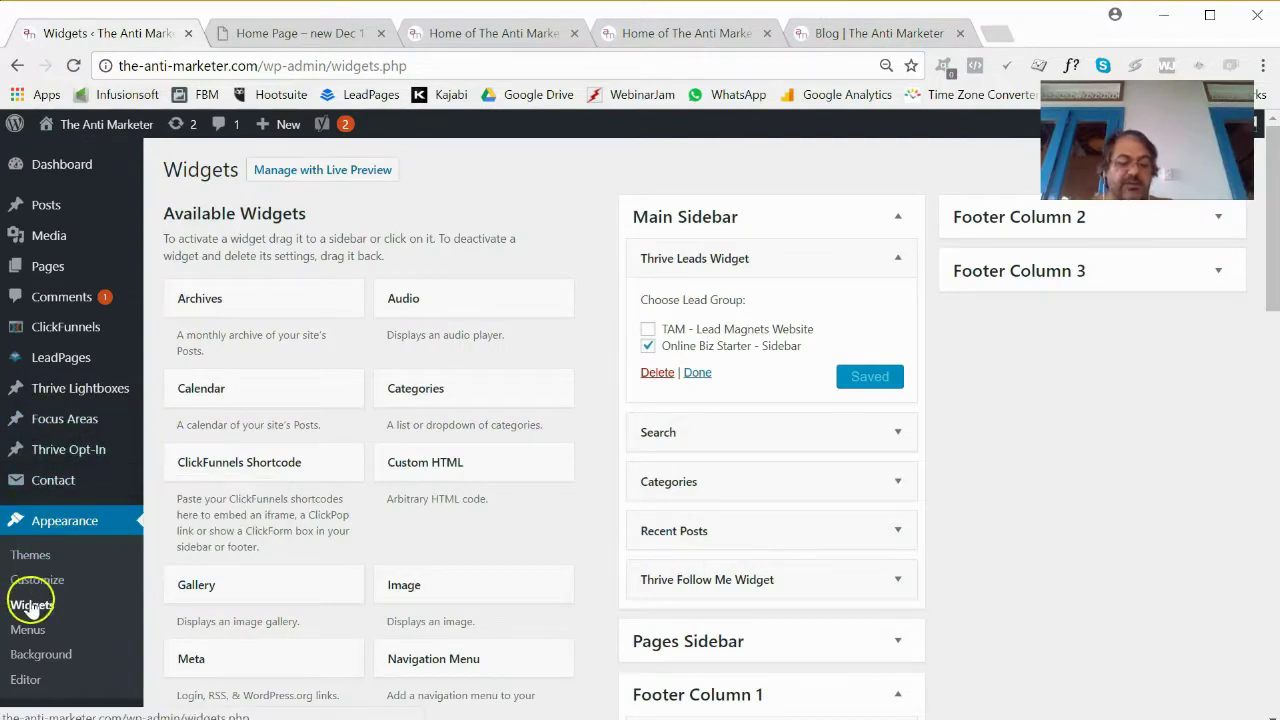
# Open Thrive Leads, expand the Online Biz Starter lead group, and edit the Widget form's design.
pyautogui.scroll(-3, 29, 600)
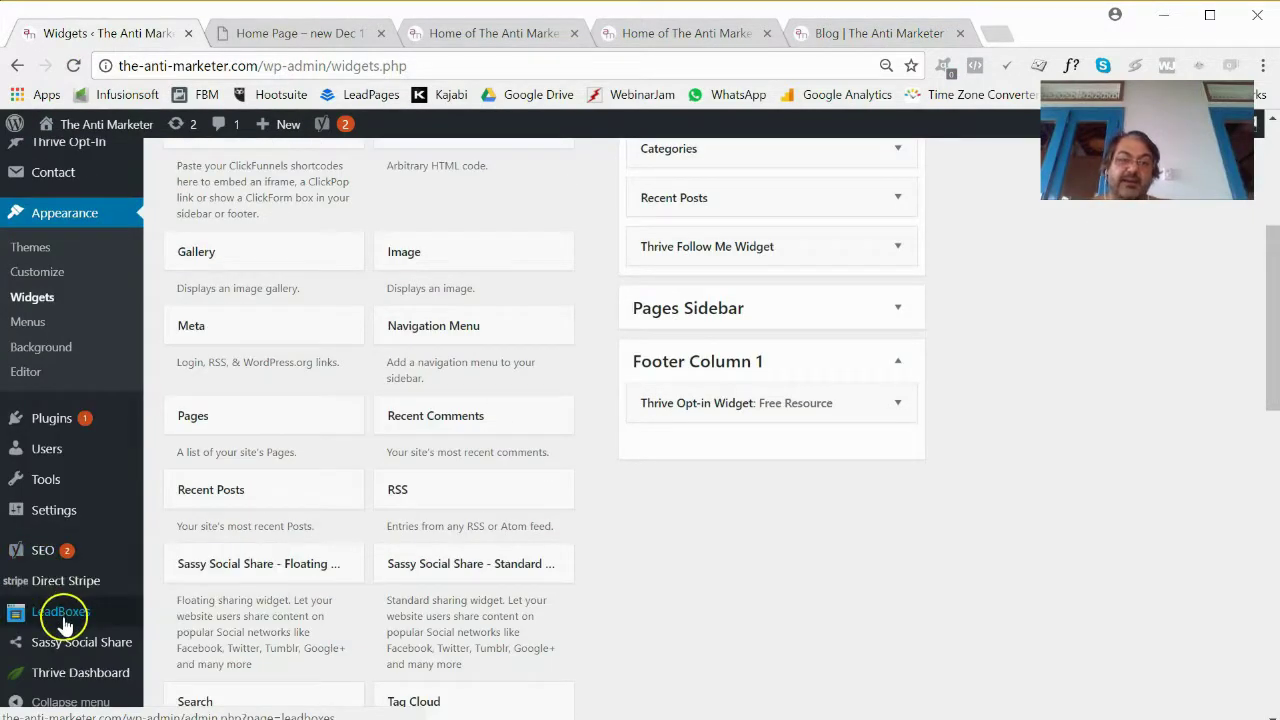
pyautogui.scroll(-3, 37, 537)
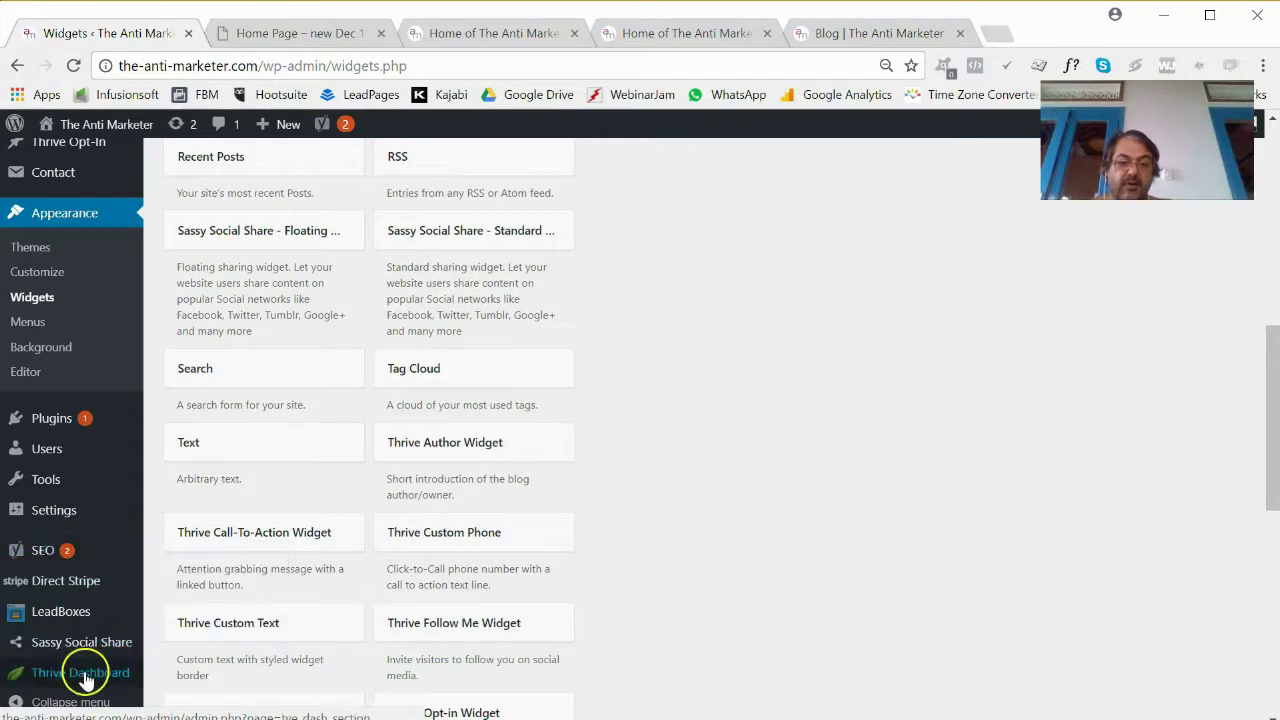
pyautogui.moveTo(70, 674)
pyautogui.click(208, 604)
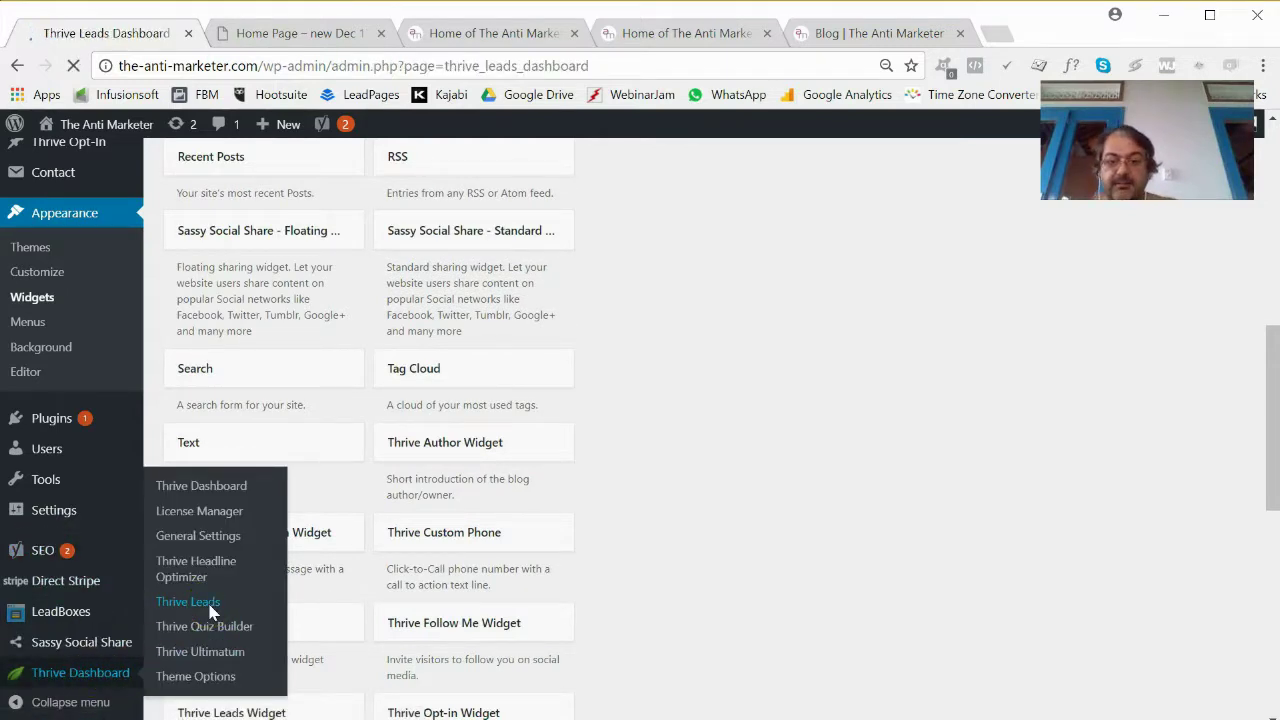
pyautogui.scroll(-3, 690, 583)
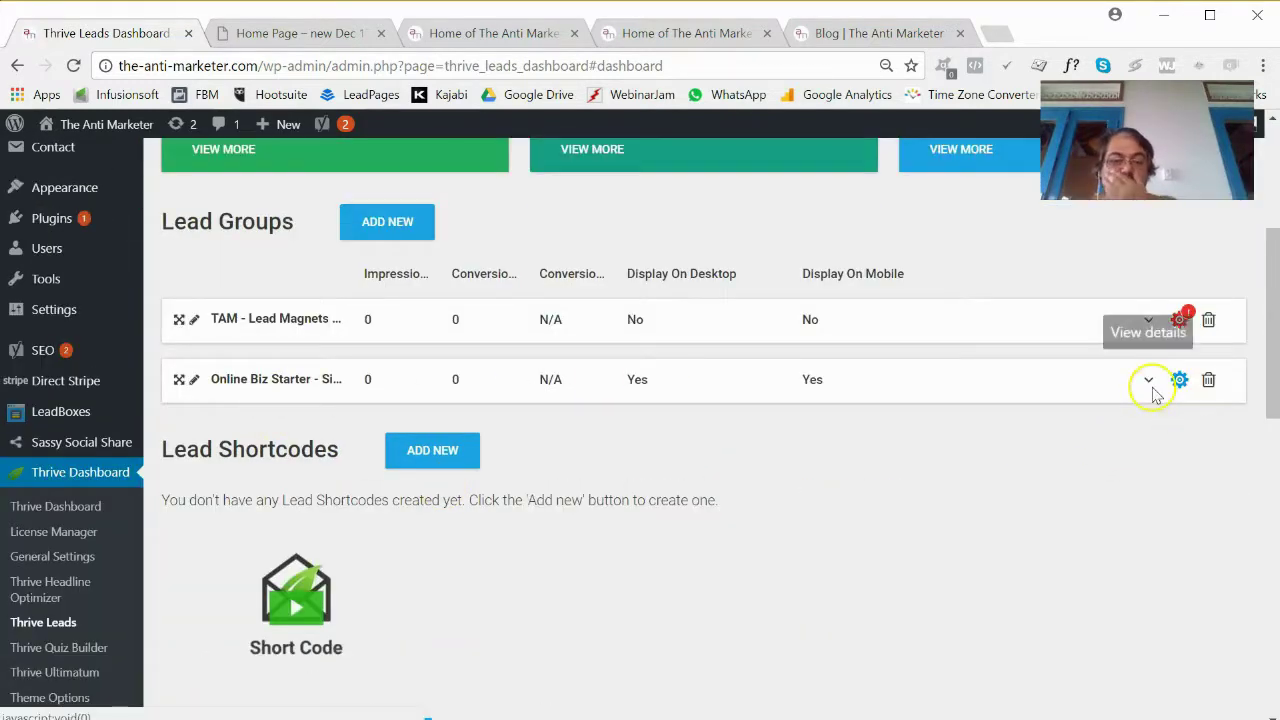
pyautogui.click(1150, 390)
pyautogui.click(1141, 428)
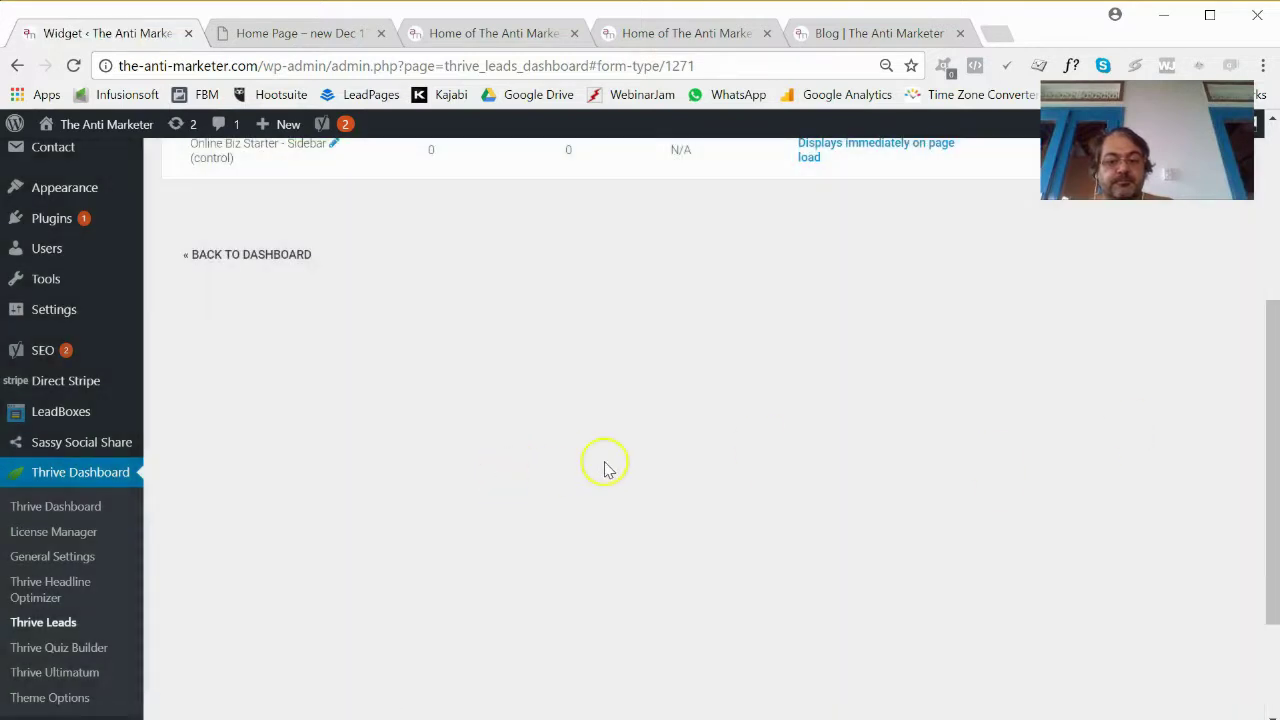
pyautogui.click(1130, 487)
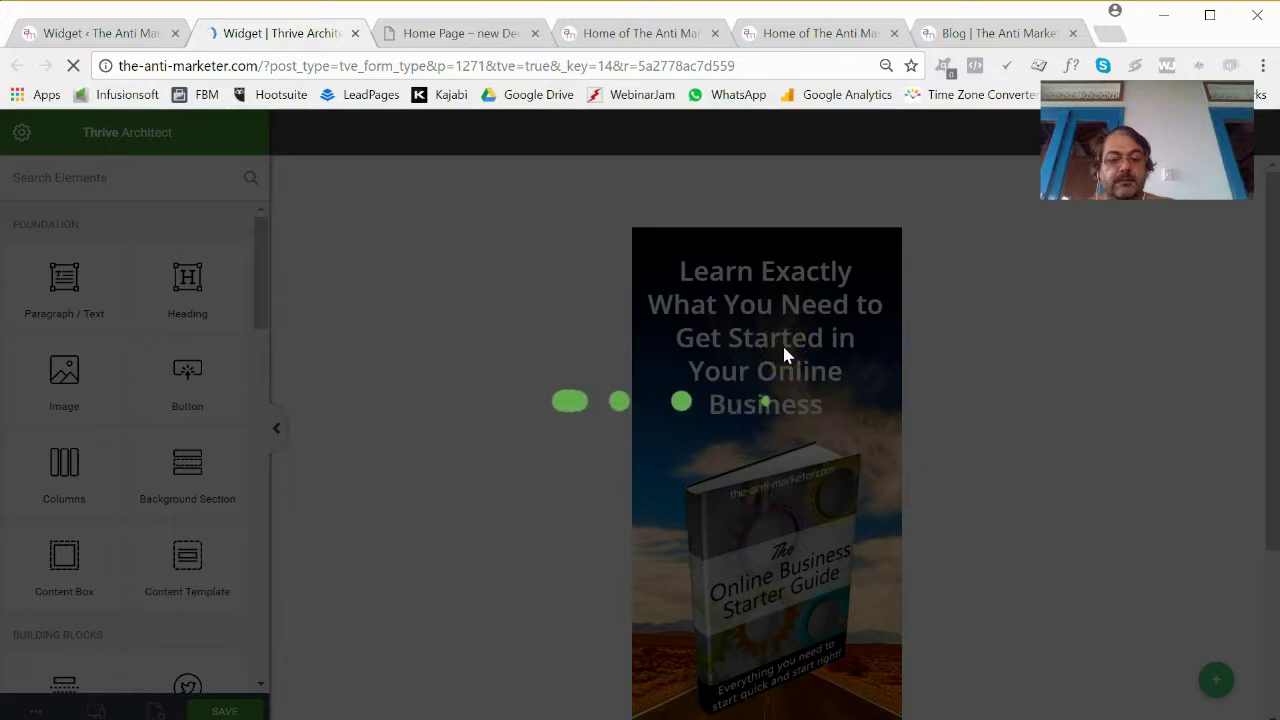
# Shrink the headline font to fit three lines and the ebook image to about 190 px.
pyautogui.click(781, 342)
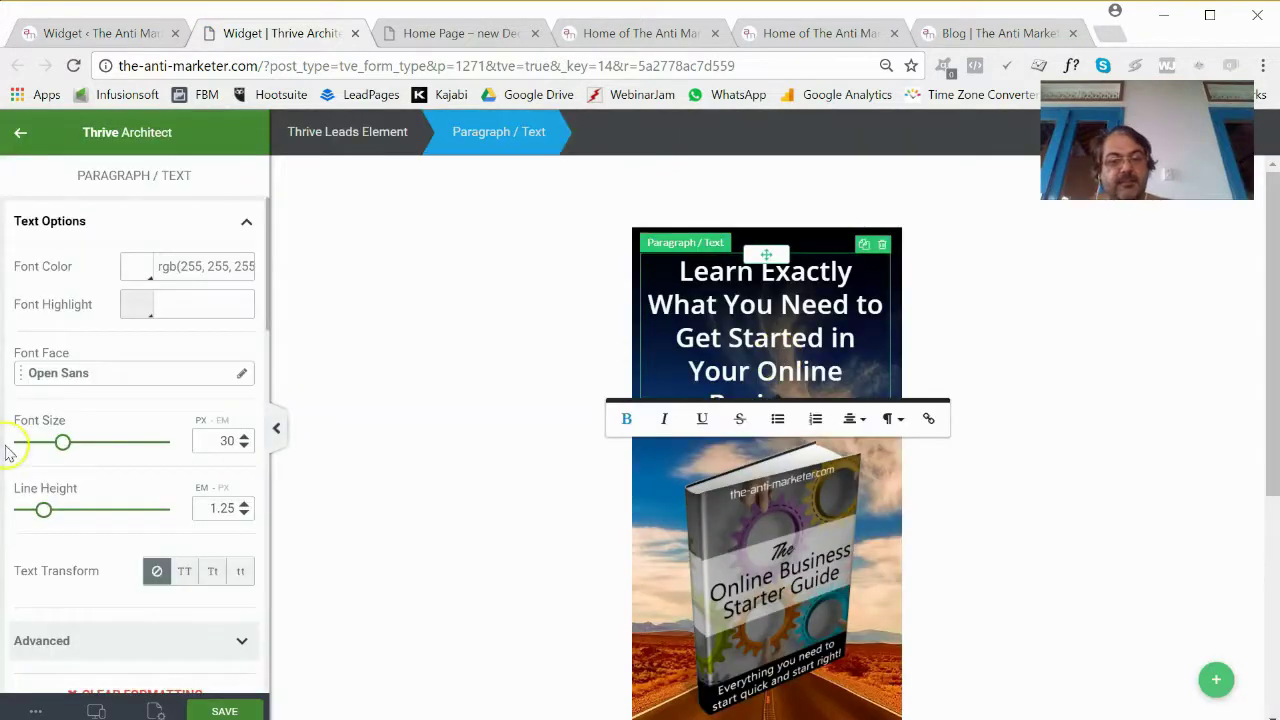
pyautogui.moveTo(62, 450); pyautogui.dragTo(56, 452)
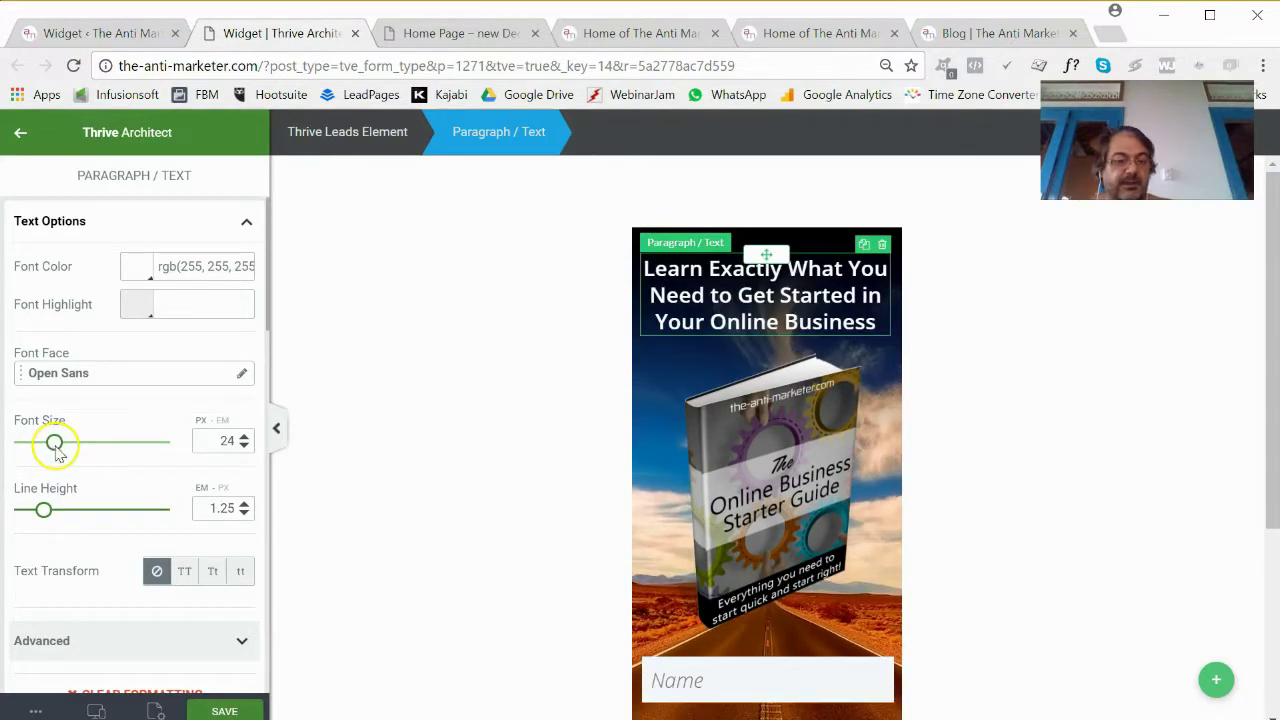
pyautogui.click(780, 470)
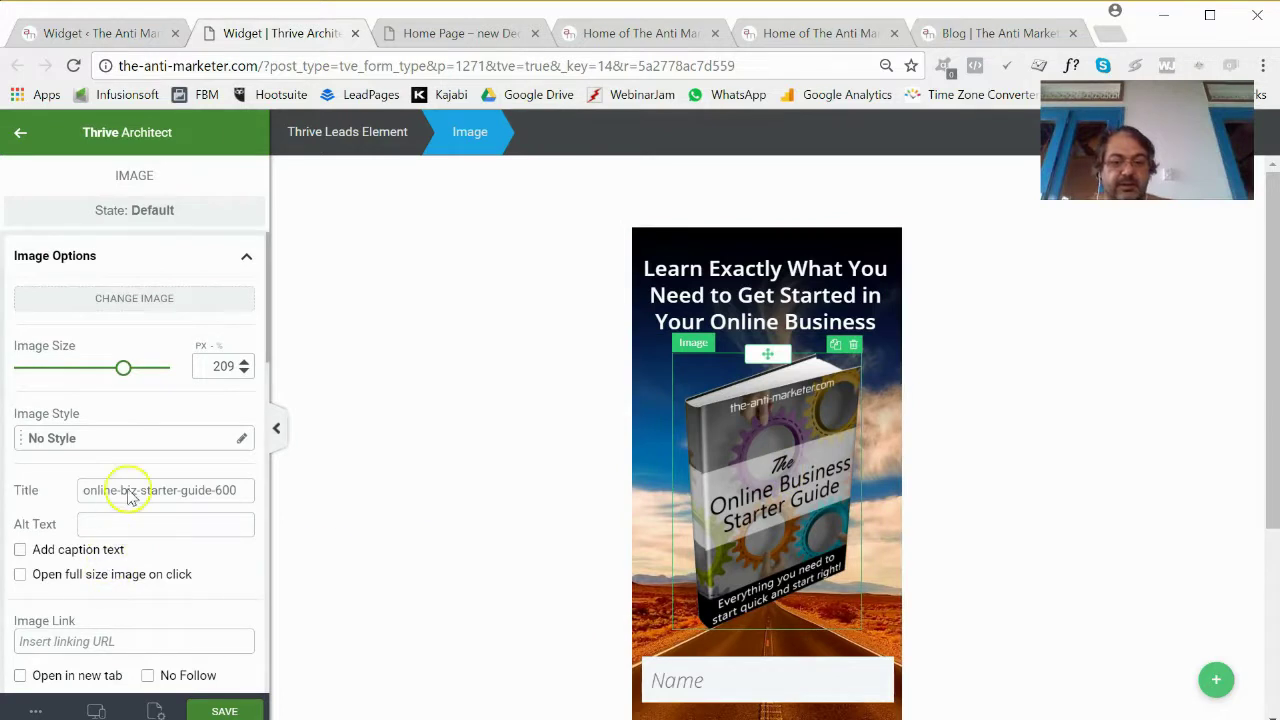
pyautogui.moveTo(128, 375); pyautogui.dragTo(113, 373)
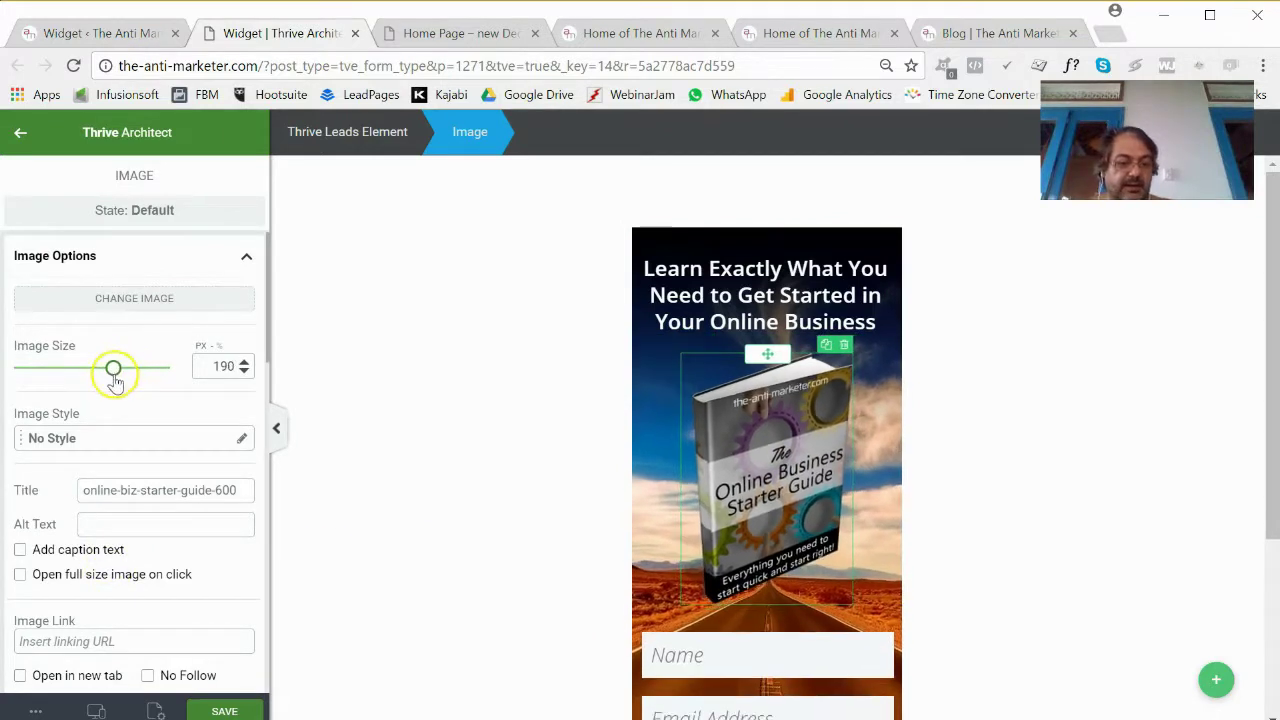
# Set the Name and Email field text to 20 px in form component mode.
pyautogui.scroll(-2, 709, 434)
pyautogui.click(760, 495)
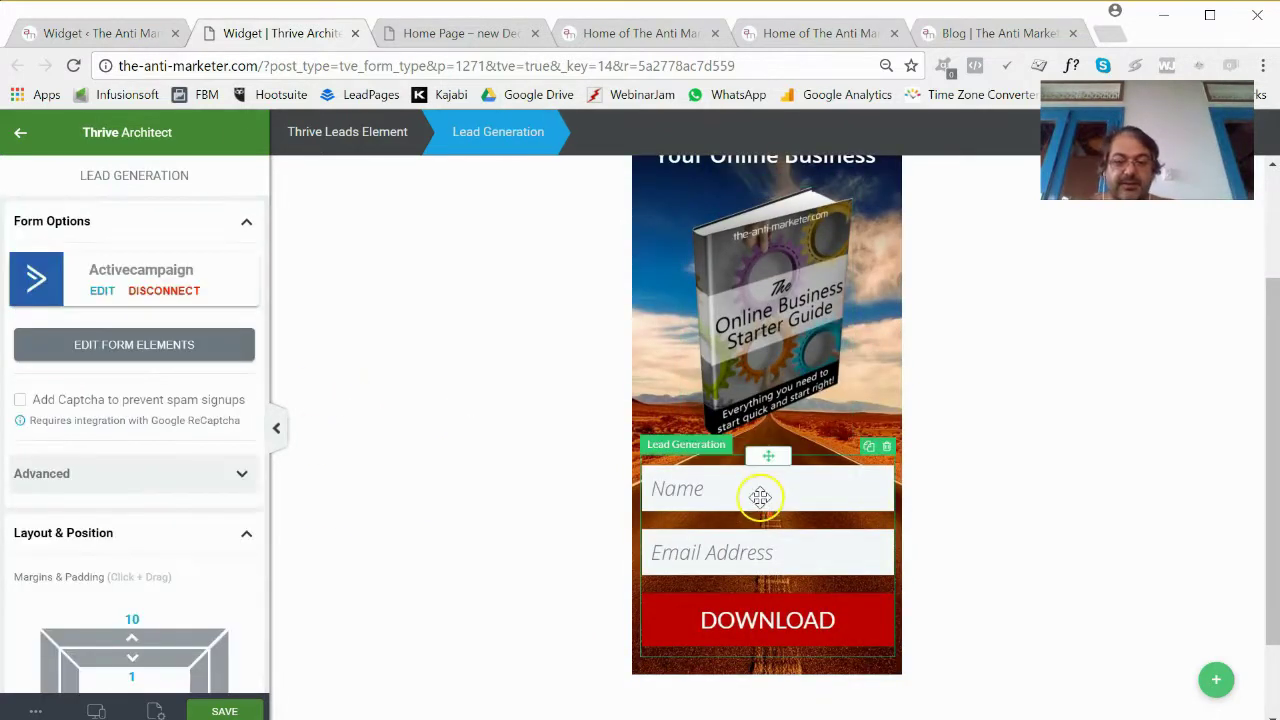
pyautogui.click(103, 348)
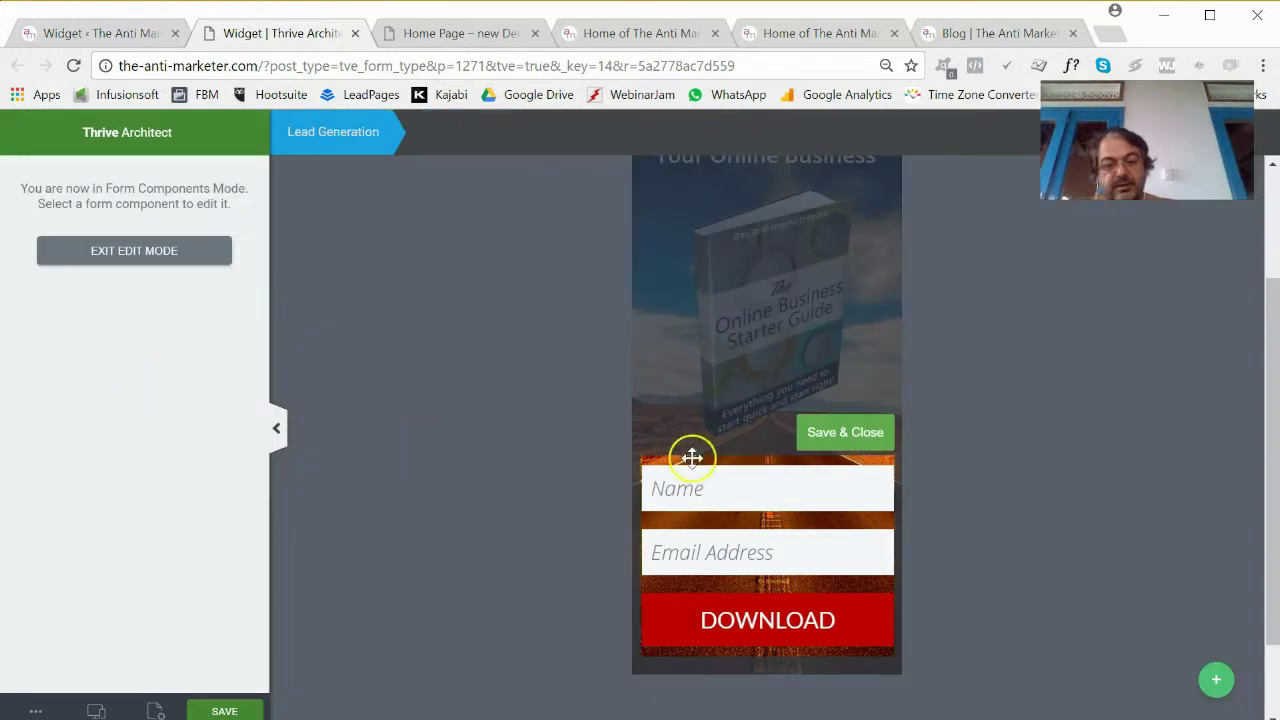
pyautogui.click(770, 492)
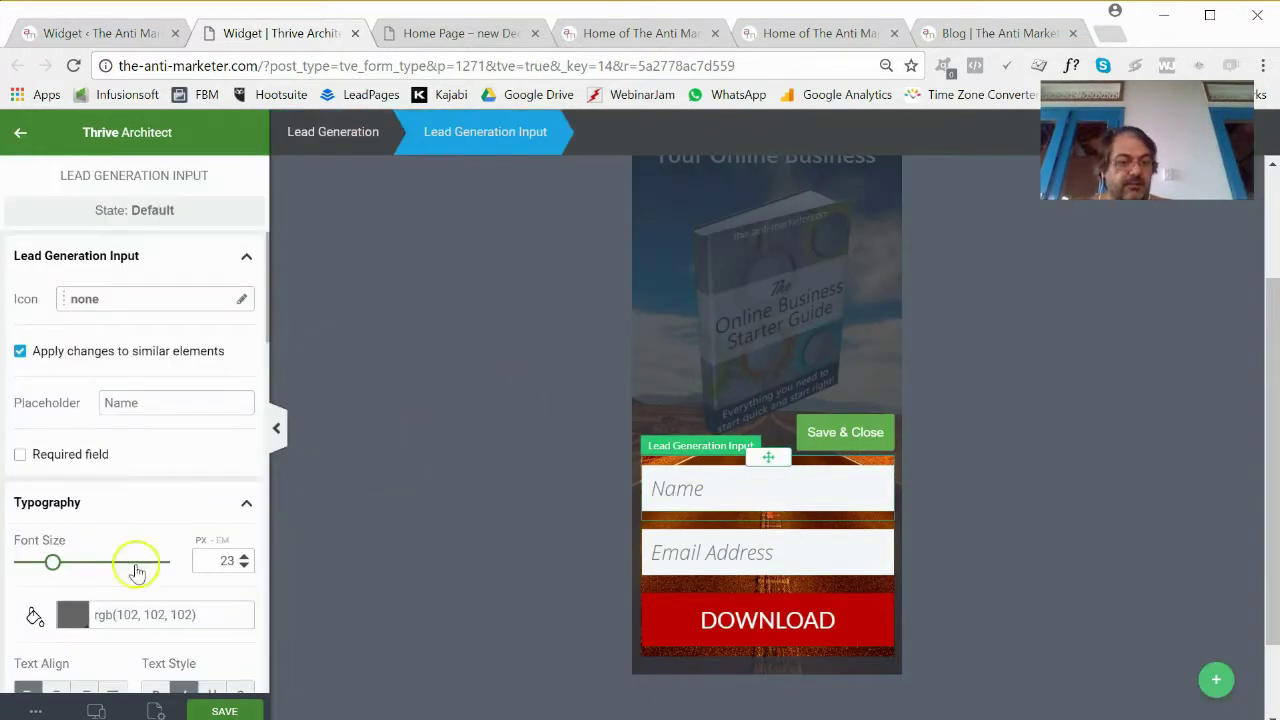
pyautogui.write('20')
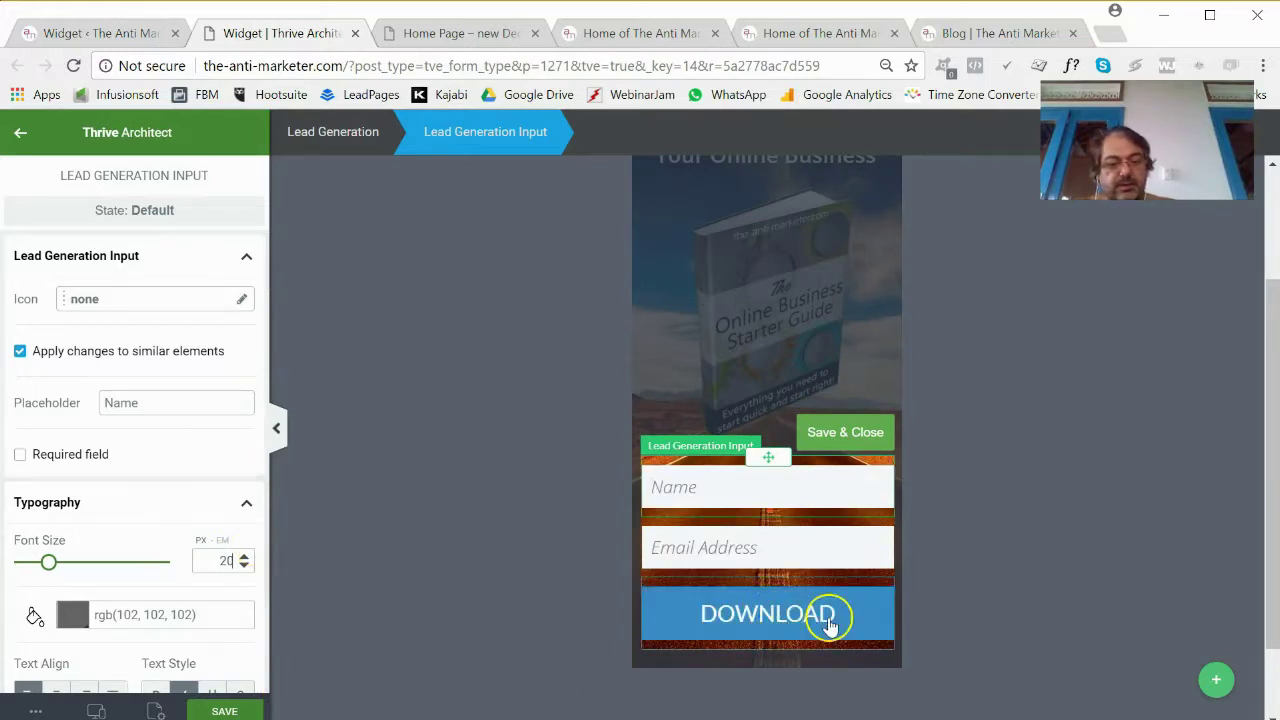
# Set the DOWNLOAD button text to 22 px and save the form.
pyautogui.click(828, 622)
pyautogui.scroll(-3, 130, 415)
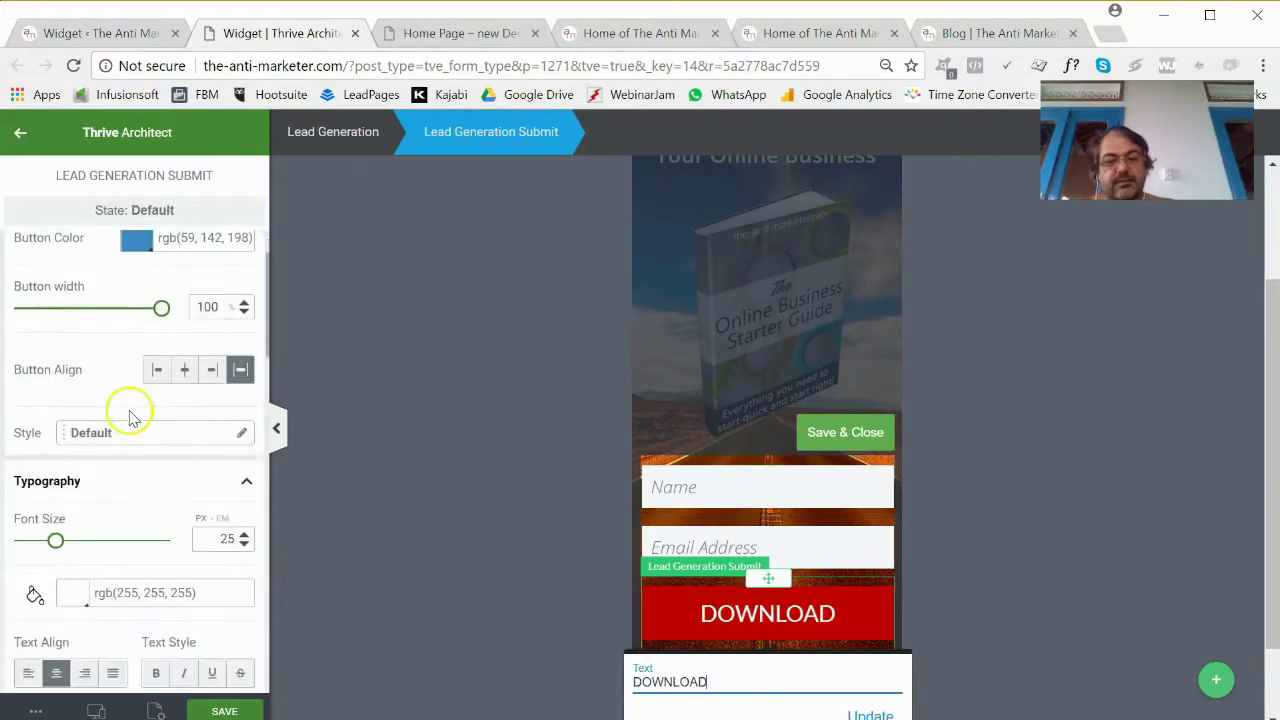
pyautogui.click(244, 324)
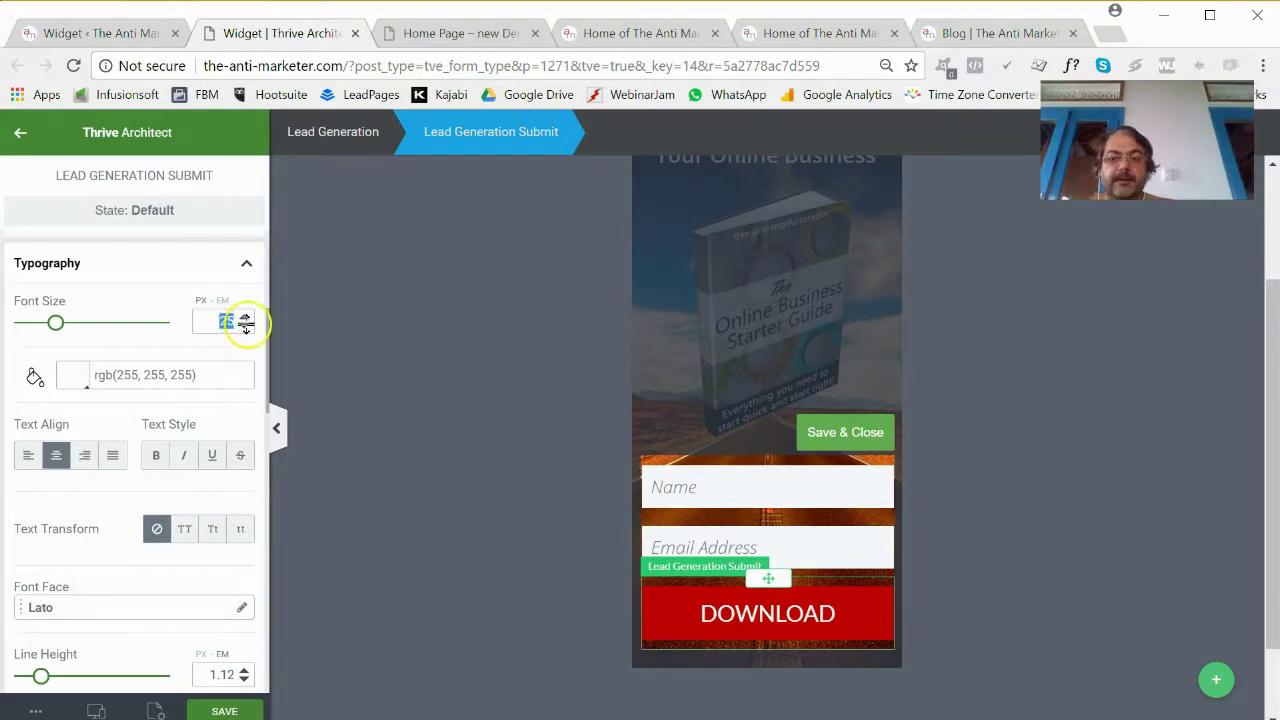
pyautogui.write('22')
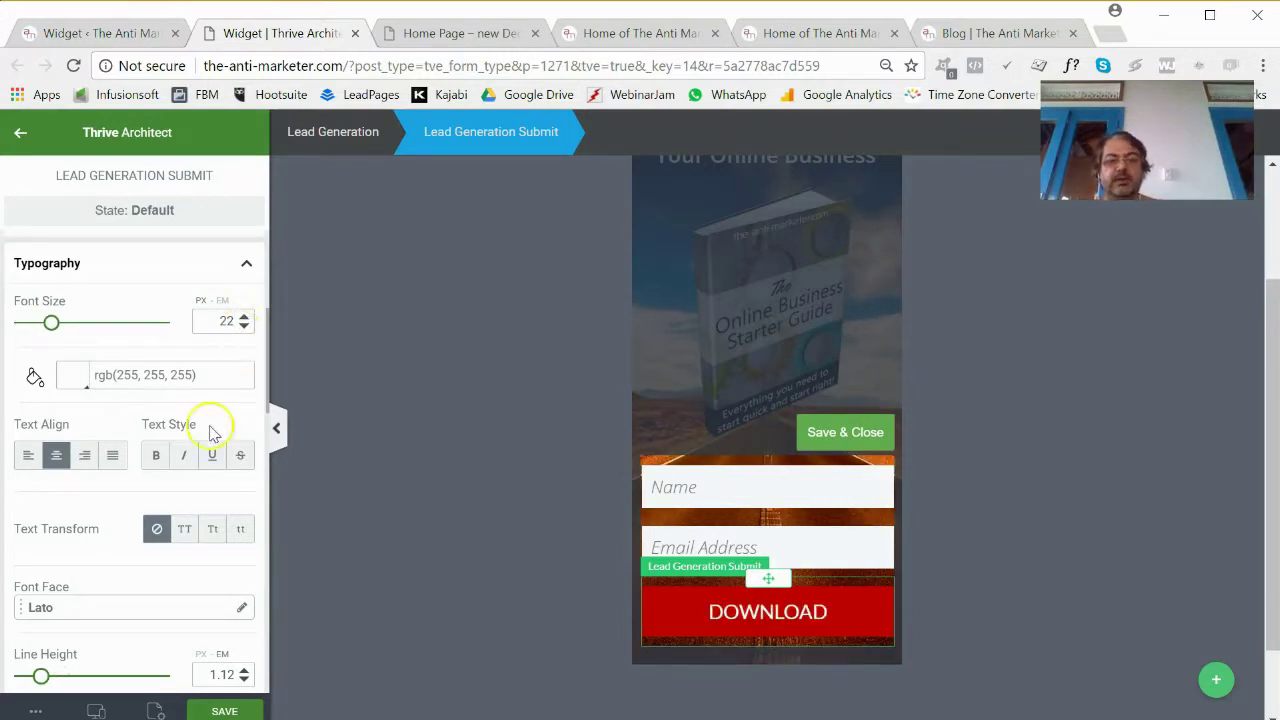
pyautogui.click(224, 712)
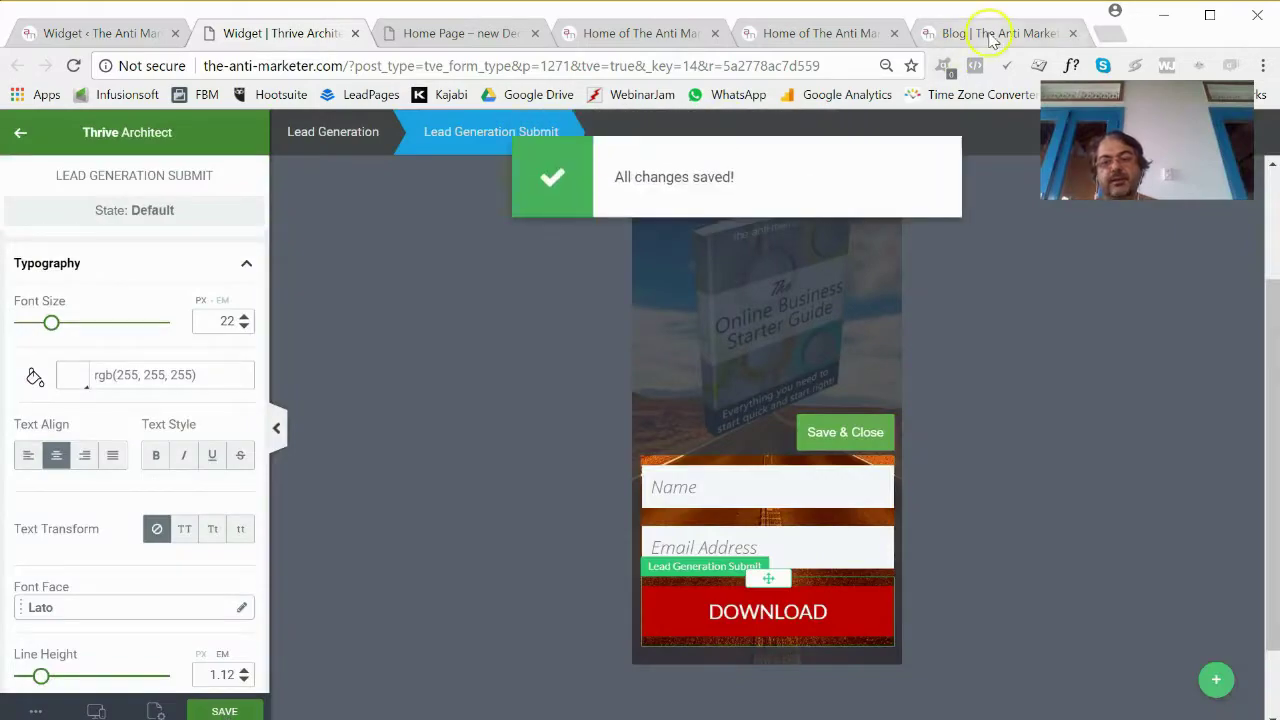
# Reload the blog to inspect the restyled sidebar form, then return to the widget dashboard.
pyautogui.click(993, 35)
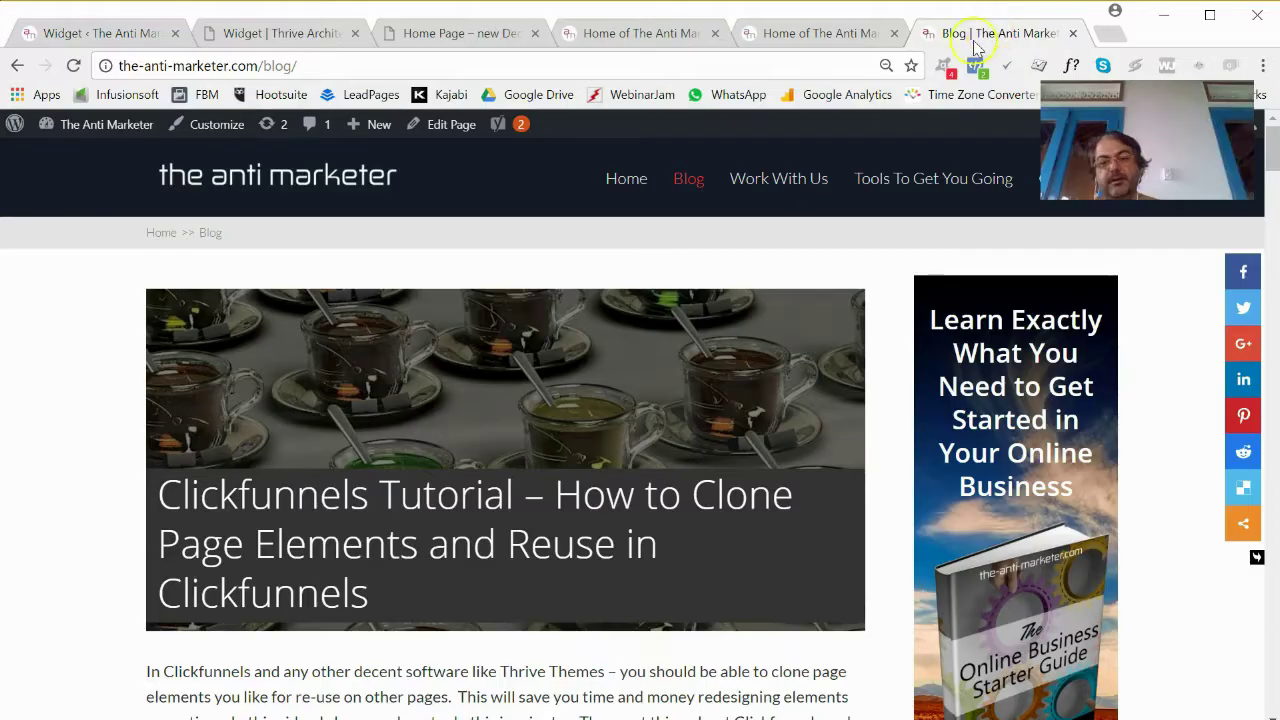
pyautogui.click(74, 65)
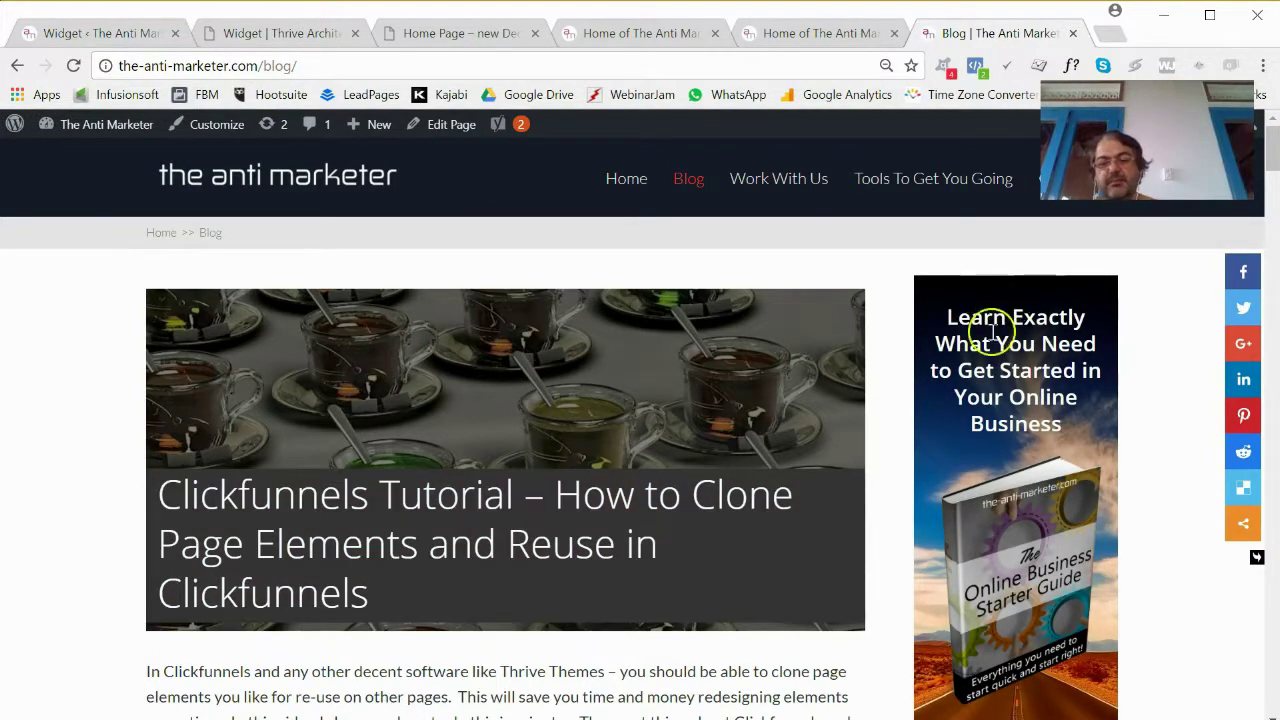
pyautogui.scroll(-2, 1015, 395)
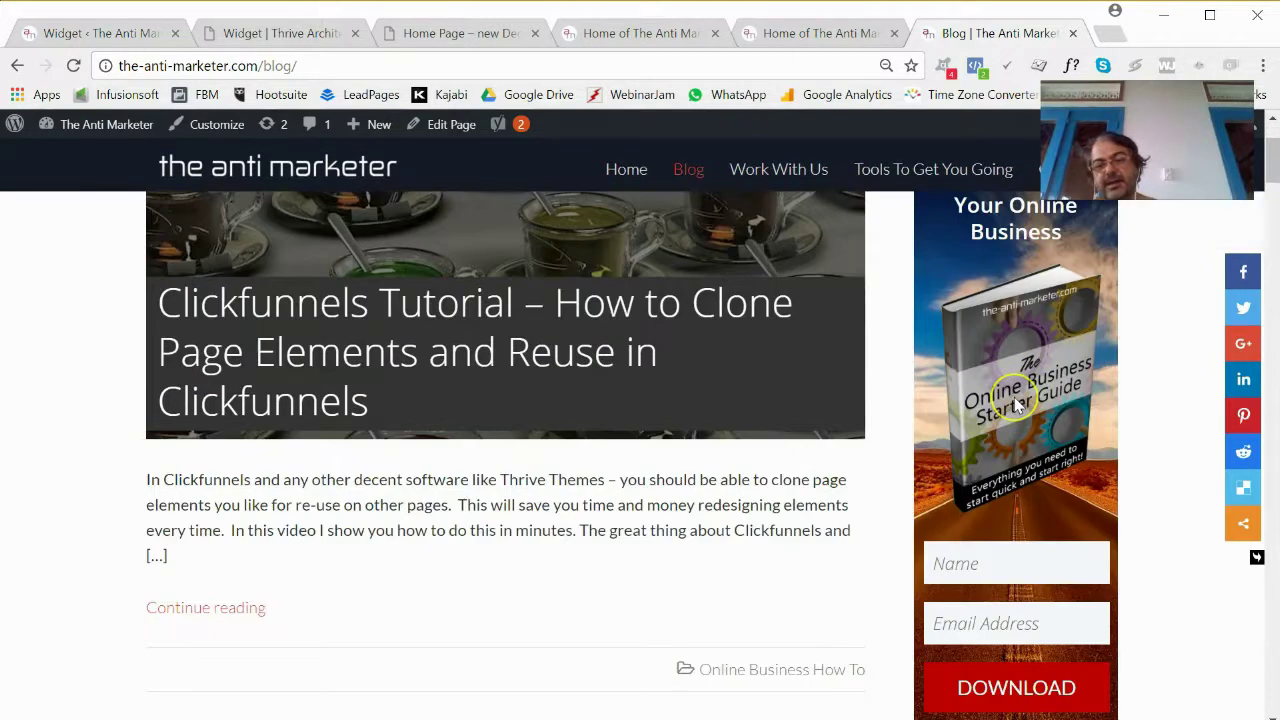
pyautogui.scroll(-2, 1015, 400)
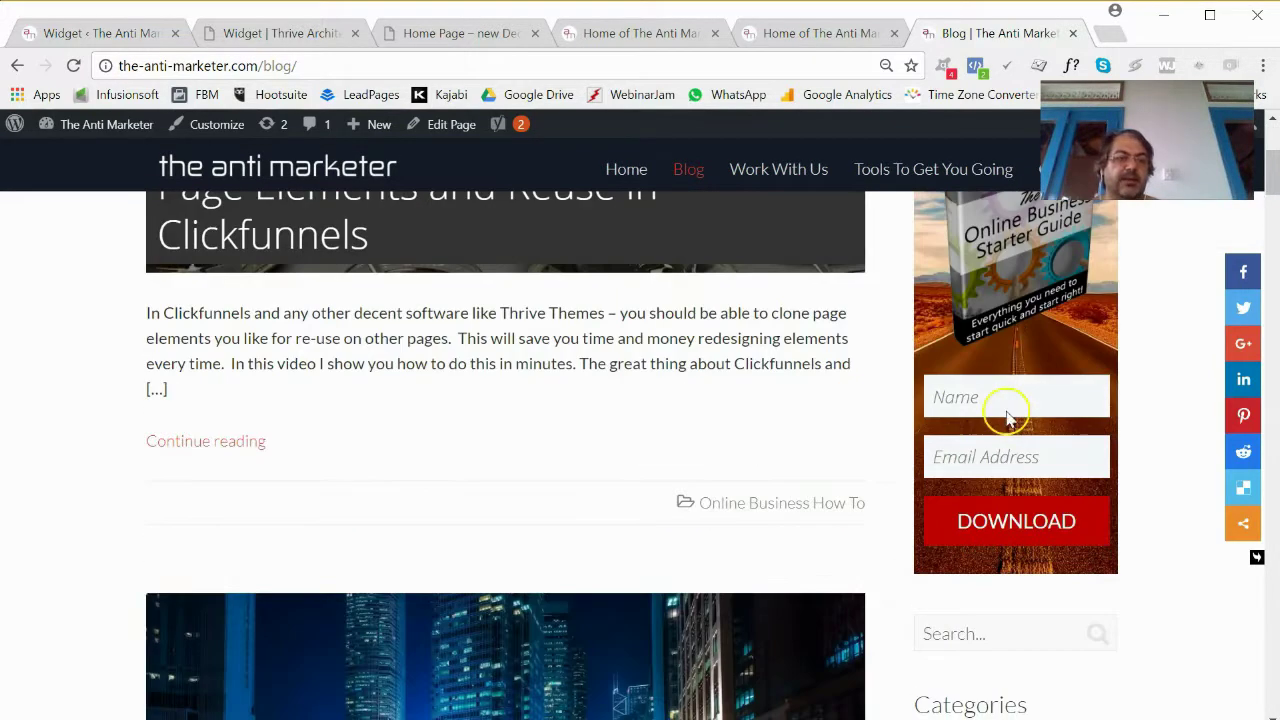
pyautogui.scroll(2, 1015, 460)
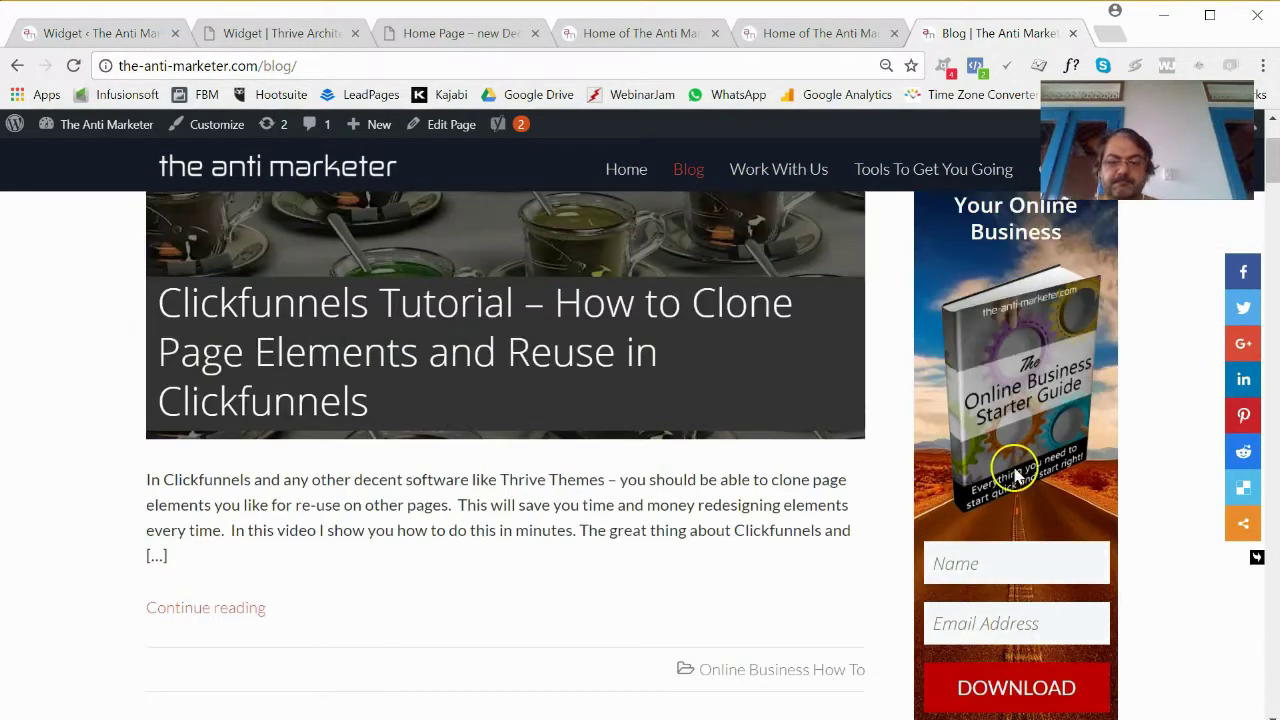
pyautogui.scroll(-2, 1015, 470)
pyautogui.scroll(4, 1013, 470)
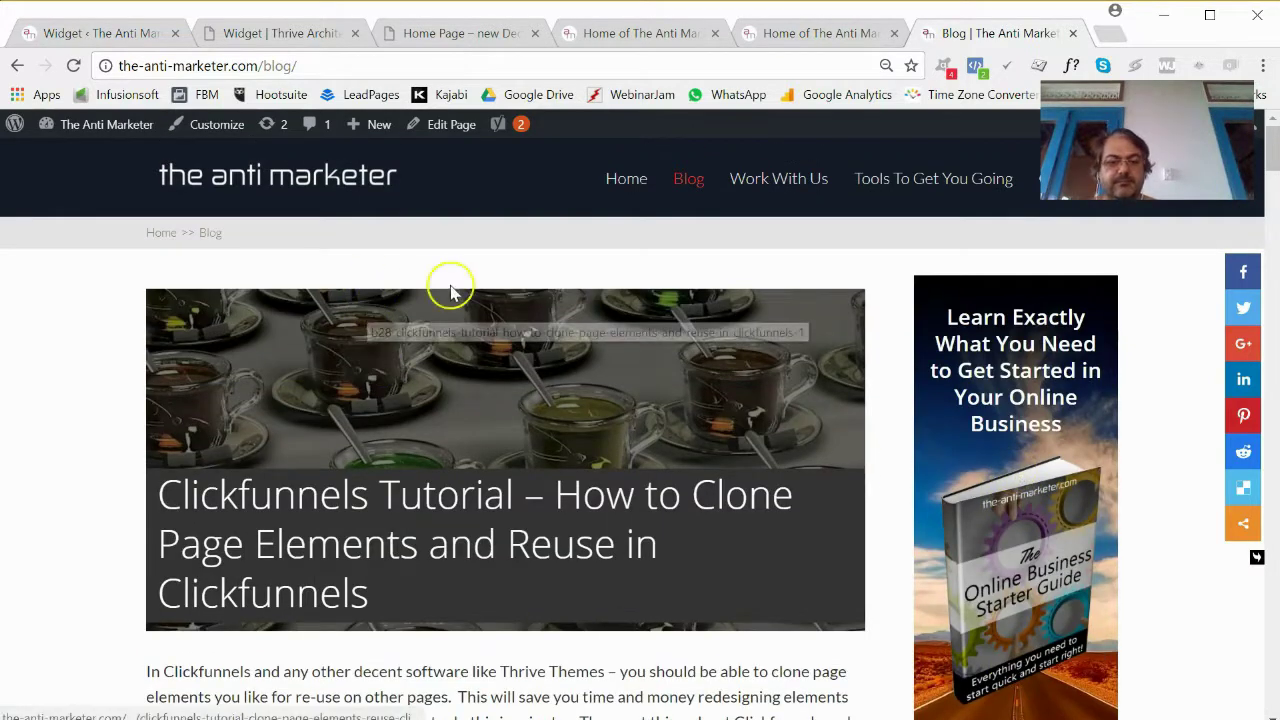
pyautogui.click(88, 33)
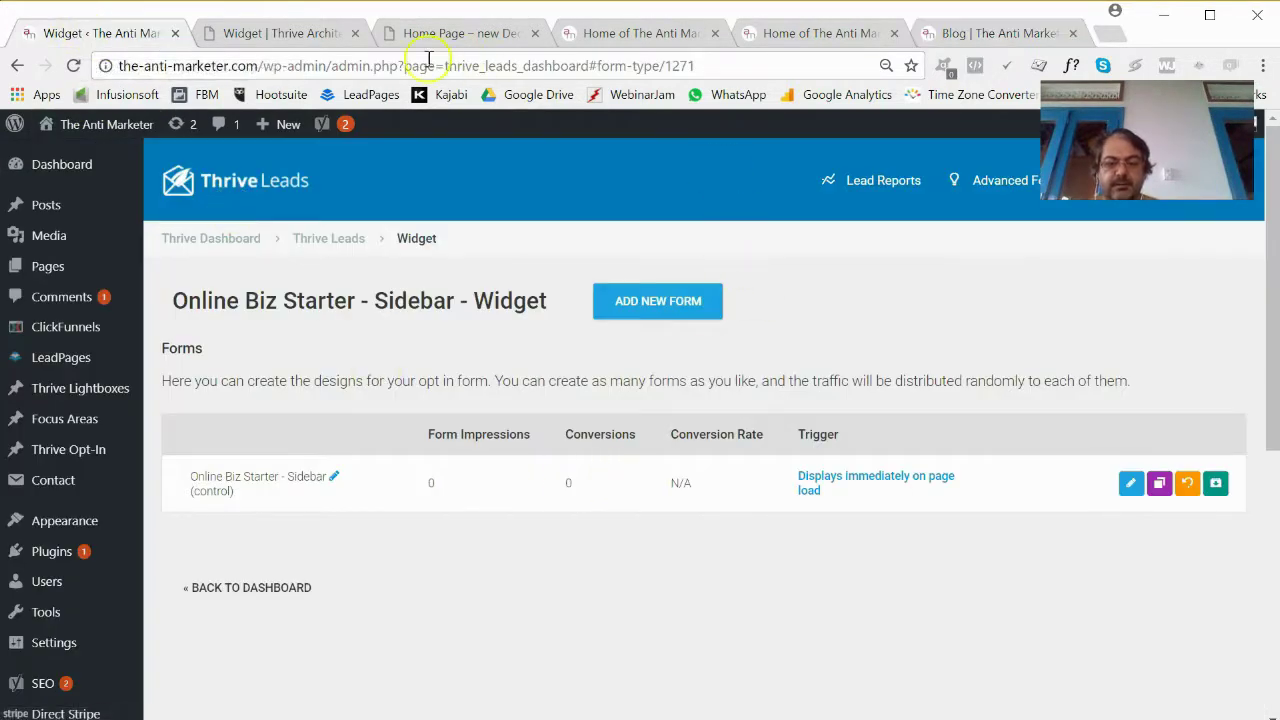
# Reopen the widget form in Thrive Architect and re-enter form components mode.
pyautogui.click(1131, 483)
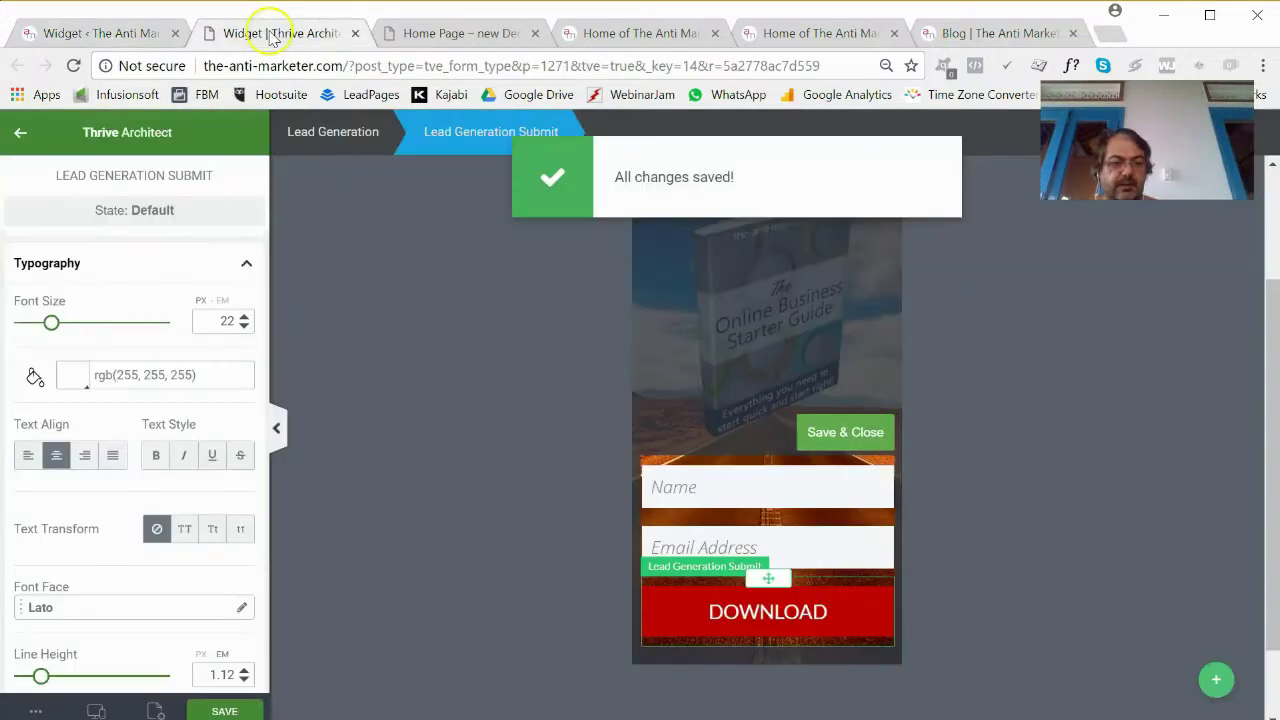
pyautogui.scroll(2, 789, 291)
pyautogui.click(789, 291)
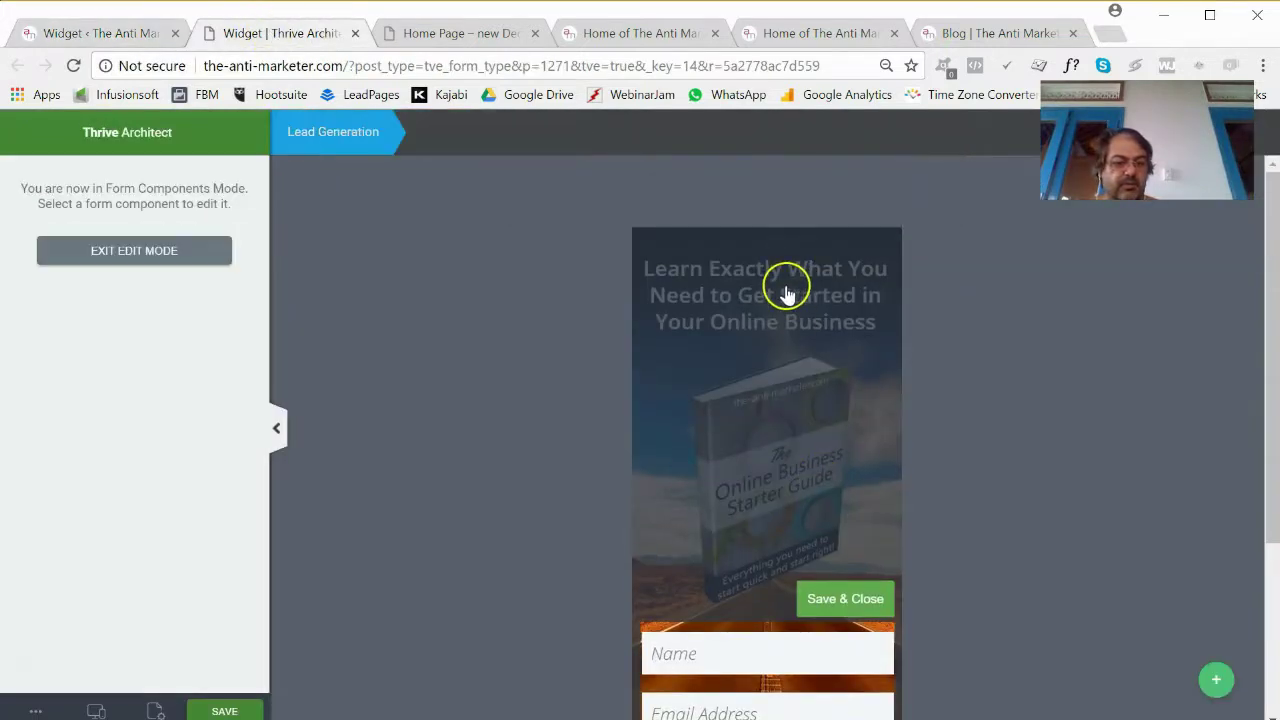
pyautogui.scroll(-2, 820, 626)
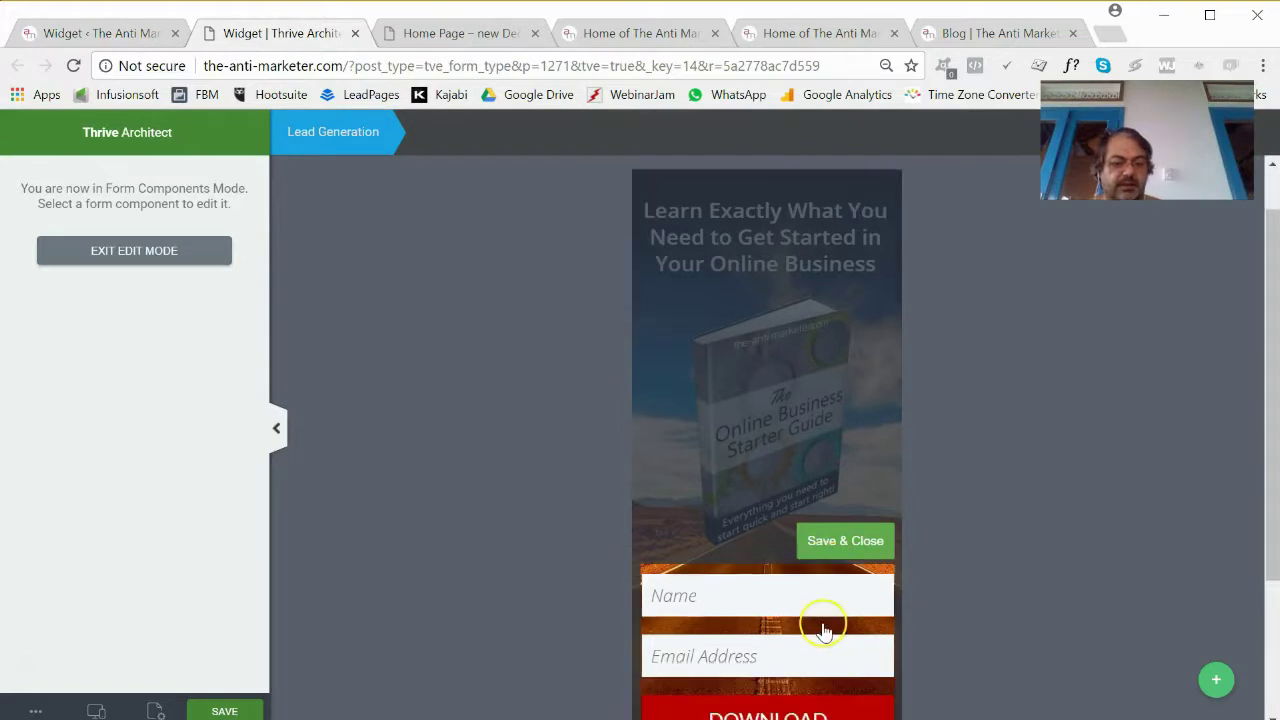
# Cut the Name and Email fields' top and bottom margins to 5 px.
pyautogui.click(816, 507)
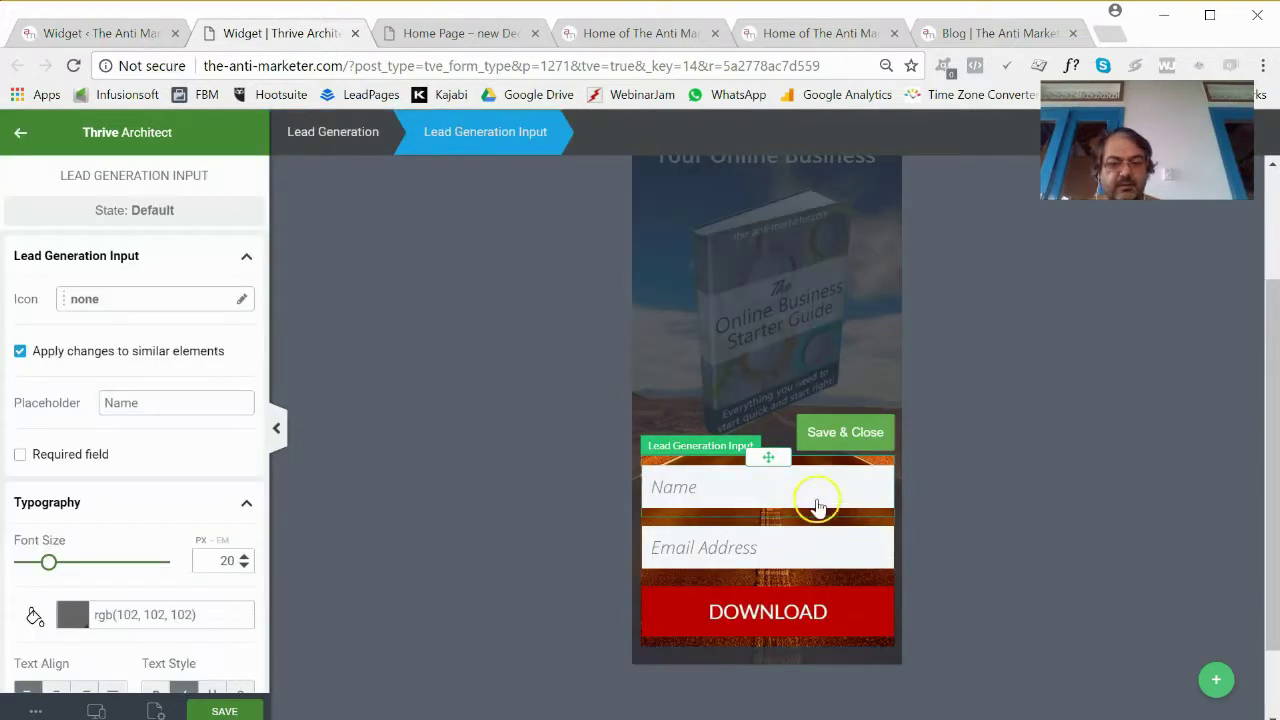
pyautogui.scroll(-7, 229, 502)
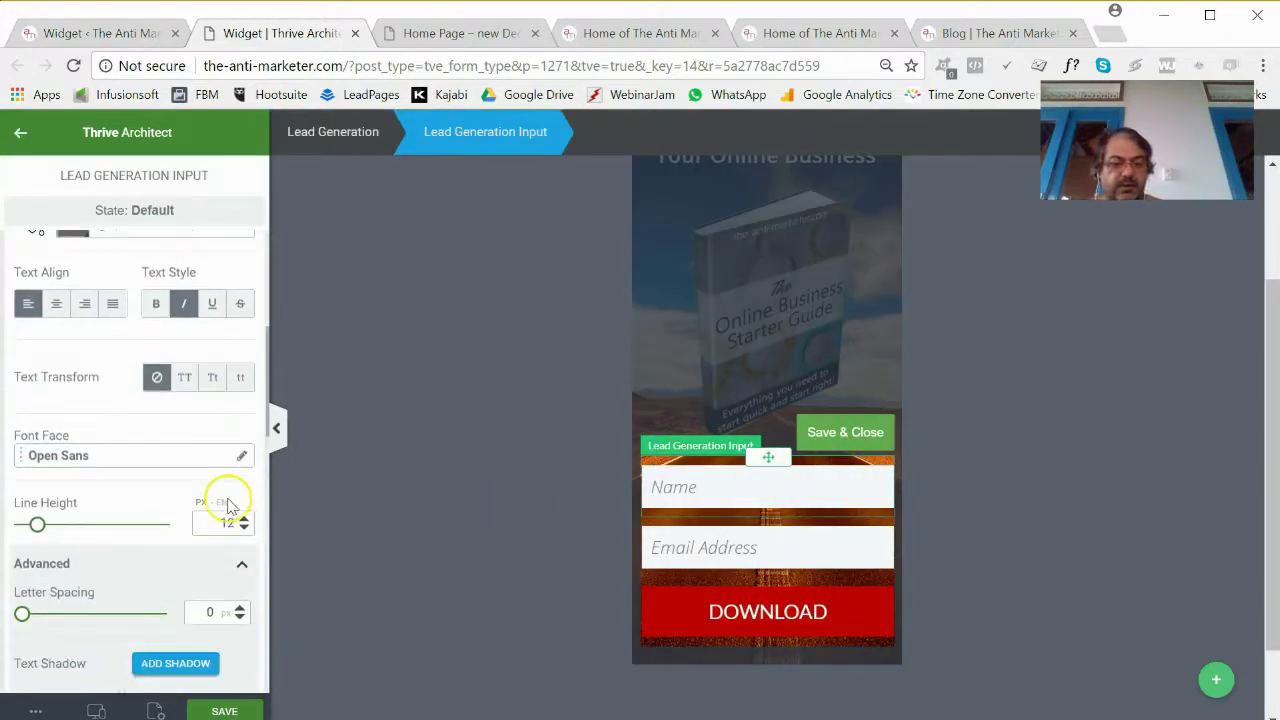
pyautogui.scroll(-3, 229, 498)
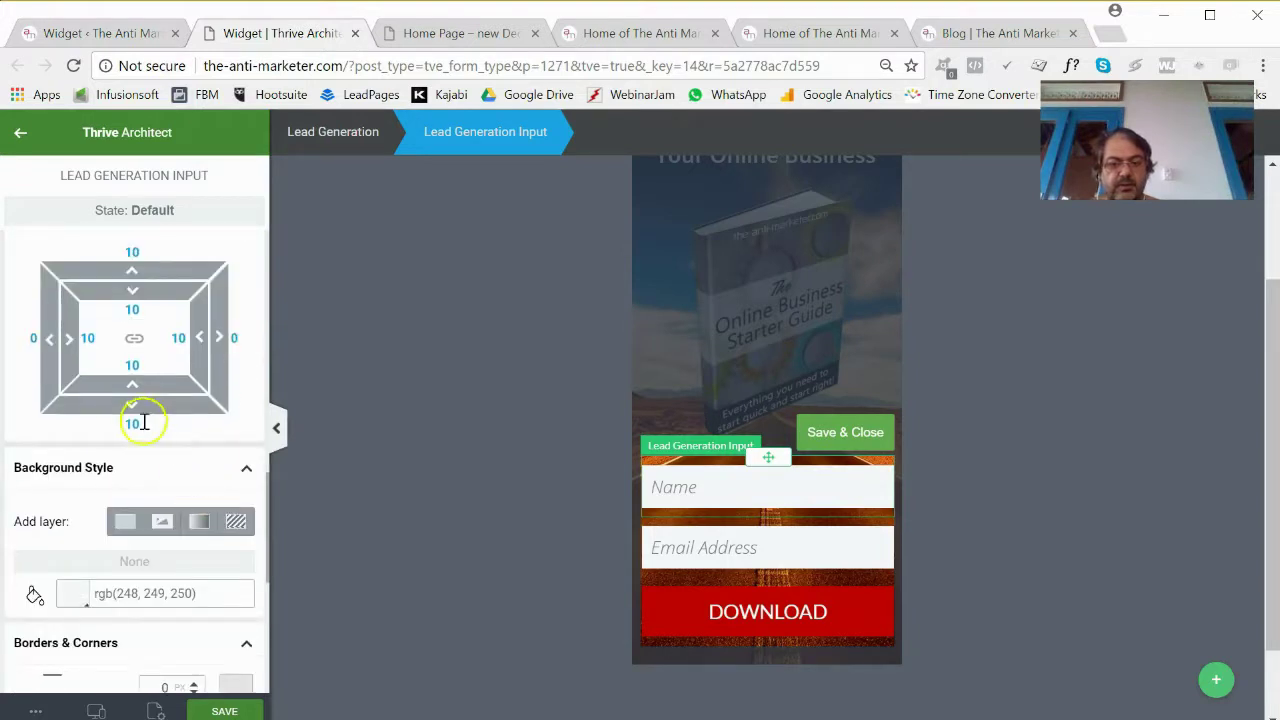
pyautogui.write('5')
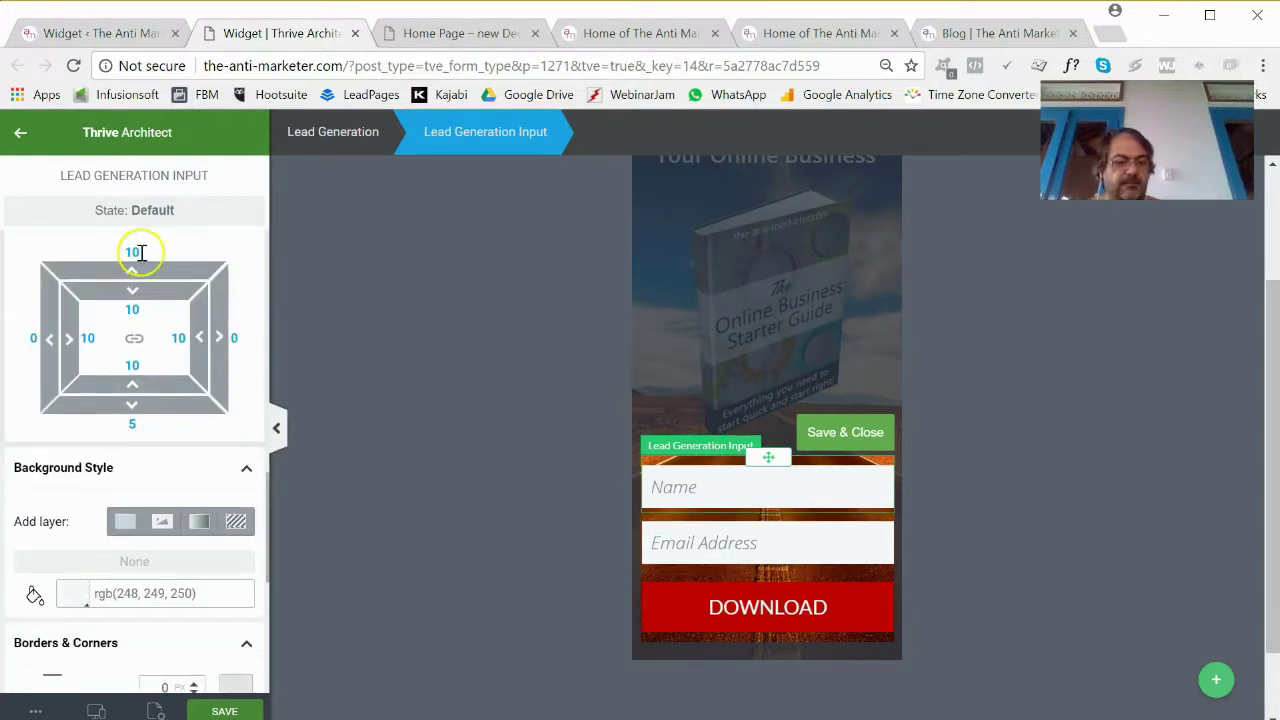
pyautogui.write('5')
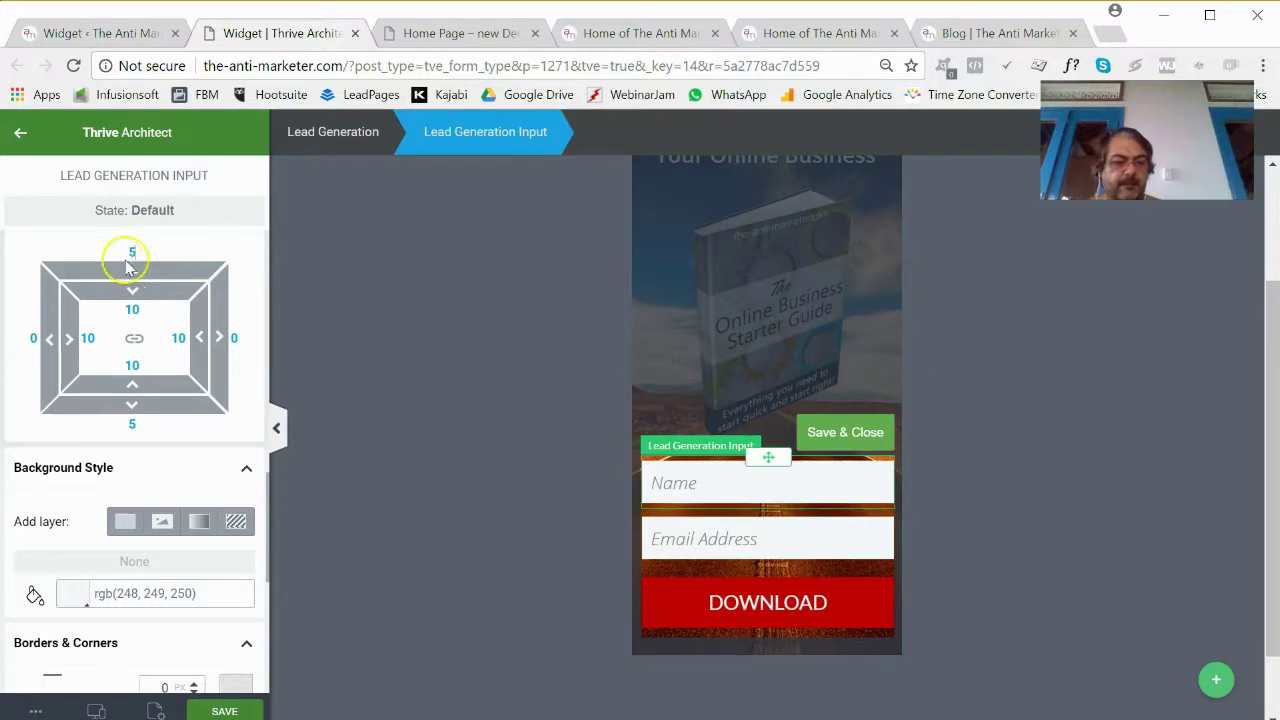
# Cut the DOWNLOAD button's top and bottom margins from 10 to 5 px and save.
pyautogui.click(695, 594)
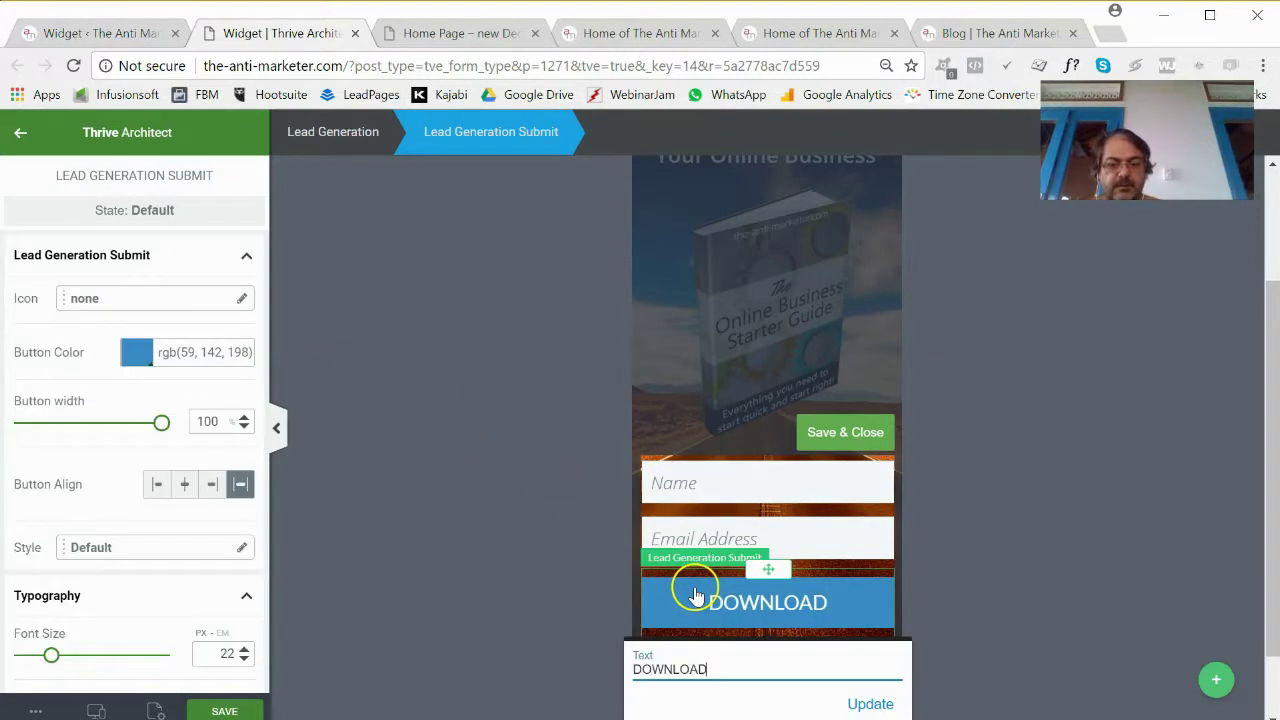
pyautogui.scroll(-10, 114, 557)
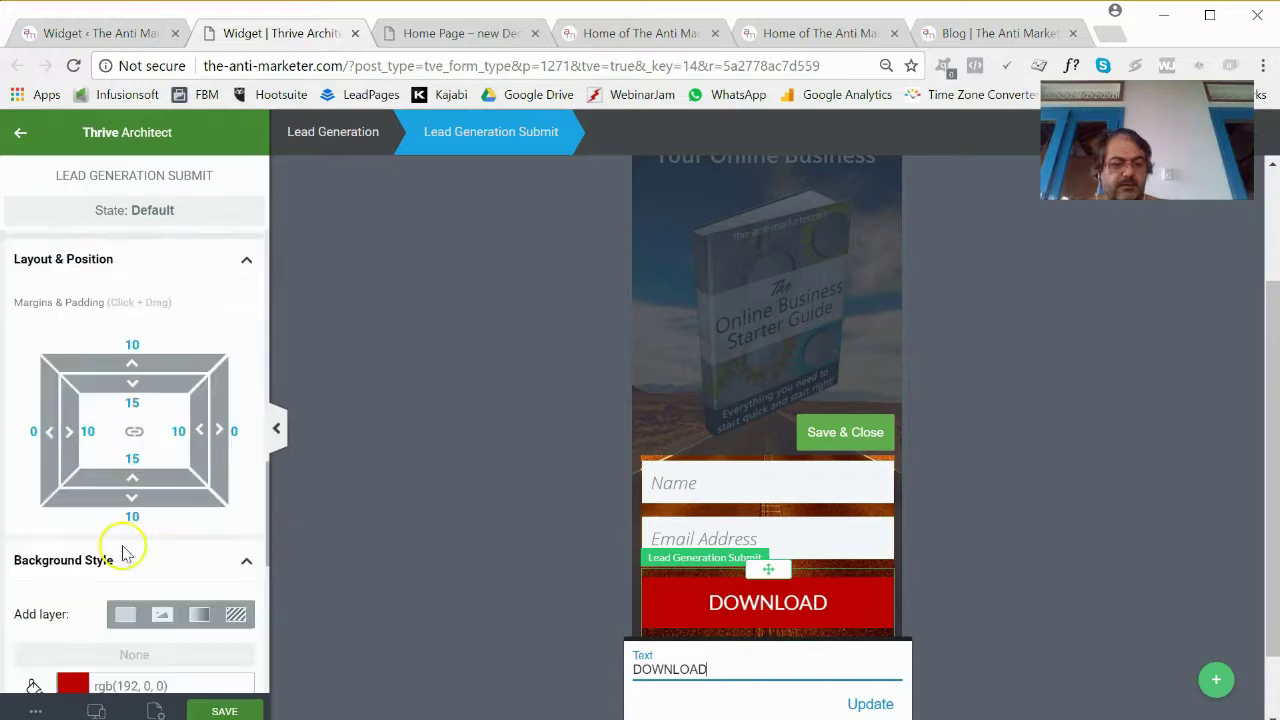
pyautogui.moveTo(149, 343); pyautogui.dragTo(128, 392)
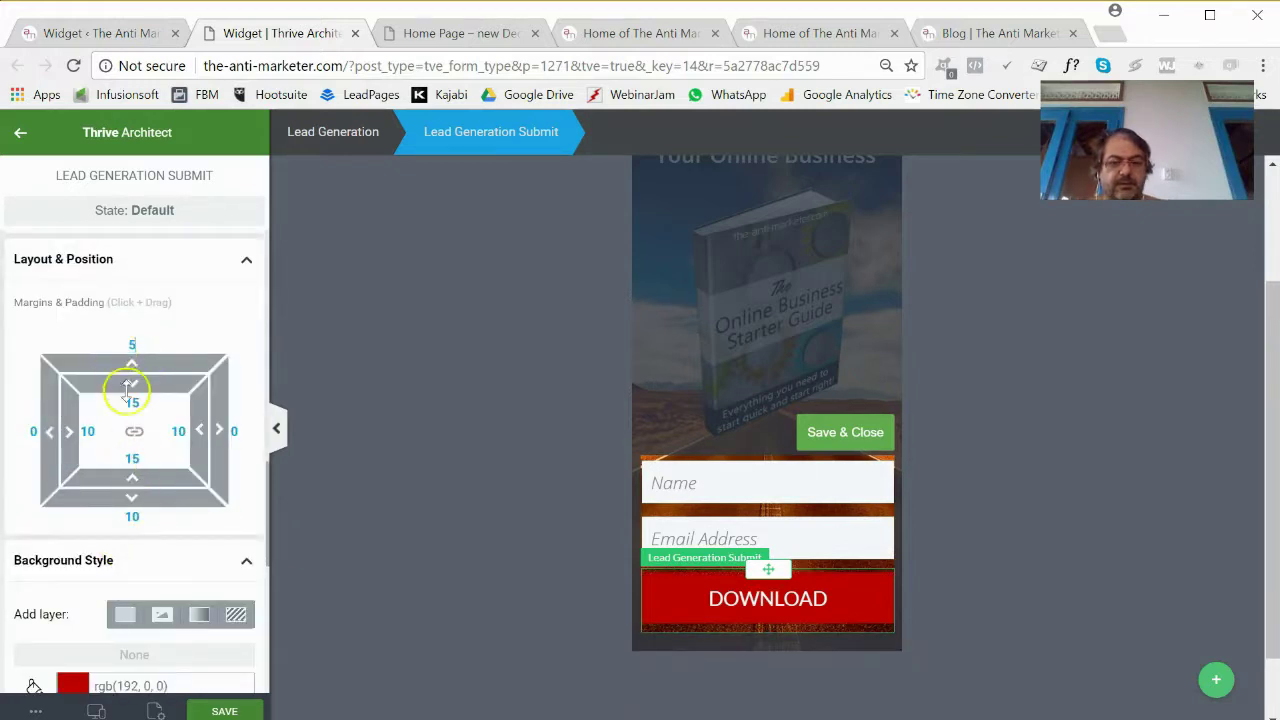
pyautogui.write('5')
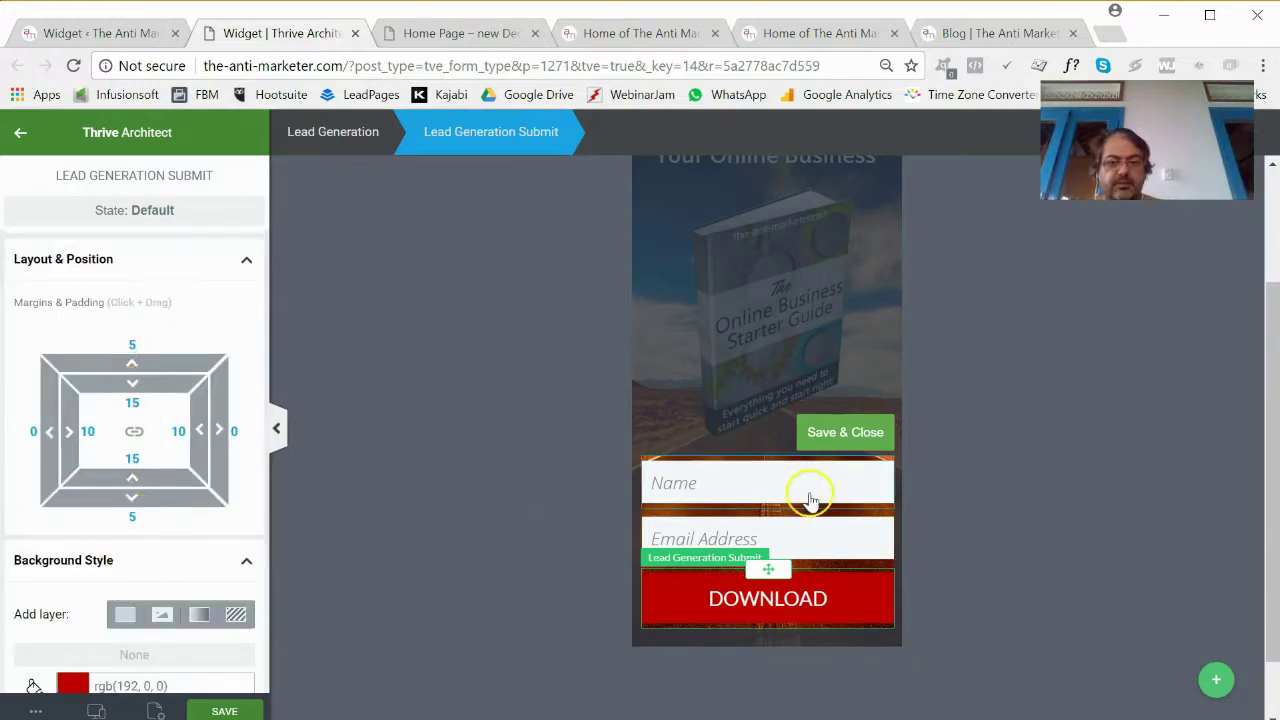
pyautogui.click(808, 495)
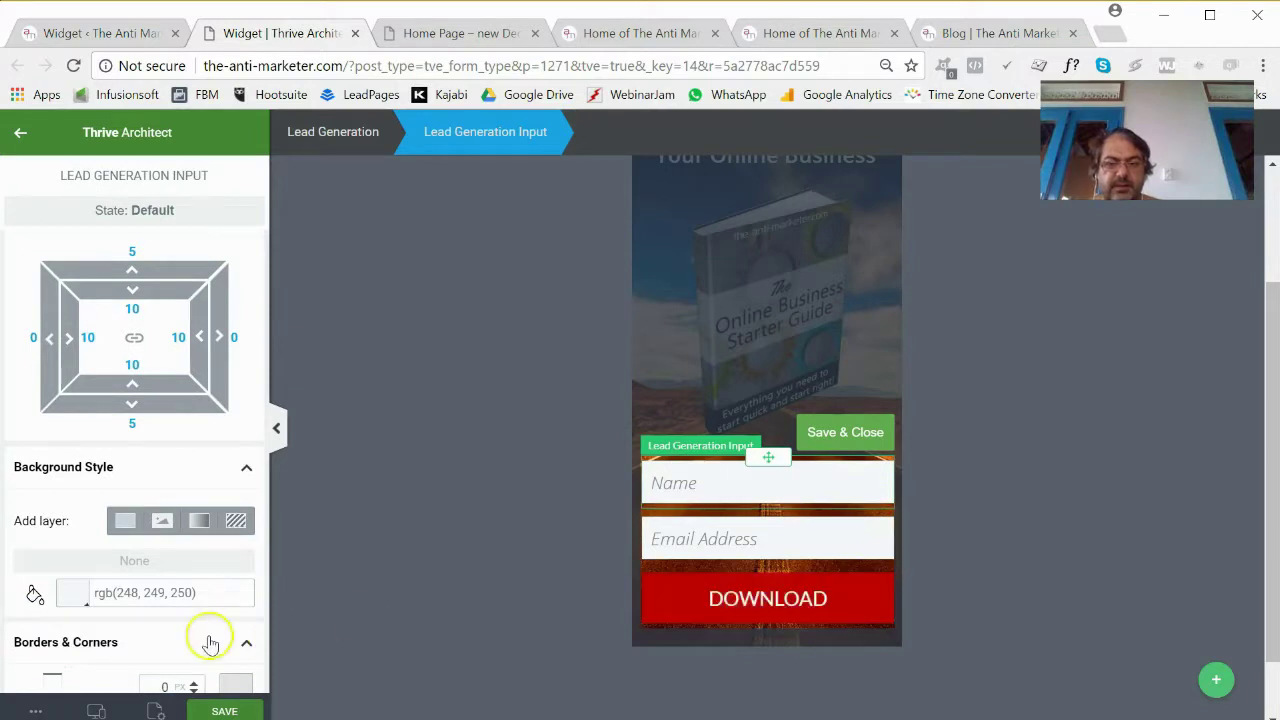
pyautogui.click(212, 712)
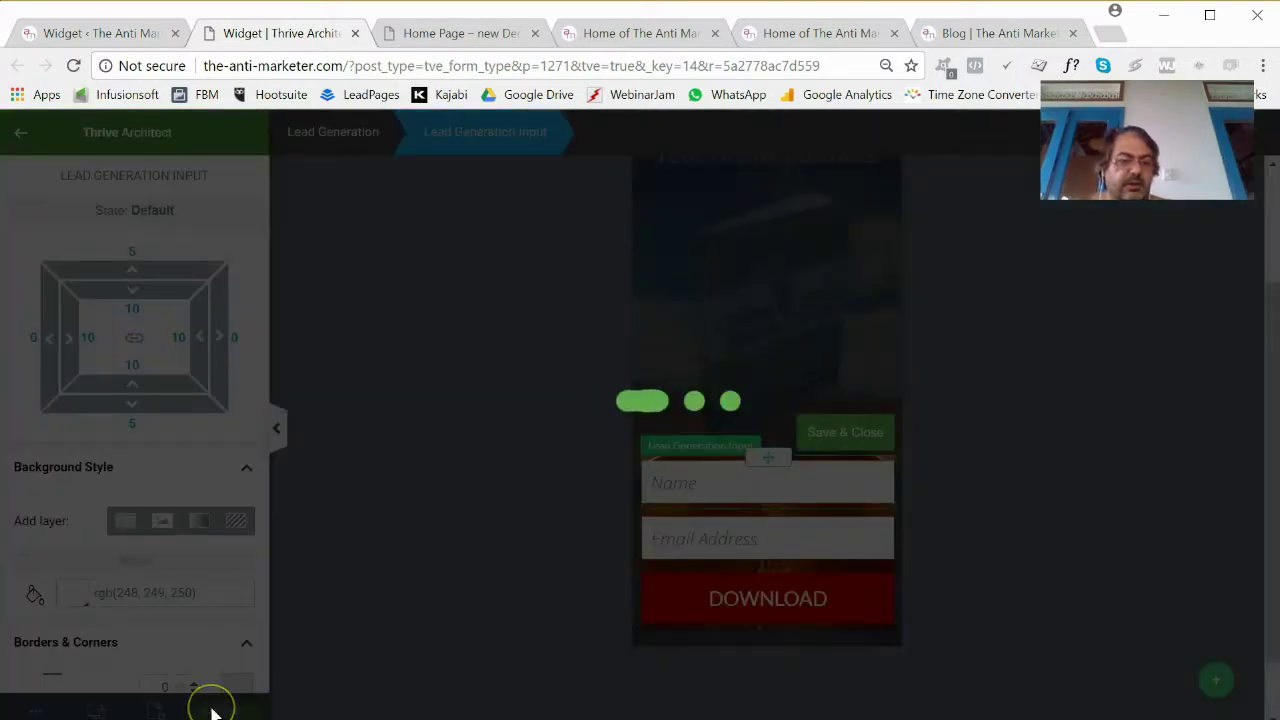
pyautogui.scroll(2, 640, 455)
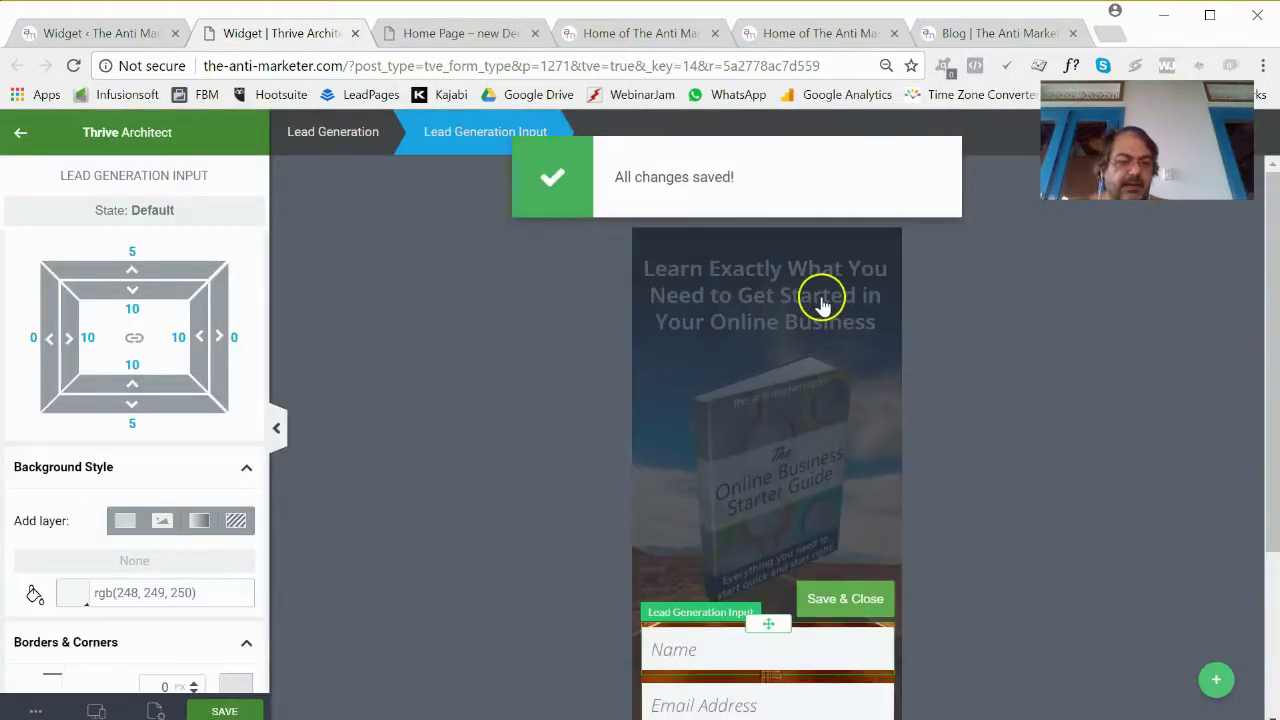
# Leave form component mode and reduce the headline's top margin to -1.
pyautogui.click(845, 598)
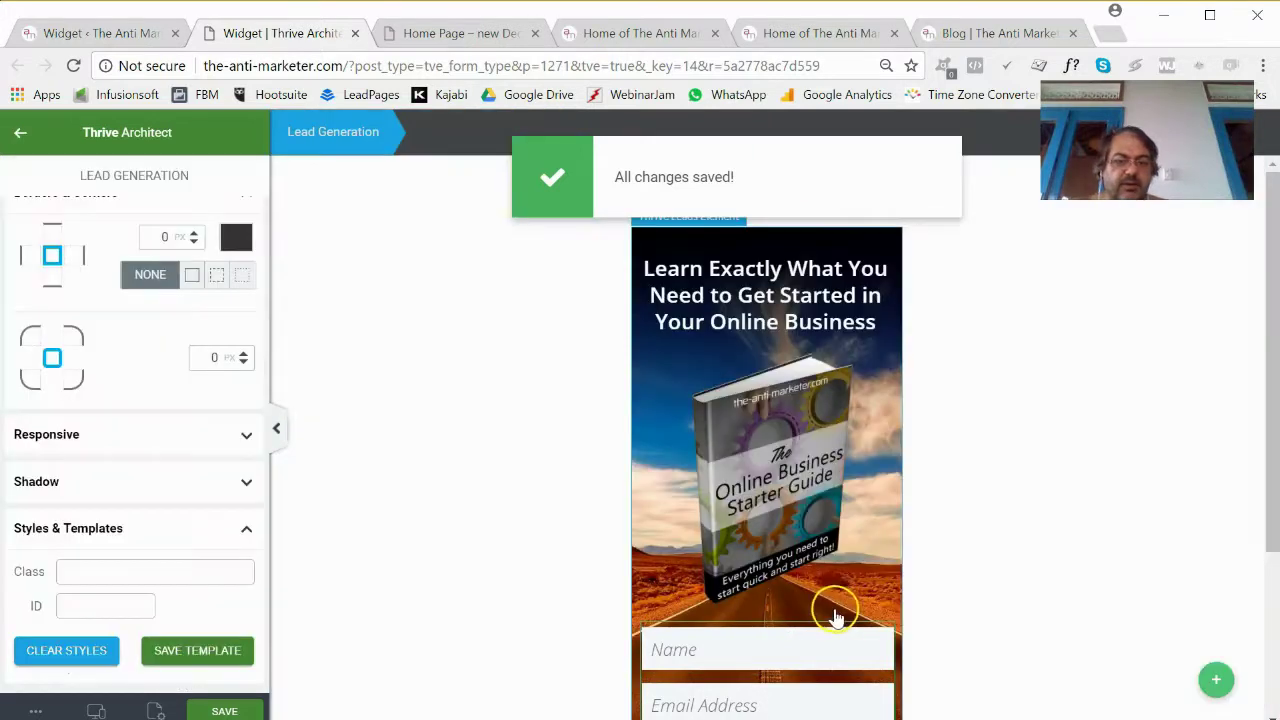
pyautogui.click(798, 287)
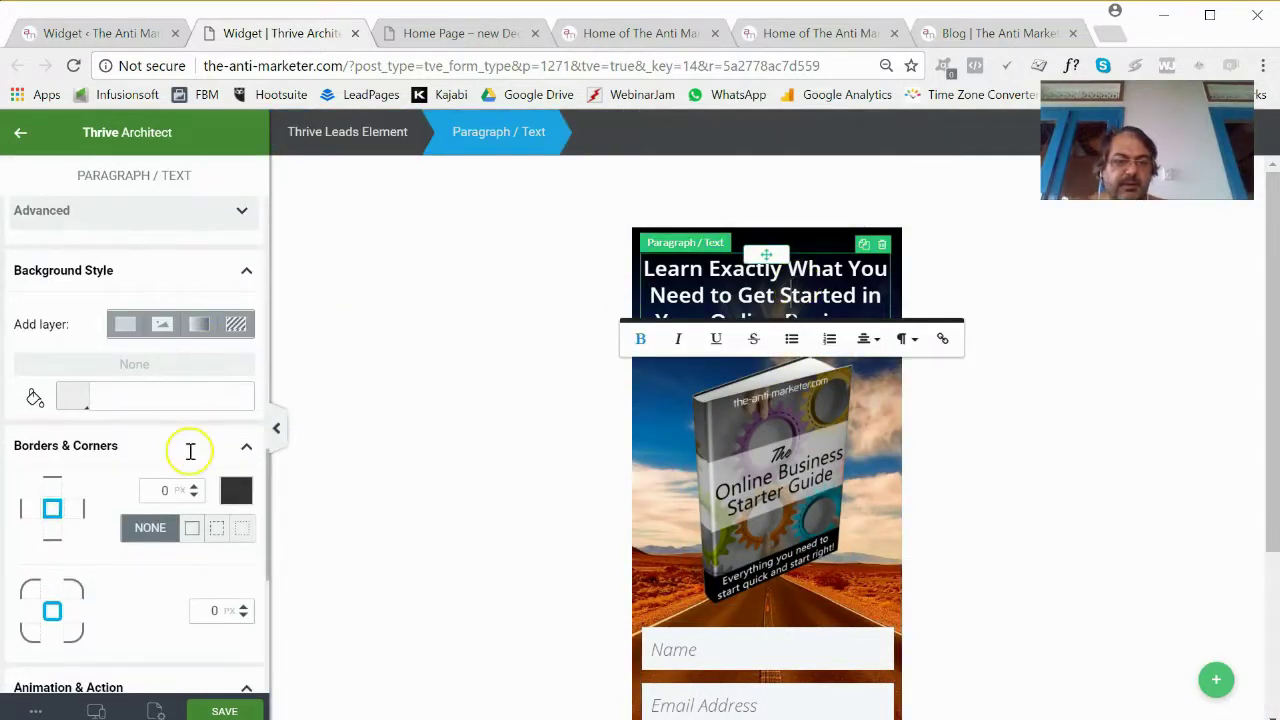
pyautogui.scroll(-4, 190, 455)
pyautogui.scroll(6, 178, 470)
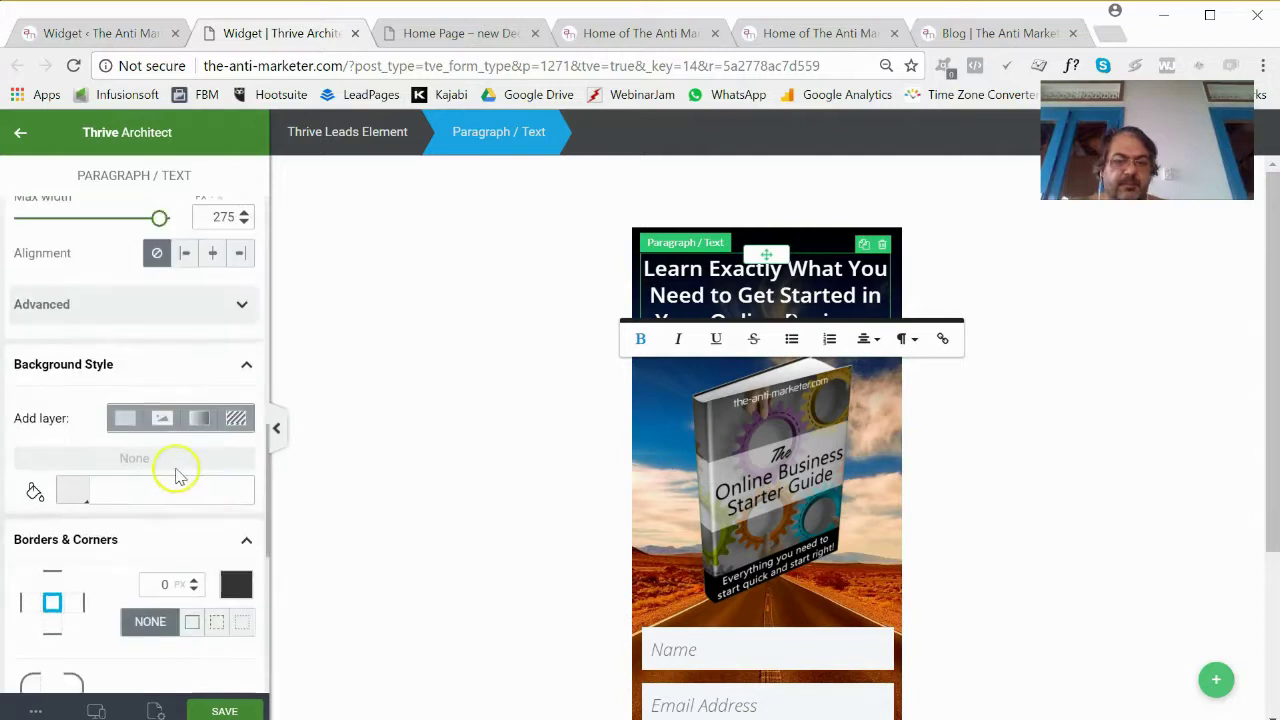
pyautogui.moveTo(133, 322); pyautogui.dragTo(133, 374)
pyautogui.click(133, 369)
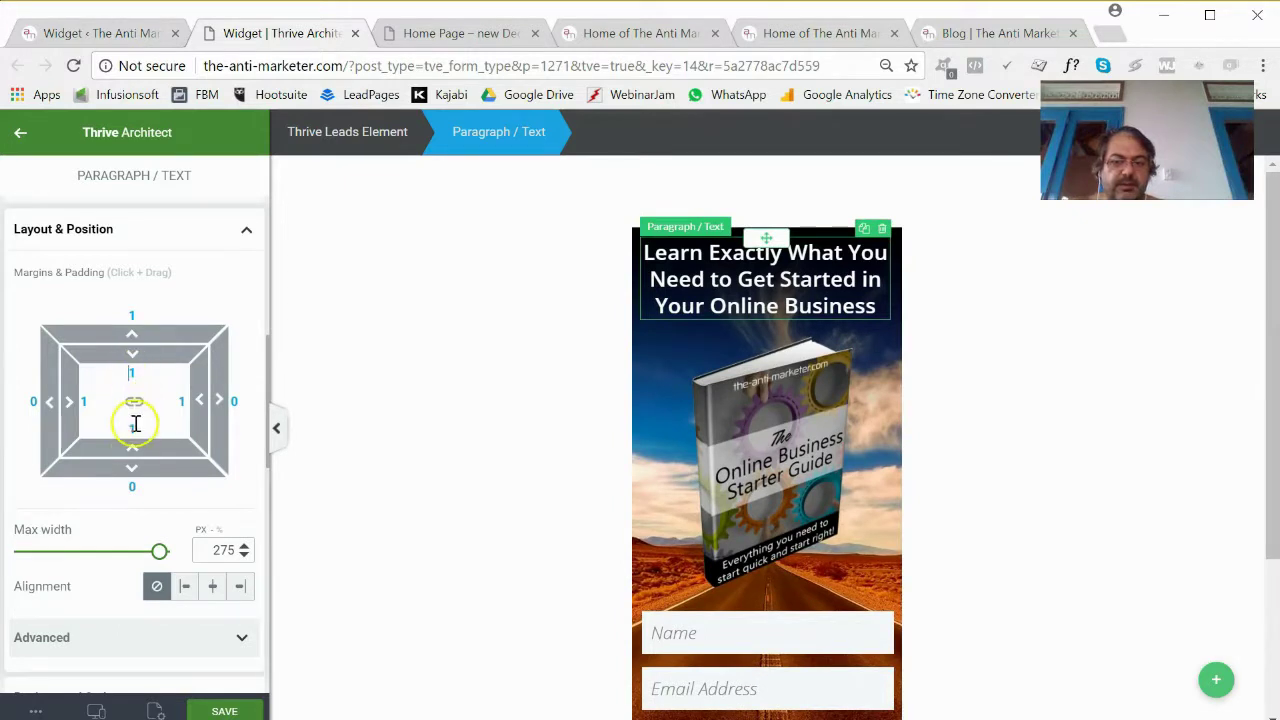
pyautogui.click(757, 292)
# Reduce the ebook image's top margin to 2 and save the widget.
pyautogui.click(778, 414)
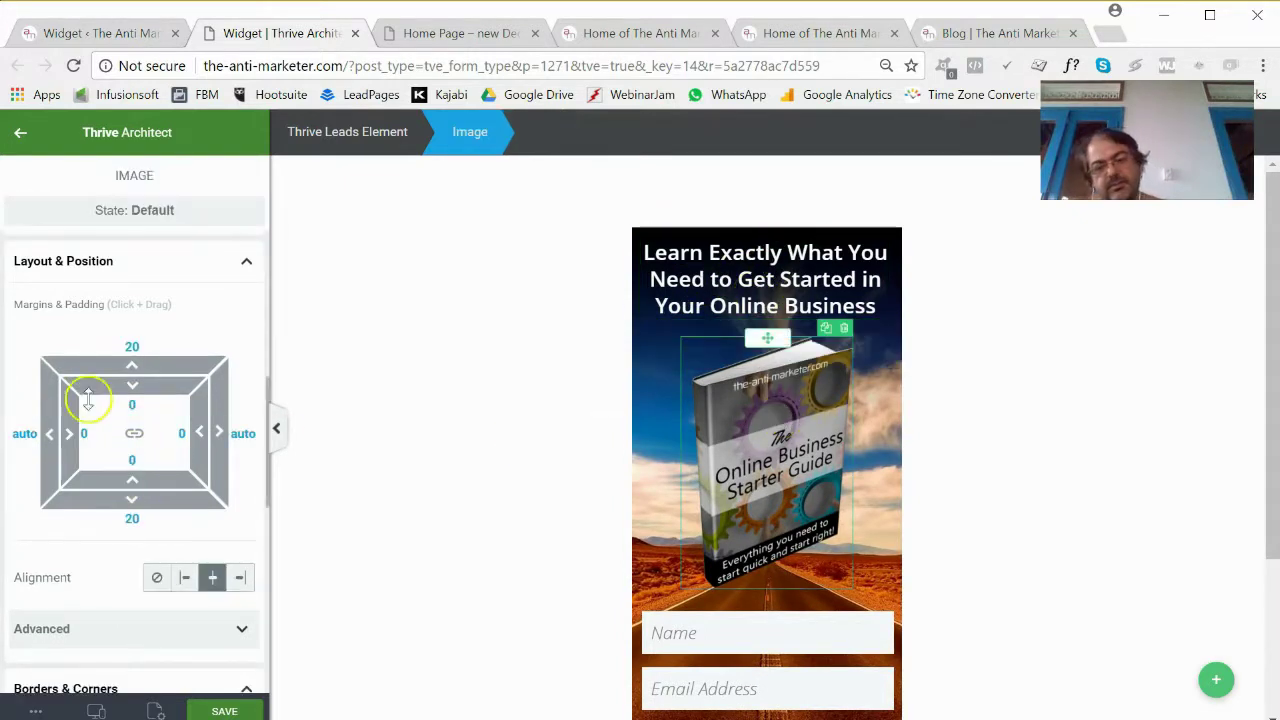
pyautogui.moveTo(88, 400); pyautogui.dragTo(131, 443)
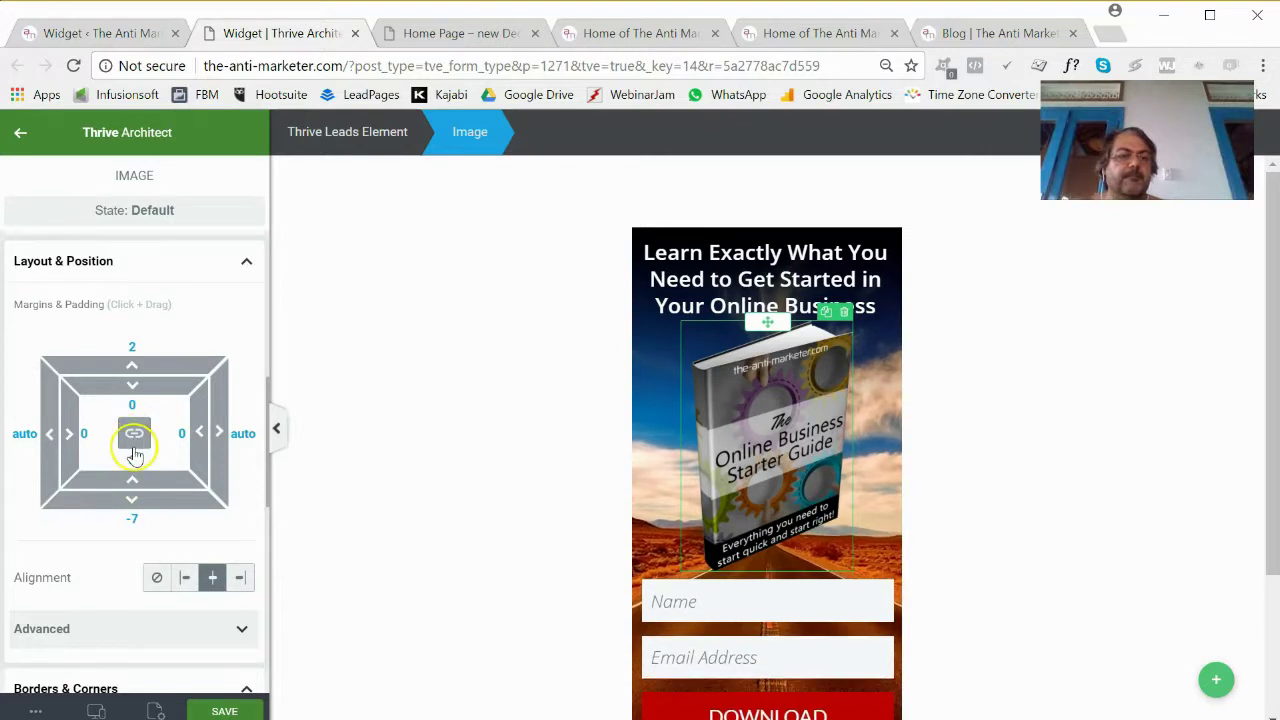
pyautogui.scroll(-3, 528, 514)
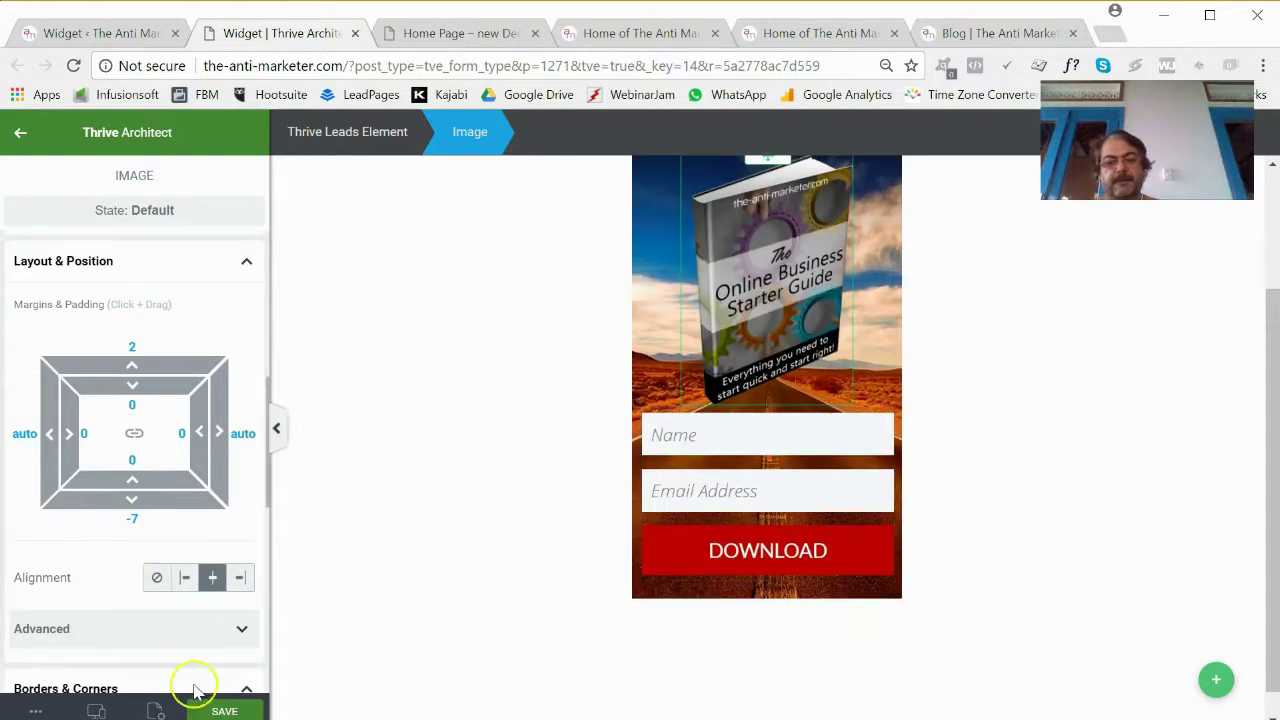
pyautogui.click(226, 711)
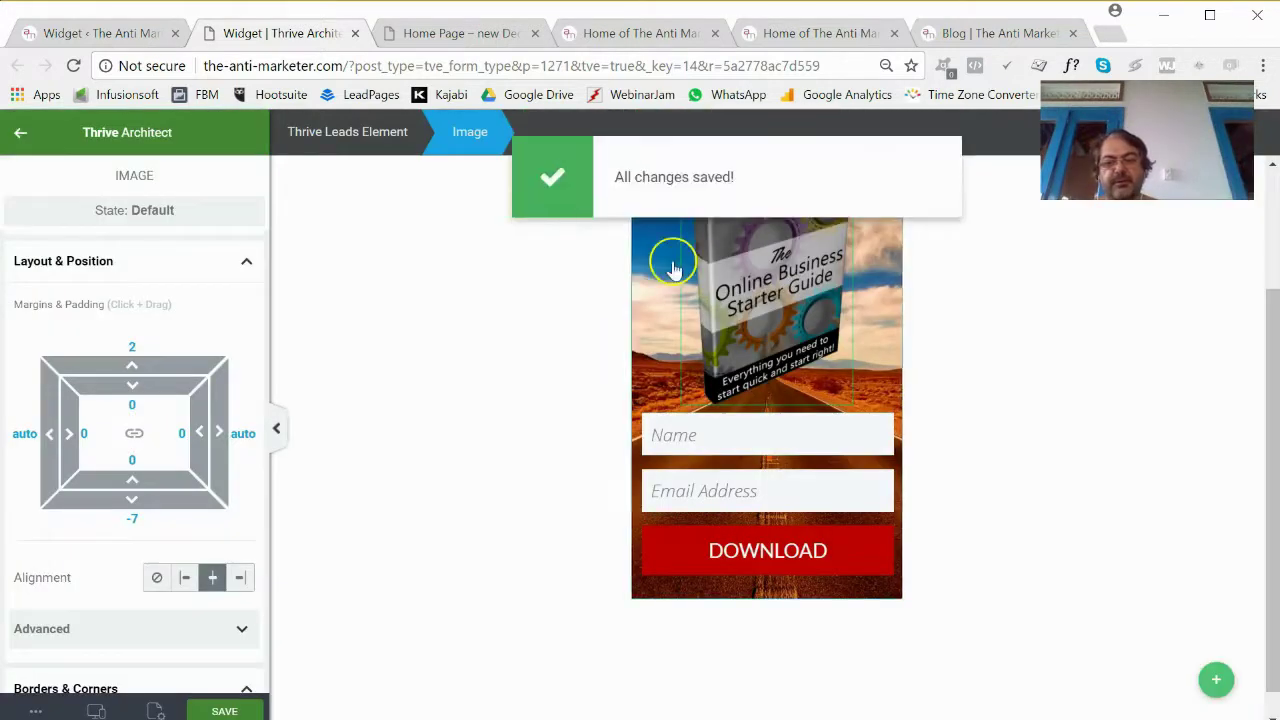
# Reload the blog, then submit a test name and e-mail through the sidebar opt-in's DOWNLOAD button.
pyautogui.click(966, 36)
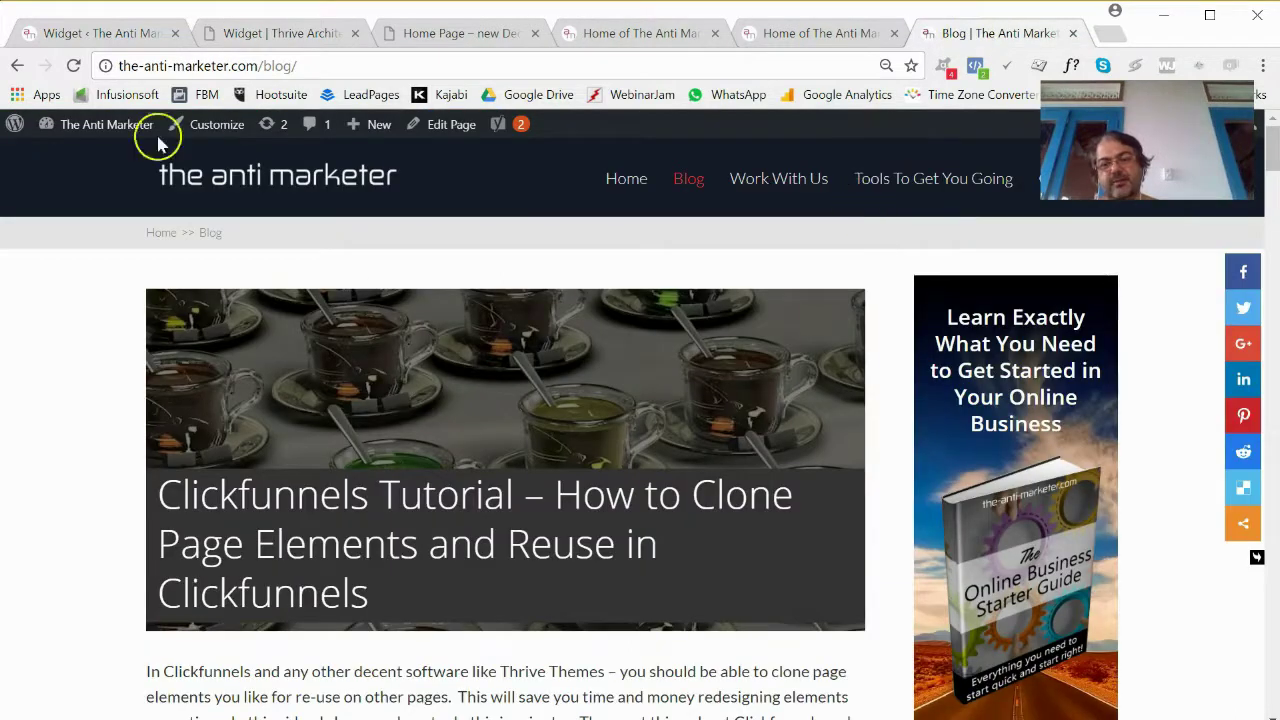
pyautogui.click(75, 66)
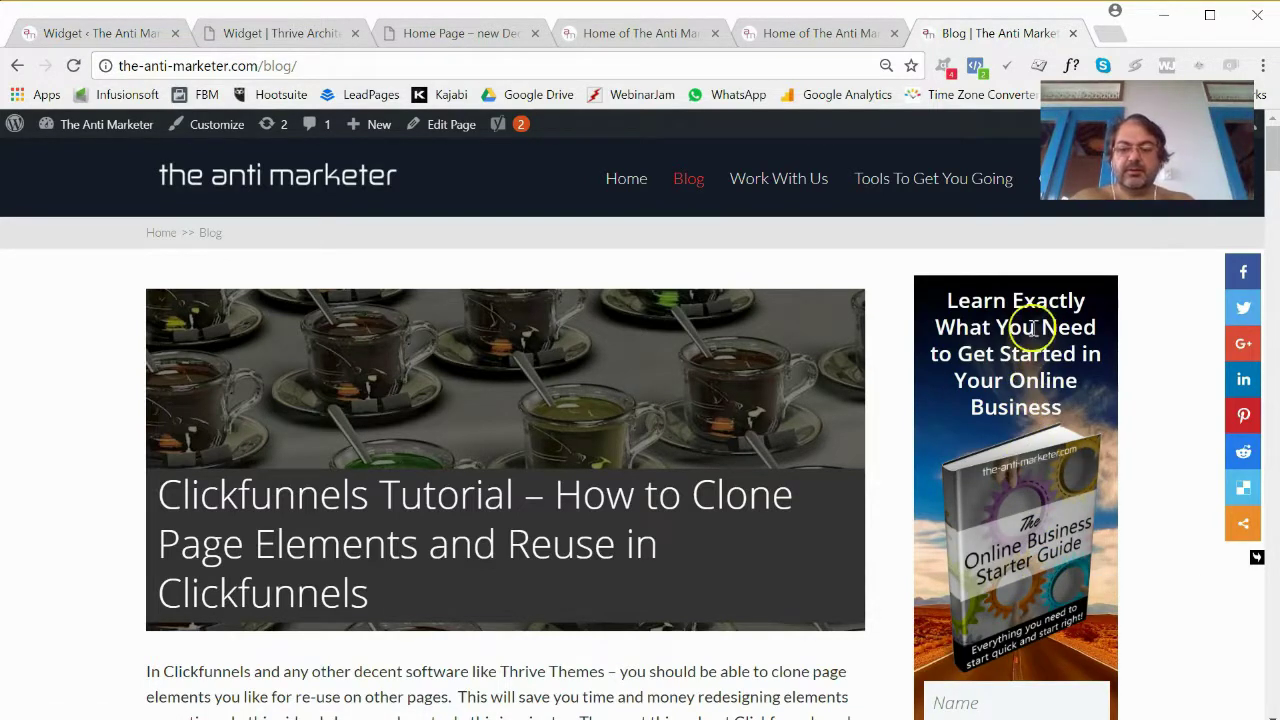
pyautogui.scroll(-2, 1027, 418)
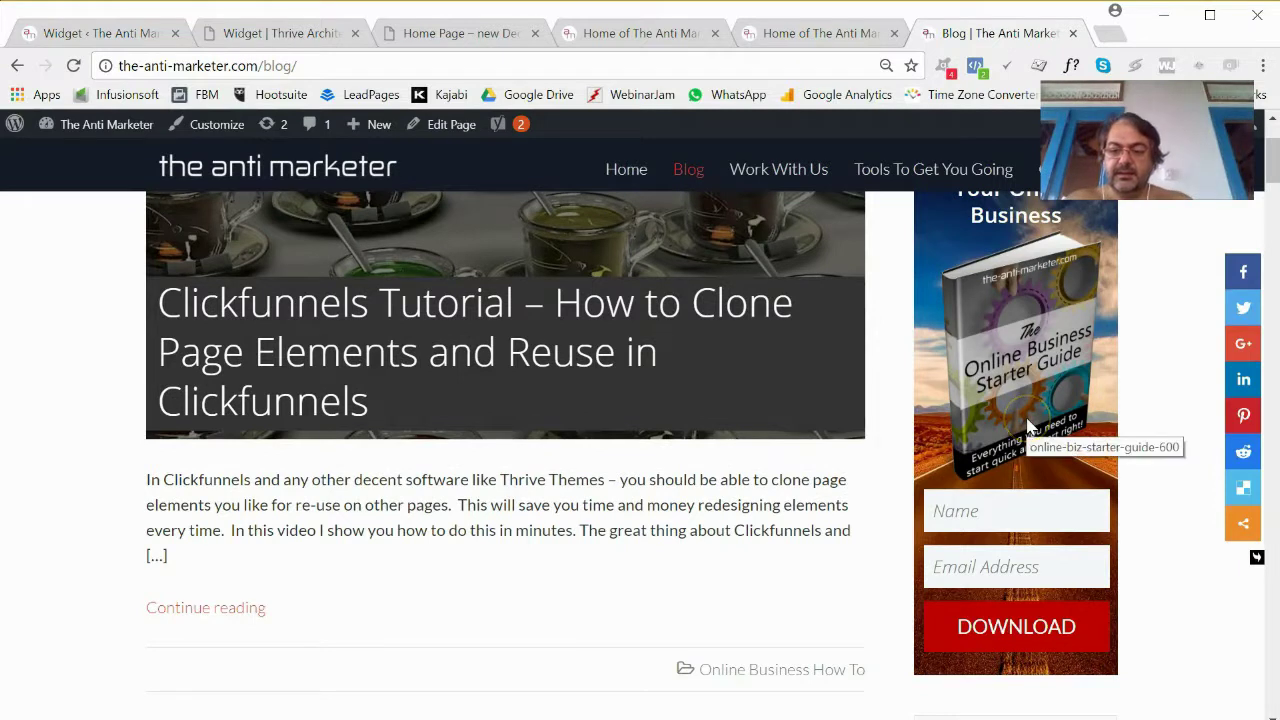
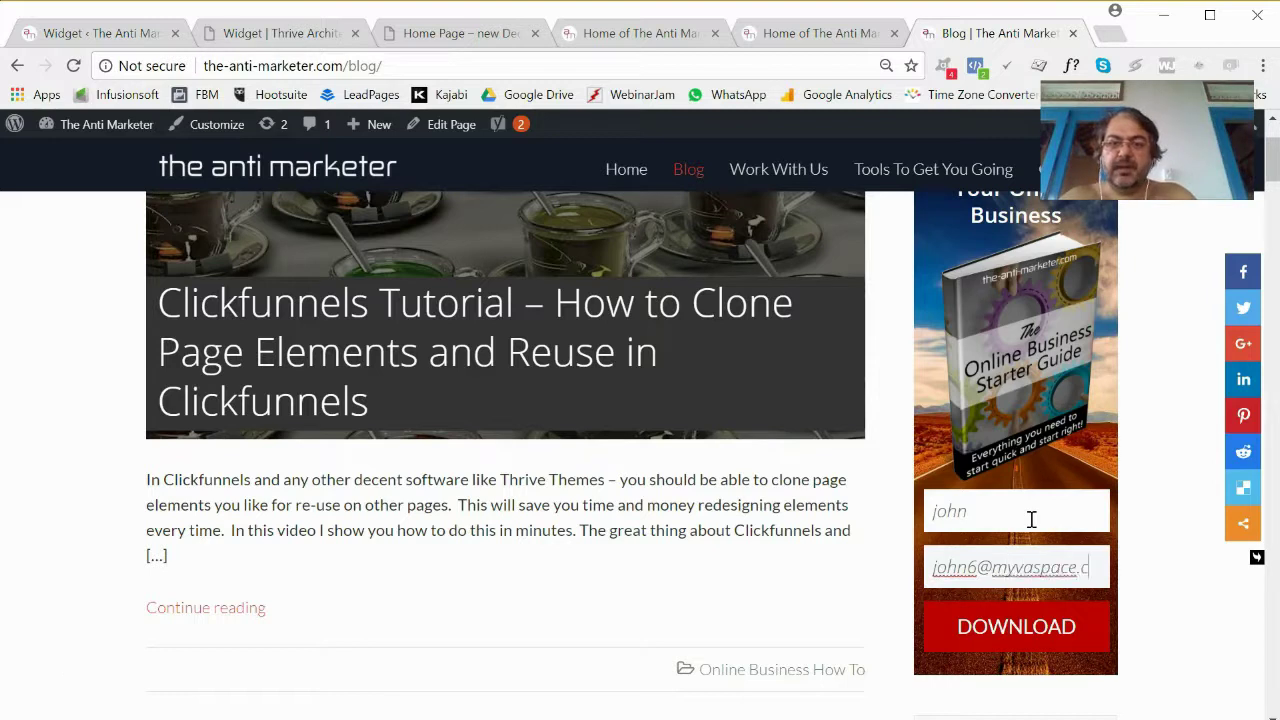
pyautogui.click(1023, 614)
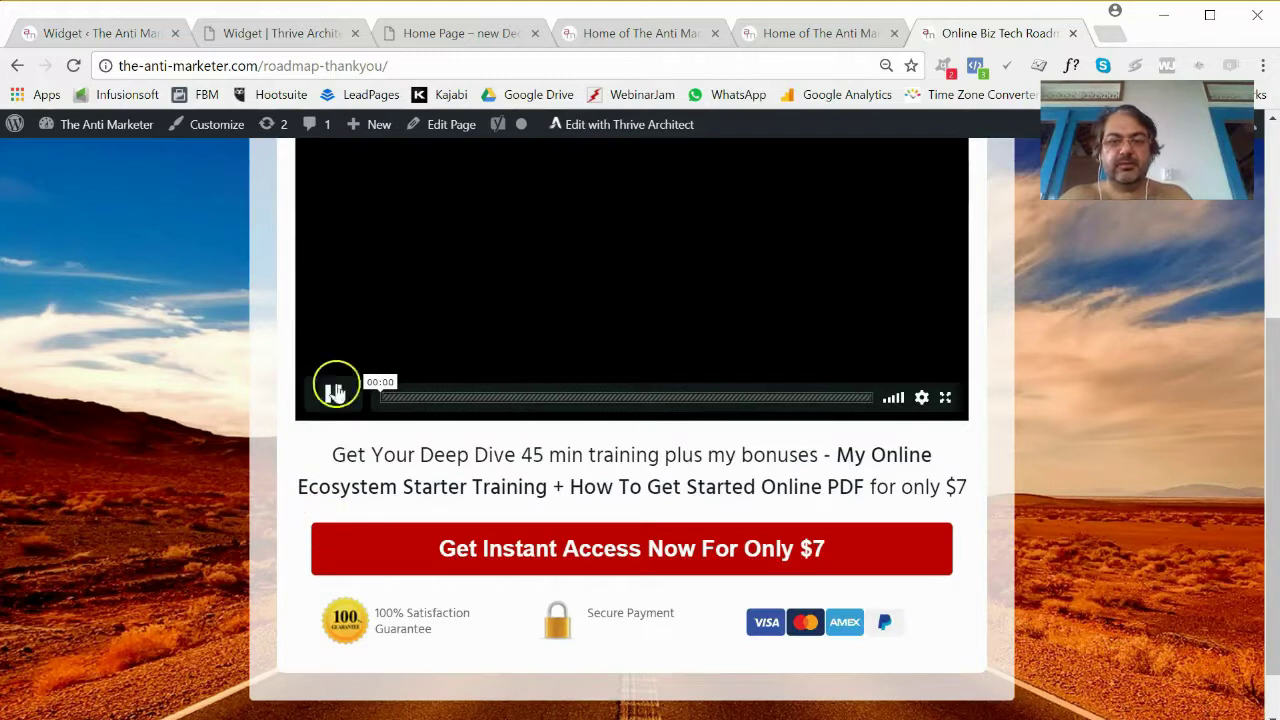
# Pause the thank-you page video and close the thank-you page.
pyautogui.click(336, 392)
pyautogui.scroll(3, 1100, 343)
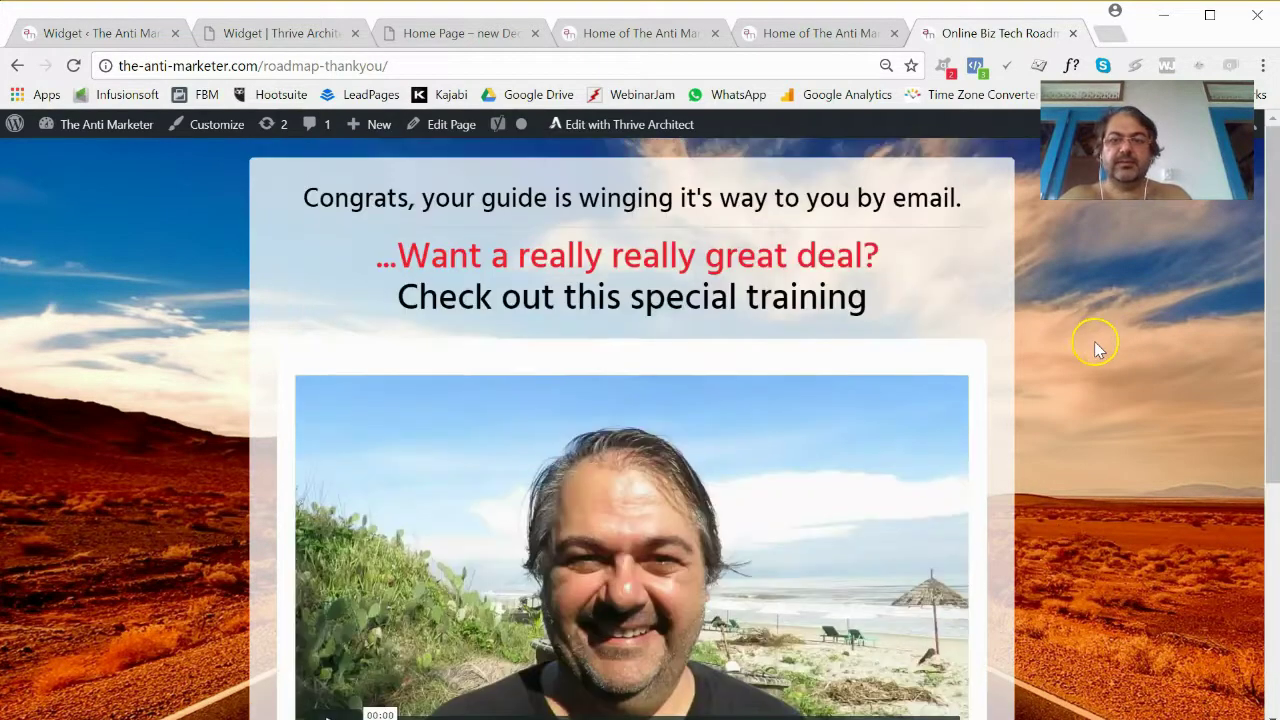
pyautogui.click(1073, 34)
# Check the home page preview and editor tabs, then reload the live home page.
pyautogui.click(633, 35)
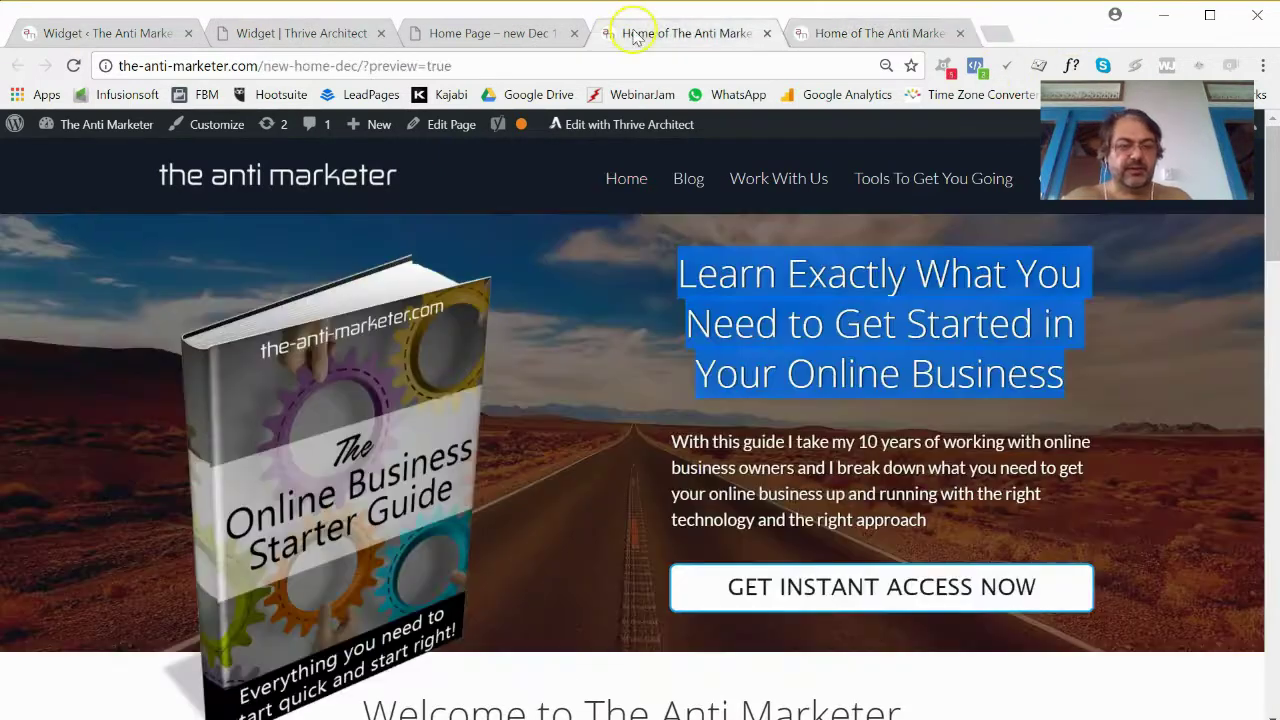
pyautogui.click(505, 33)
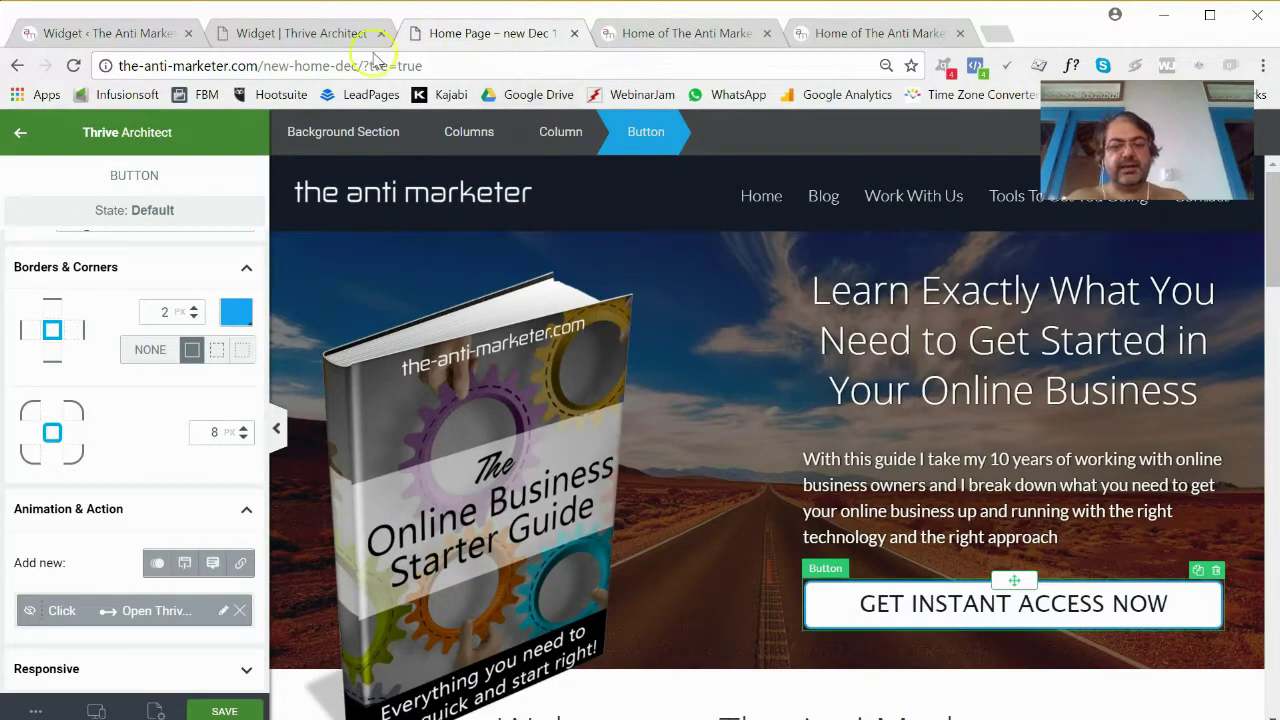
pyautogui.click(868, 35)
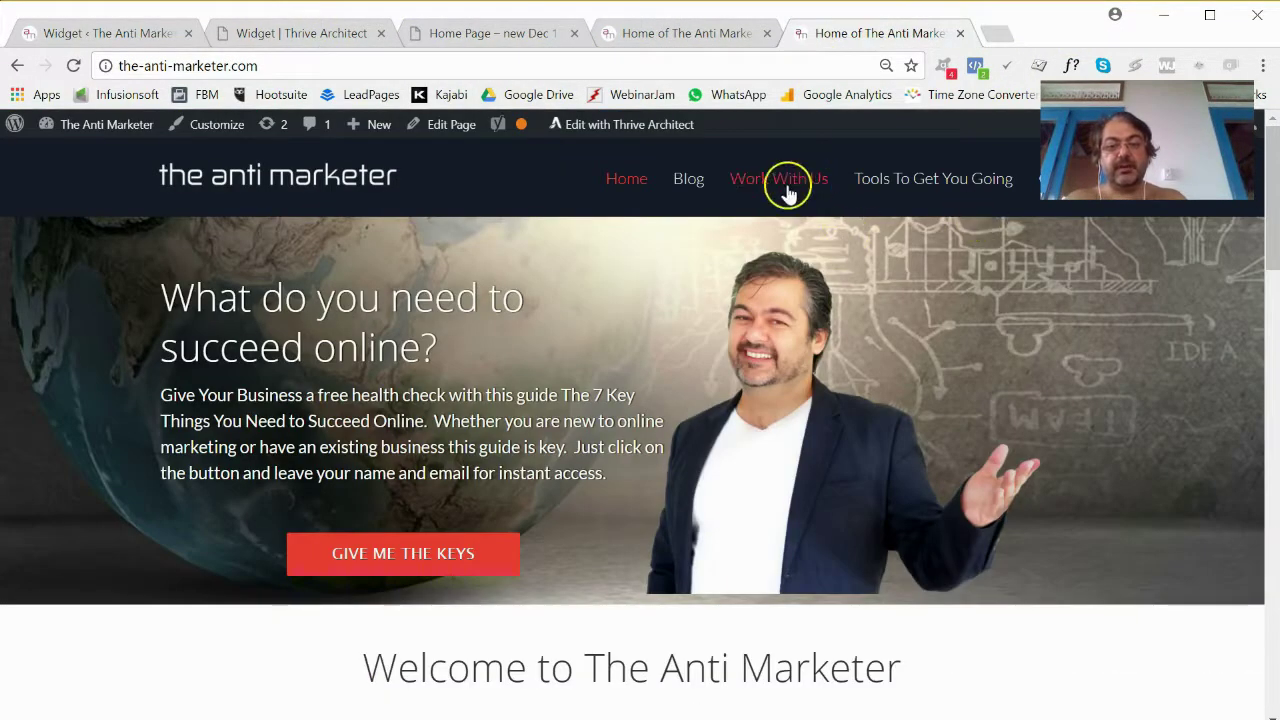
pyautogui.click(617, 186)
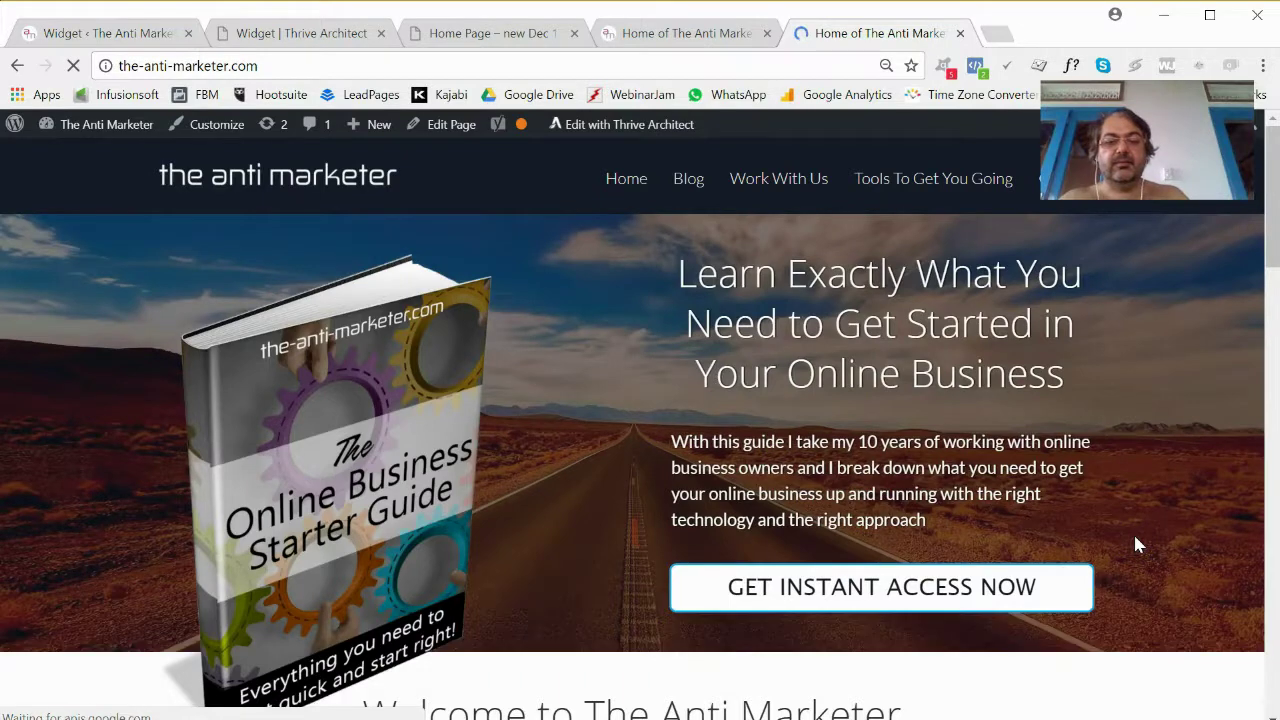
pyautogui.scroll(-2, 1130, 543)
pyautogui.scroll(2, 1126, 543)
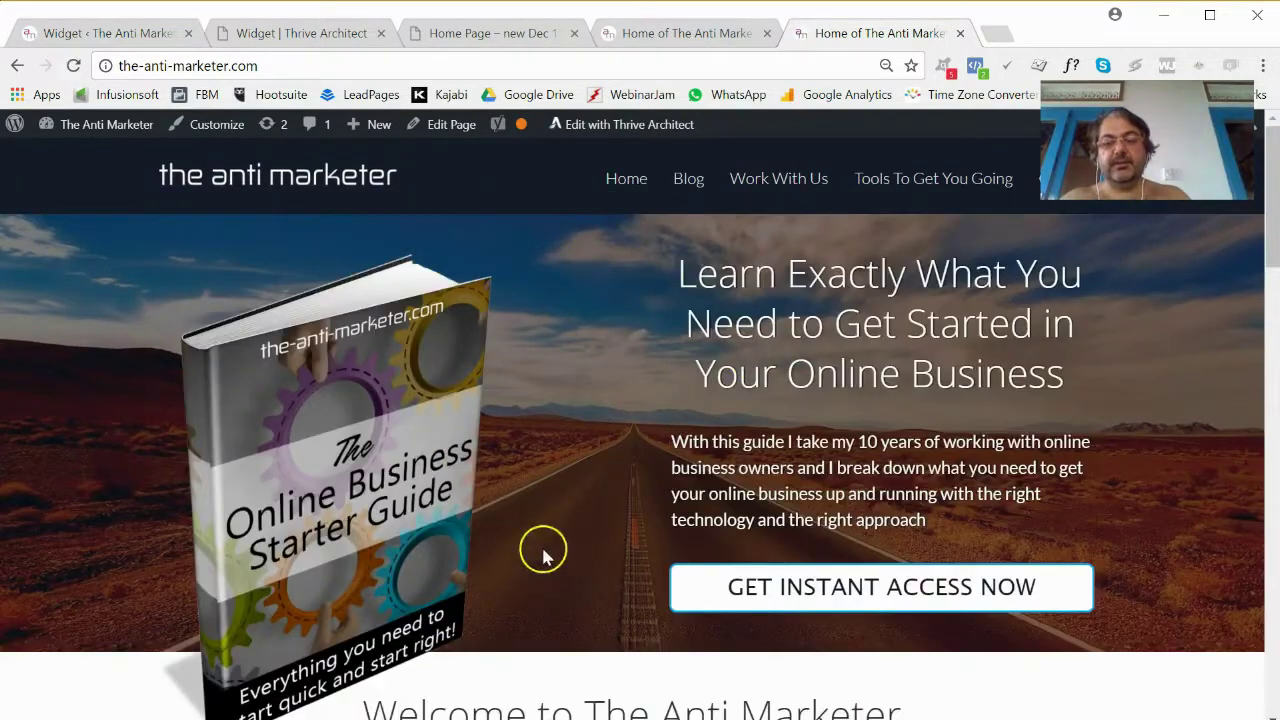
pyautogui.scroll(-15, 632, 557)
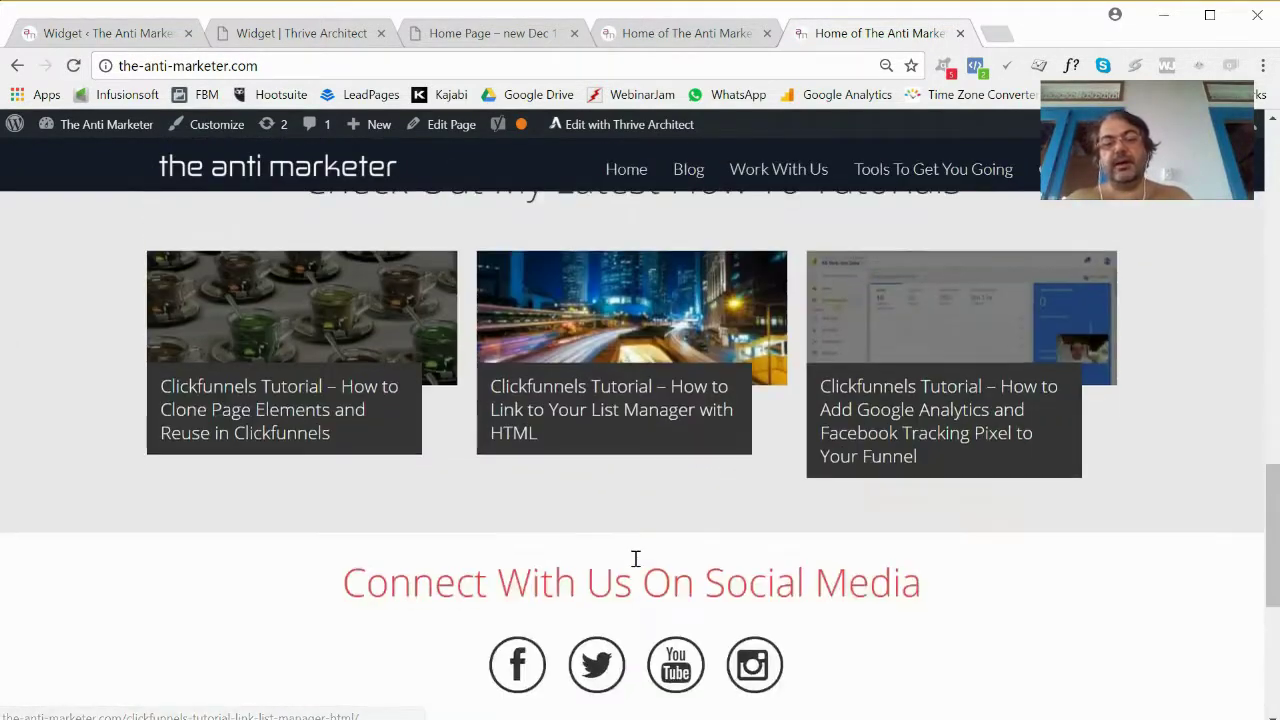
pyautogui.scroll(15, 635, 558)
# Go to the Blog page and check its sidebar ebook opt-in with the DOWNLOAD button.
pyautogui.click(683, 180)
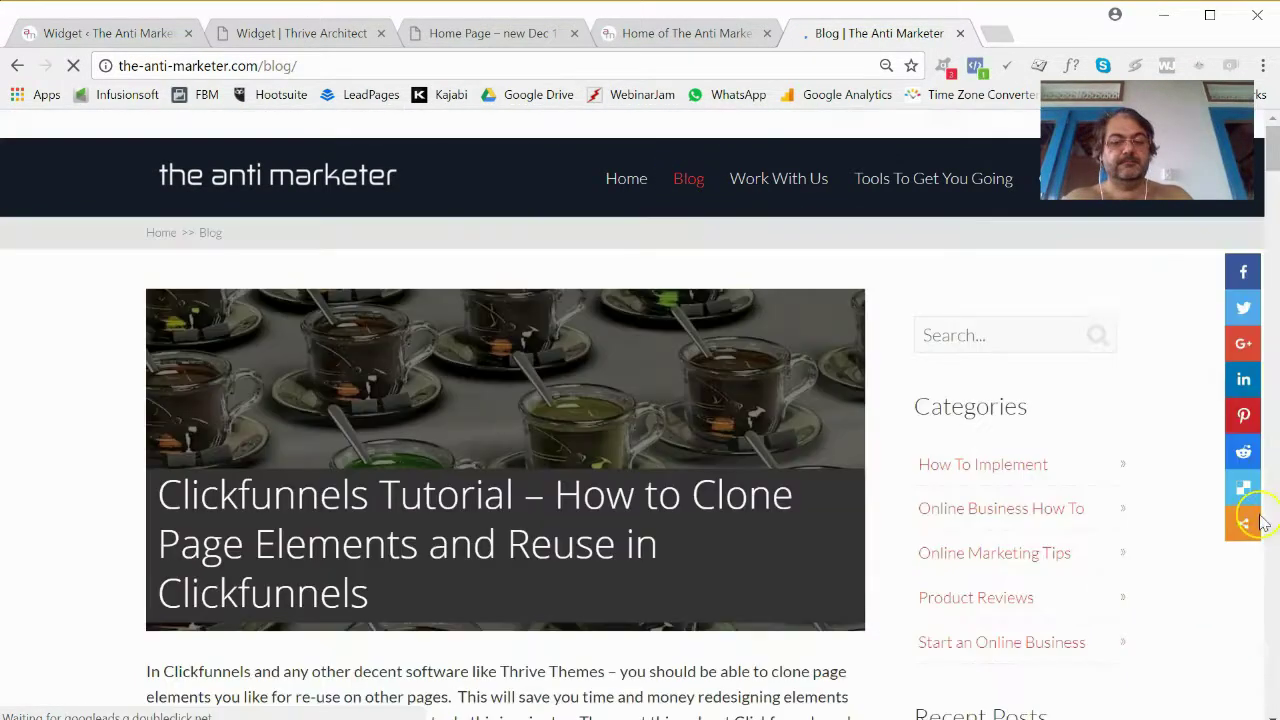
pyautogui.scroll(-2, 1198, 514)
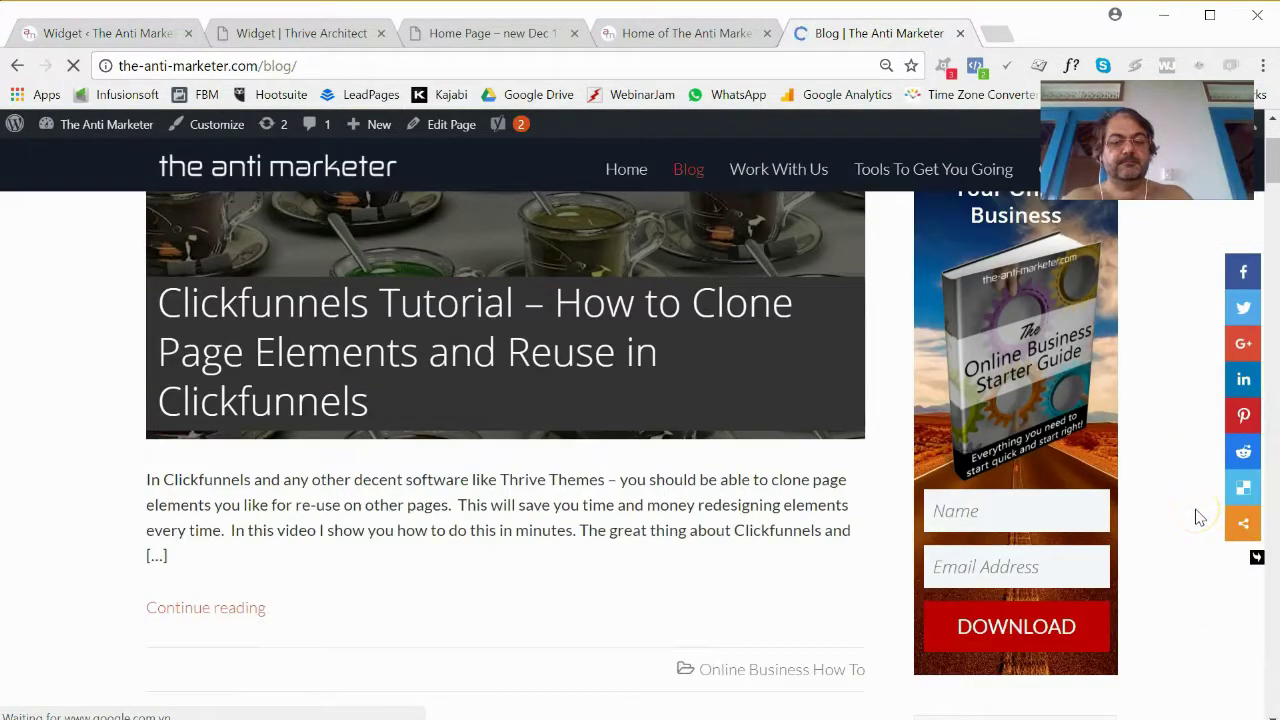
pyautogui.scroll(-18, 1196, 514)
pyautogui.scroll(15, 1186, 520)
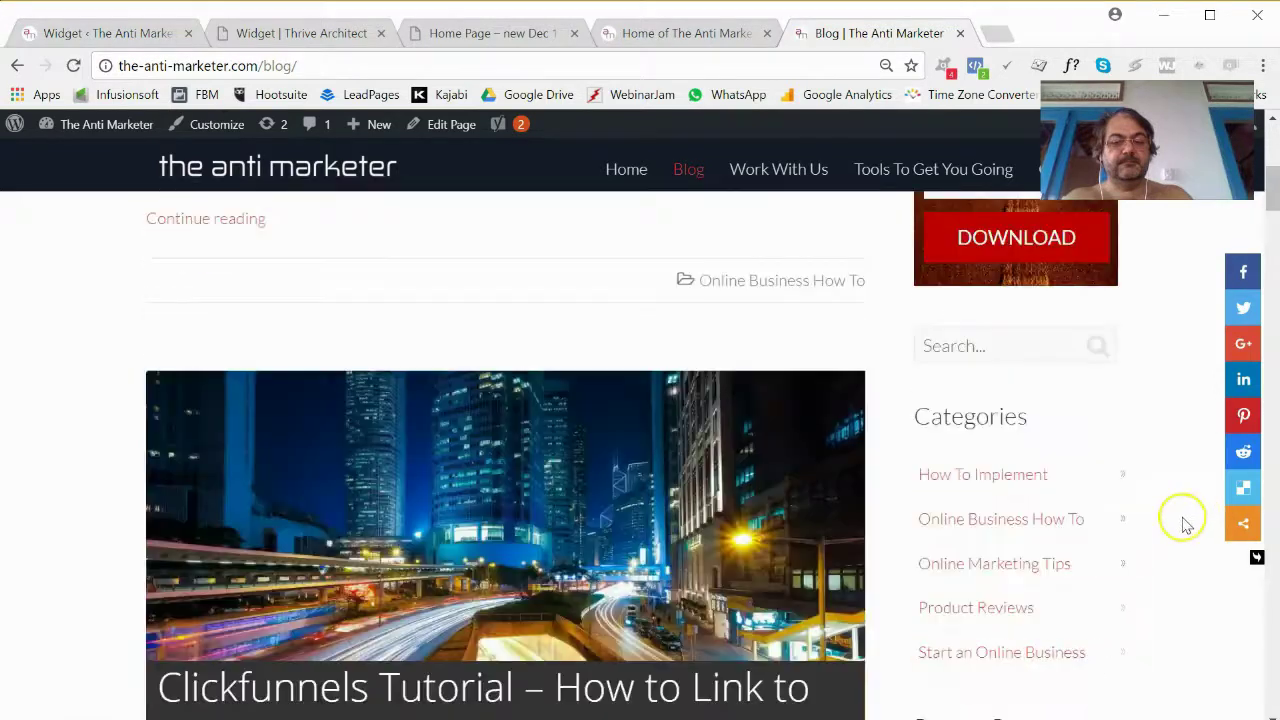
pyautogui.scroll(5, 1184, 524)
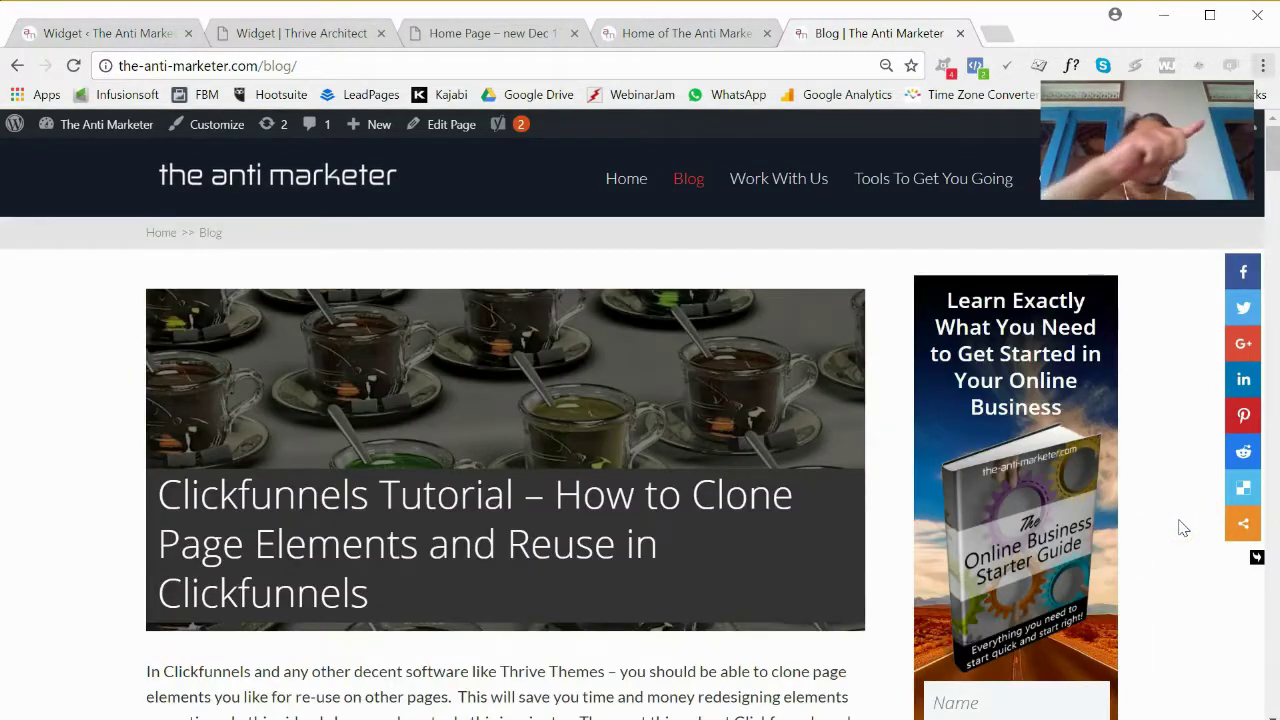